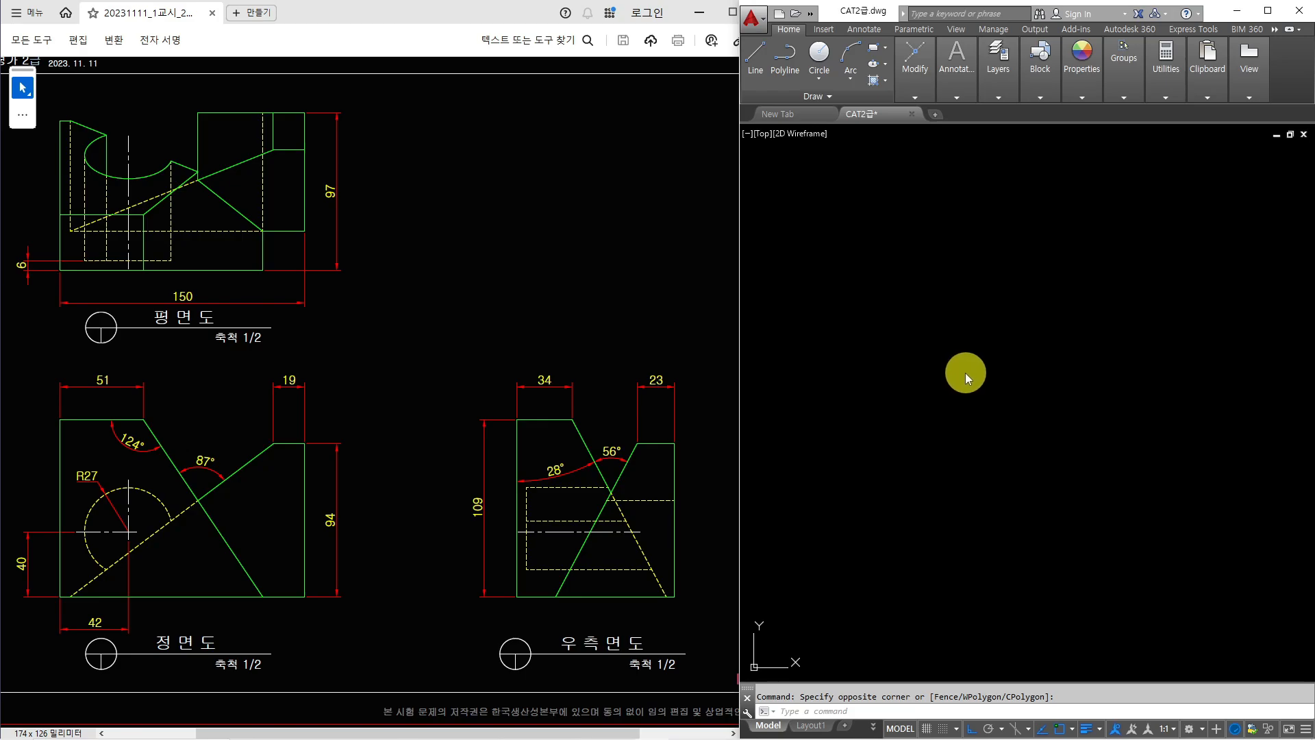
Step: Set the ISO-25 dimension style's text alignment to ISO standard and check its fit settings
click(936, 412)
key(Escape)
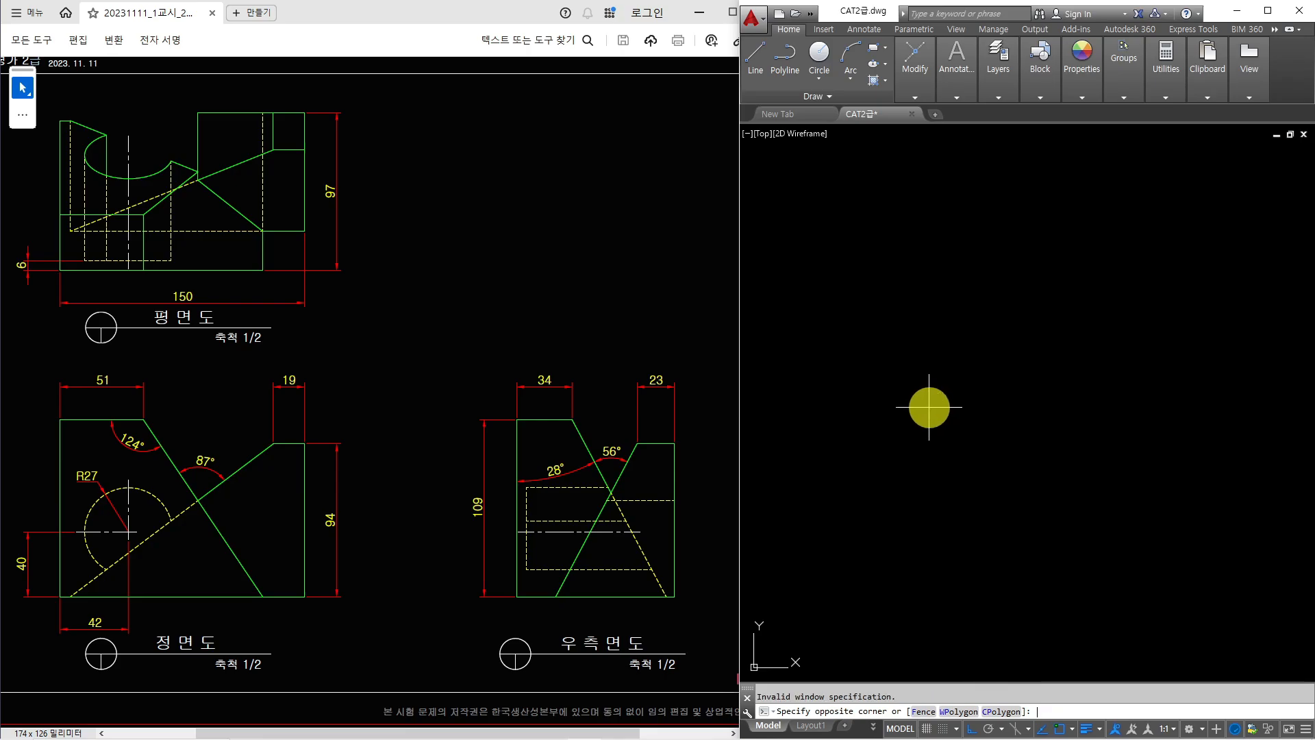
text(d)
key(Return)
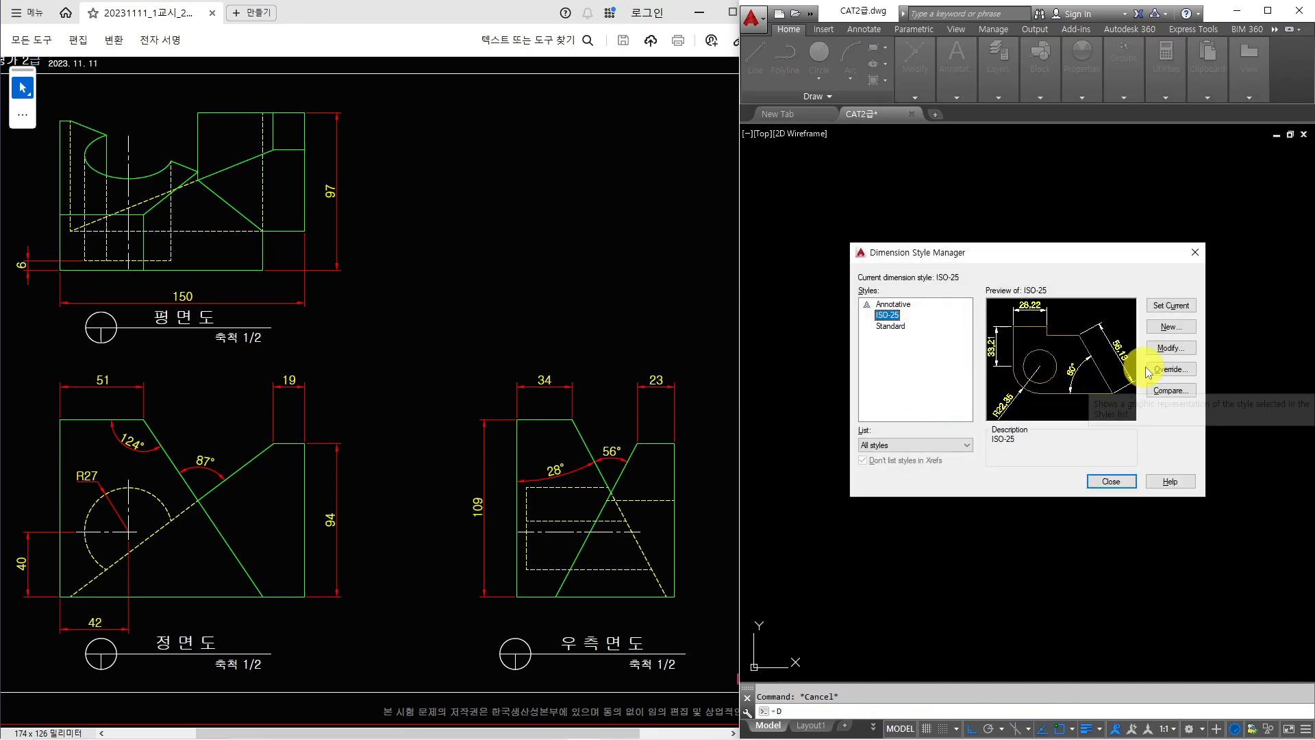
click(1168, 348)
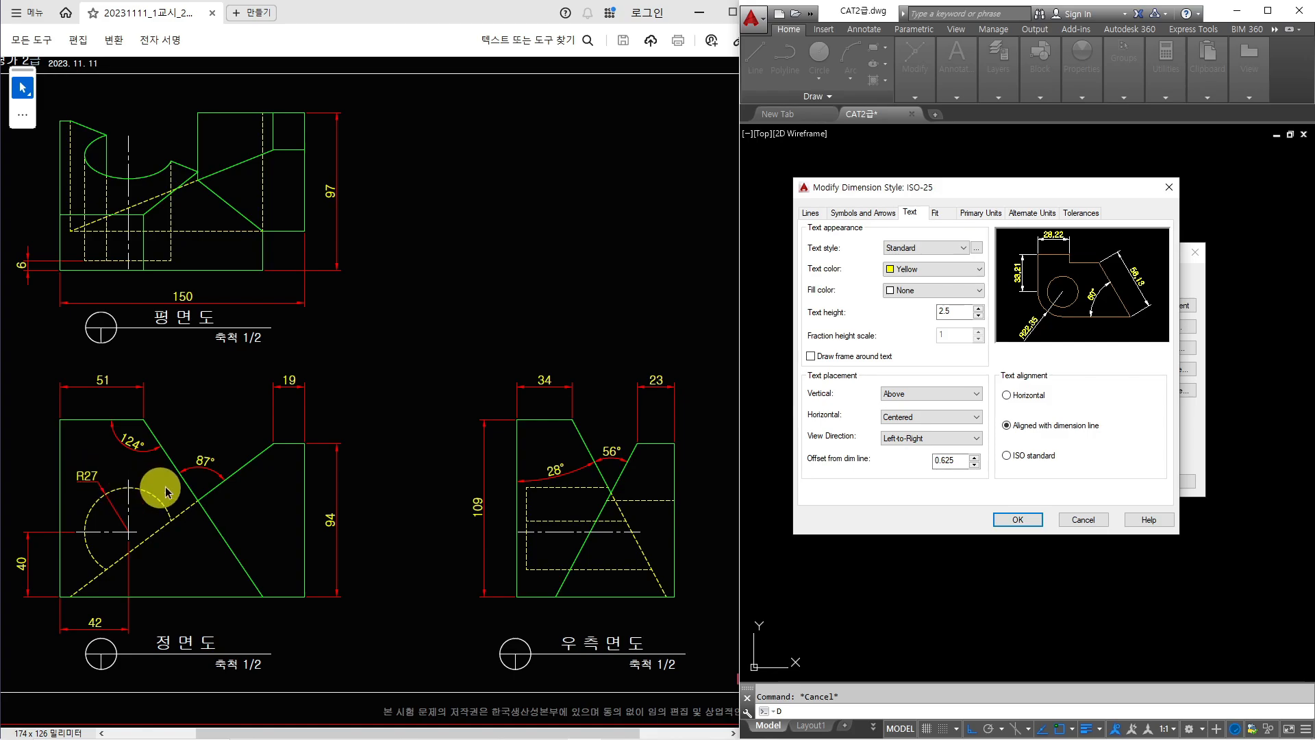
click(1007, 458)
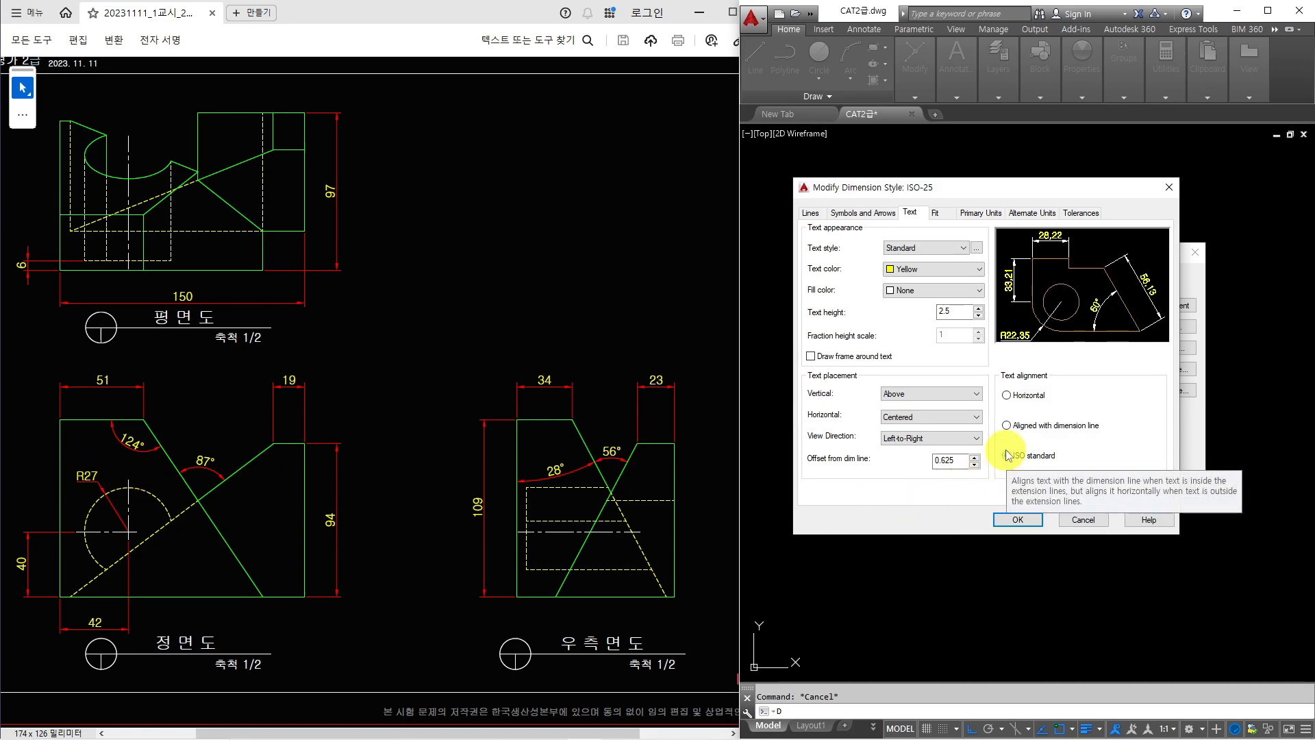
click(945, 216)
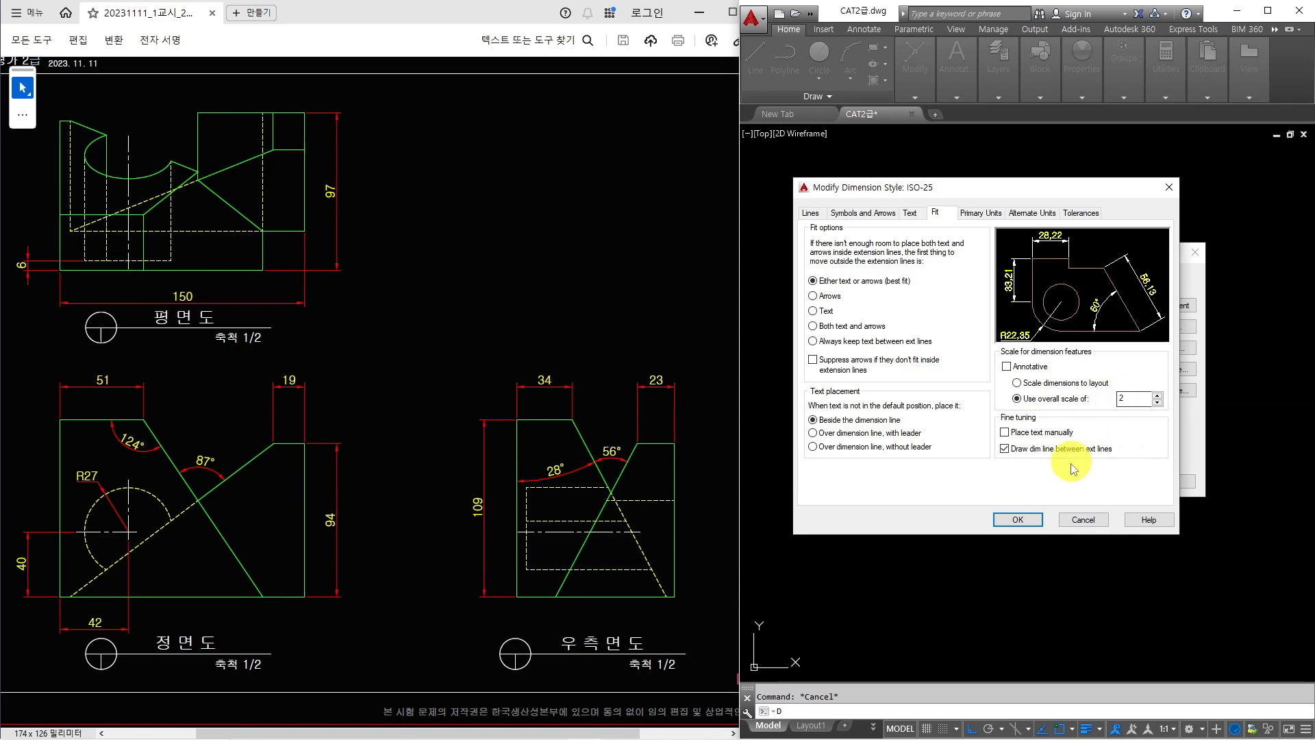
click(1029, 520)
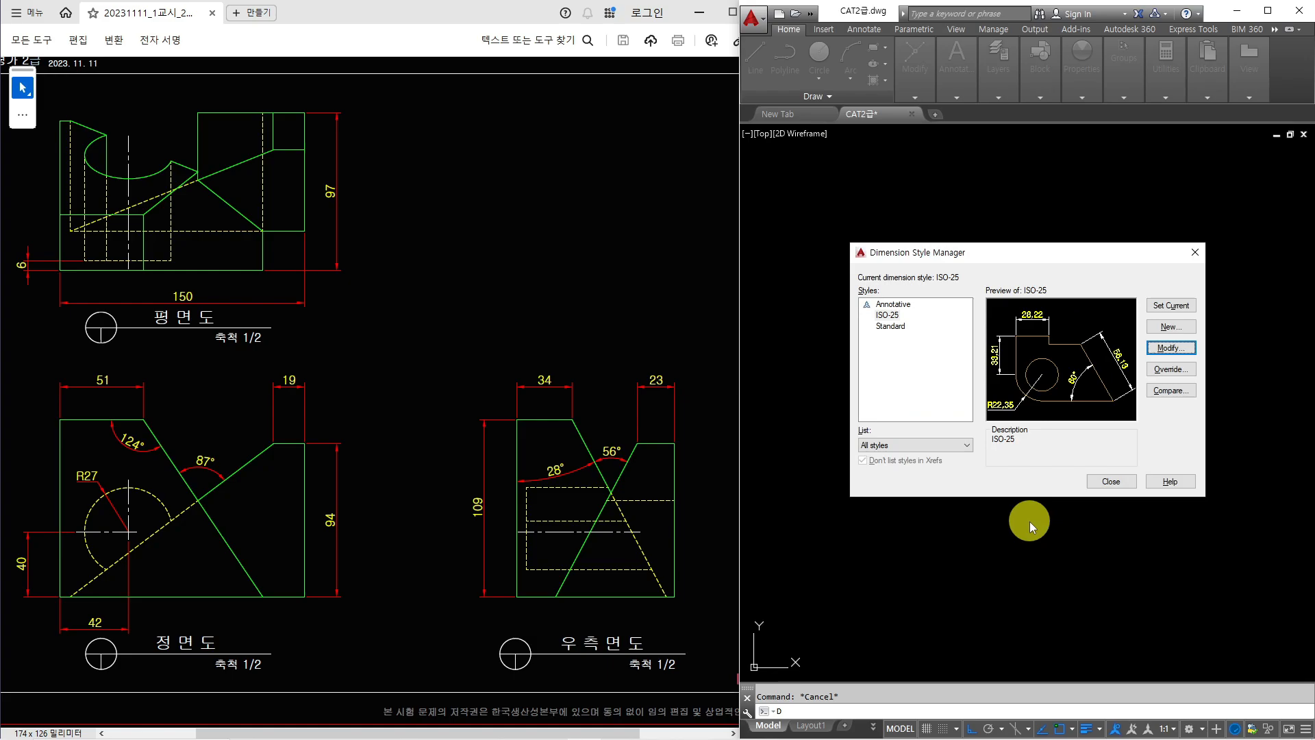
click(1107, 479)
click(944, 398)
click(943, 398)
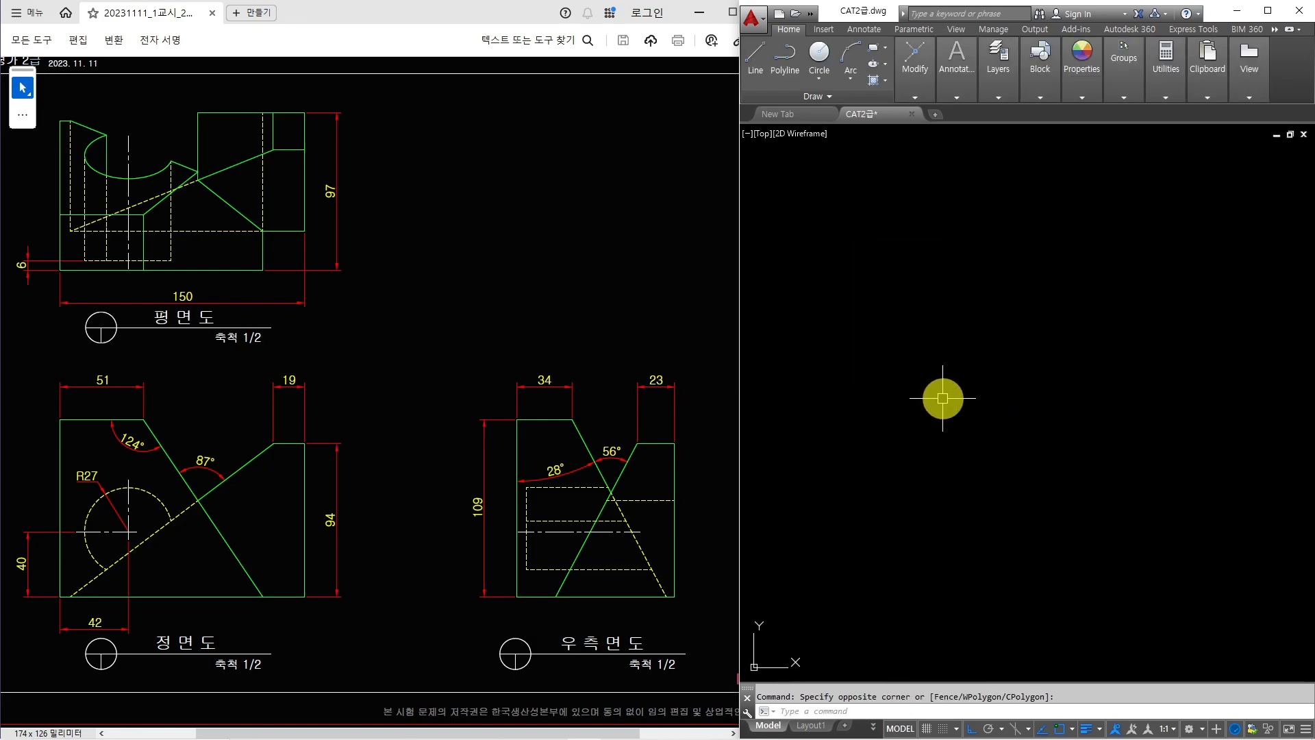
Step: Review the layer list's colours, linetypes and lineweights
text(la)
key(Return)
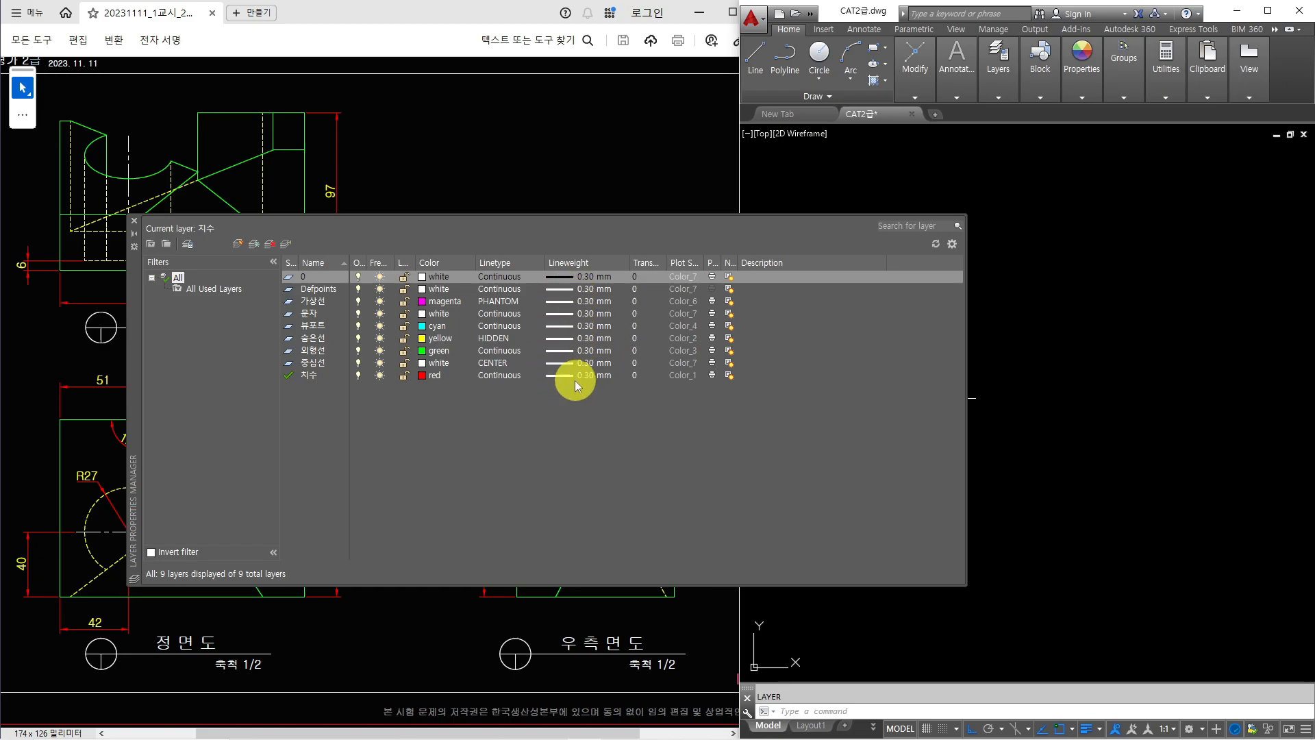
click(134, 221)
click(1035, 354)
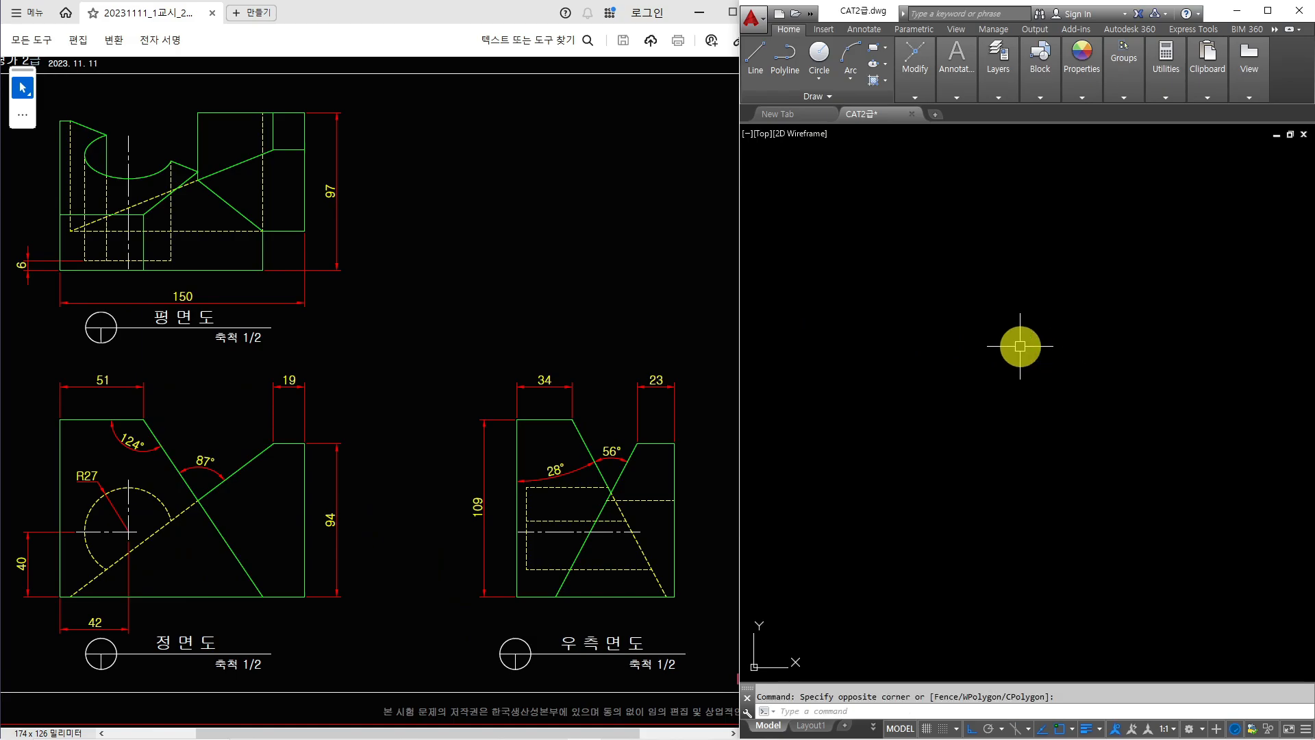
Step: Review the Standard text style's font and browse the available fonts without changing the style
text(st)
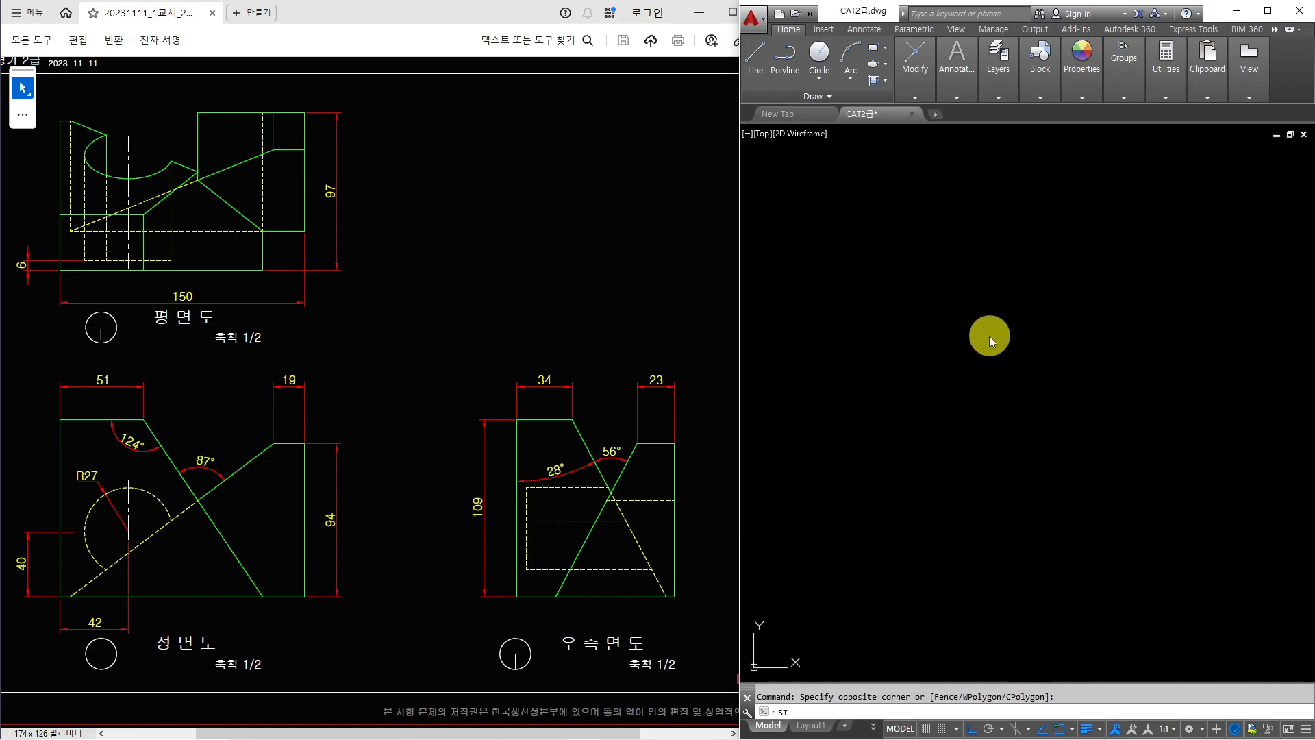
key(Return)
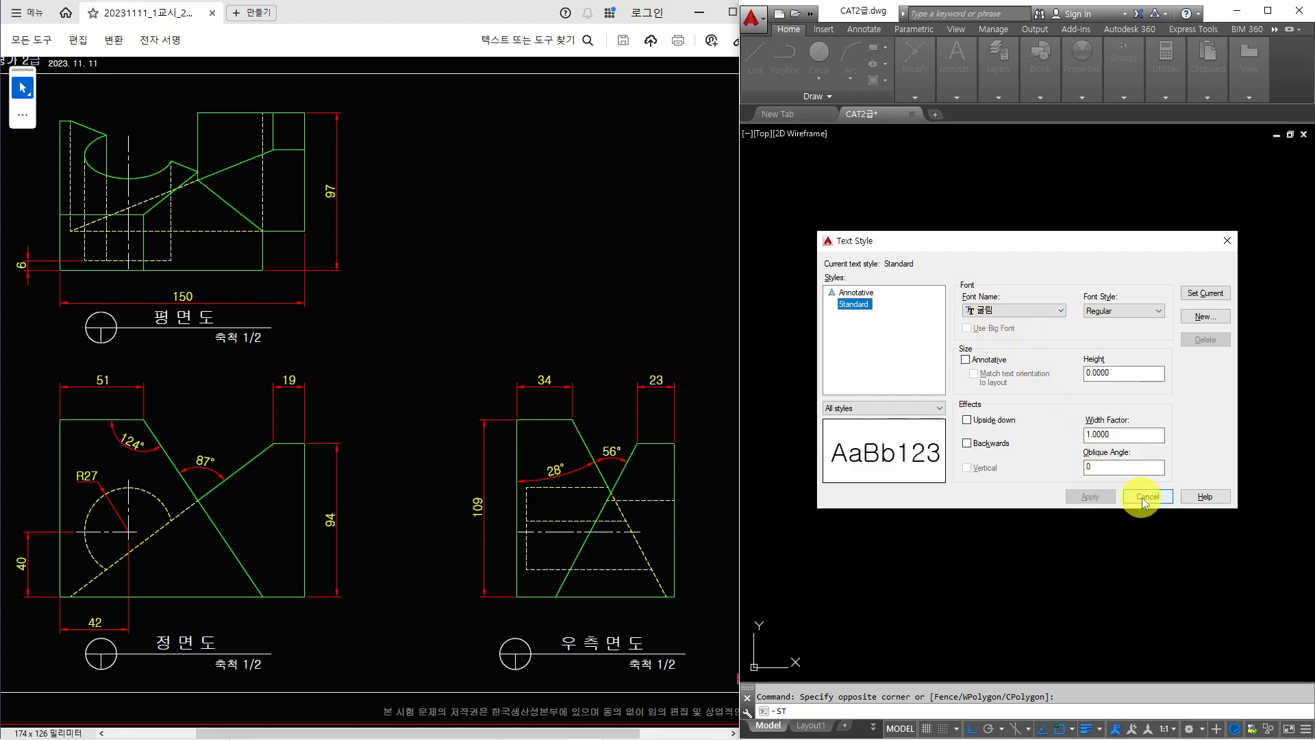
click(995, 314)
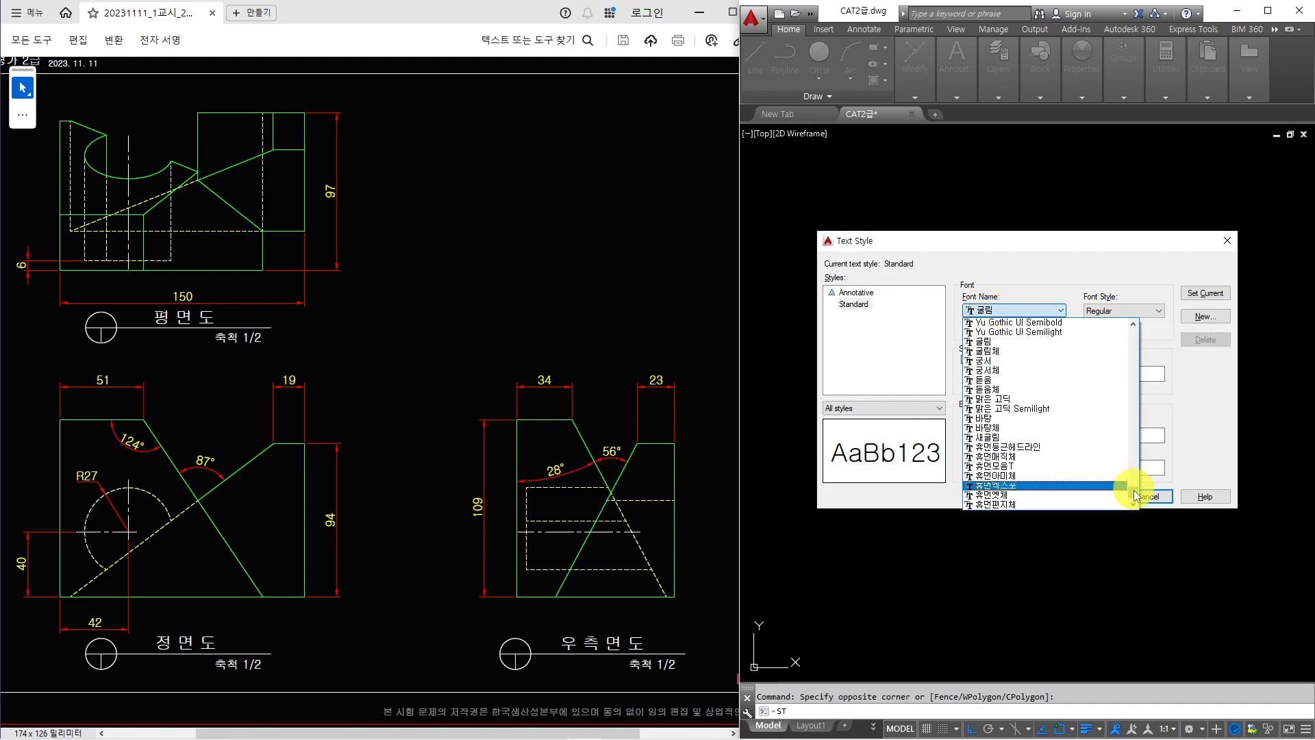
drag(1131, 491, 1134, 334)
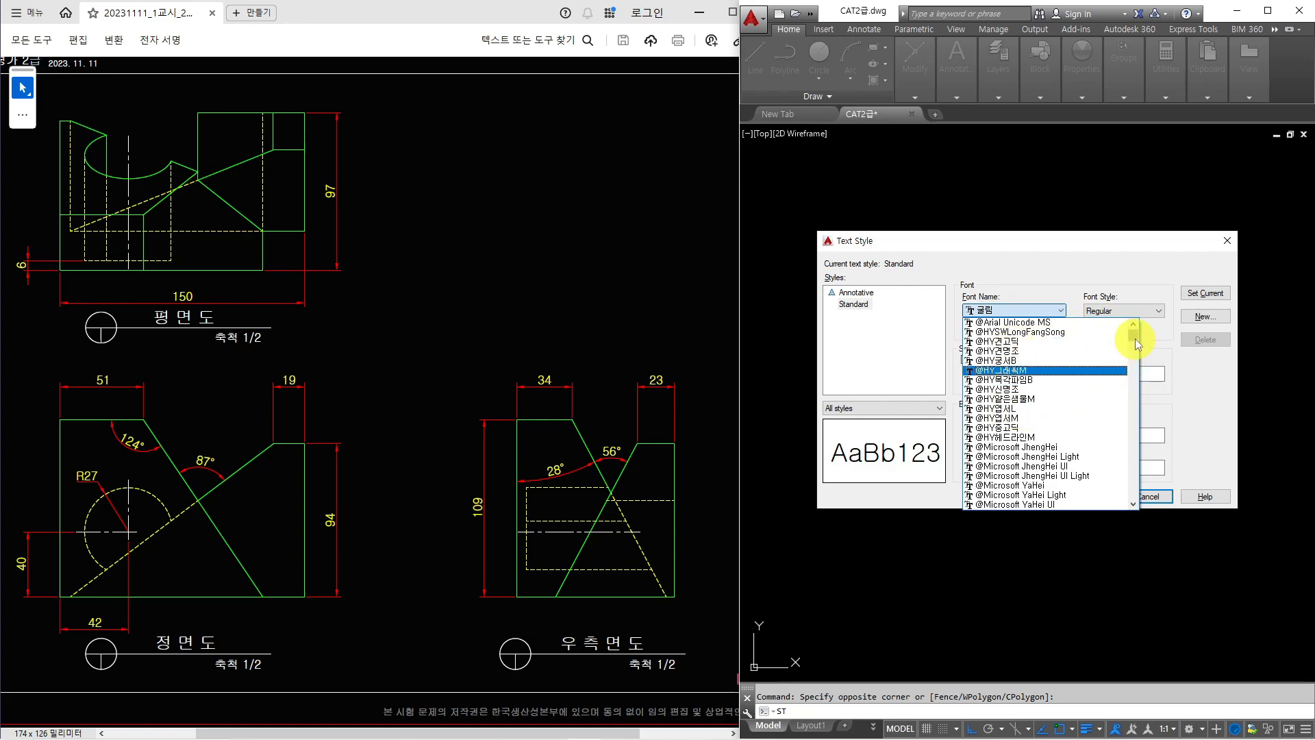
click(1046, 311)
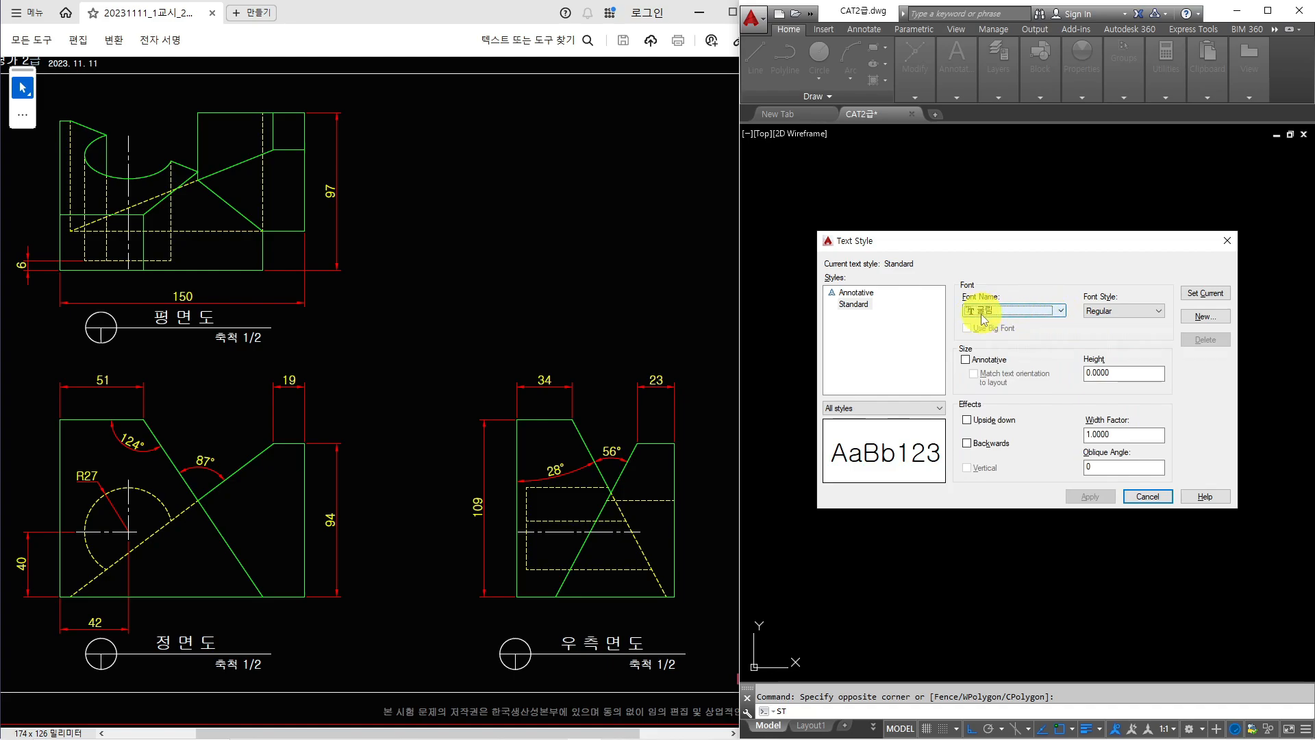
click(1148, 496)
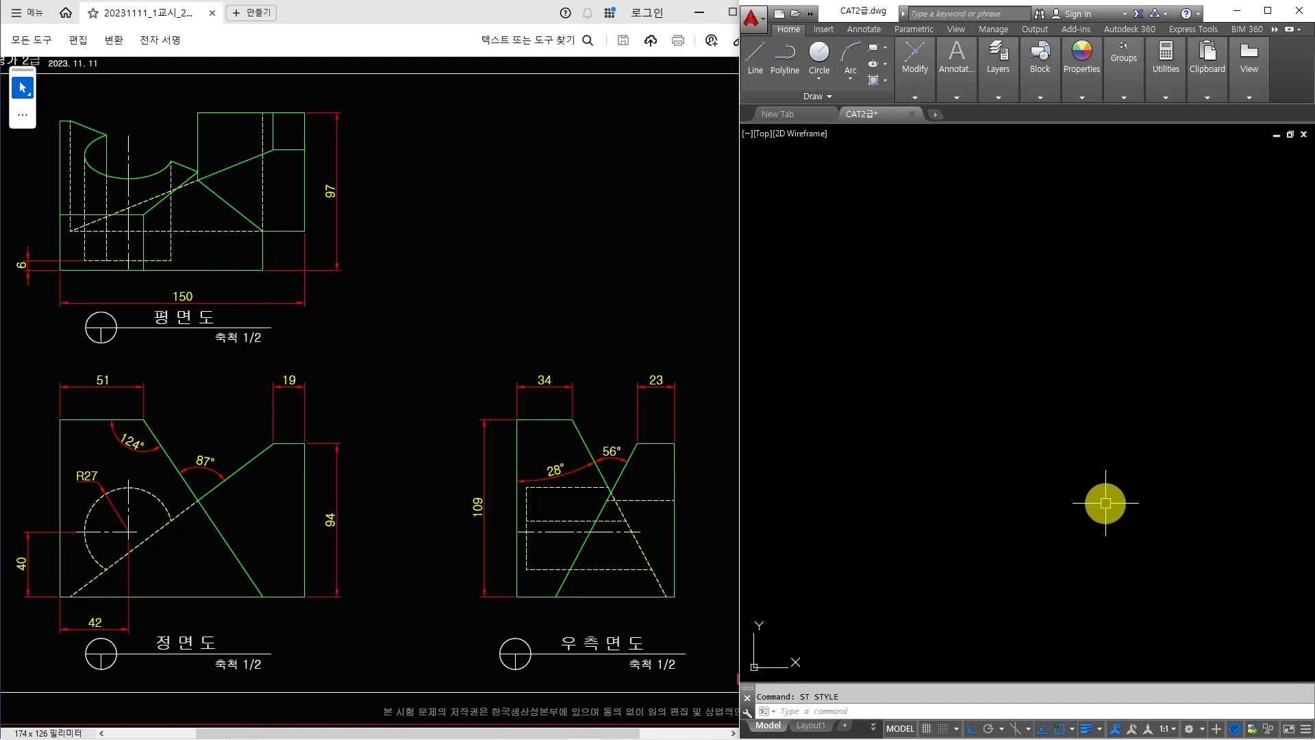
click(944, 355)
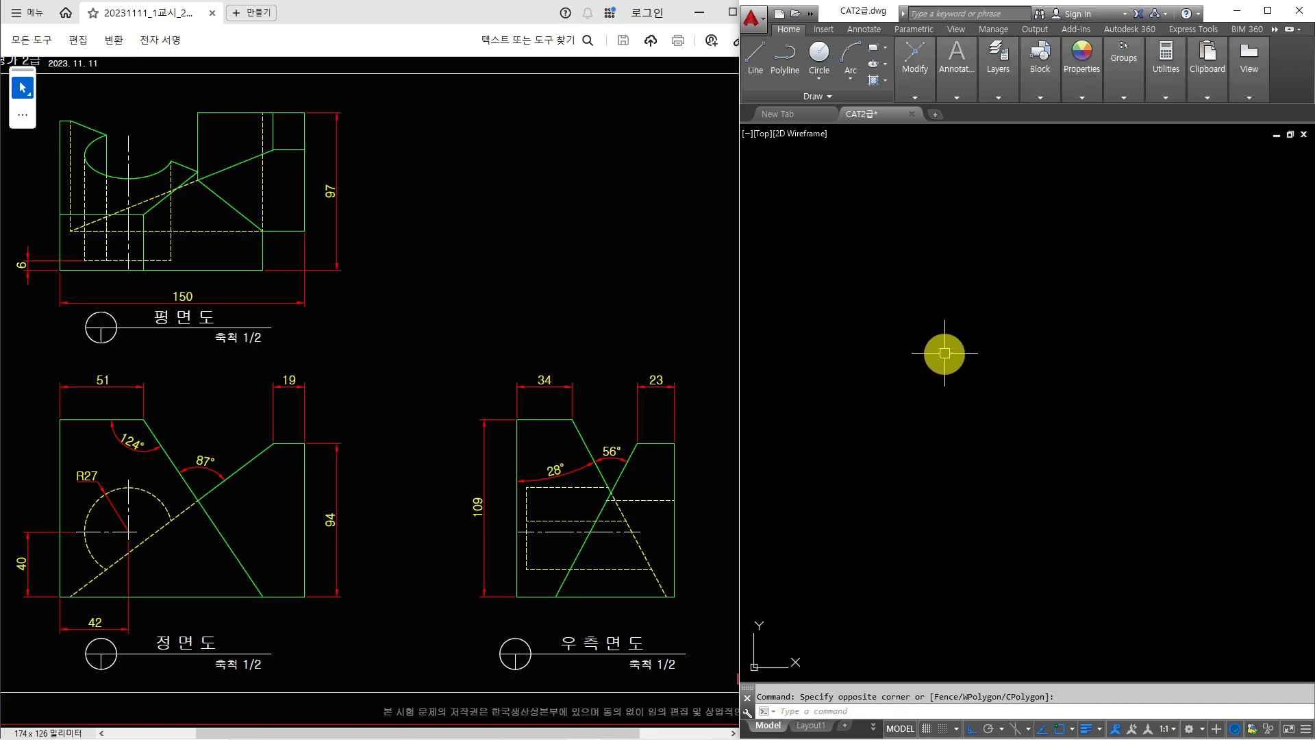
Step: Make the 외형선 layer current
click(1000, 95)
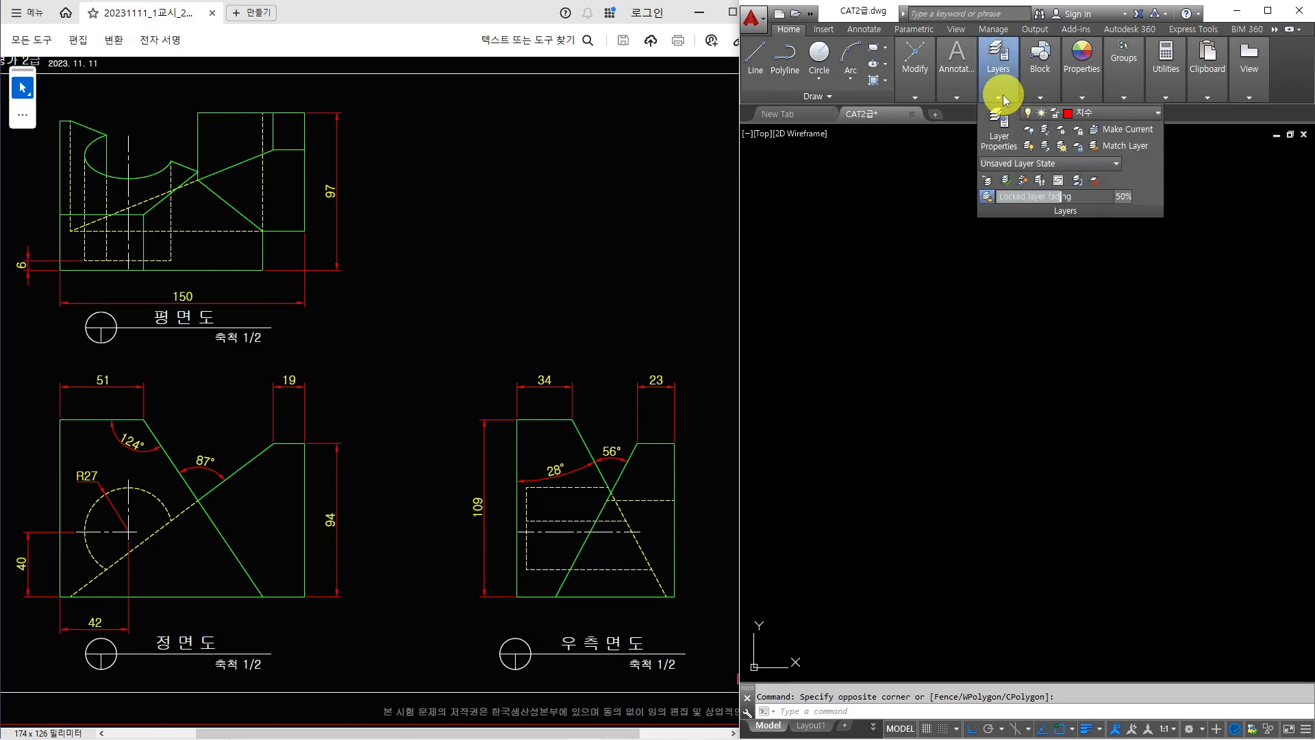
click(1097, 116)
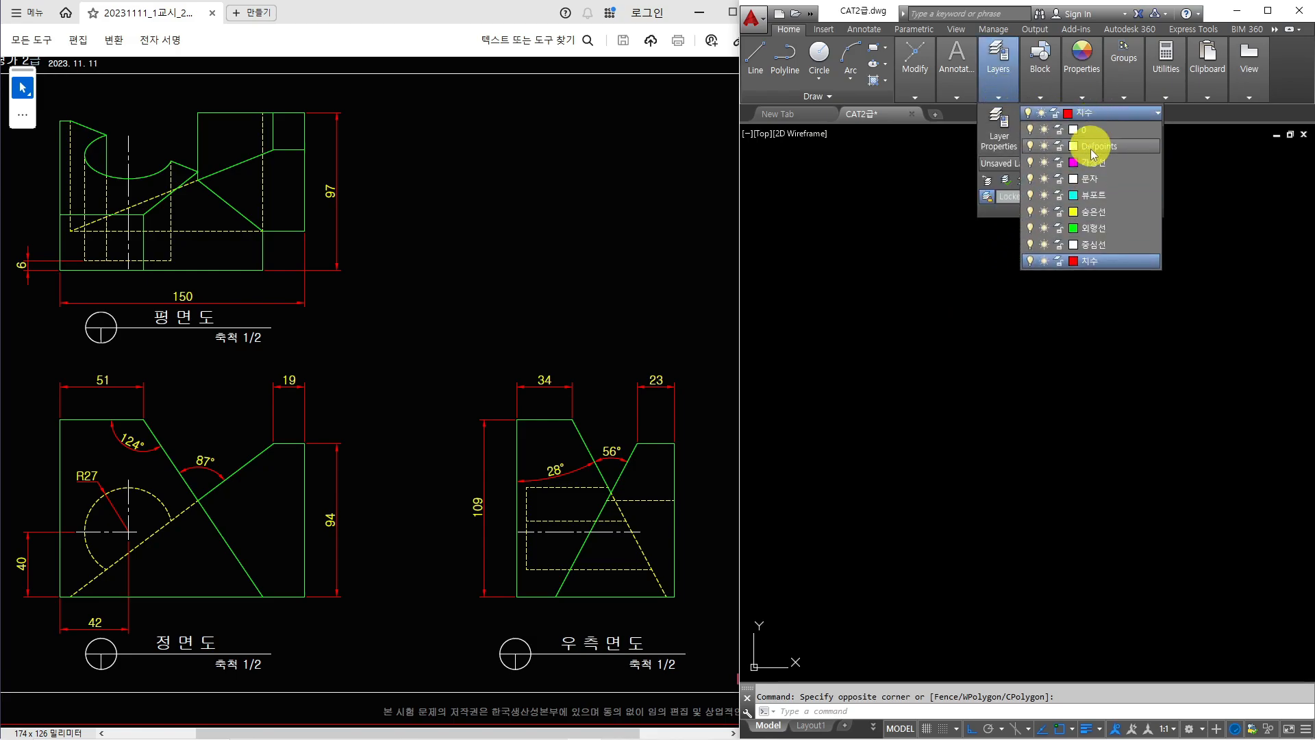
click(1090, 229)
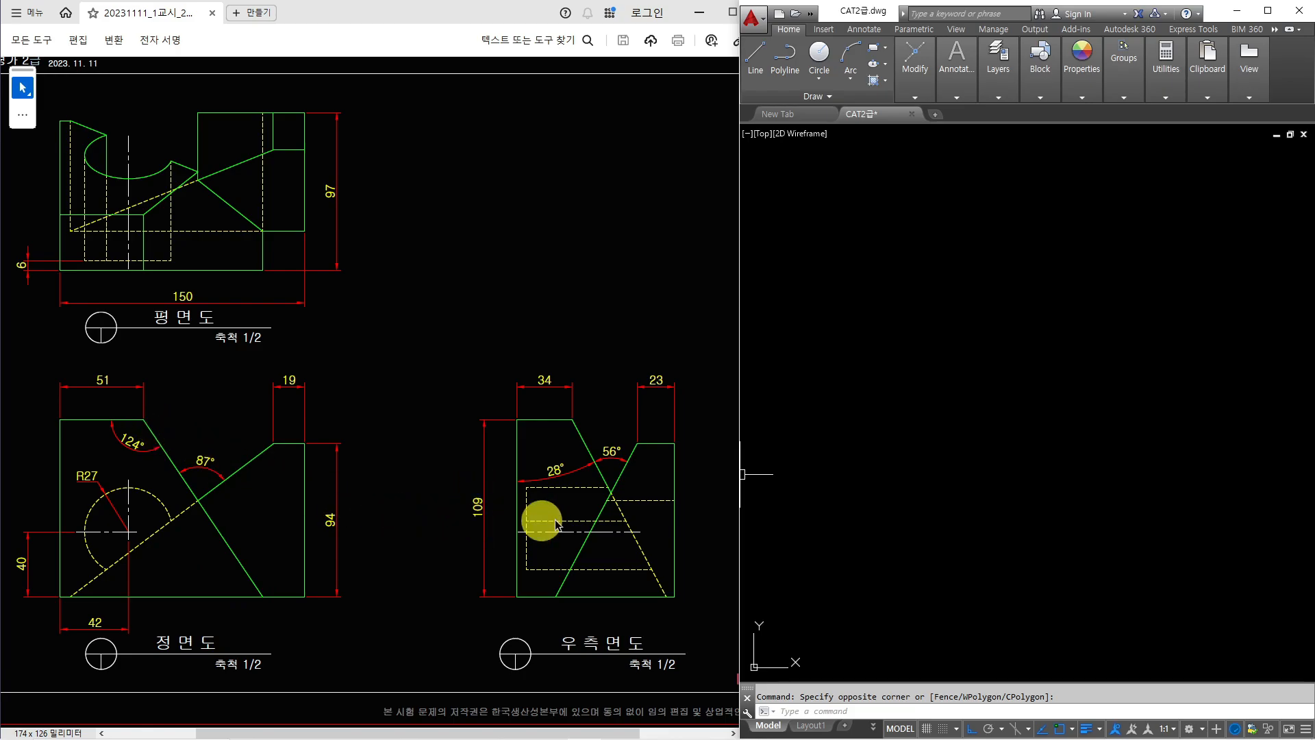
Step: Draw a 150 by 109 rectangle as the outline of the front view
text(rec)
key(Return)
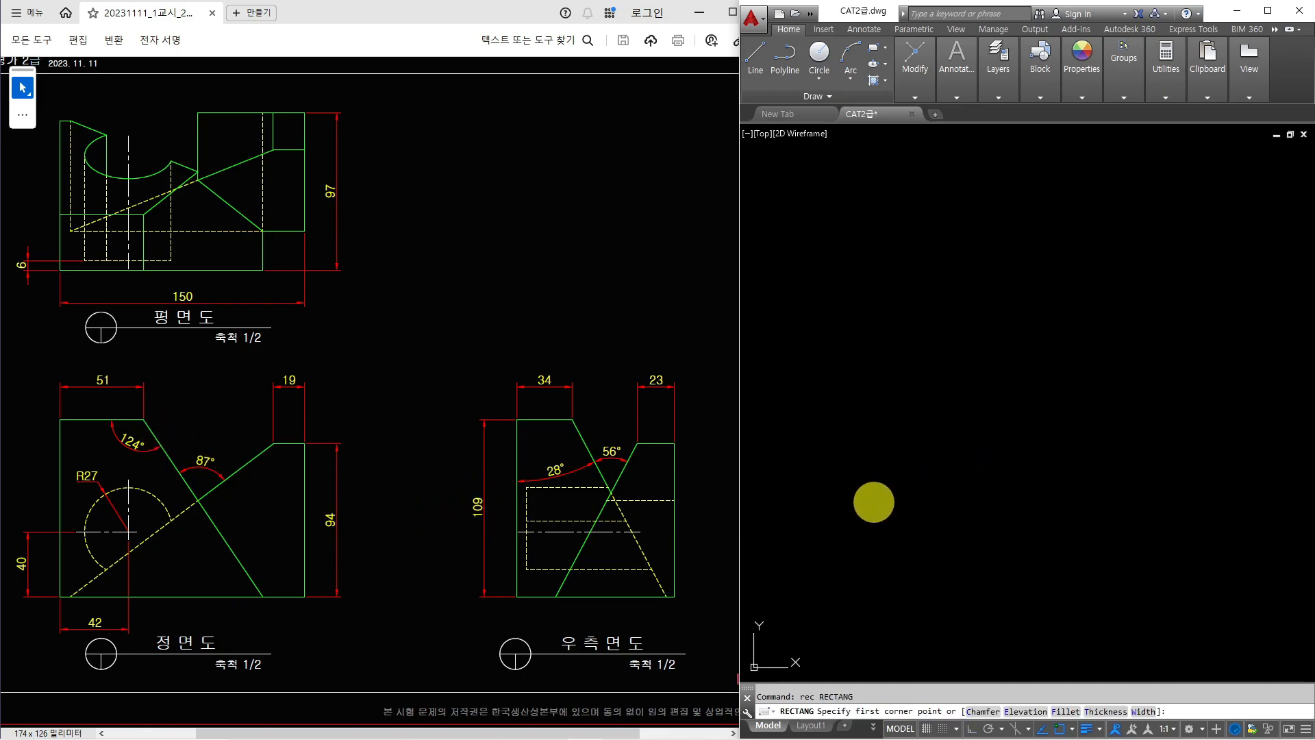
click(873, 502)
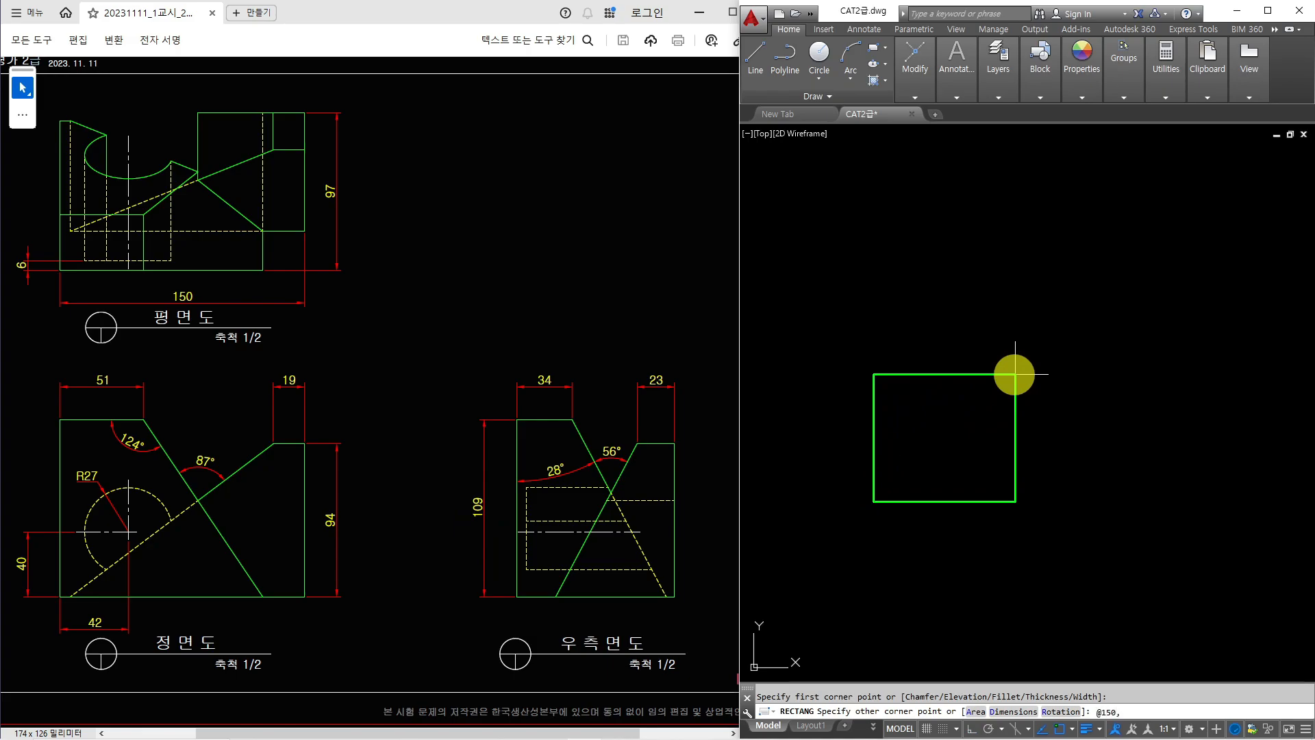
key(Return)
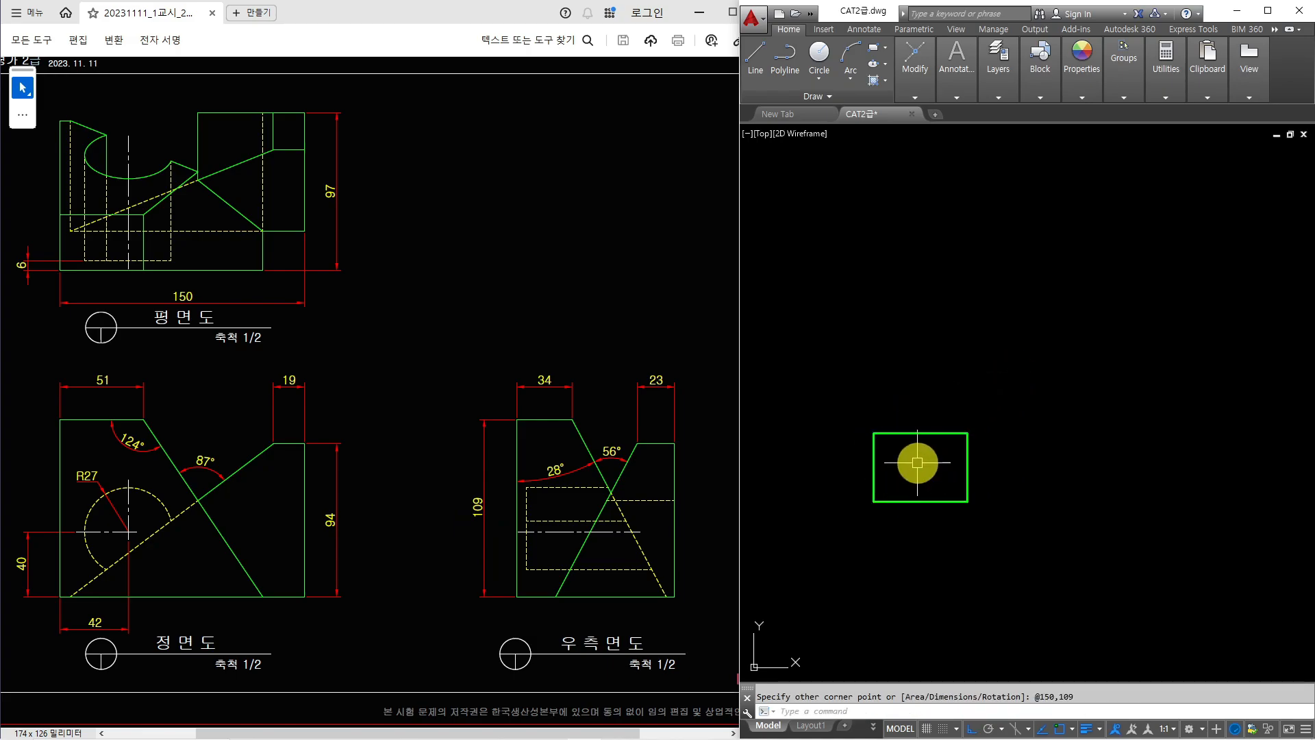
scroll(915, 472, up, 2)
middle_drag(918, 475, 924, 465)
key(Escape)
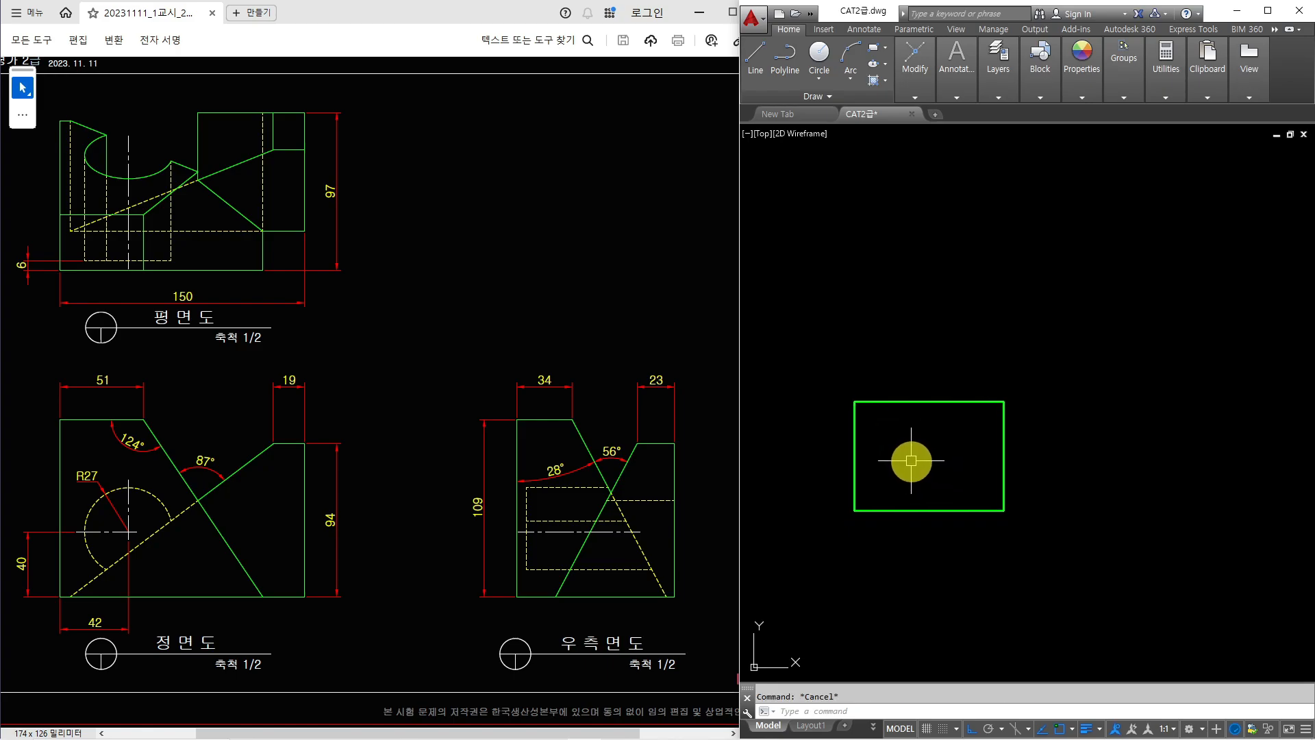
Step: Draw a horizontal line above the front view rectangle, continuing into a vertical line down past its right side
text(l)
key(Return)
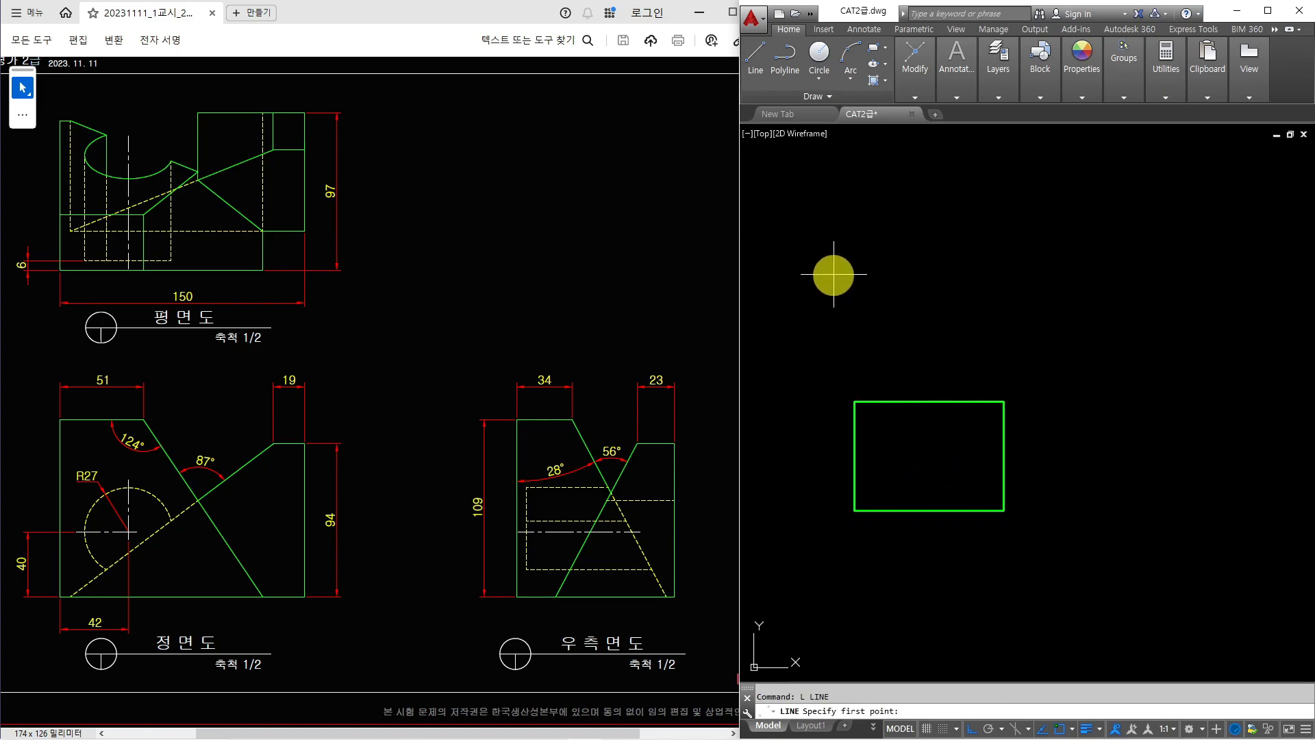
click(822, 277)
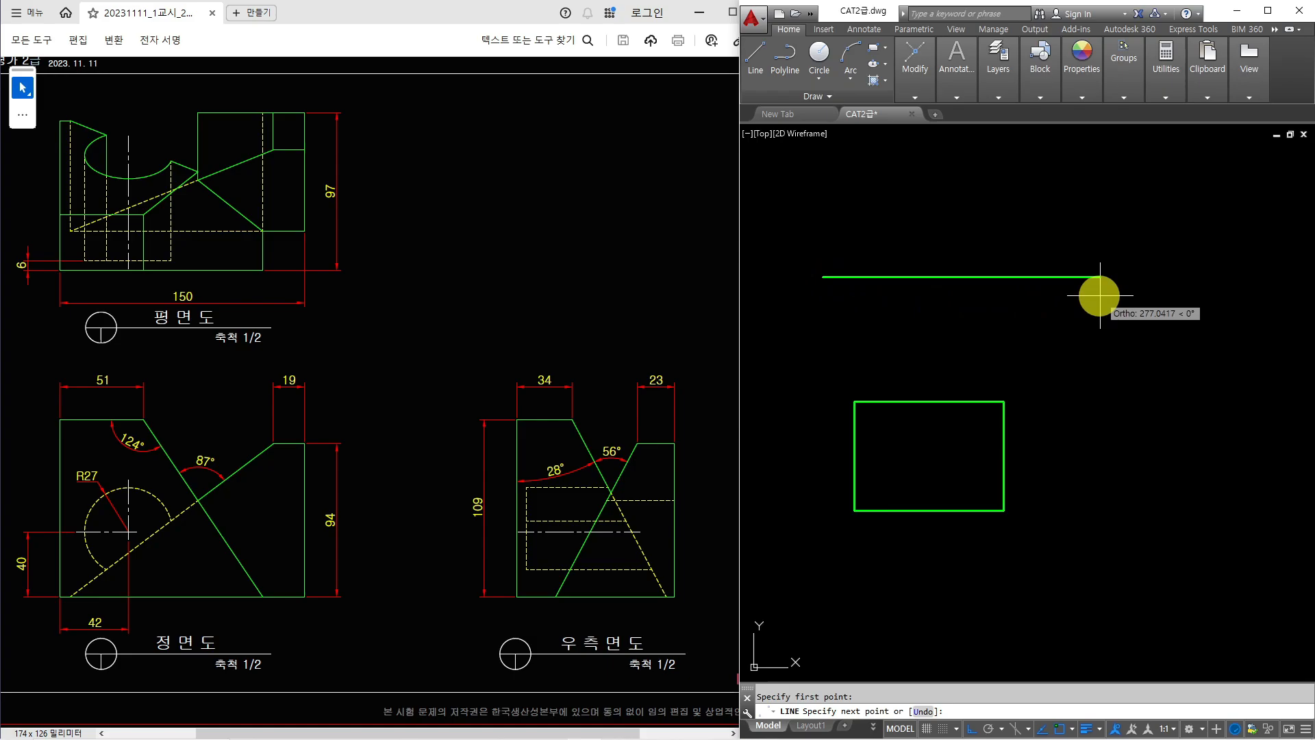
click(1118, 281)
click(1118, 554)
key(Return)
Step: Draw a 45° projection line going up and right from the corner where the horizontal and vertical lines meet
key(Return)
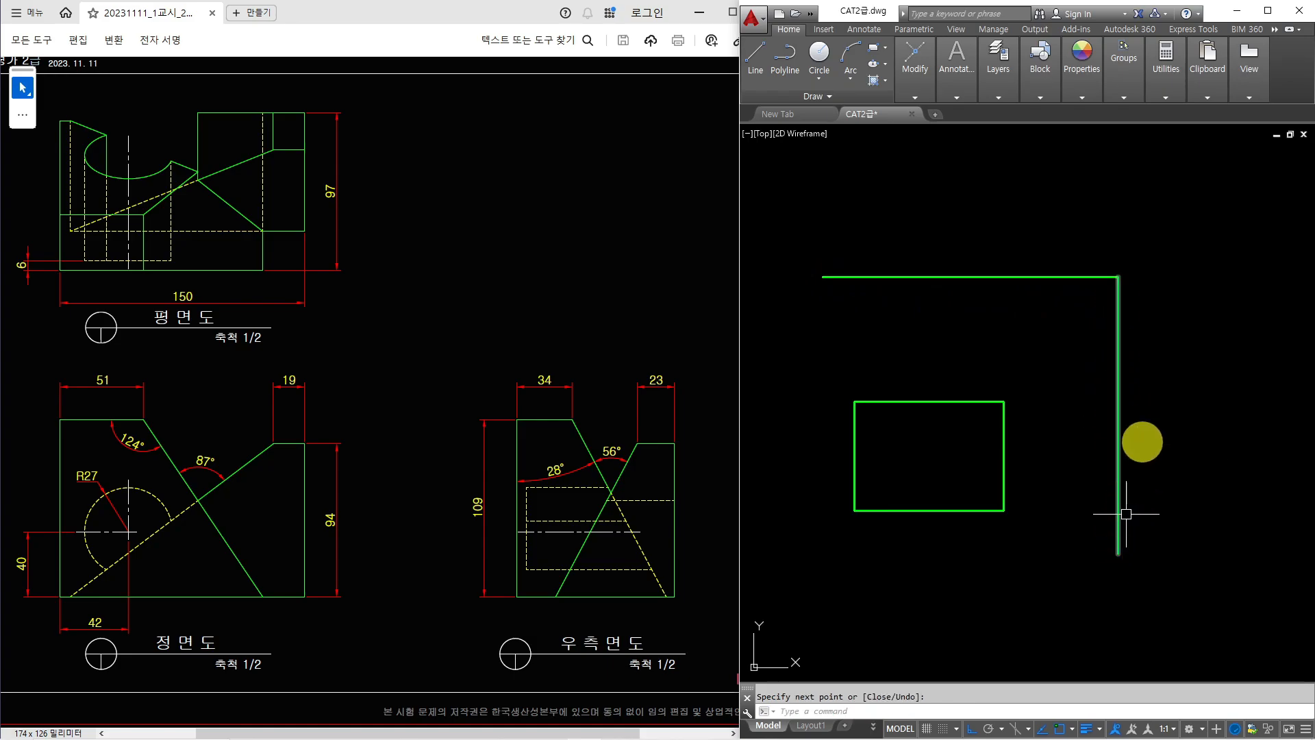
click(1117, 281)
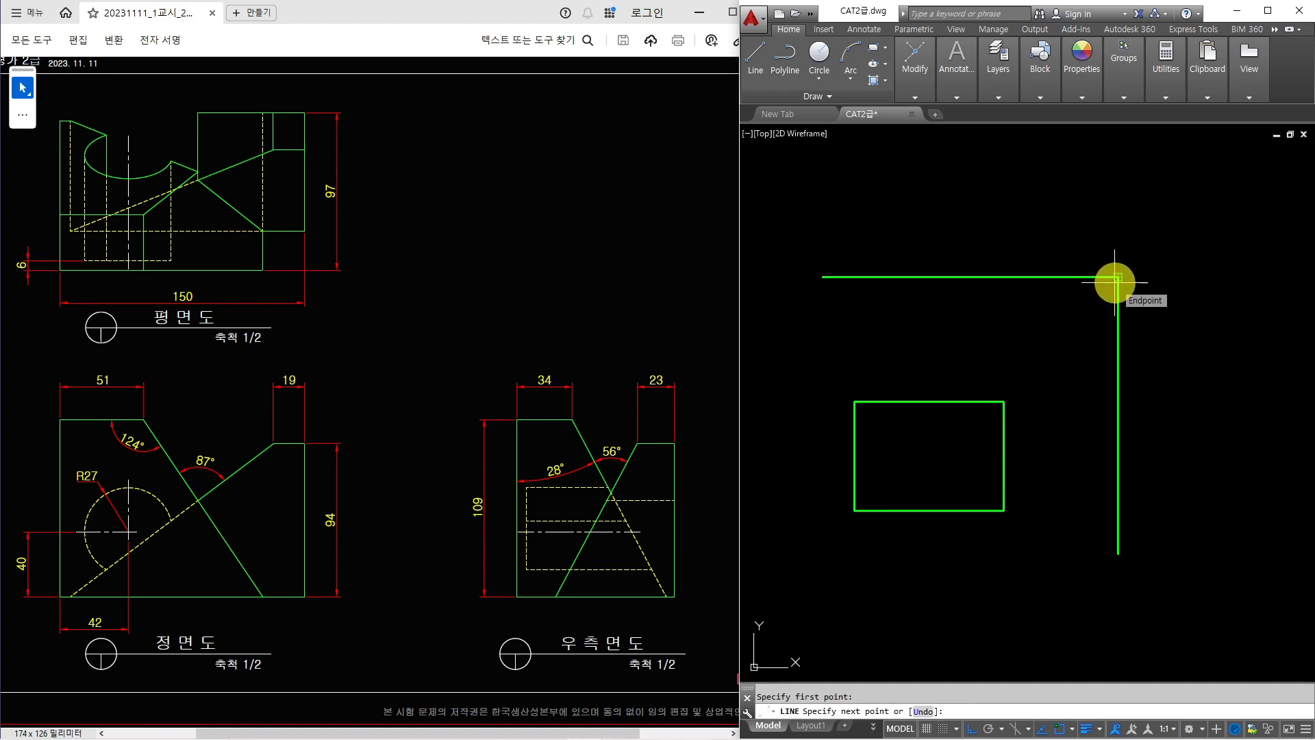
text(<45)
key(Return)
middle_drag(1145, 289, 1128, 344)
click(1270, 189)
key(Escape)
middle_drag(1048, 397, 1078, 376)
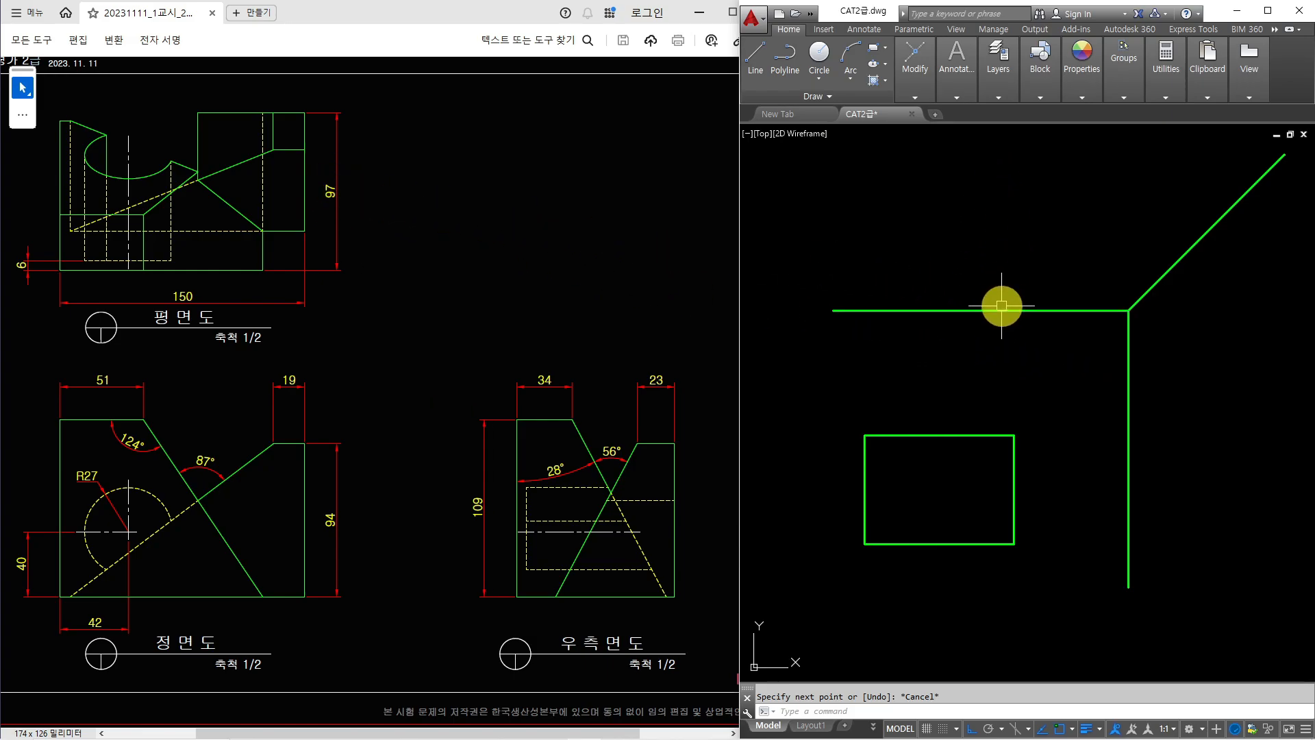
Step: Offset the horizontal line upward by 97 for the depth of the top view
text(o)
key(Return)
text(9)
key(Return)
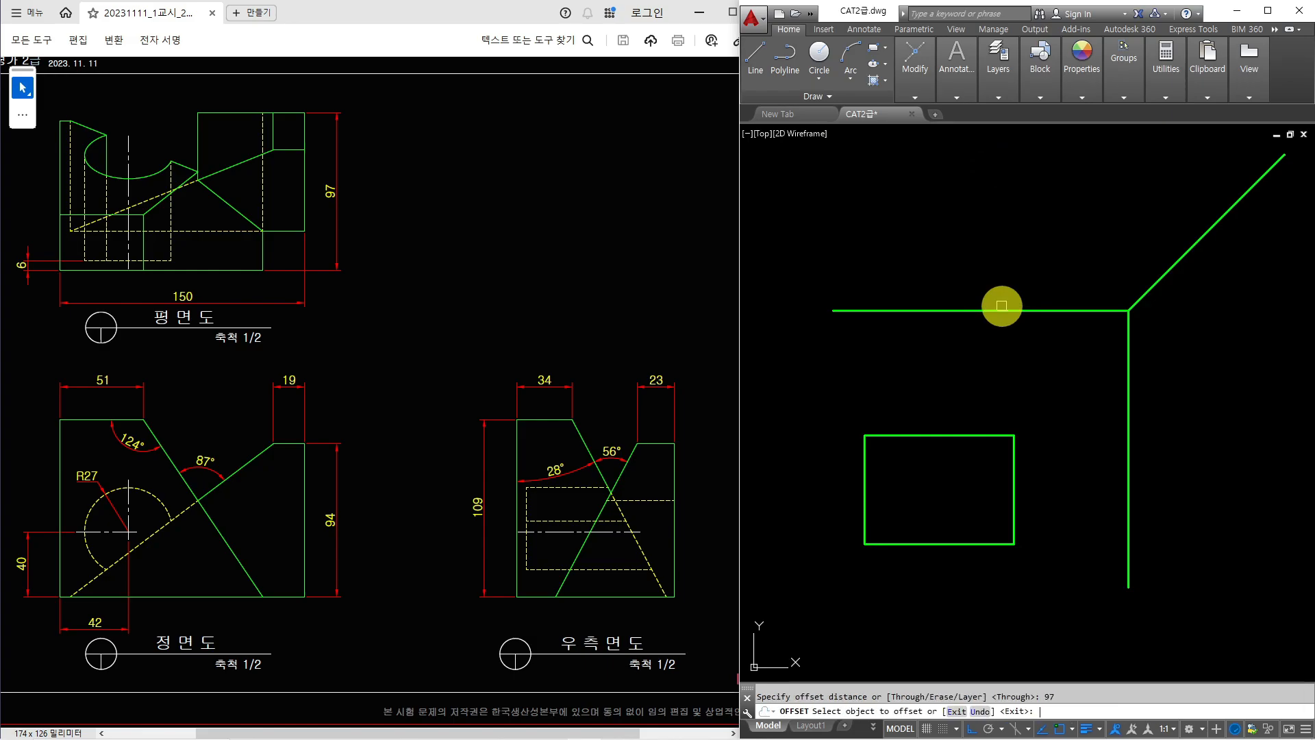
click(989, 310)
click(983, 243)
key(Escape)
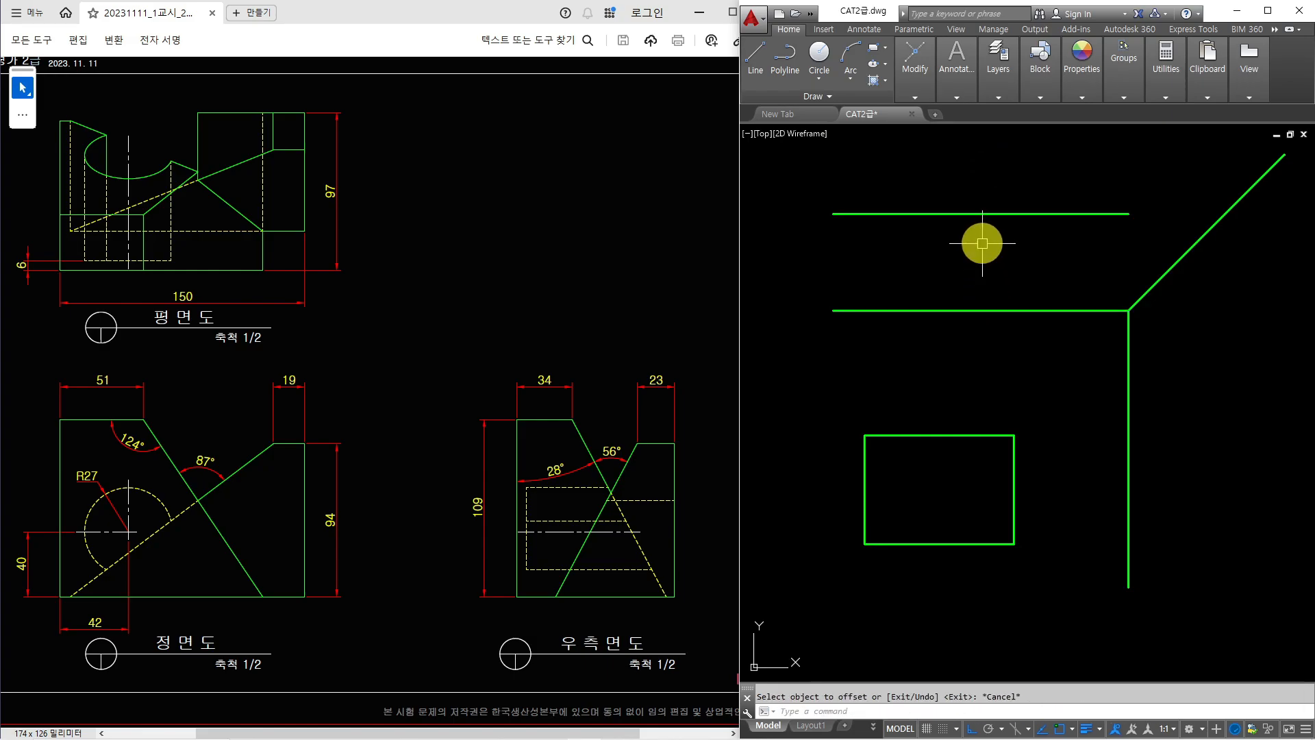
Step: Draw vertical projection lines from the front view rectangle's two upper corners up past the offset line
text(l)
key(Return)
click(873, 433)
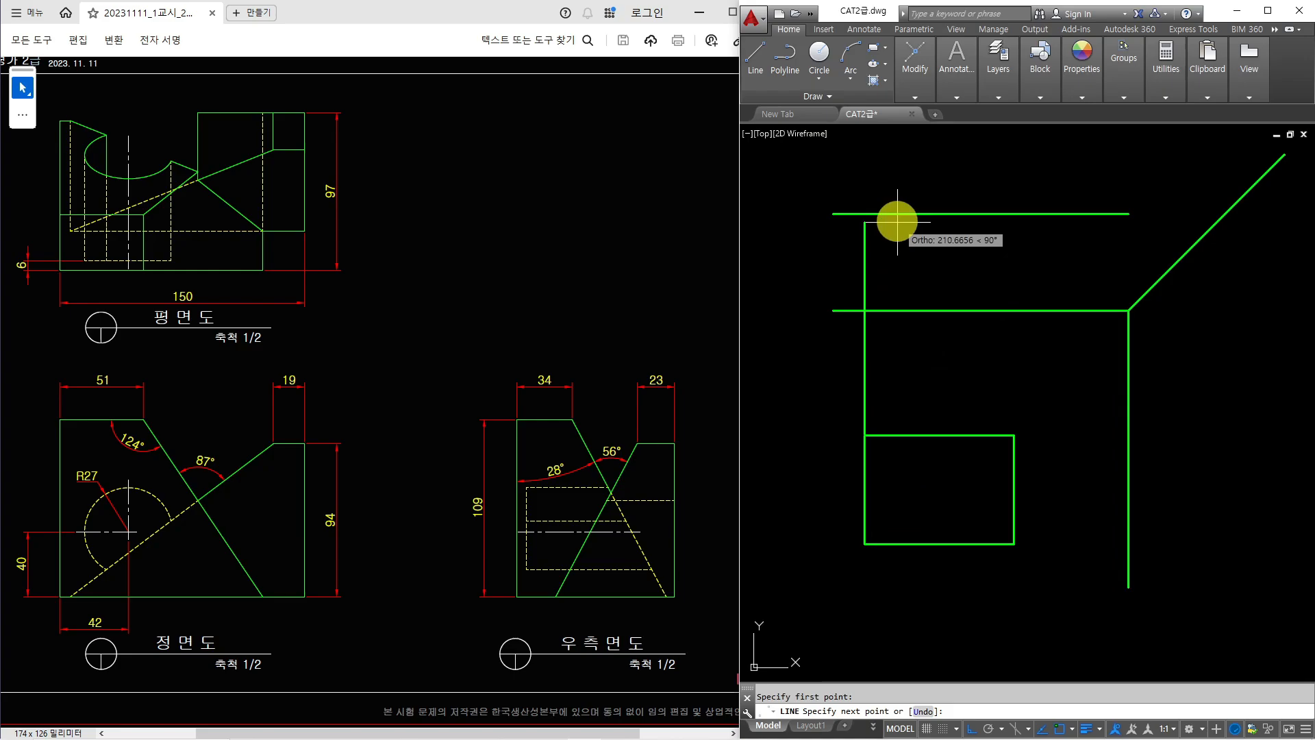
click(903, 180)
click(1021, 182)
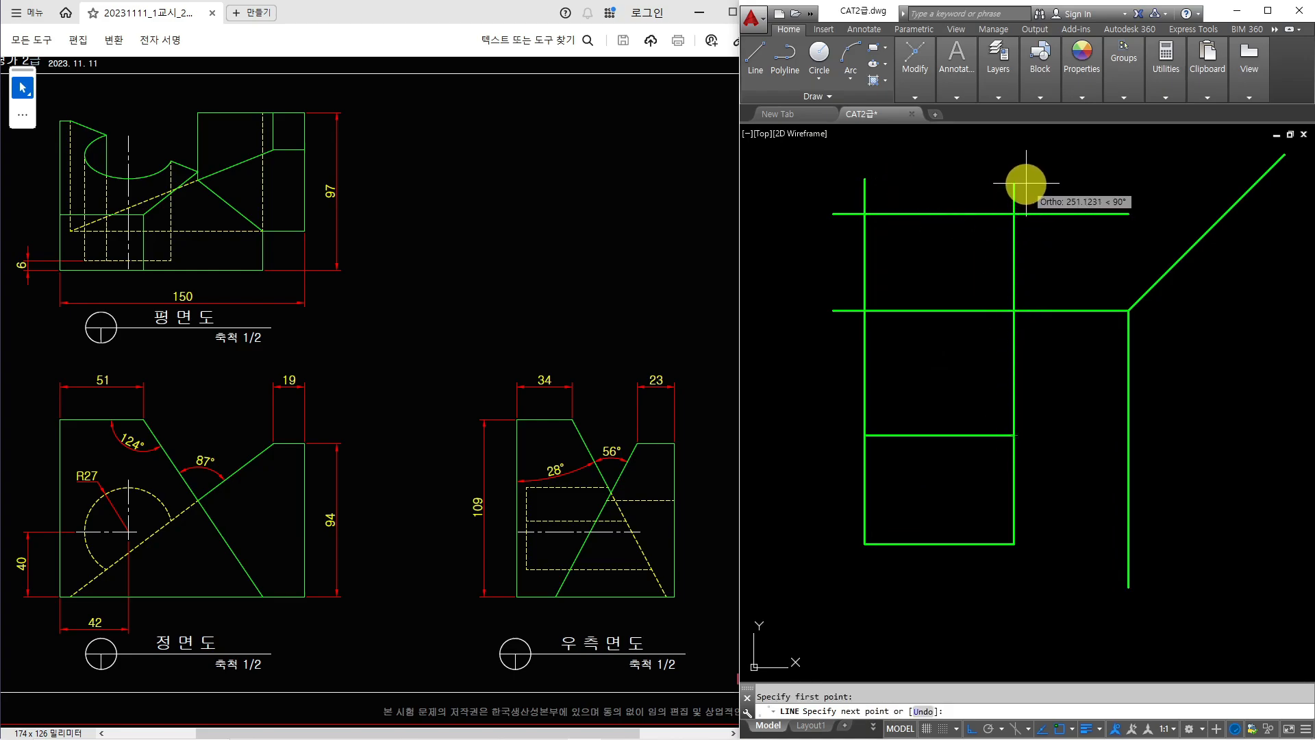
key(Return)
Step: Trim the projection and horizontal lines outside the top view area to leave a closed rectangle above the front view
text(tr)
key(Return)
key(Return)
click(1047, 199)
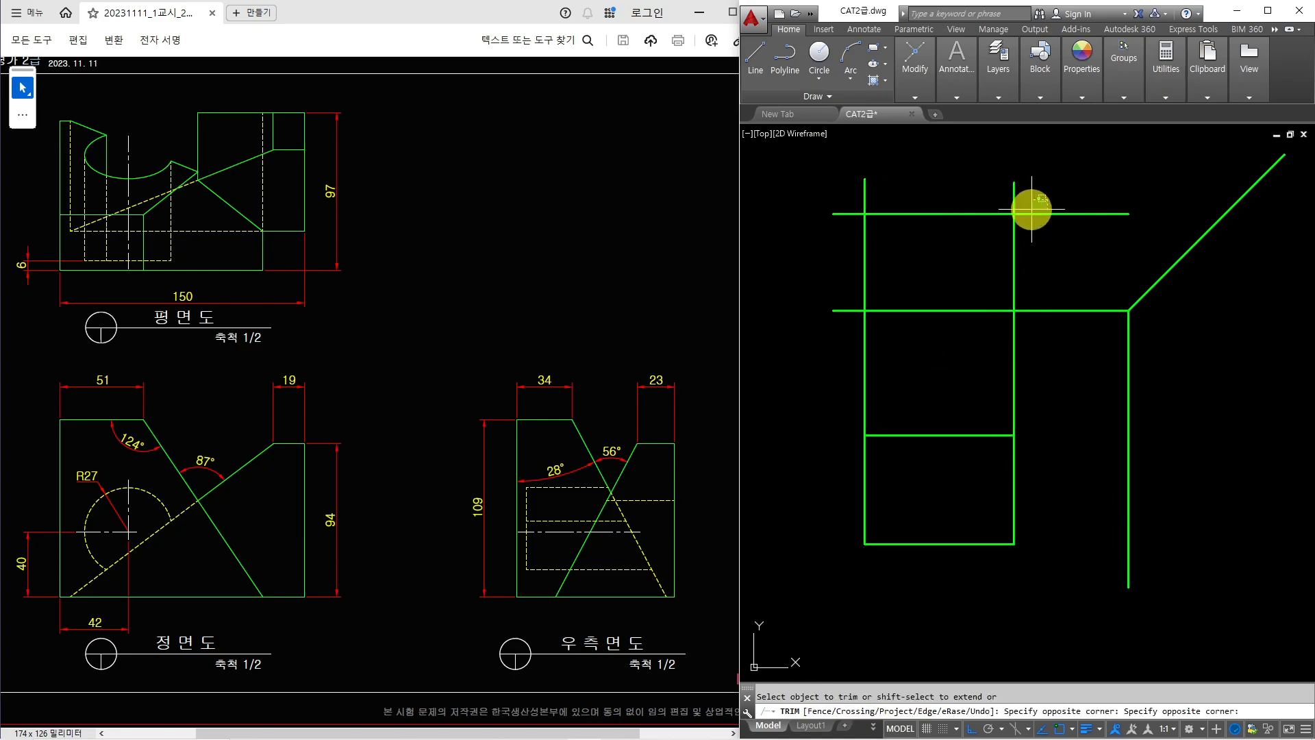
click(851, 338)
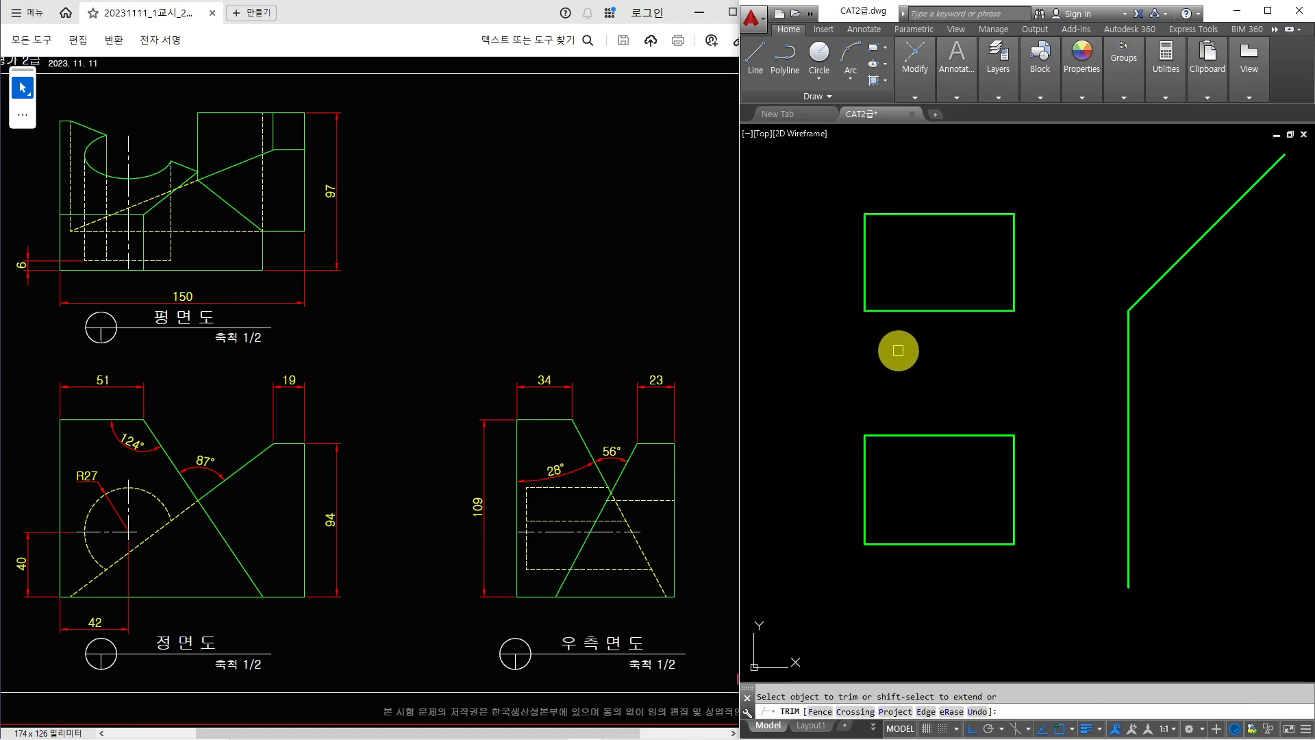
key(Escape)
middle_drag(986, 367, 948, 389)
key(Escape)
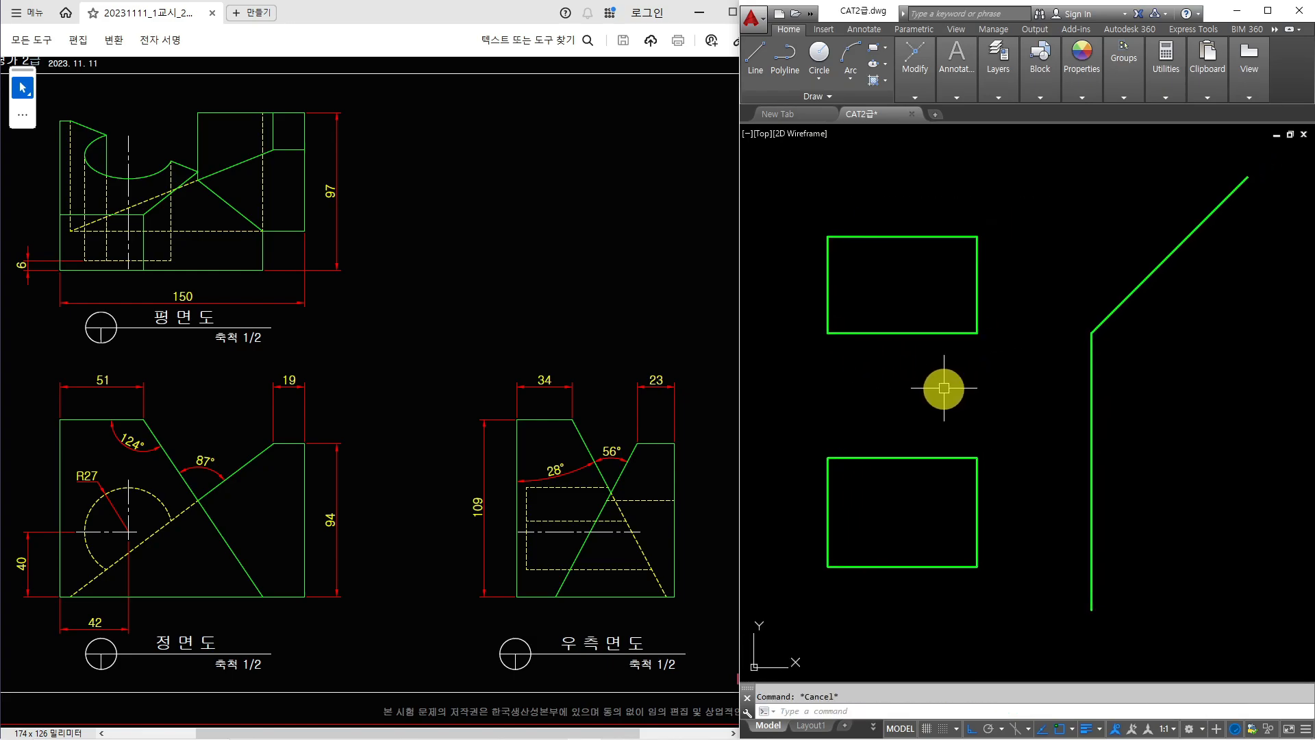
Step: Draw a horizontal projection line from the top view's upper-right corner across the 45° line
text(l)
key(Return)
click(976, 236)
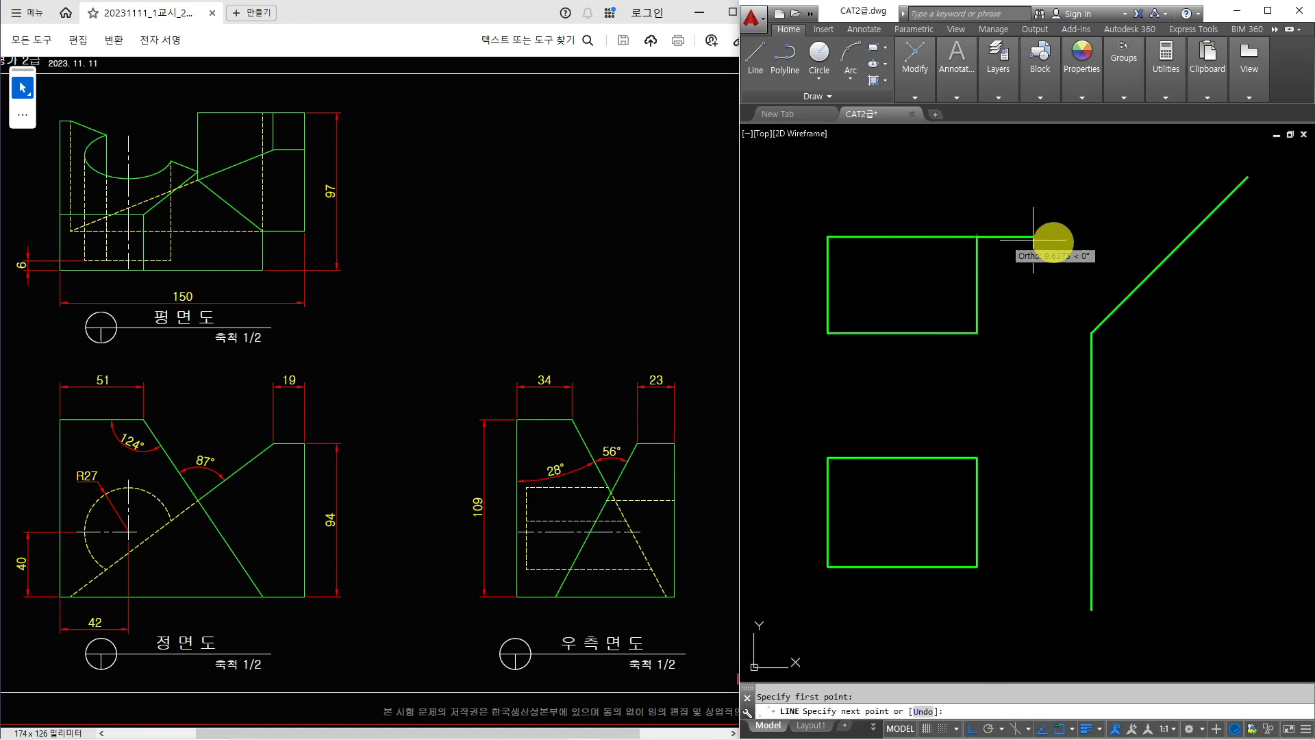
click(1259, 236)
key(Return)
Step: Draw a vertical projection line from the intersection with the 45° line down past the front view's base level
key(Return)
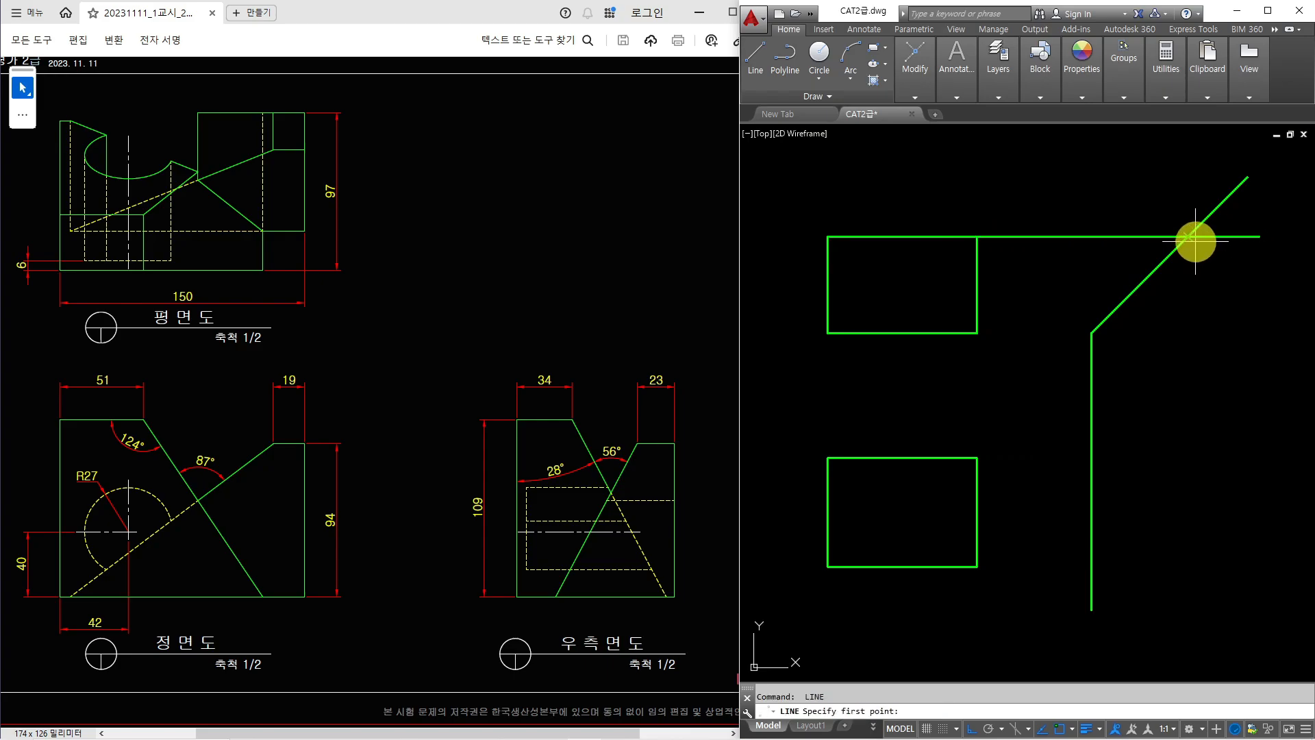
click(1189, 239)
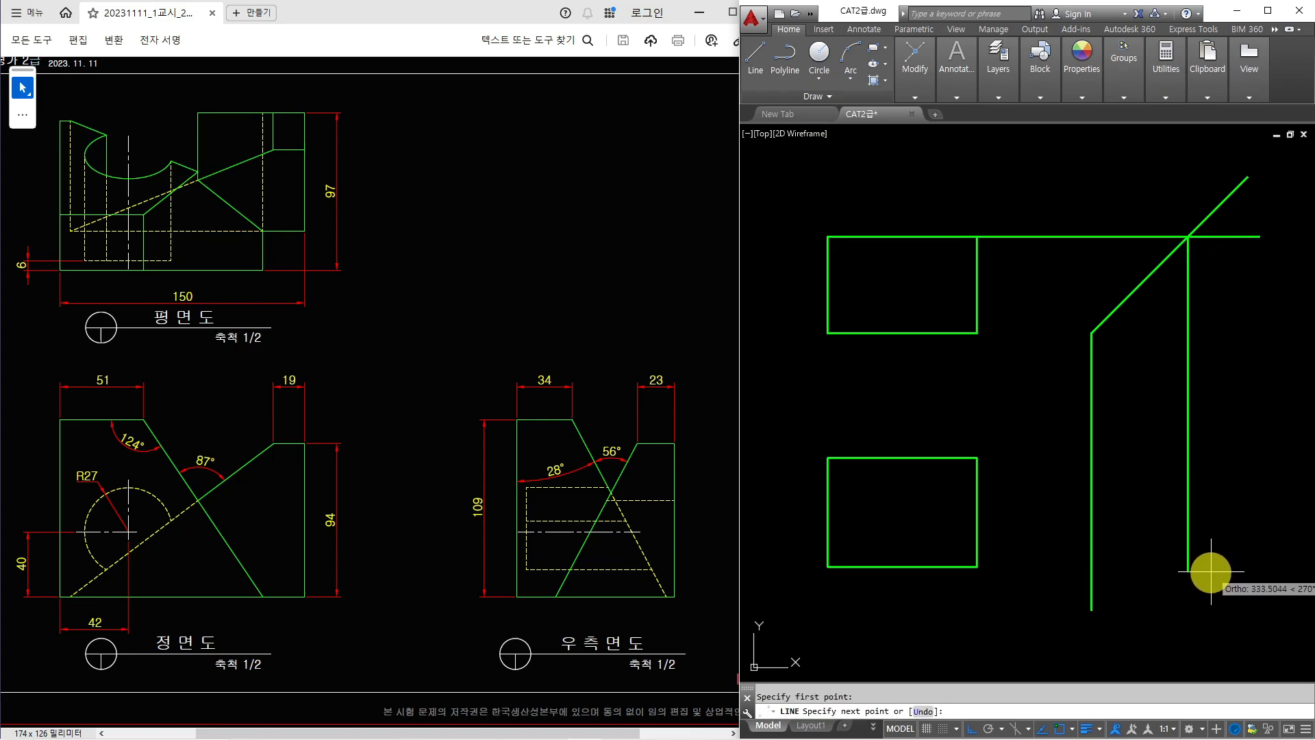
click(1199, 627)
key(Return)
Step: Draw horizontal projection lines from the front view's two right corners across both vertical side view lines
key(Return)
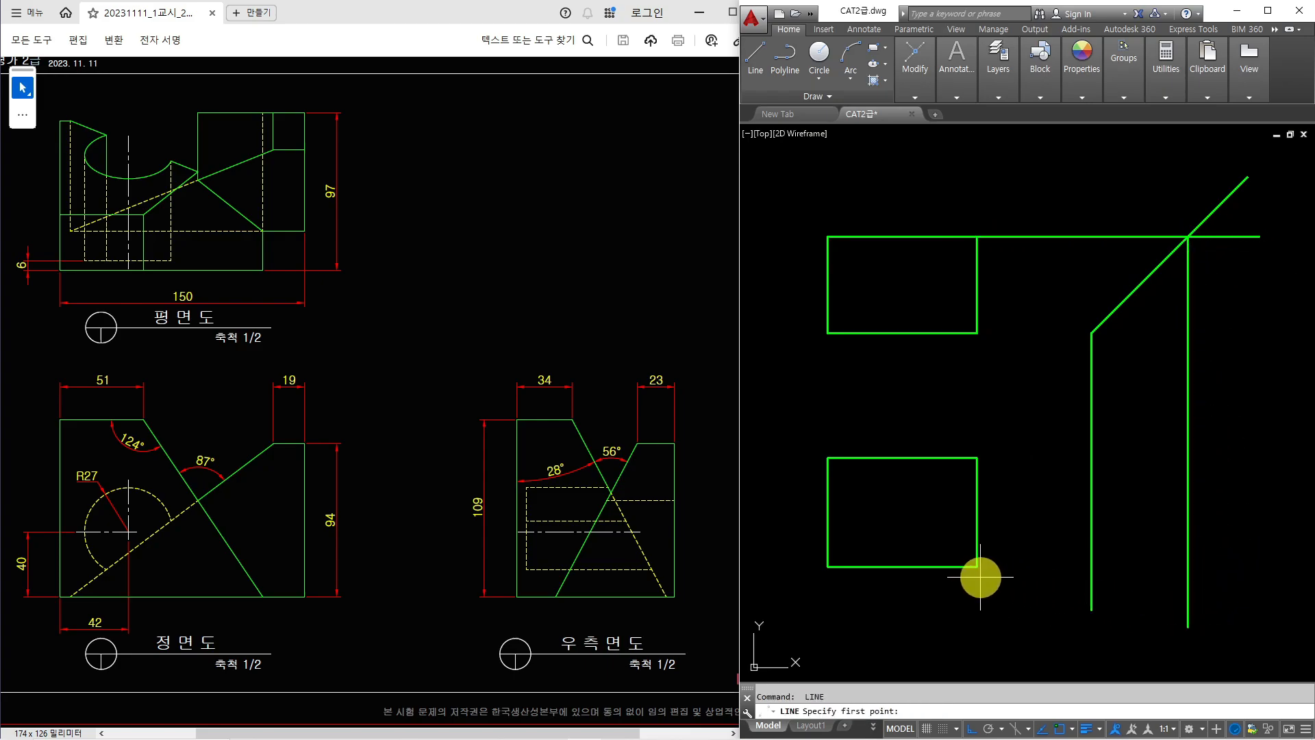
click(977, 568)
click(1243, 568)
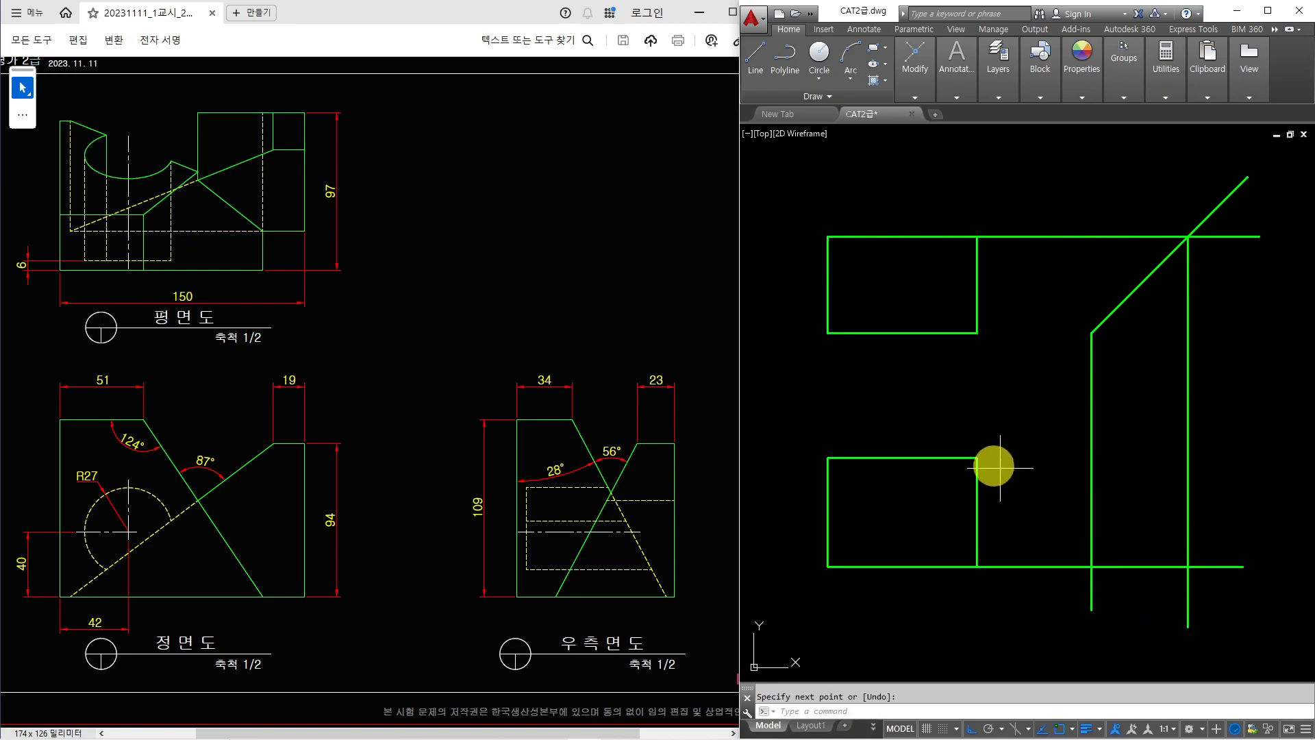
key(Return)
key(Return)
click(976, 459)
click(1257, 467)
key(Return)
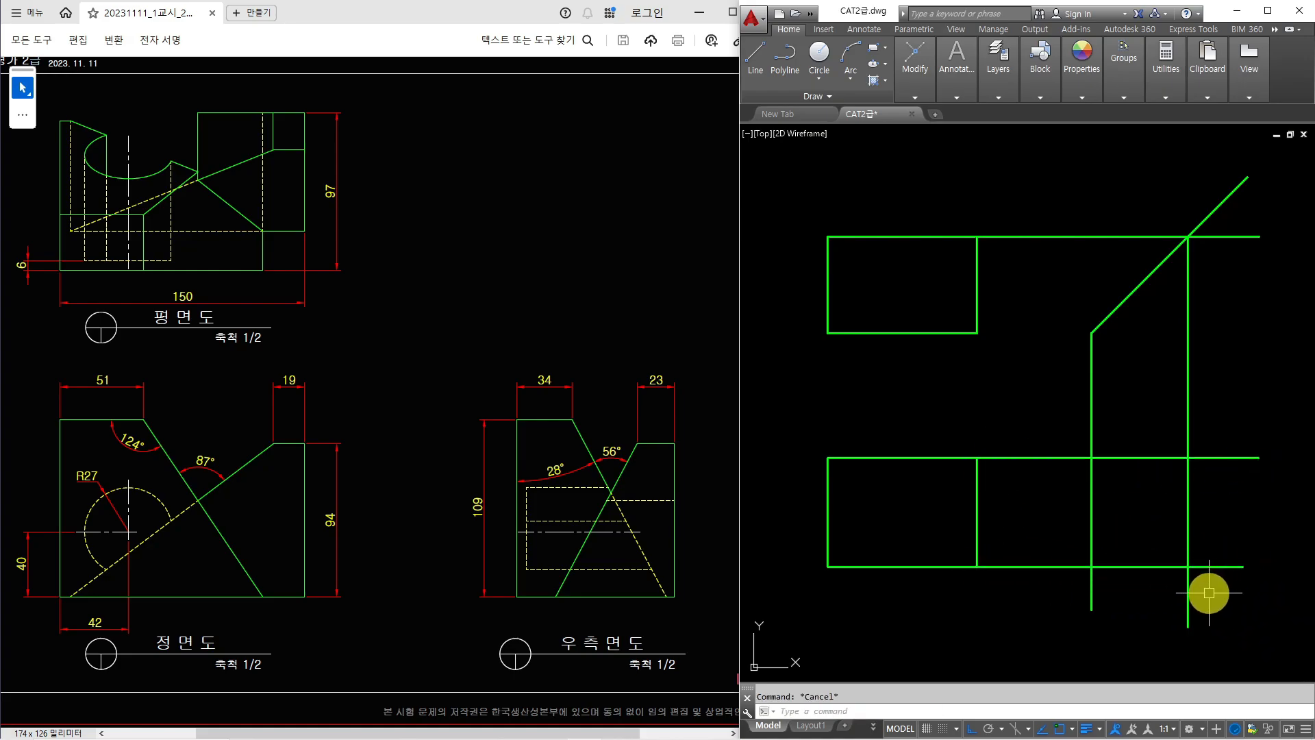
Step: Trim the projection lines around the side view to a closed rectangle and erase the leftover line beside the top view
text(tr)
key(Return)
click(1210, 590)
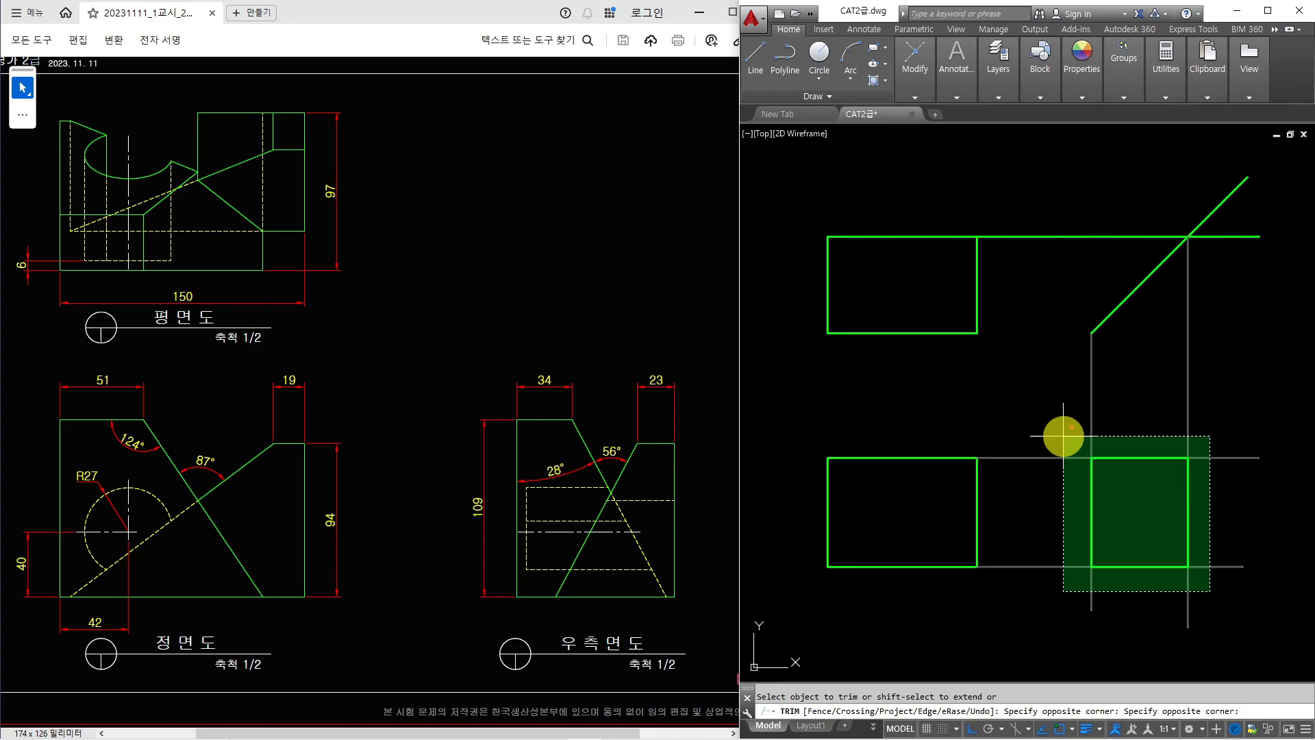
click(1064, 437)
key(Escape)
click(1024, 236)
text(e)
key(Return)
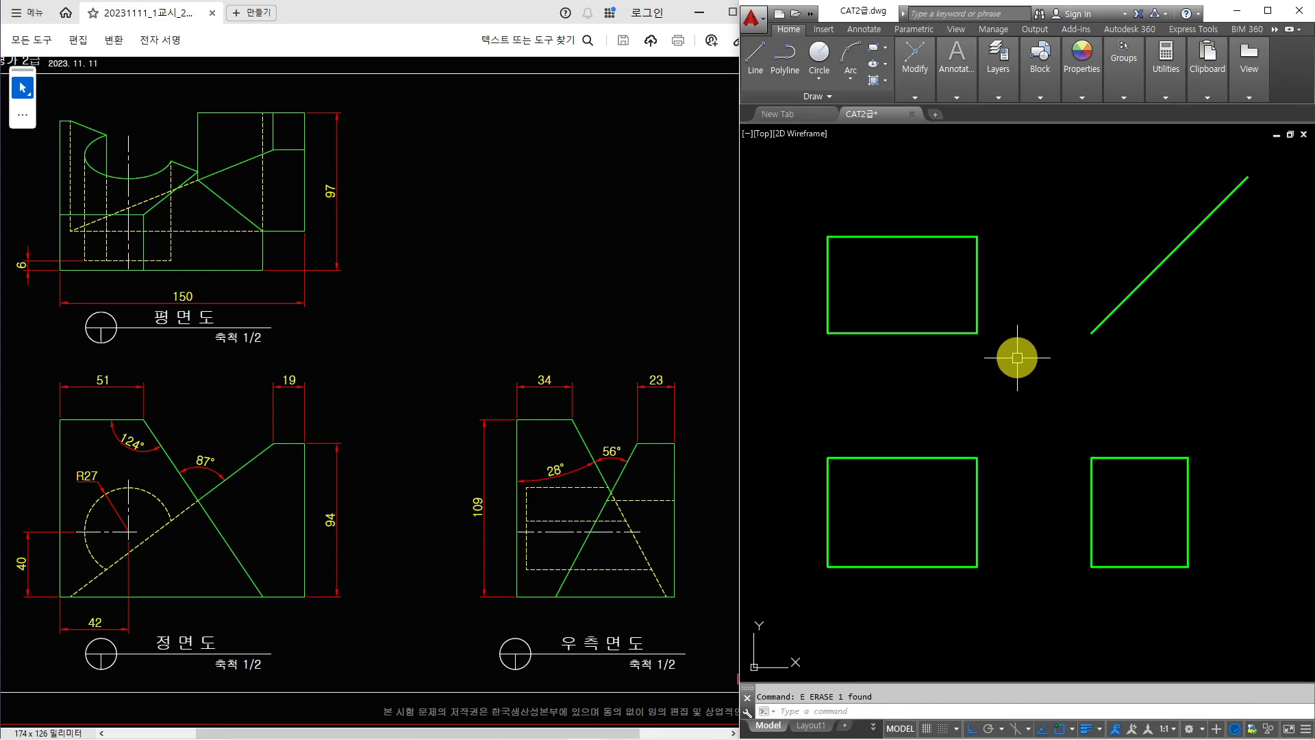
Step: Make the red 치수 layer current
middle_drag(998, 346, 1007, 364)
text(z)
key(Return)
click(797, 226)
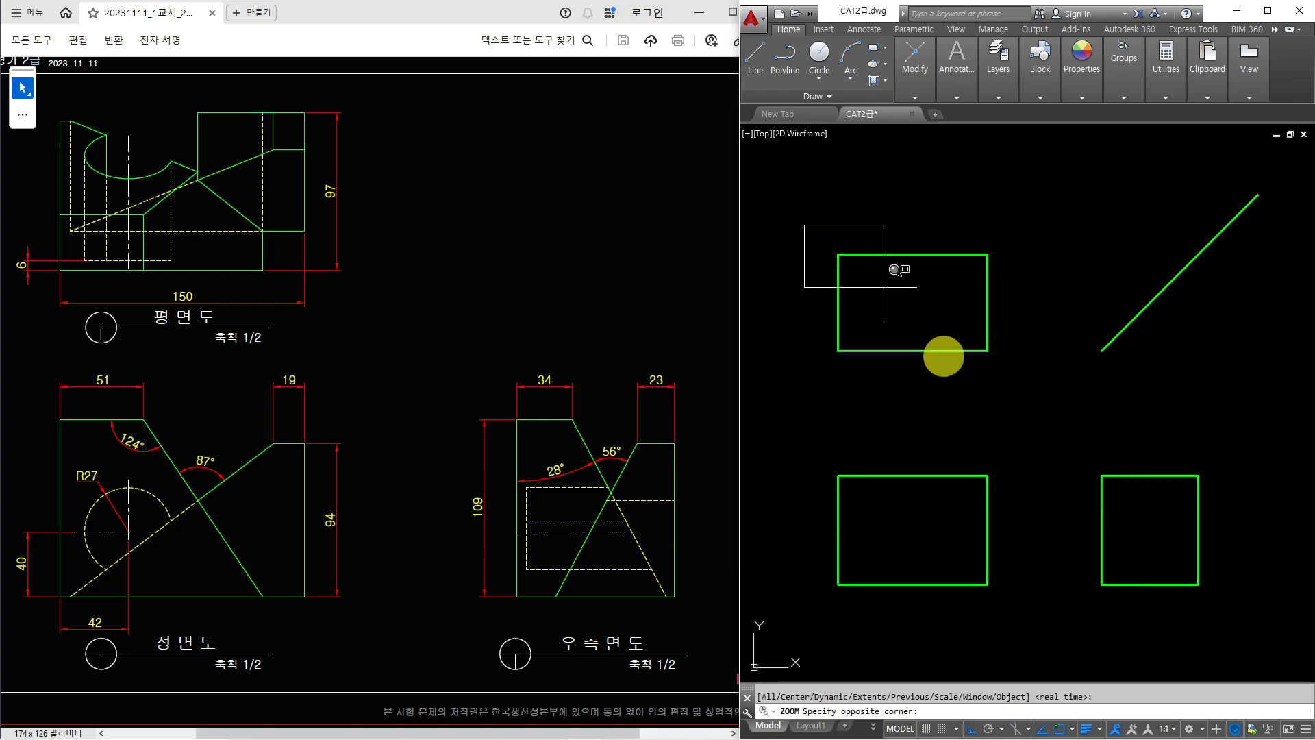
click(1239, 586)
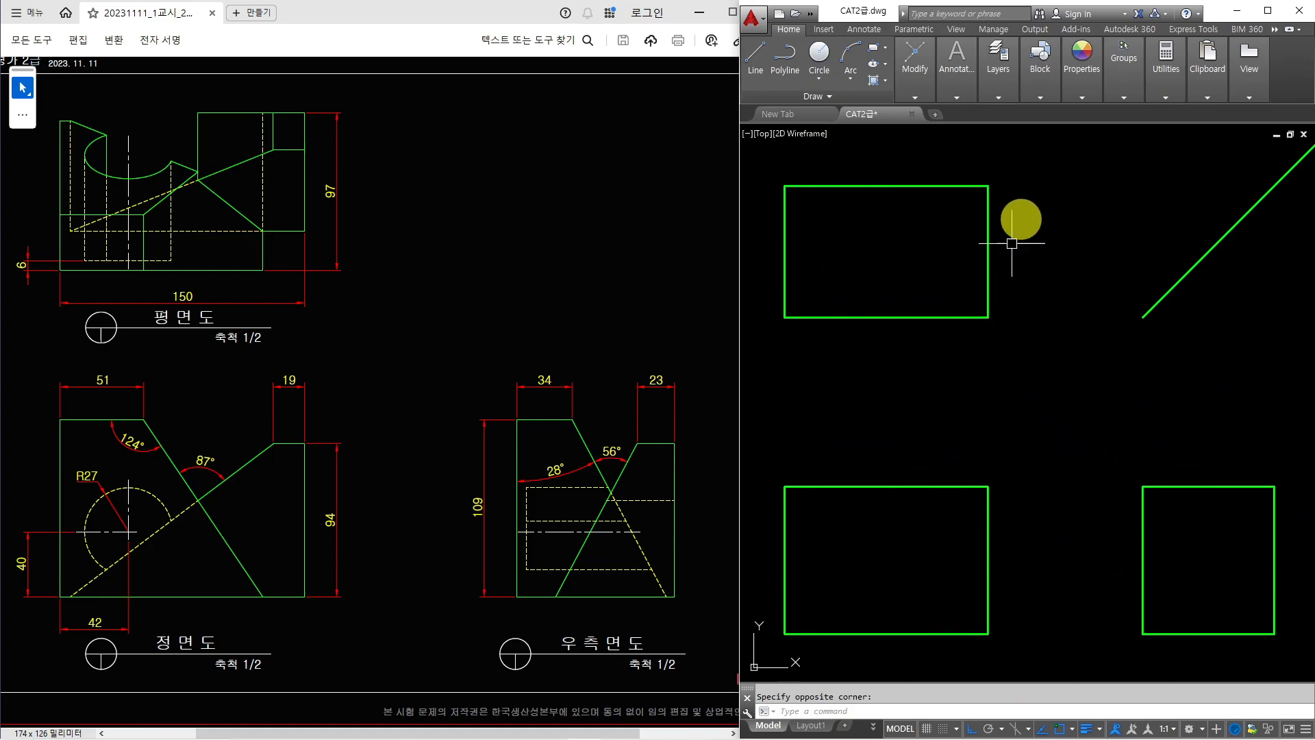
click(1004, 97)
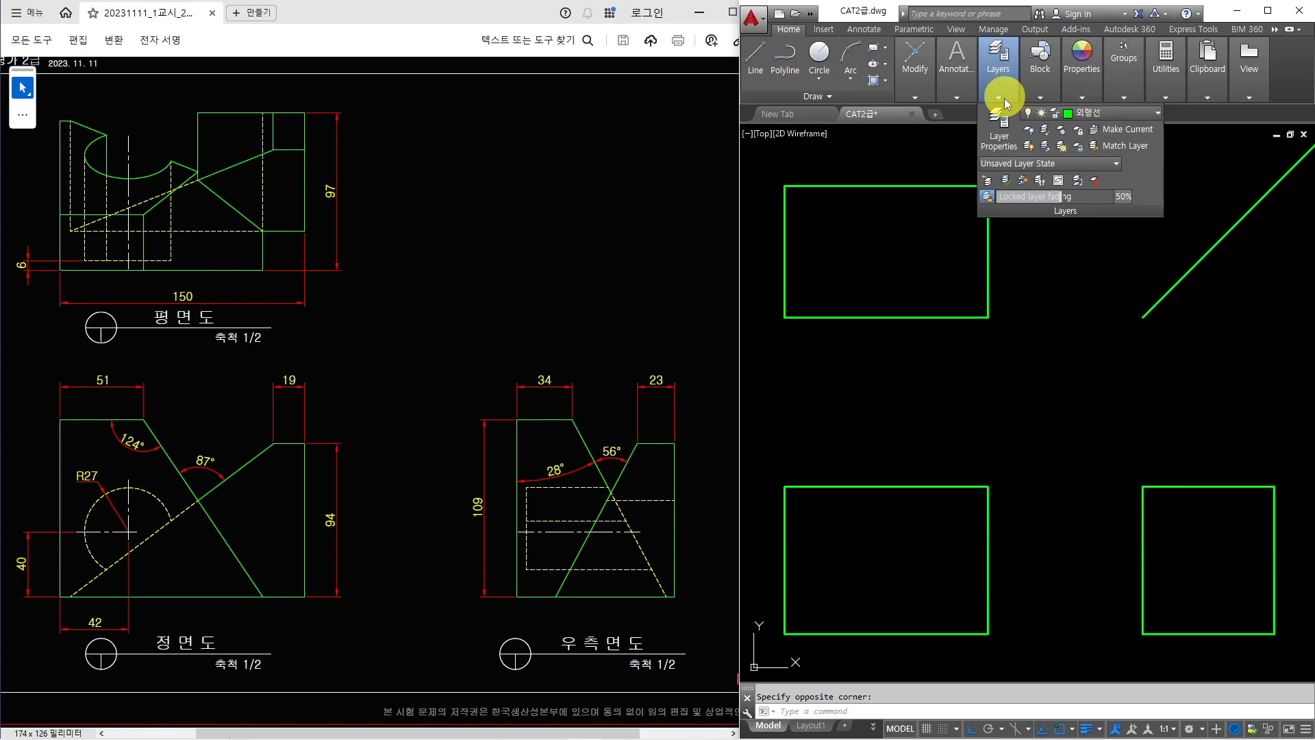
click(1109, 113)
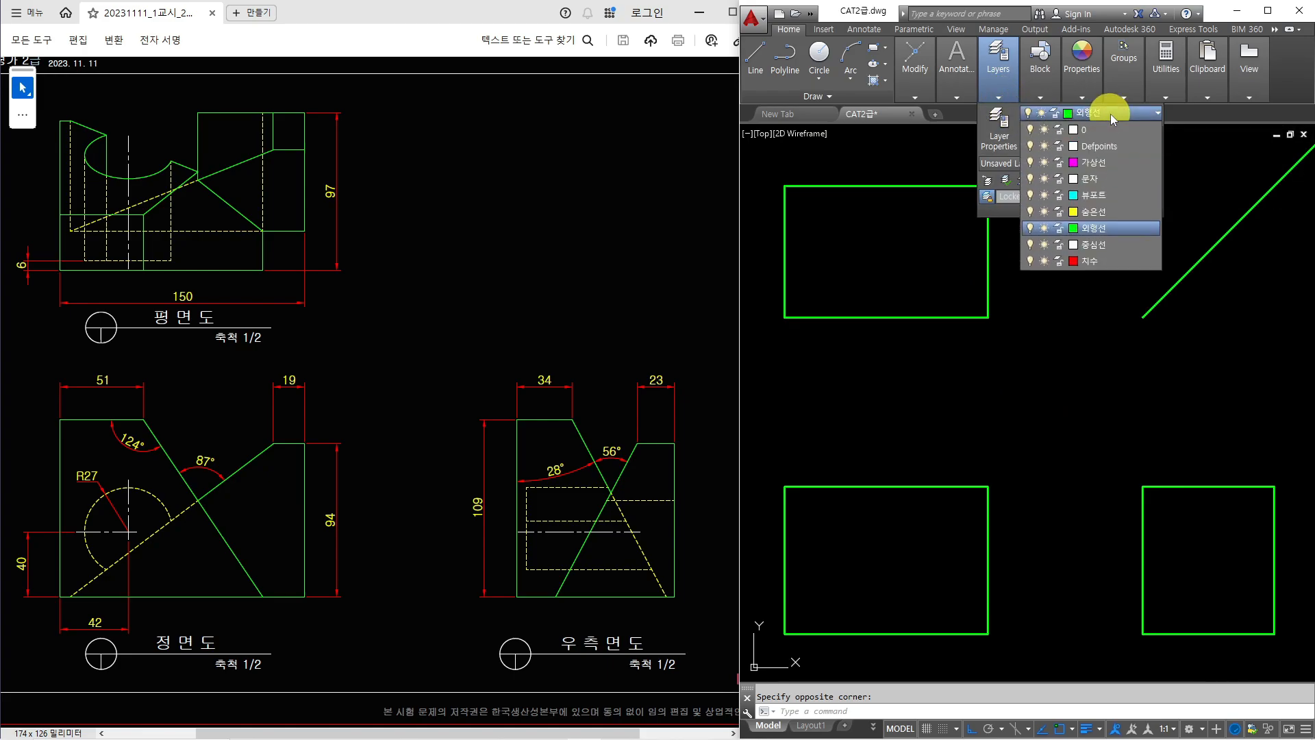
click(1094, 260)
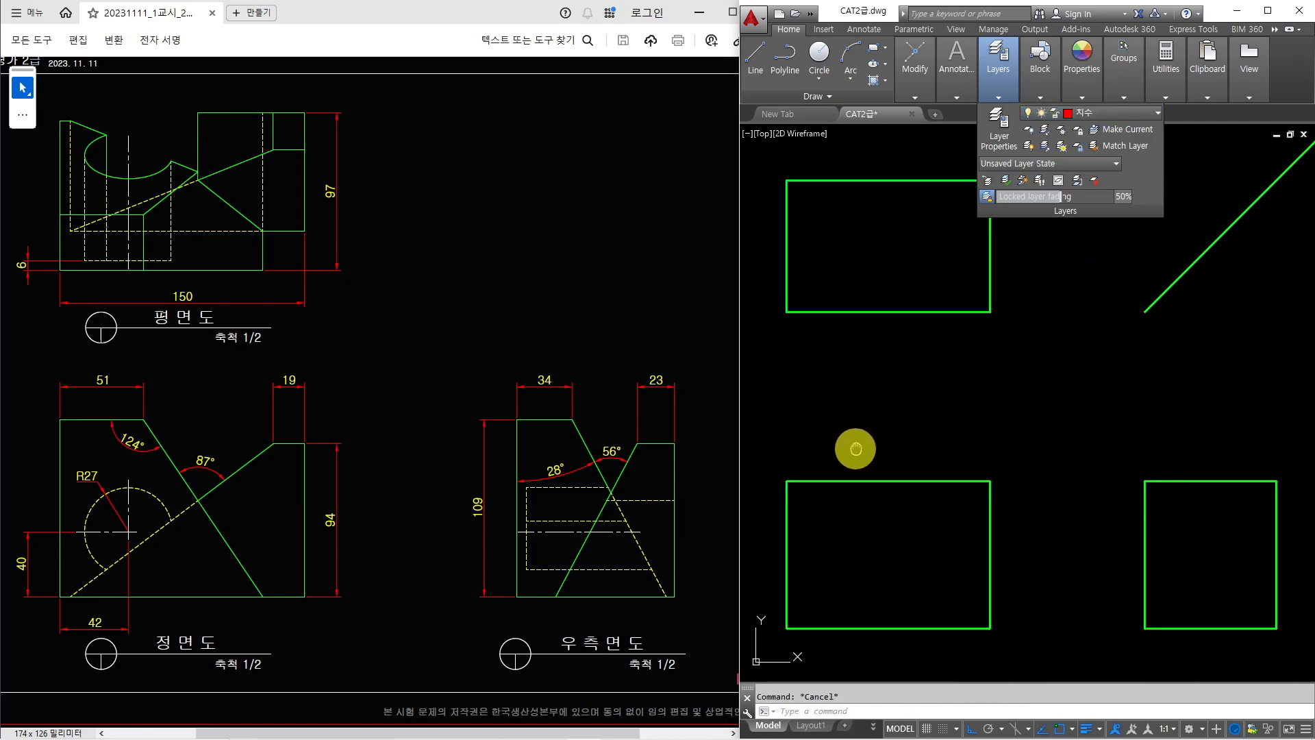
Step: Explode the front view rectangle into separate lines
middle_drag(854, 449, 872, 405)
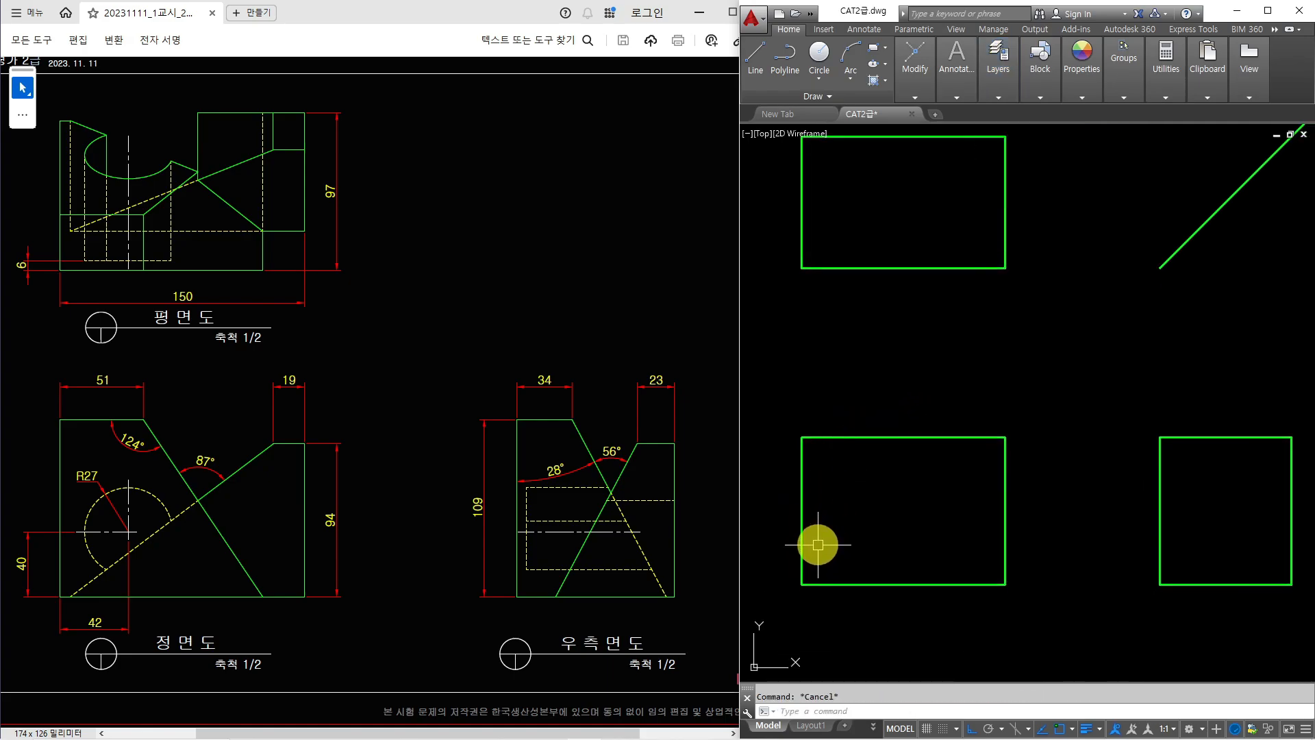
middle_drag(831, 513, 898, 428)
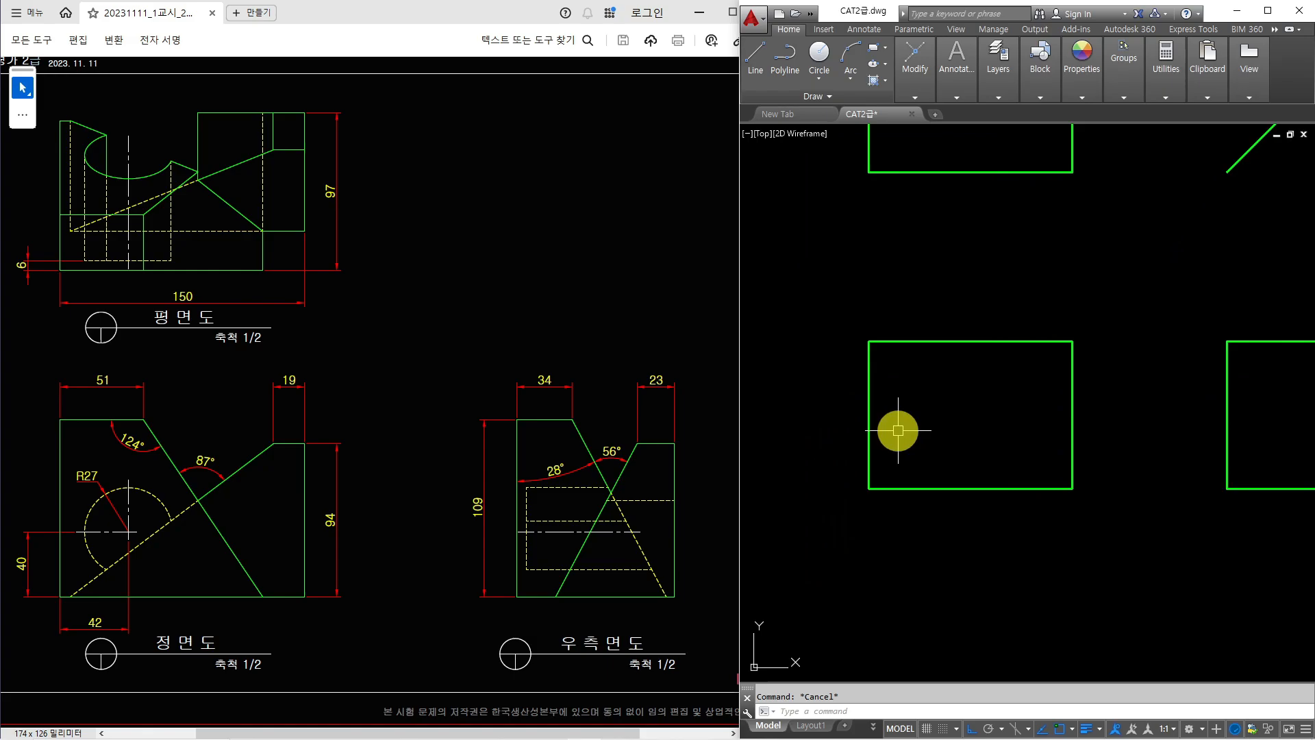
scroll(906, 455, up, 4)
scroll(890, 459, down, 2)
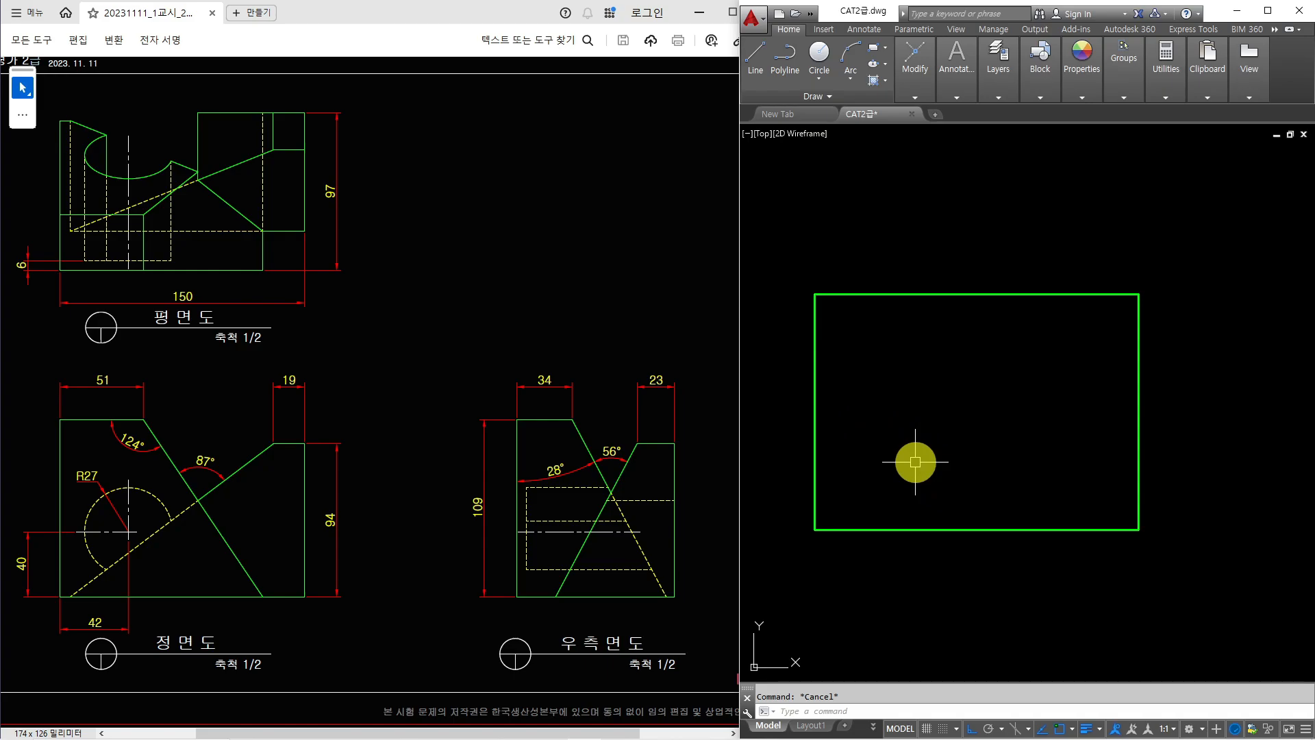
click(900, 462)
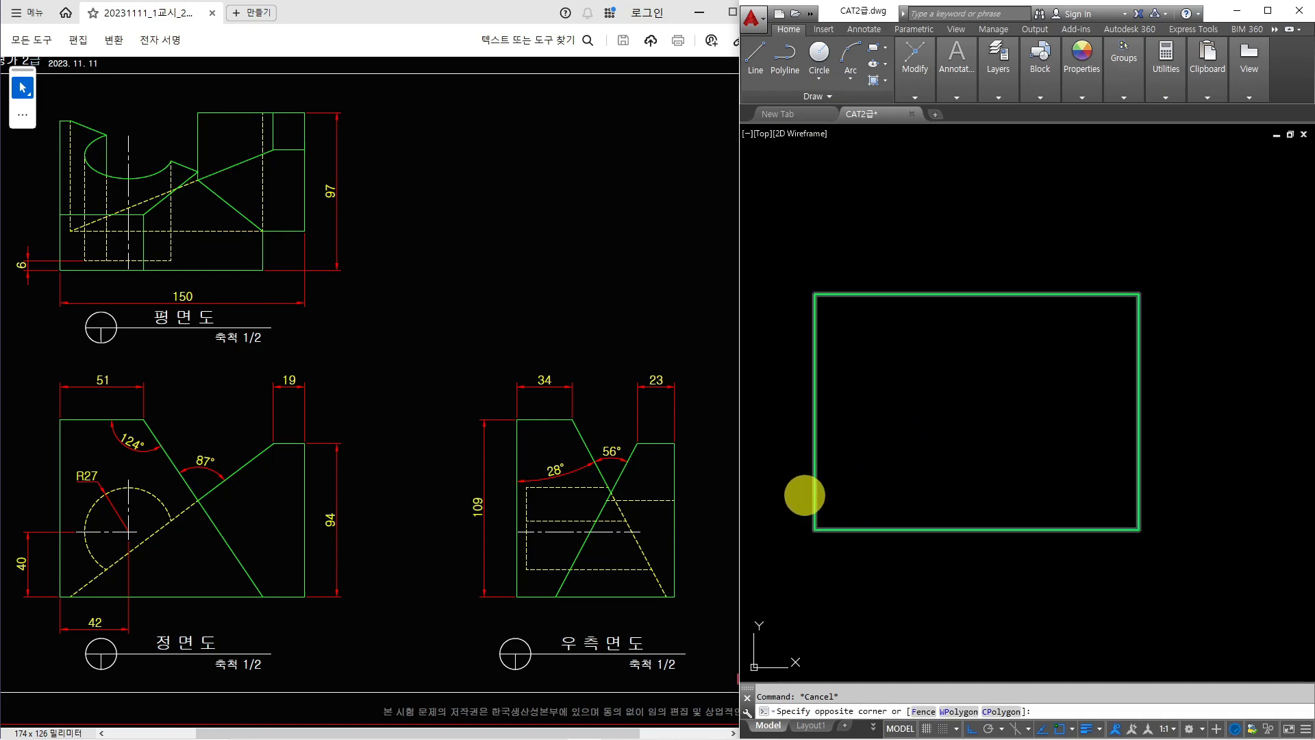
click(805, 496)
text(x)
key(space)
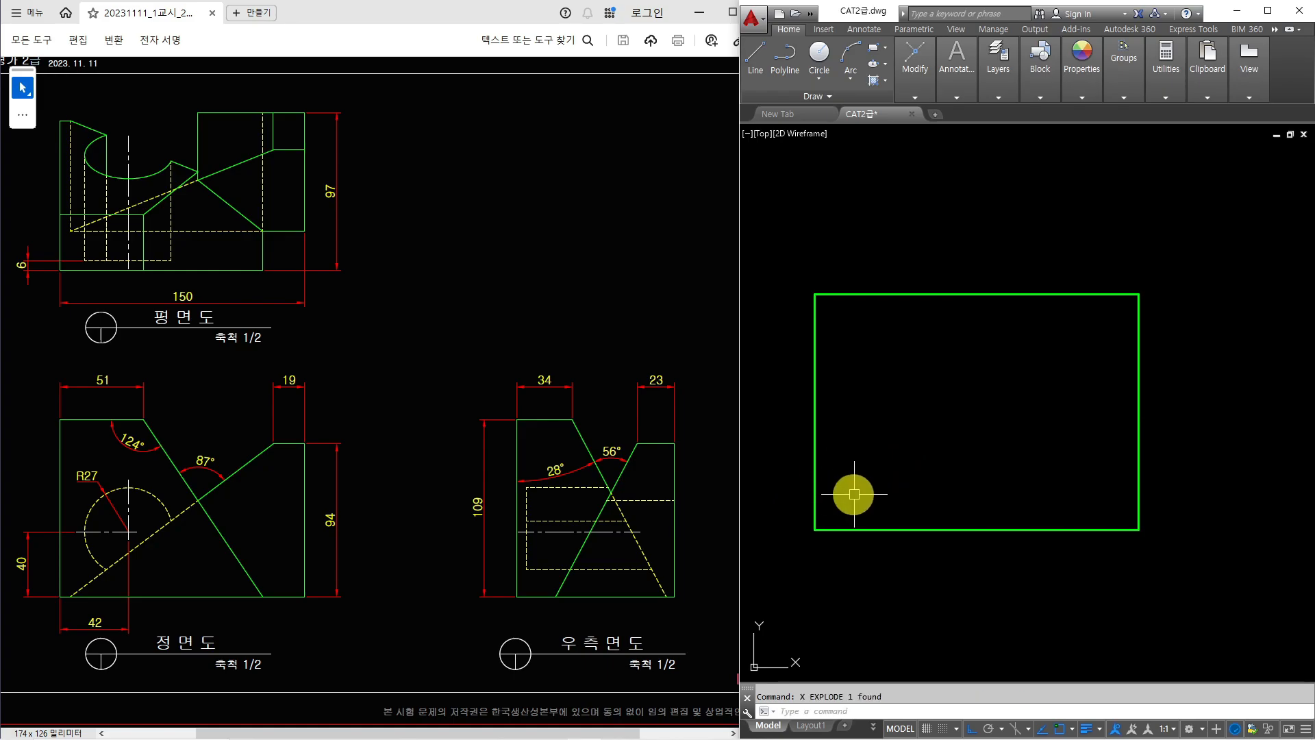
Step: Offset the front view's bottom edge upward by 40 to locate the circle center
text(o)
key(space)
key(space)
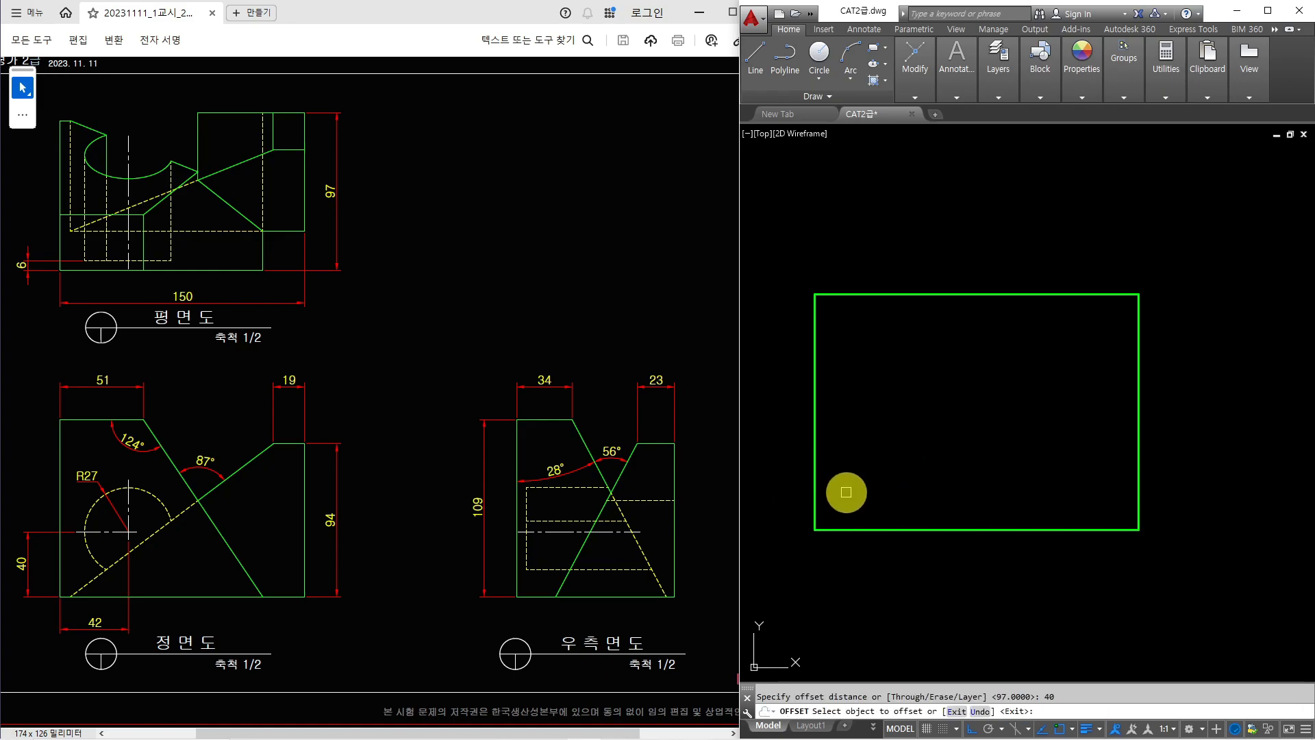
click(861, 529)
click(866, 484)
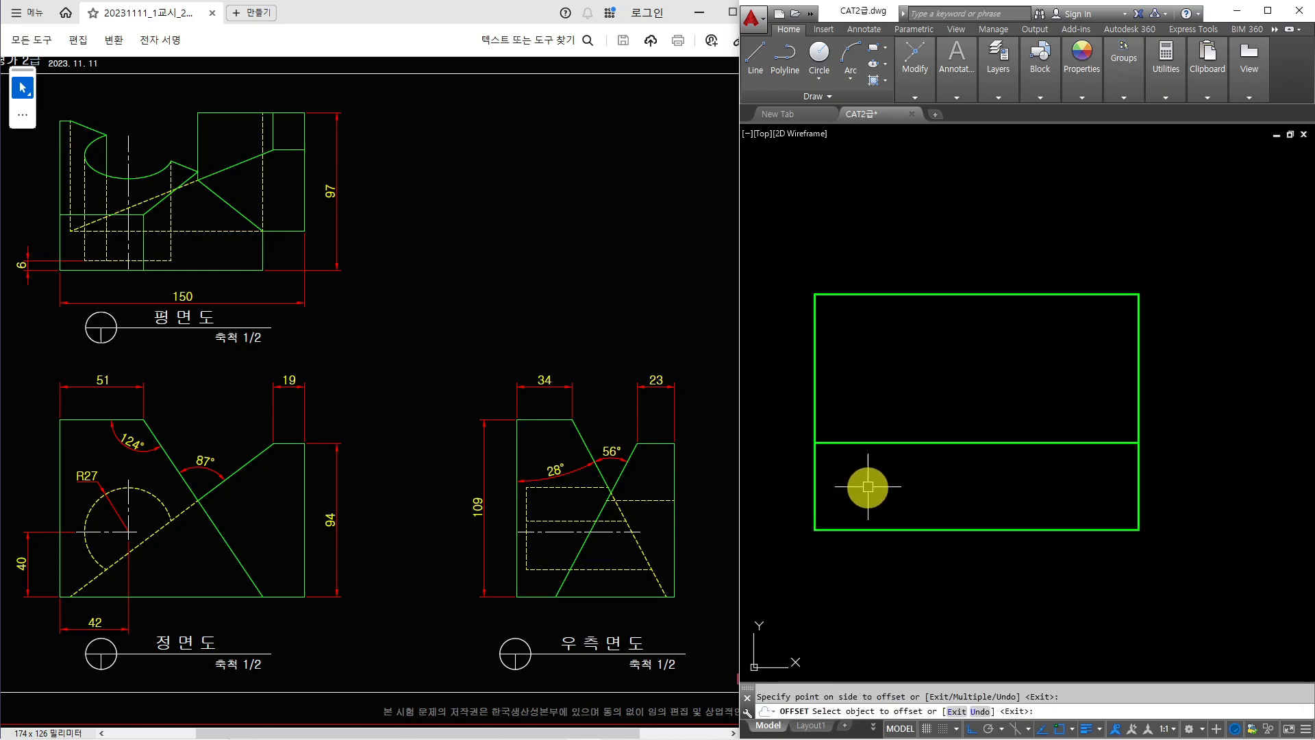
Step: Offset the front view's left edge to the right by 42
key(space)
key(space)
text(42)
key(space)
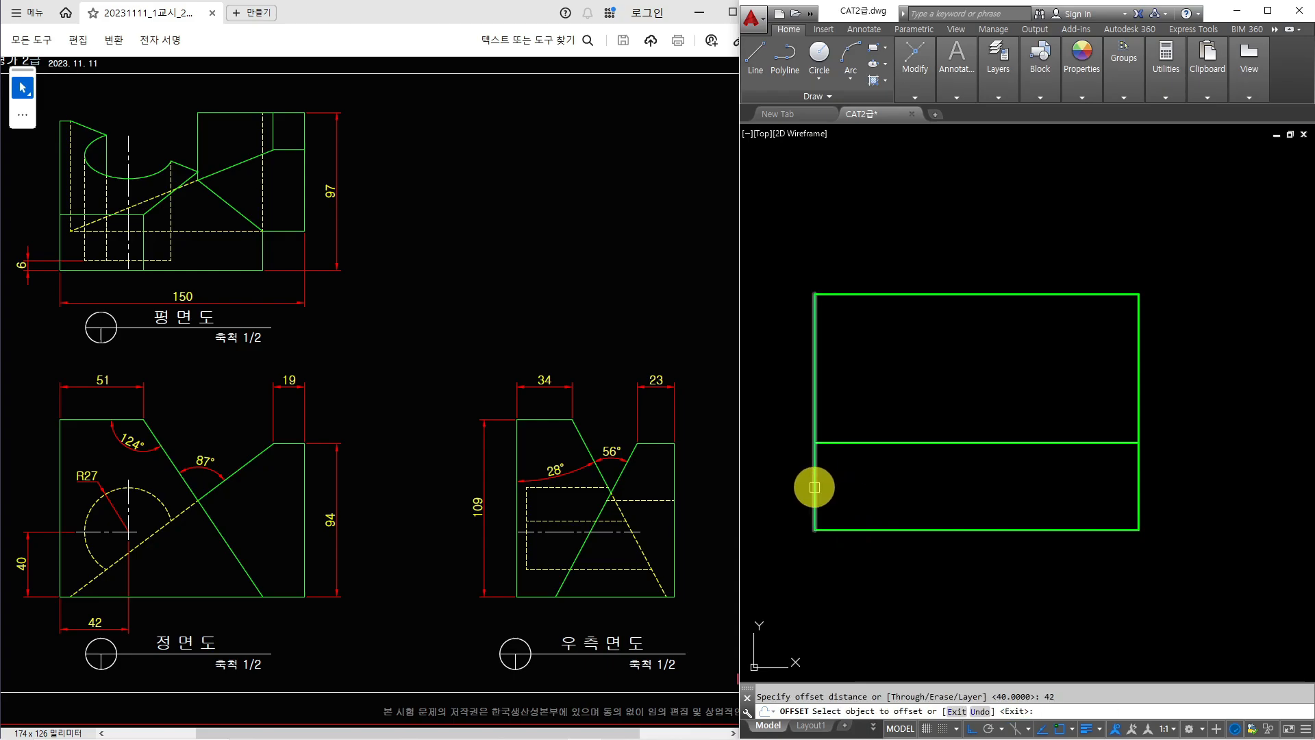
click(814, 485)
click(897, 485)
key(space)
Step: Draw a circle of radius 27 centered on the intersection of the two offset lines
text(c)
key(space)
click(905, 443)
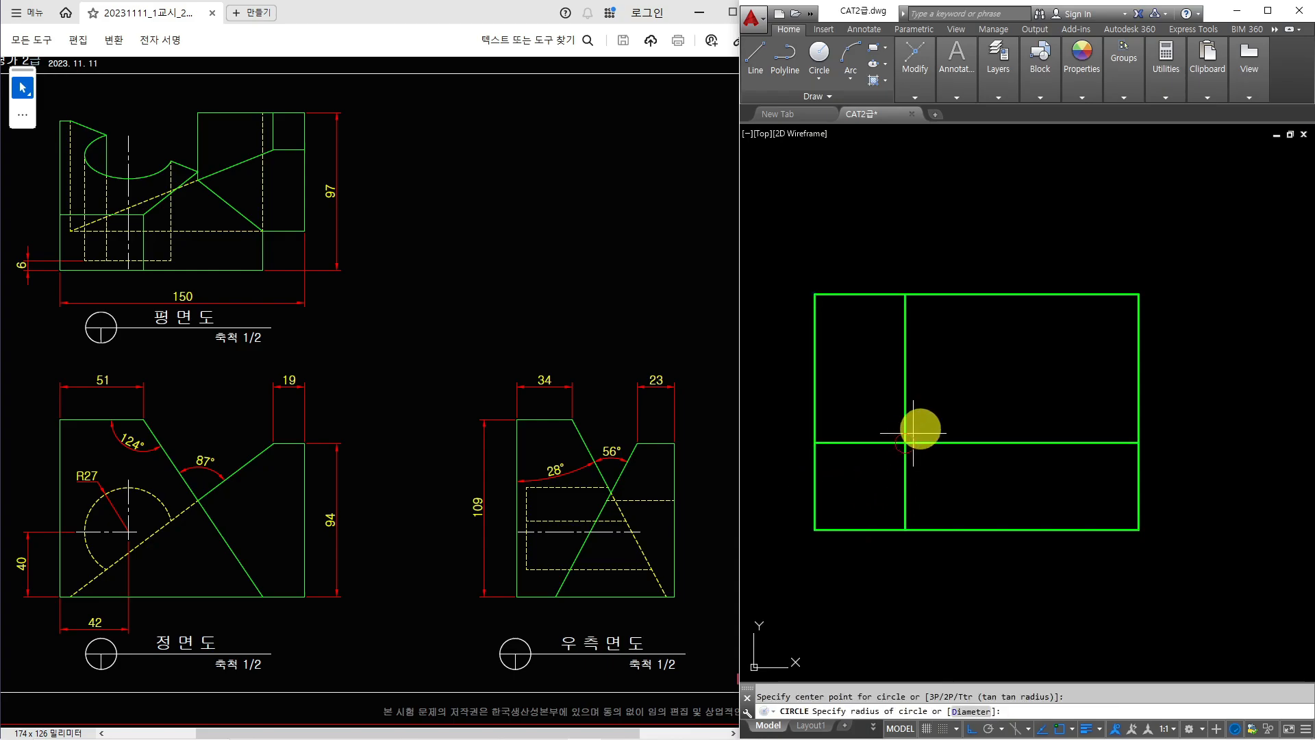
text(27)
key(space)
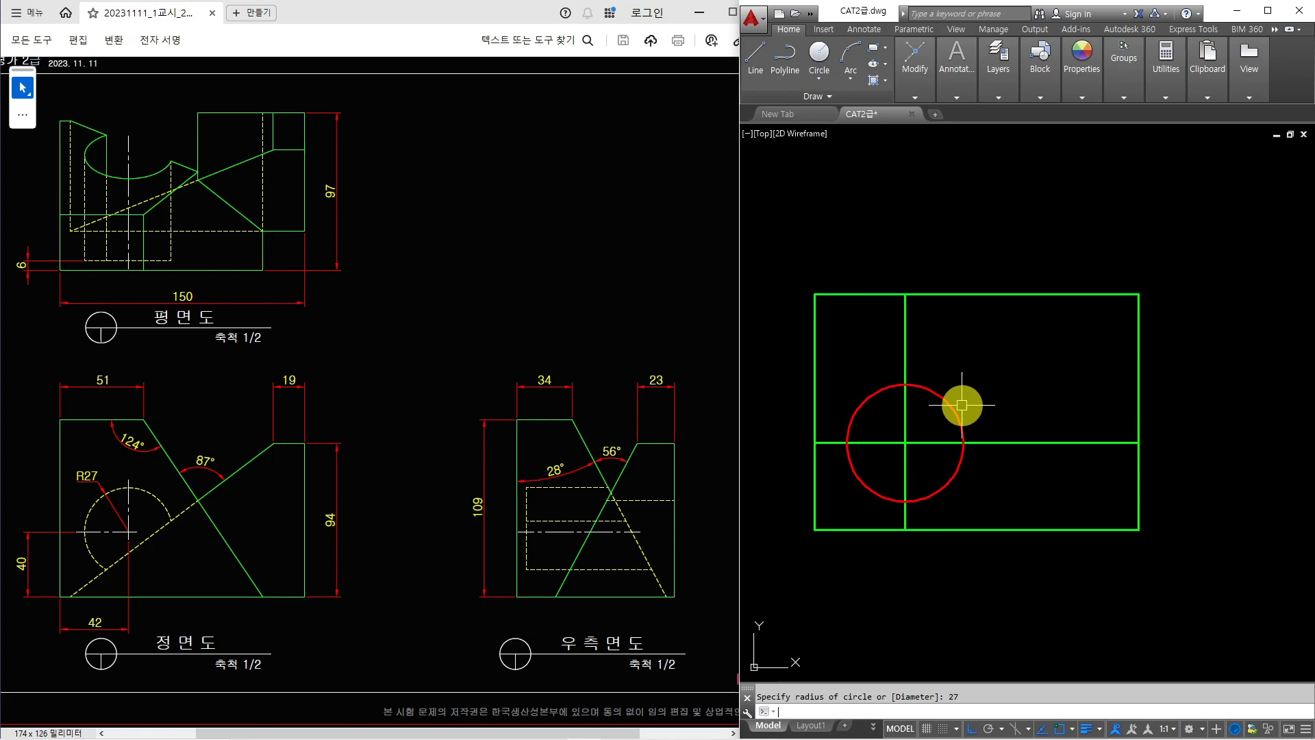
Step: Erase the two construction lines crossing at the circle's center
click(921, 426)
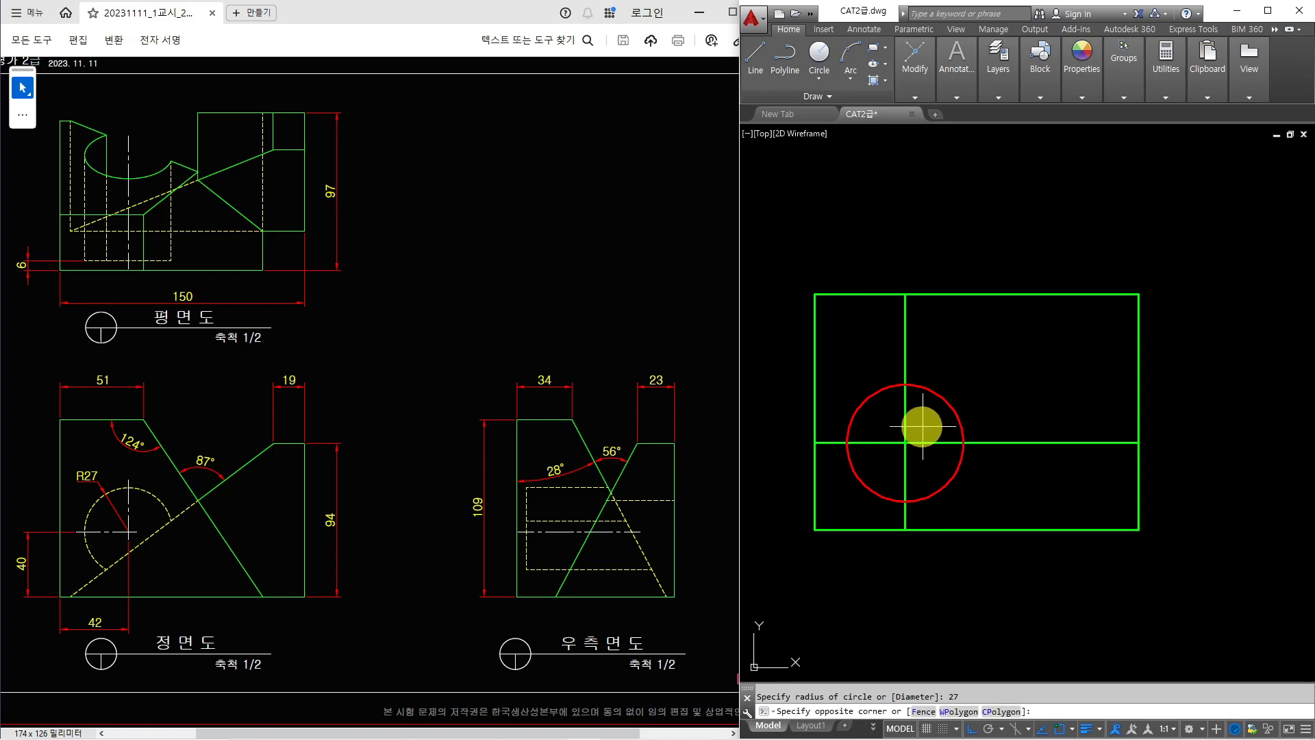
click(883, 454)
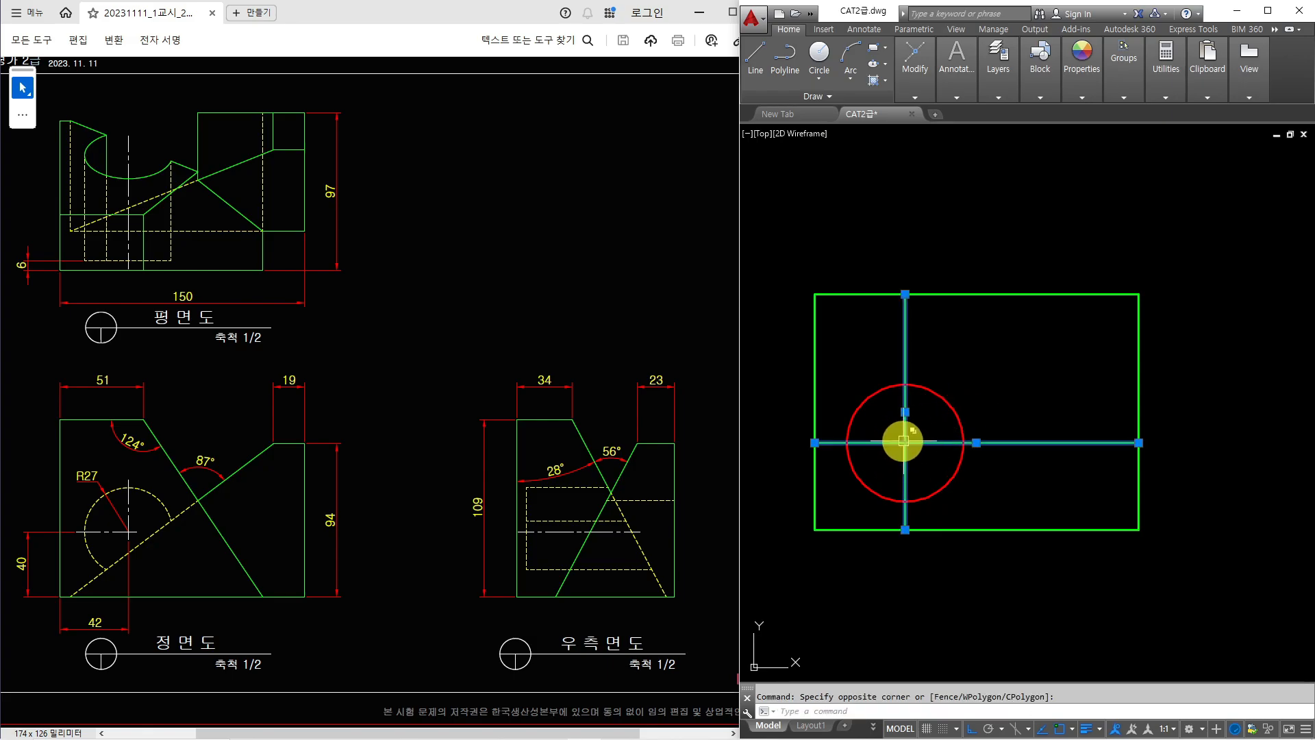
text(e)
key(space)
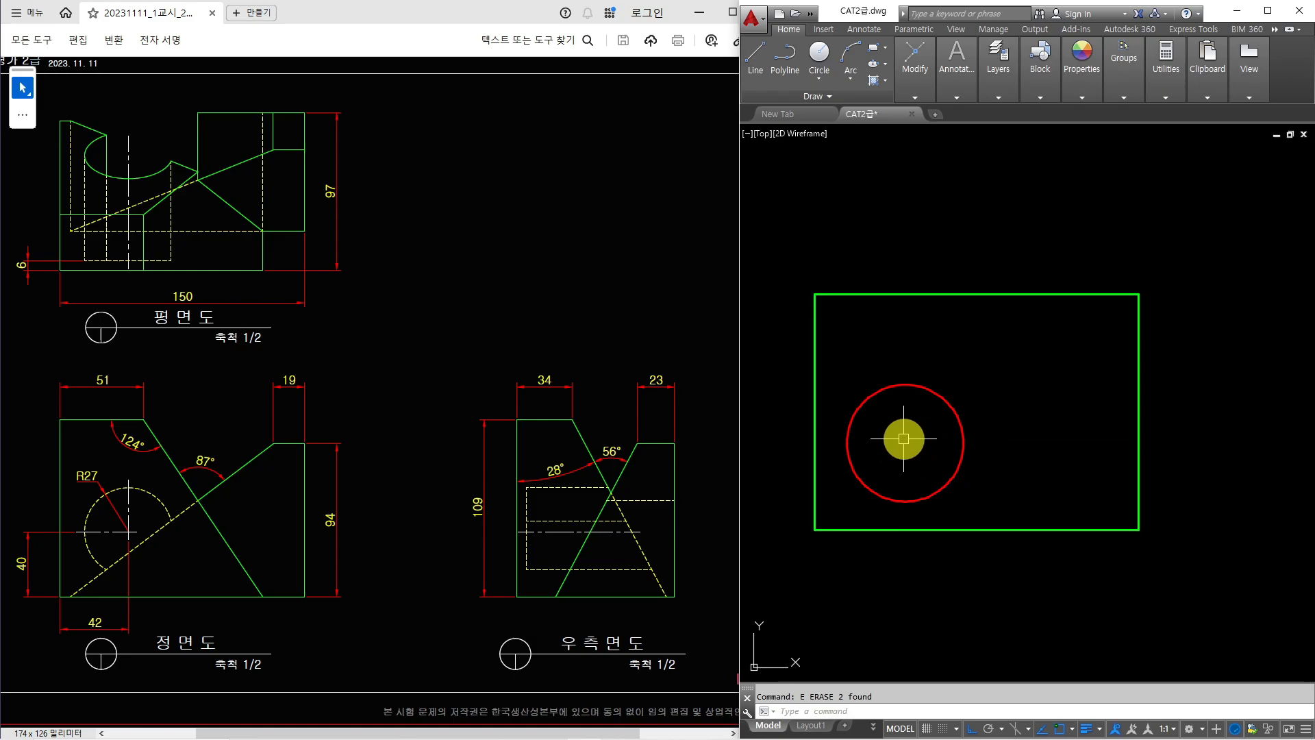
Step: Offset the front view's bottom edge upward by 94
key(space)
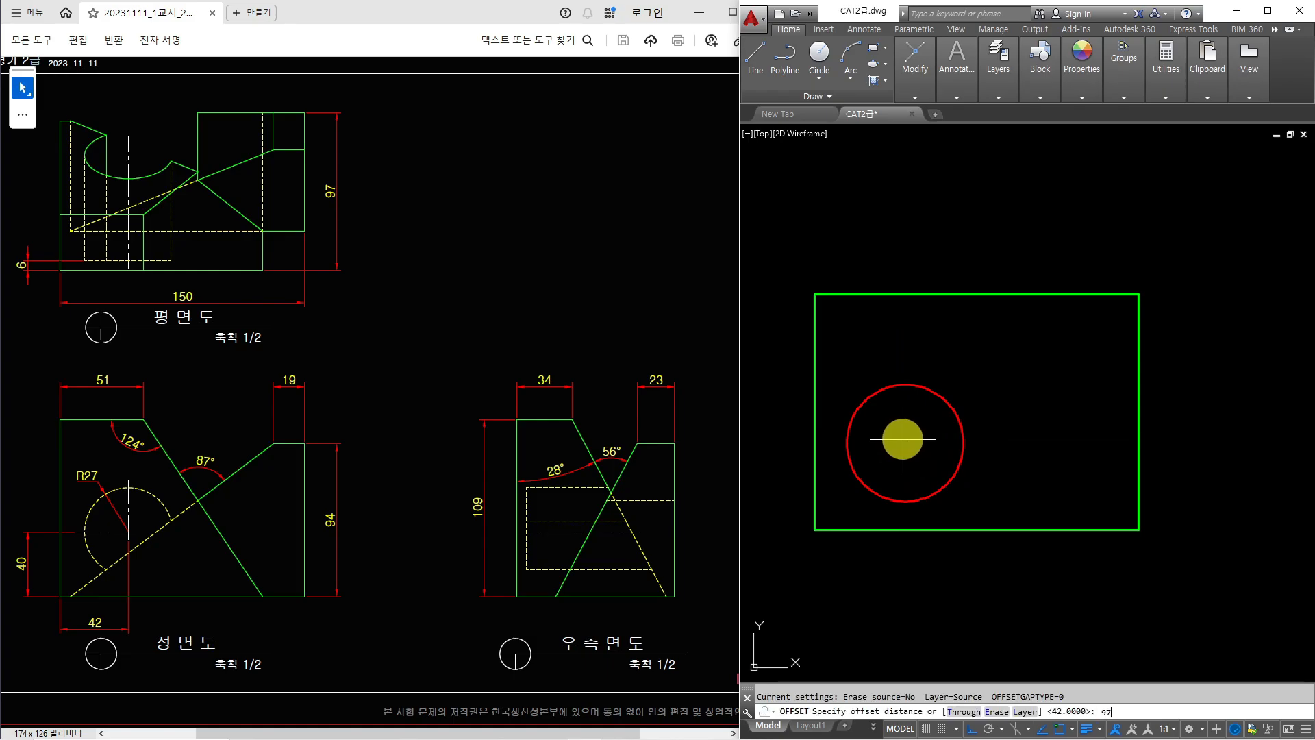
text(97)
key(BackSpace)
text(4)
key(space)
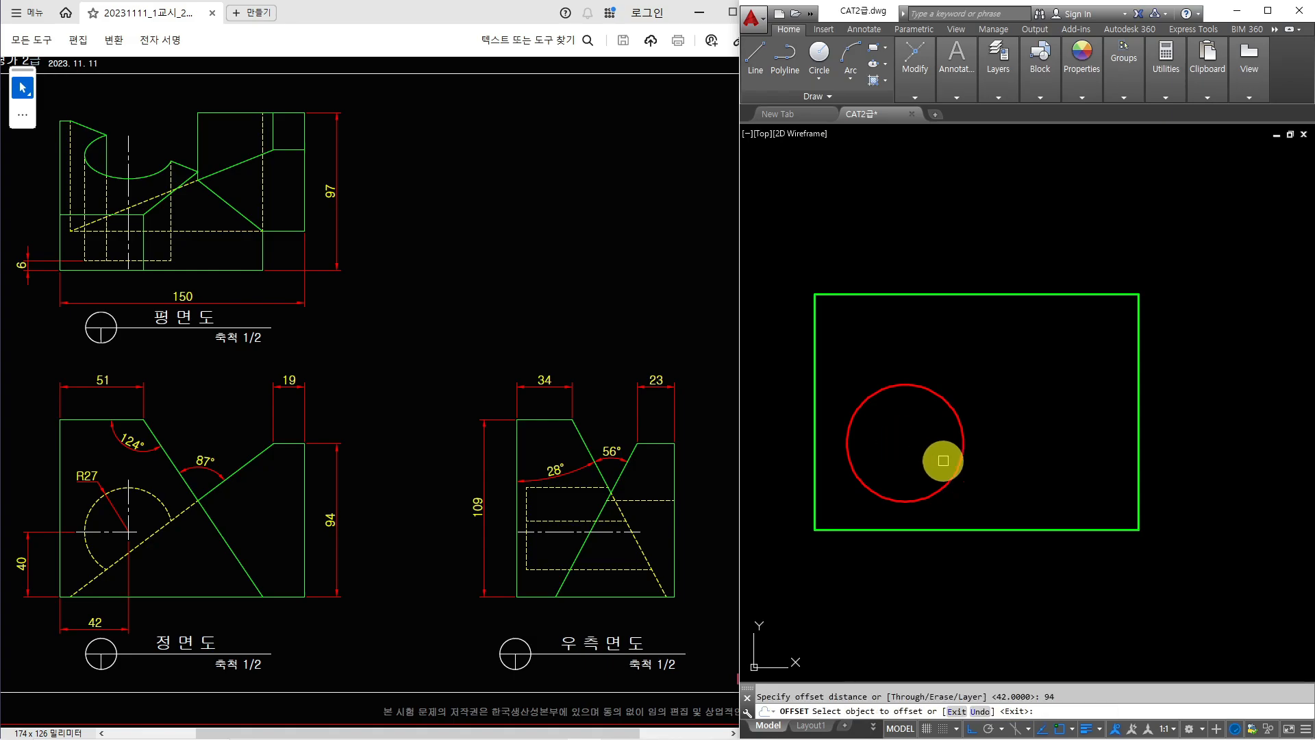
click(1095, 526)
click(1103, 488)
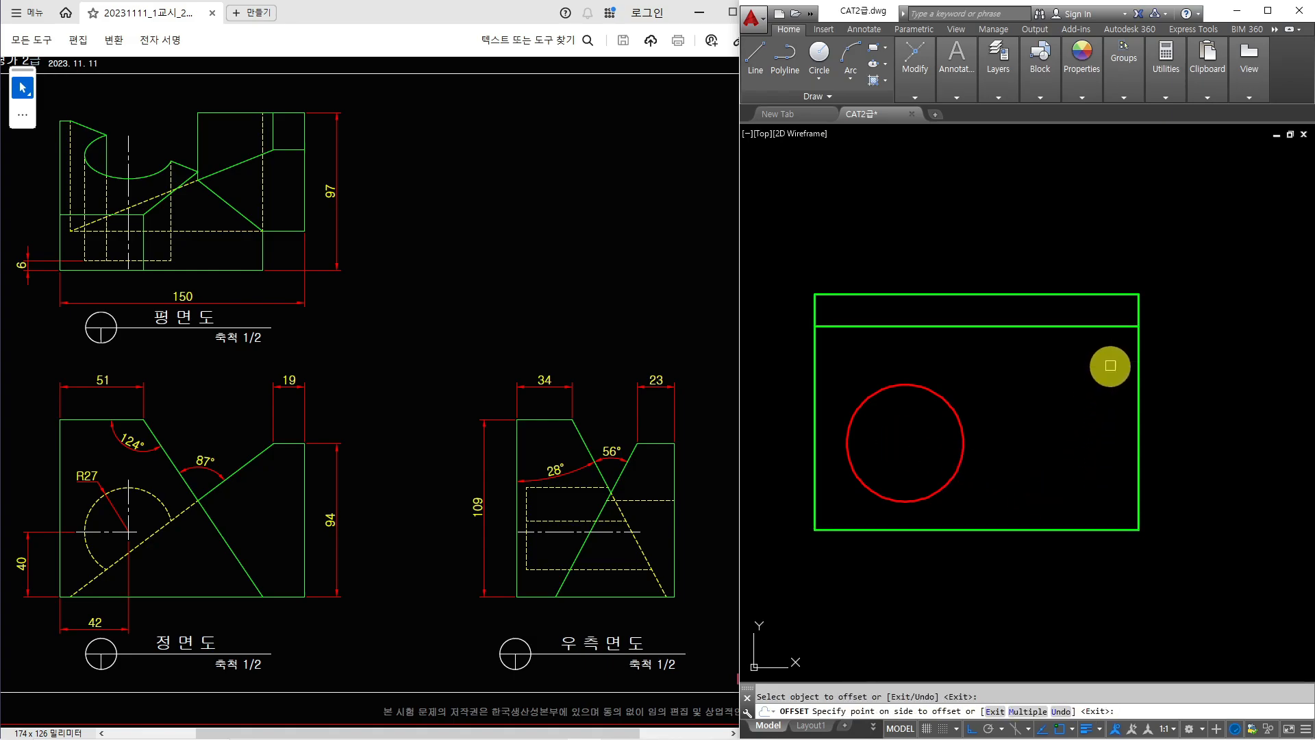
key(Escape)
Step: Offset the front view's right edge inward by 19
key(space)
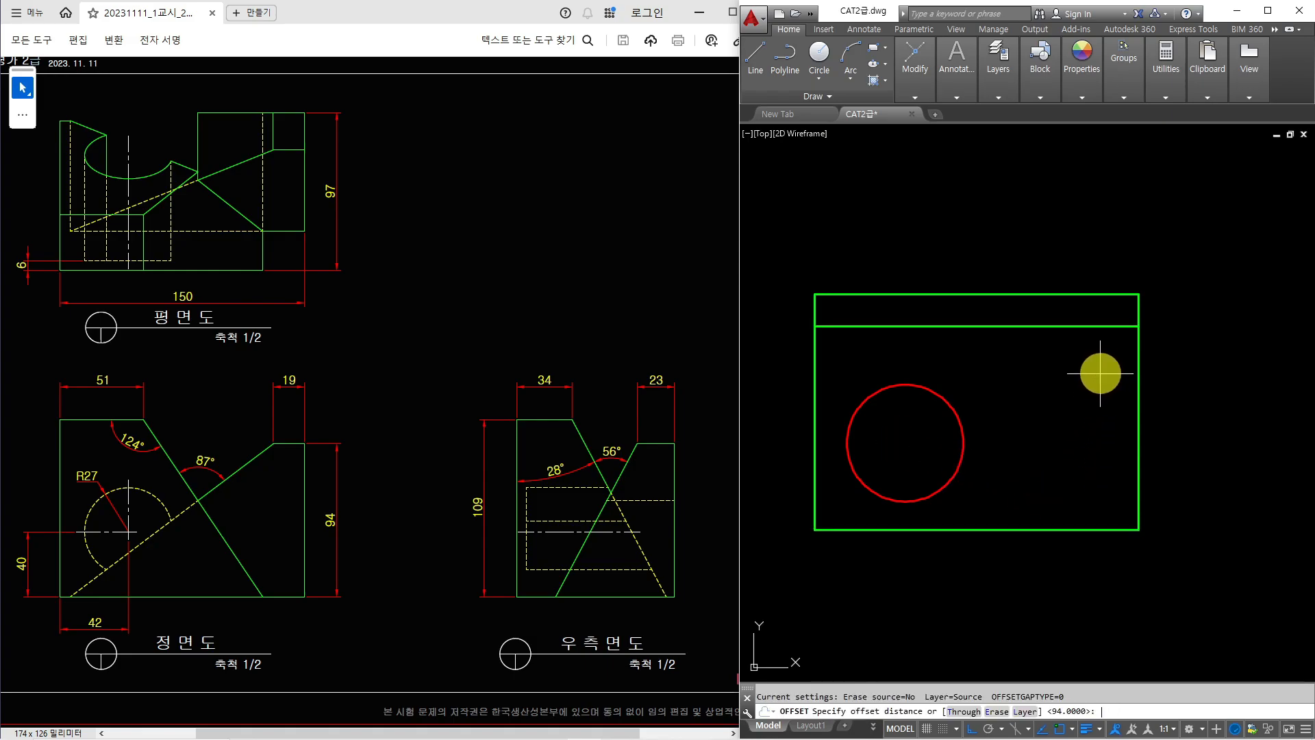
text(19)
key(space)
click(1137, 364)
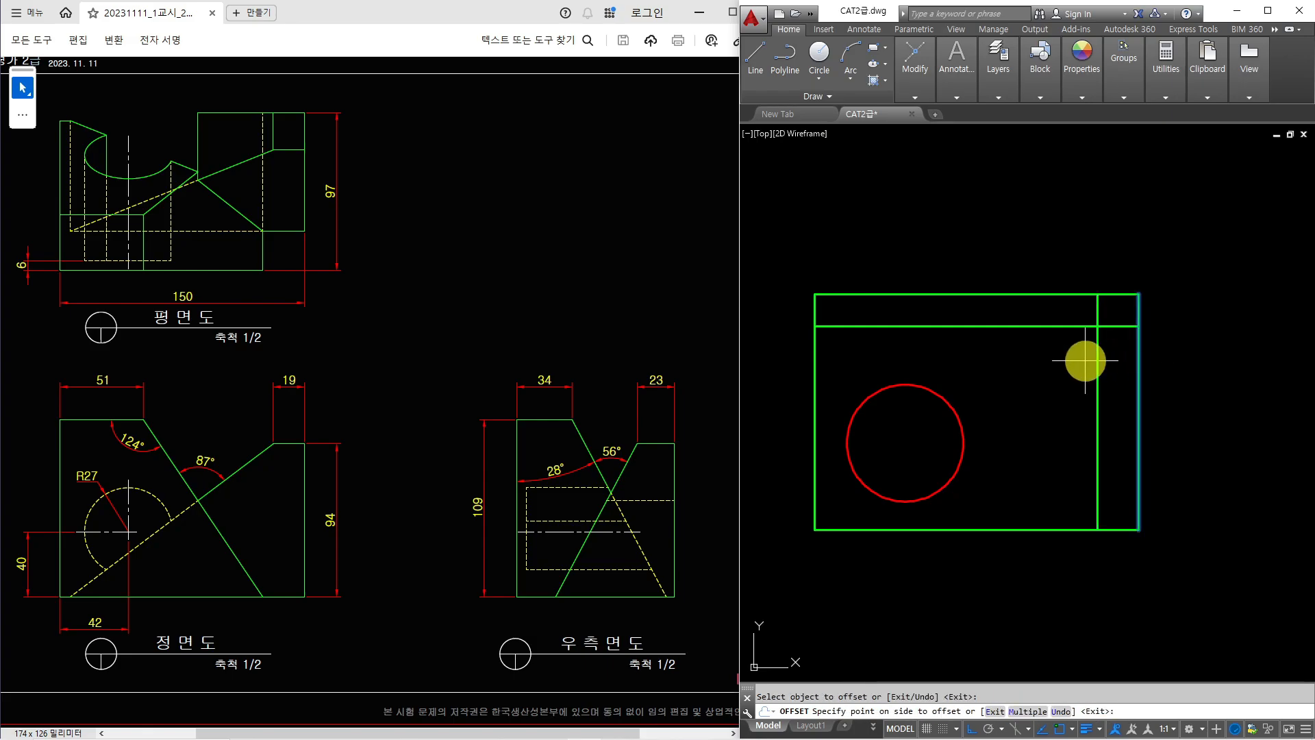
click(1080, 362)
key(Escape)
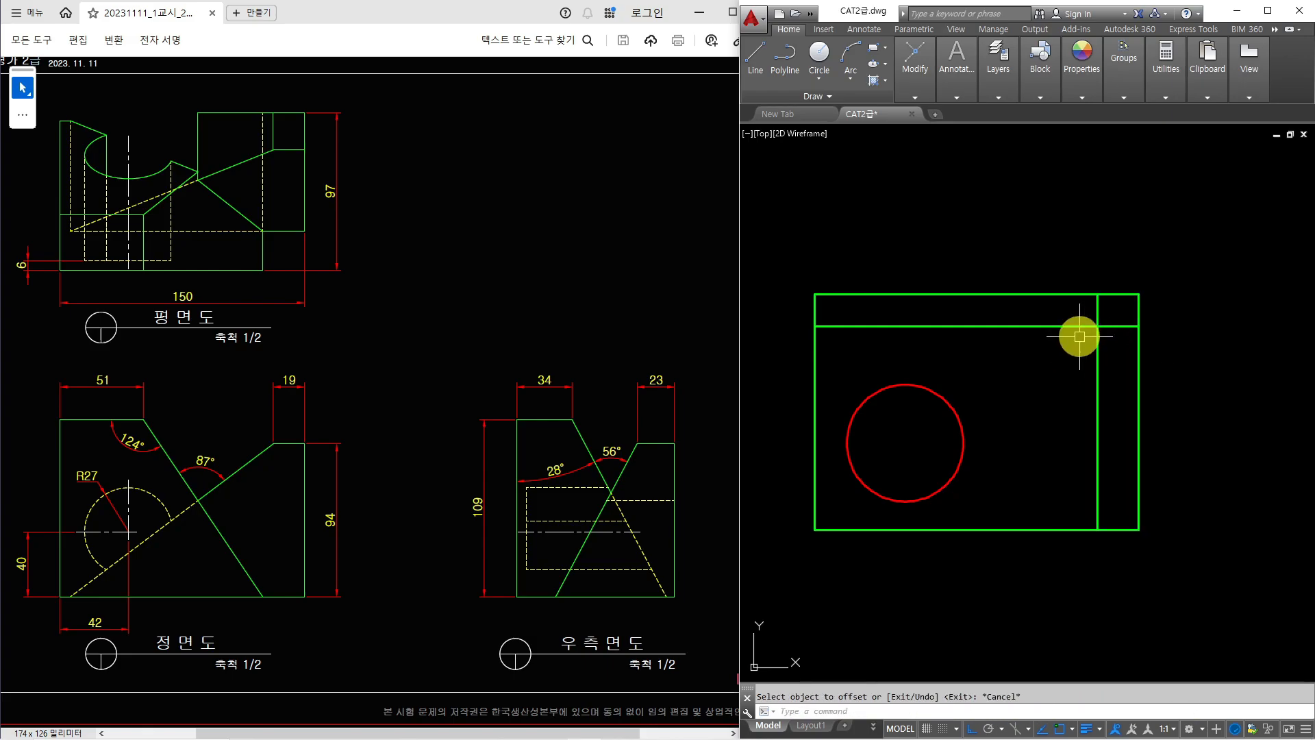
Step: Trim the front view's upper-right corner to leave the short 19-wide ledge, and remove the vertical offset line
text(tr)
key(space)
click(1085, 326)
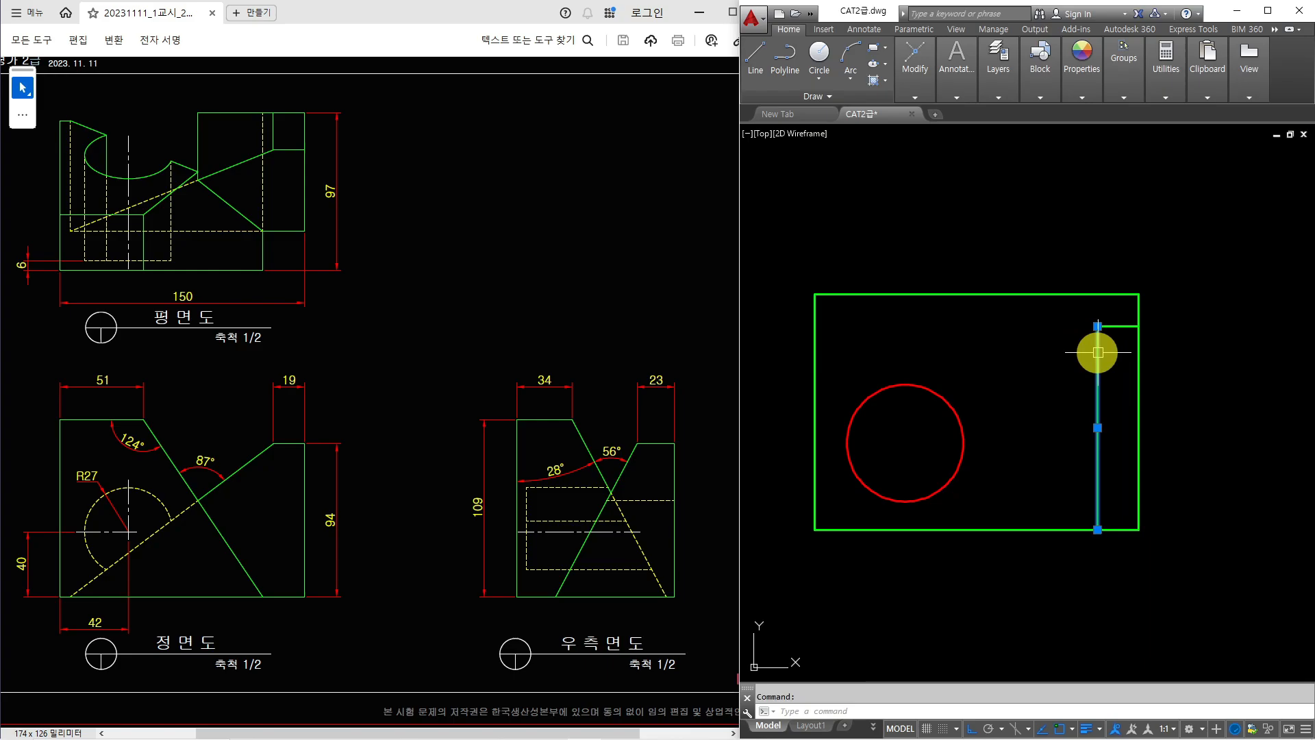
click(1098, 345)
click(1139, 309)
key(Escape)
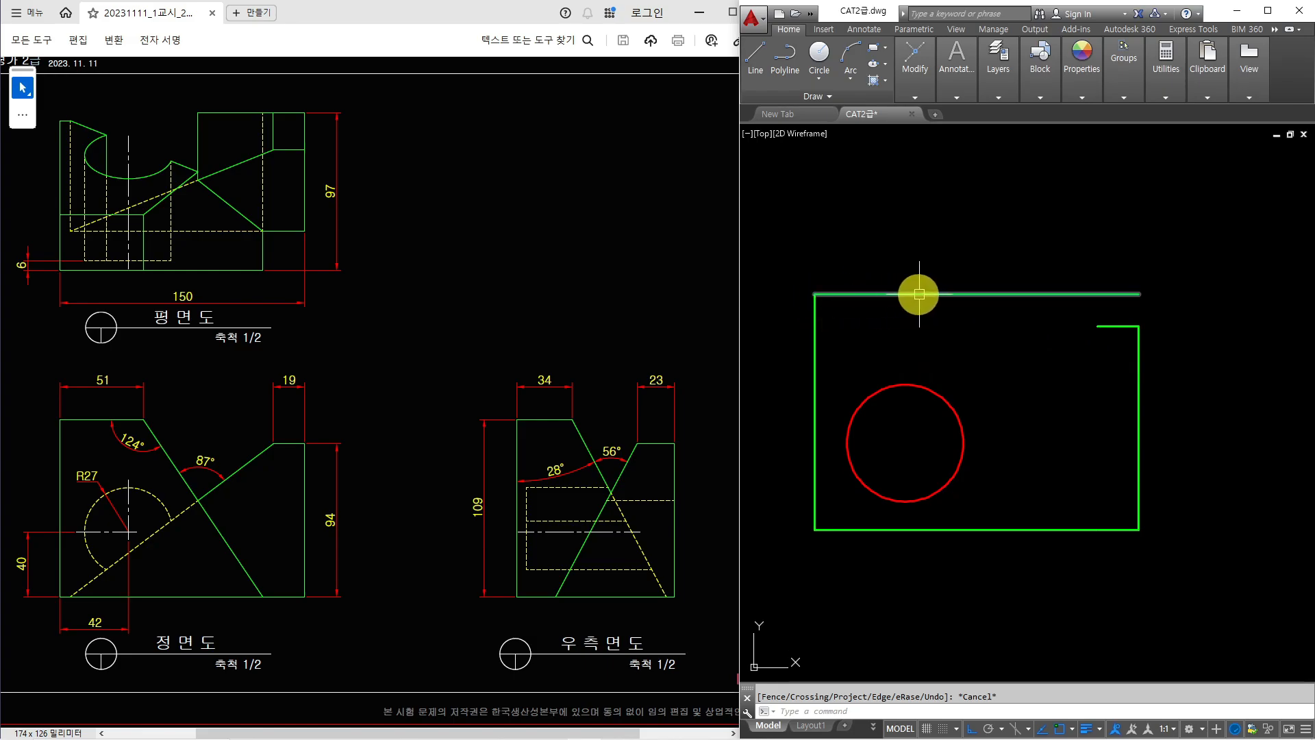
Step: Offset the front view's left edge inward by 51
text(o)
key(Return)
text(51)
key(Return)
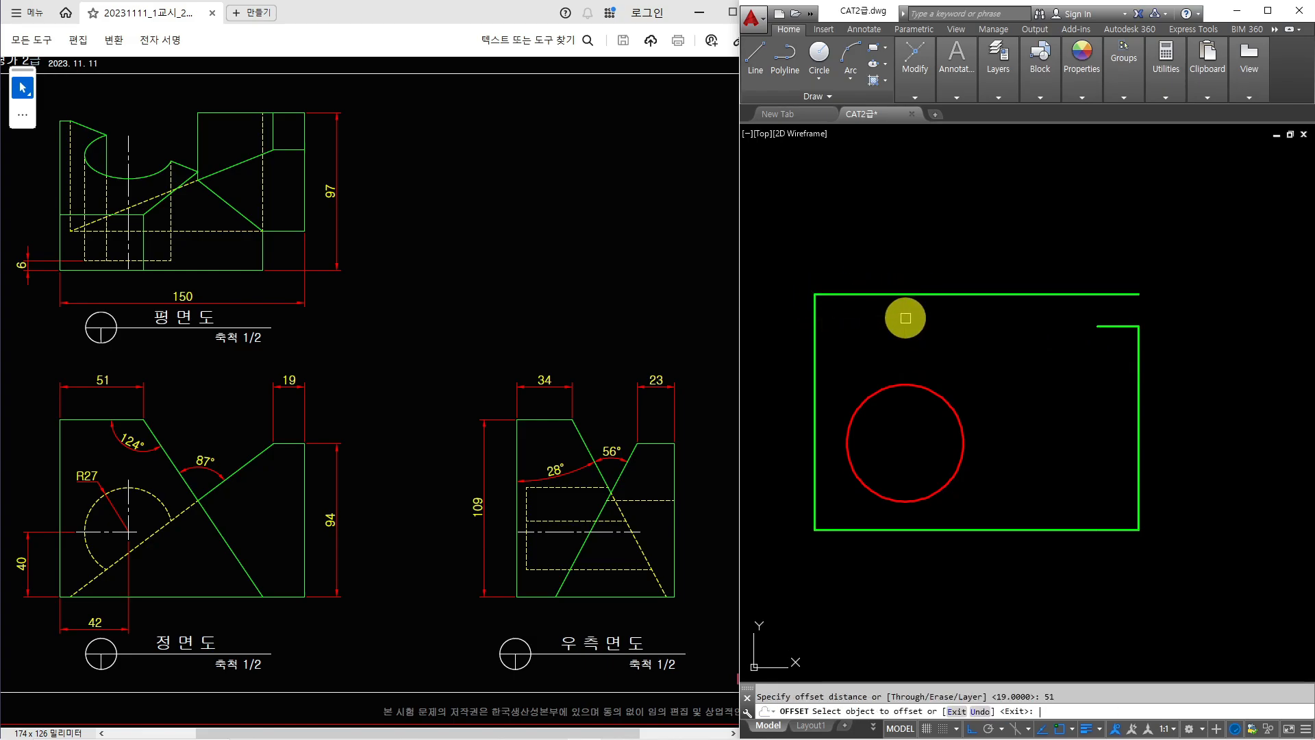
click(814, 328)
click(952, 348)
key(Escape)
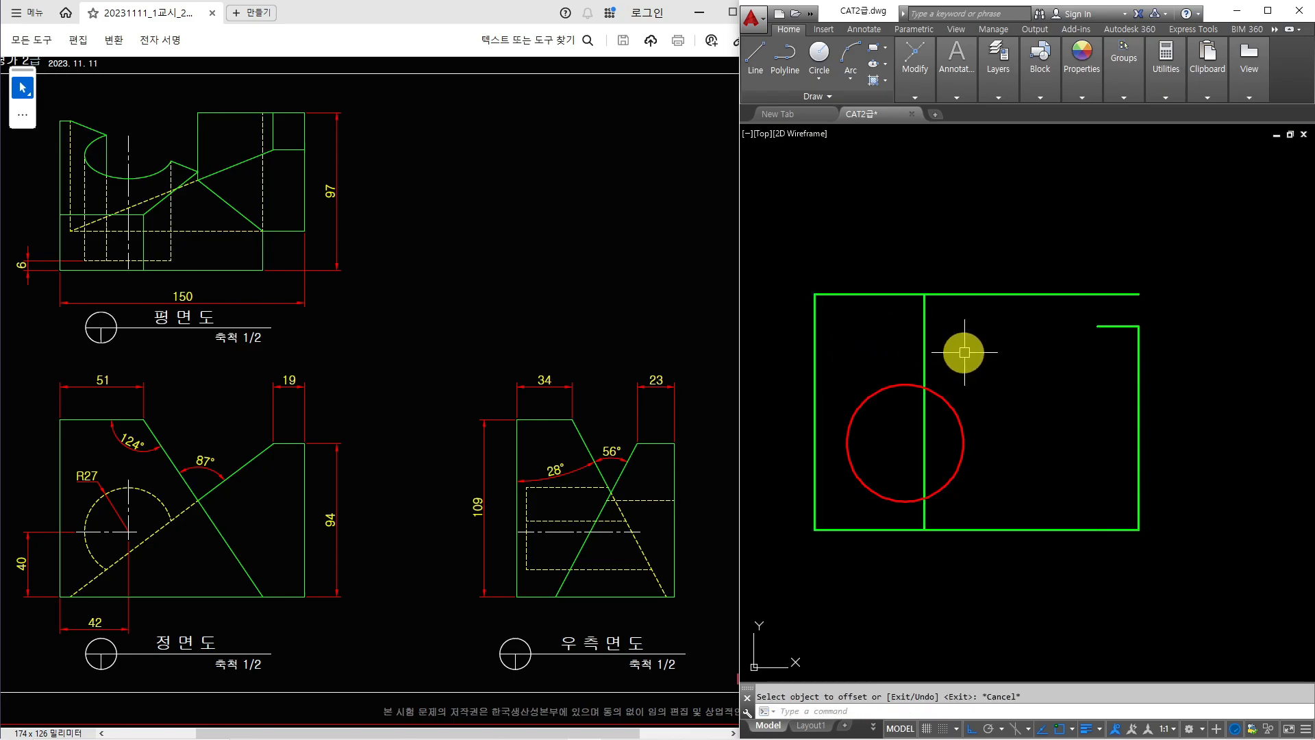
Step: Trim the front view's top edge to the right of the 51 offset line
text(tr)
key(Return)
click(970, 292)
key(Escape)
Step: Rotate a copy of the shortened top edge by 124° about its right endpoint
text(r)
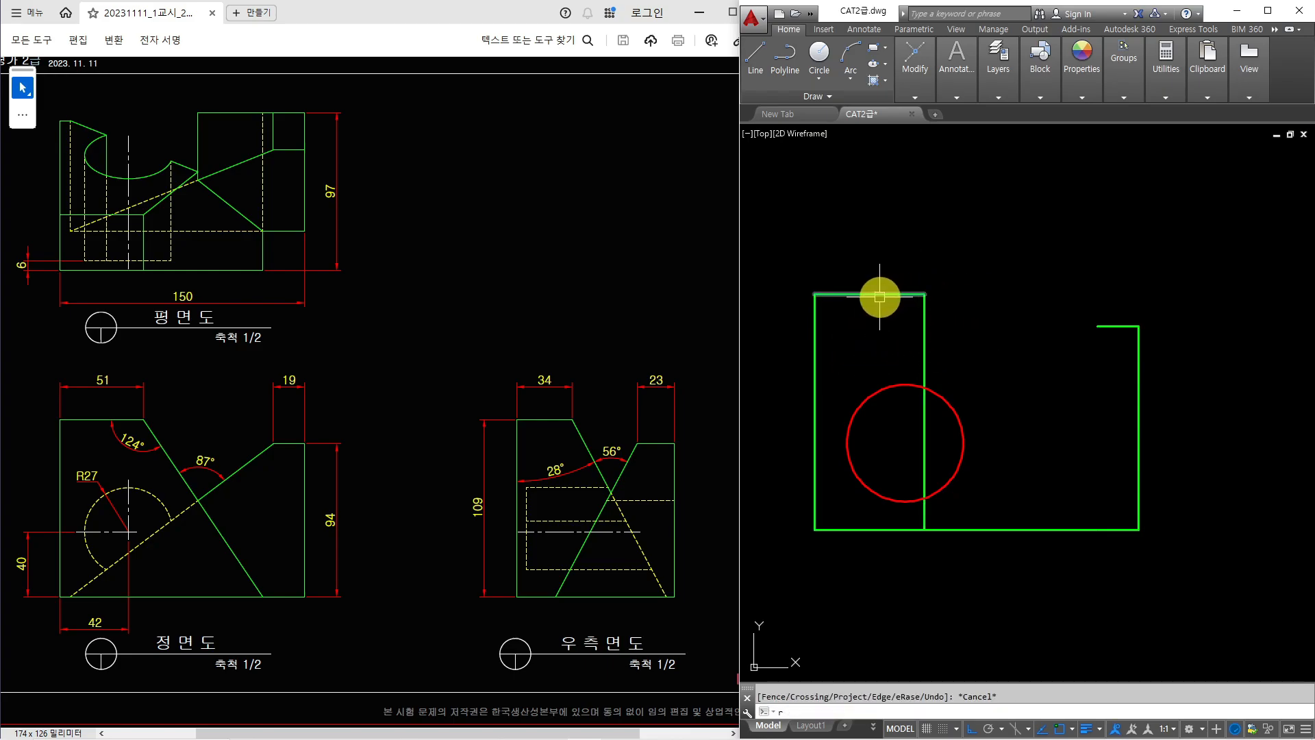
text(o)
key(Return)
click(881, 297)
key(Return)
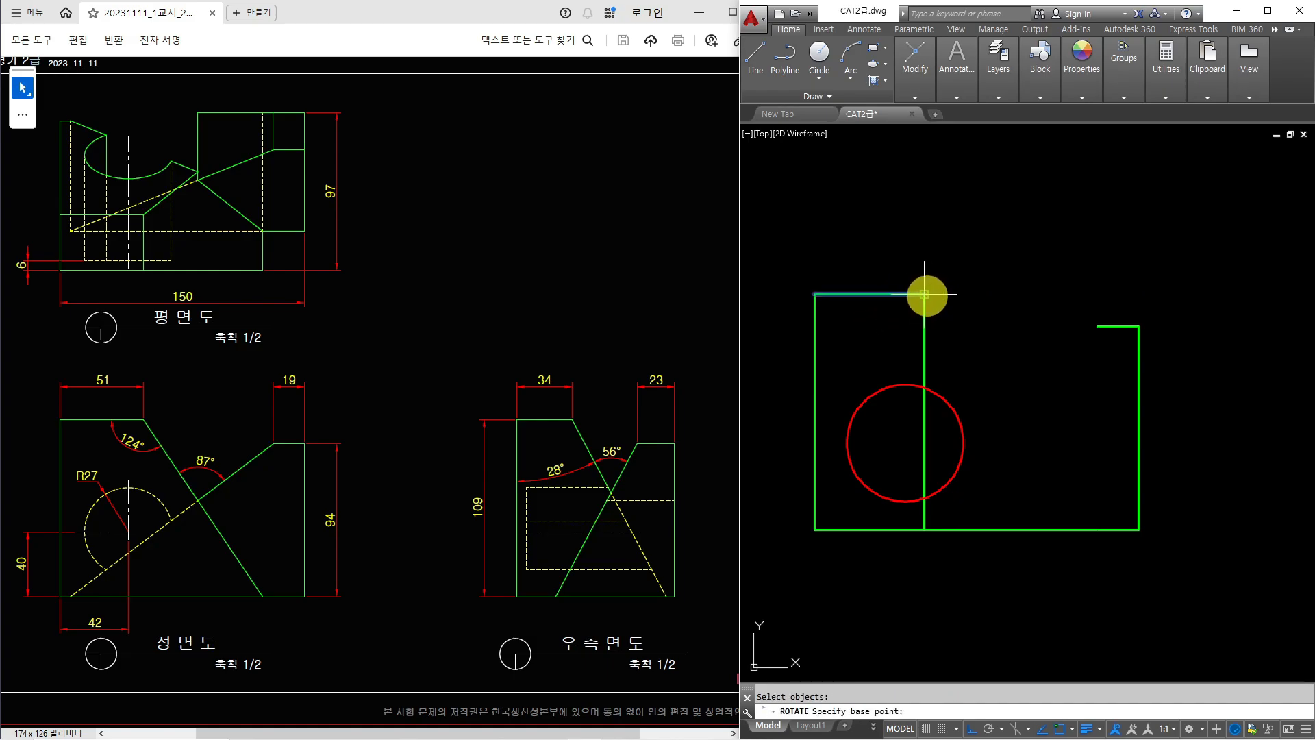
click(924, 294)
text(c)
key(Return)
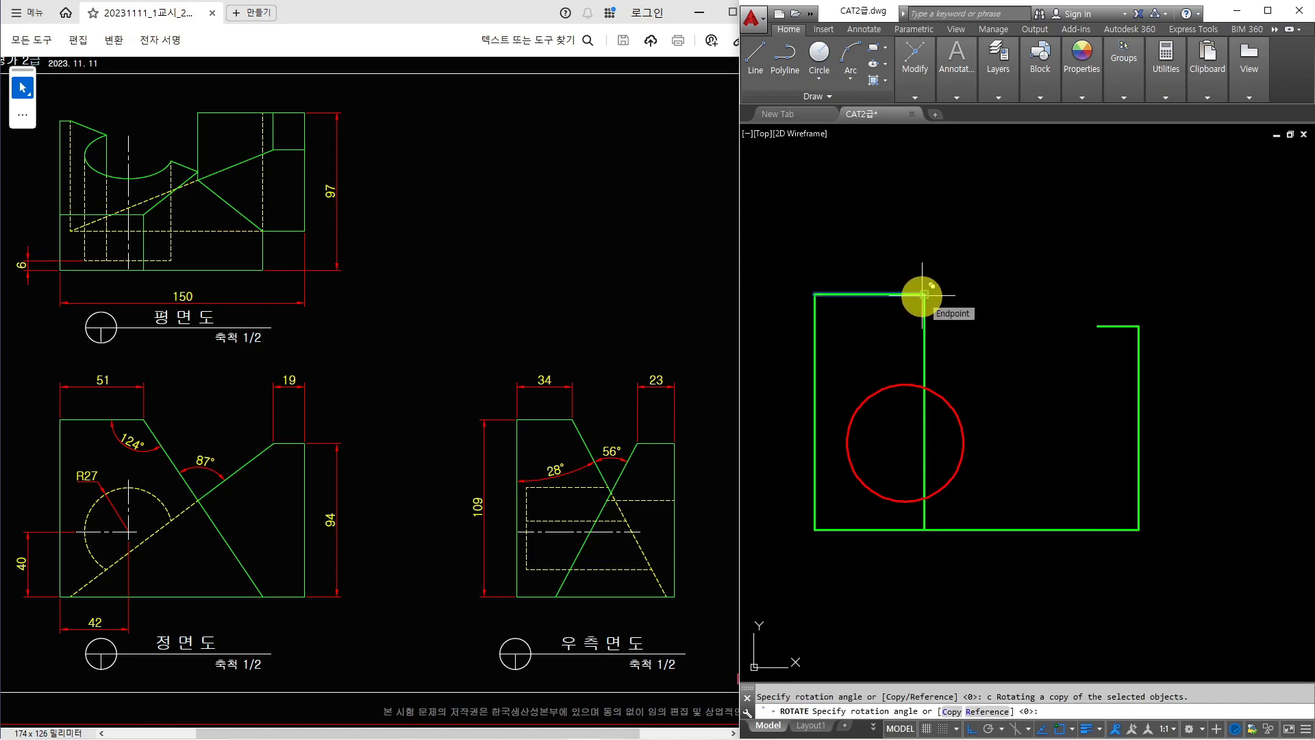
key(Return)
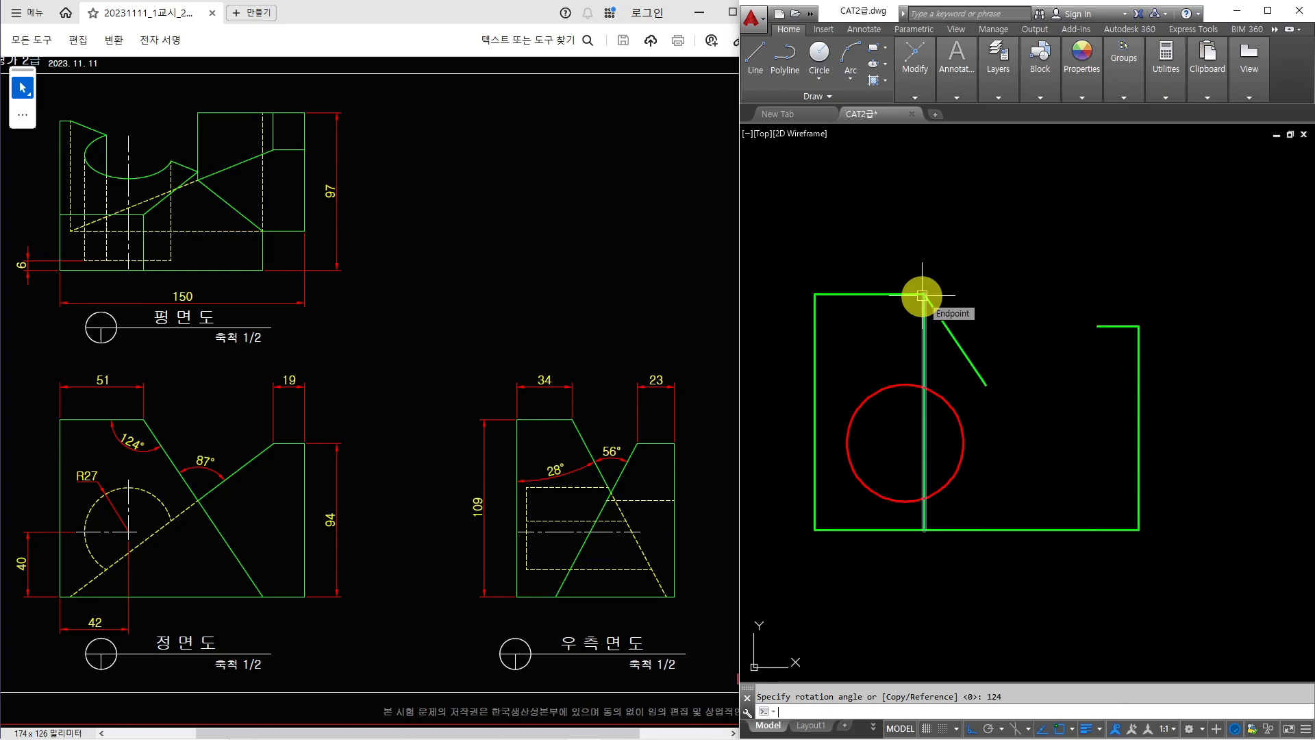
key(Escape)
Step: Check the angle between the top edge and the sloped line with a temporary angular dimension
text(dra)
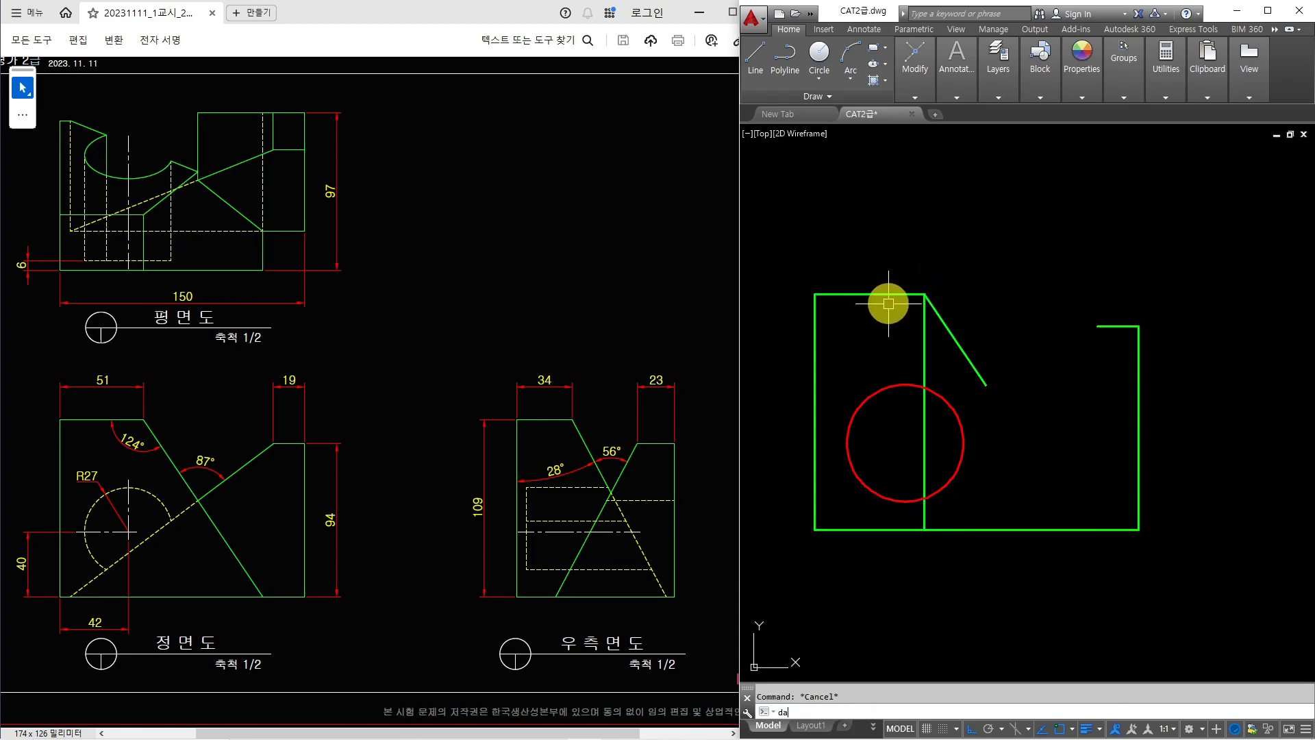
text(n)
key(Return)
click(890, 296)
click(942, 317)
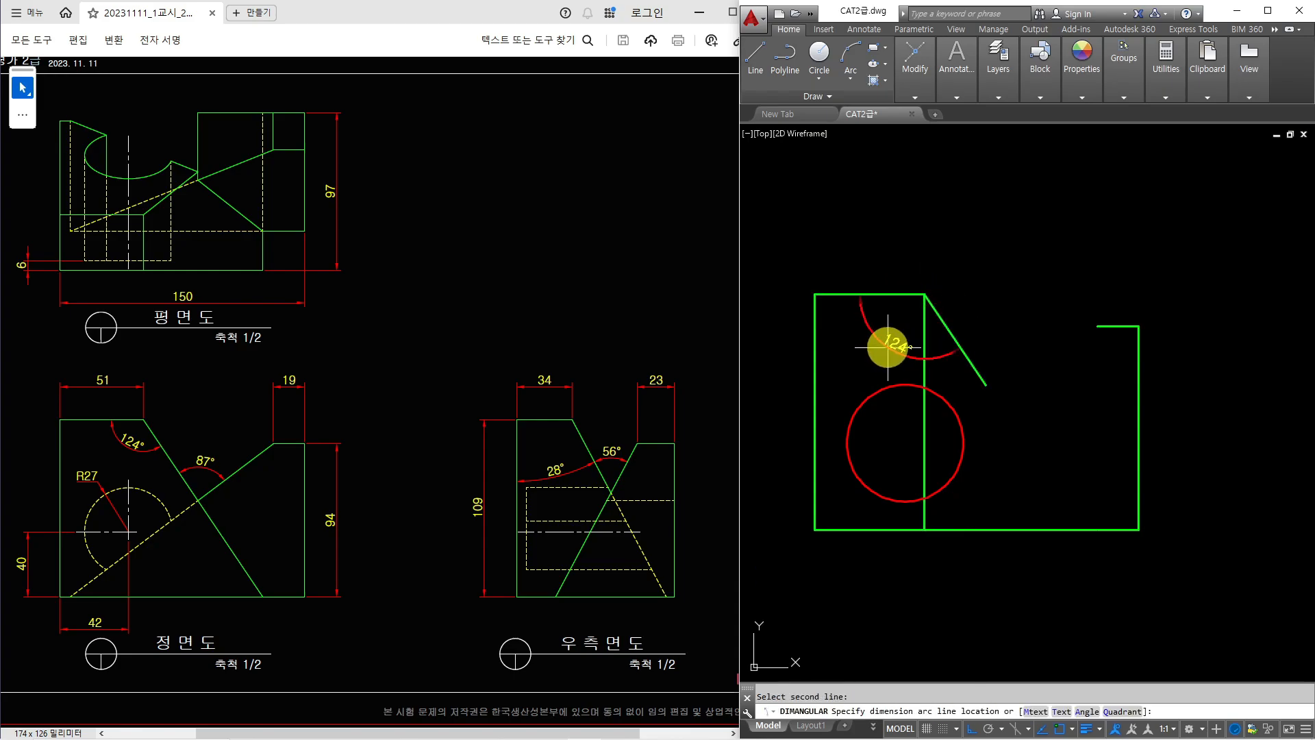
key(Escape)
Step: Erase the vertical offset line below the top edge's right endpoint
text(e)
key(Return)
click(924, 350)
key(Return)
Step: Extend the sloped line down to the front view's bottom edge
text(tr)
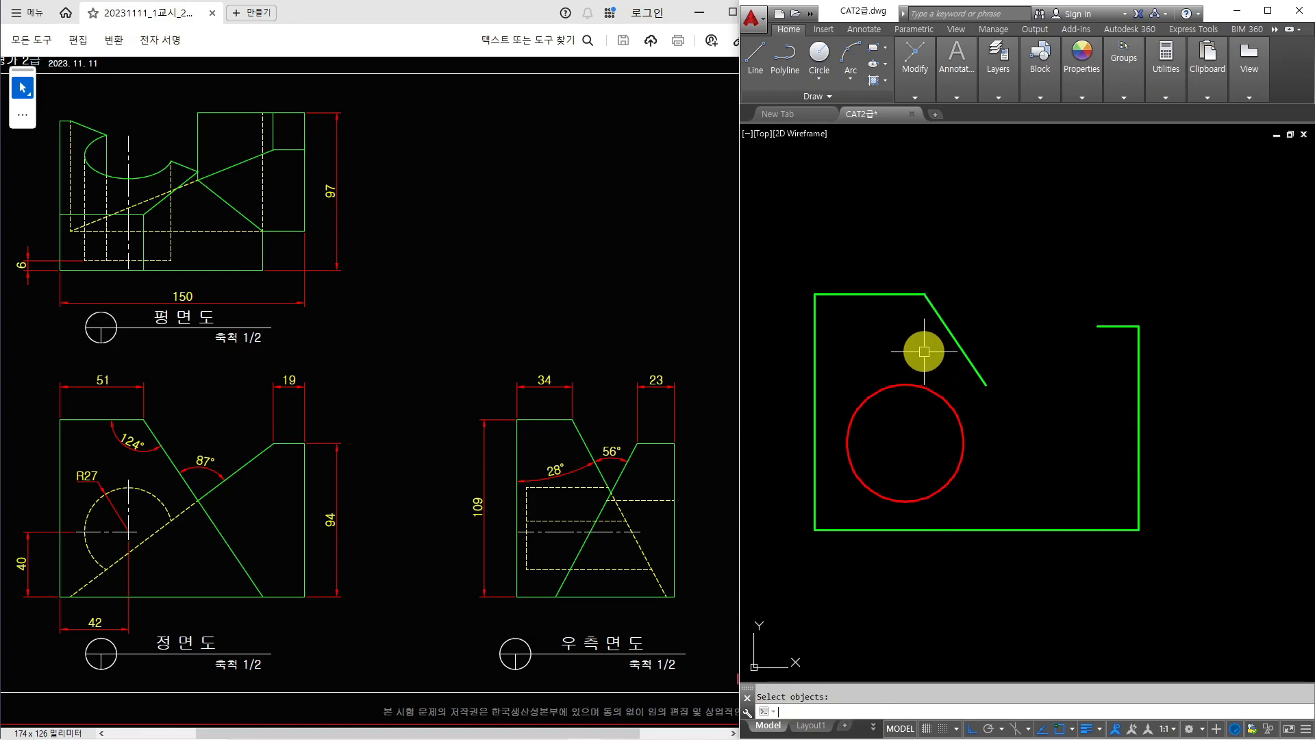
key(Return)
key(Return)
shift+click(979, 369)
key(Escape)
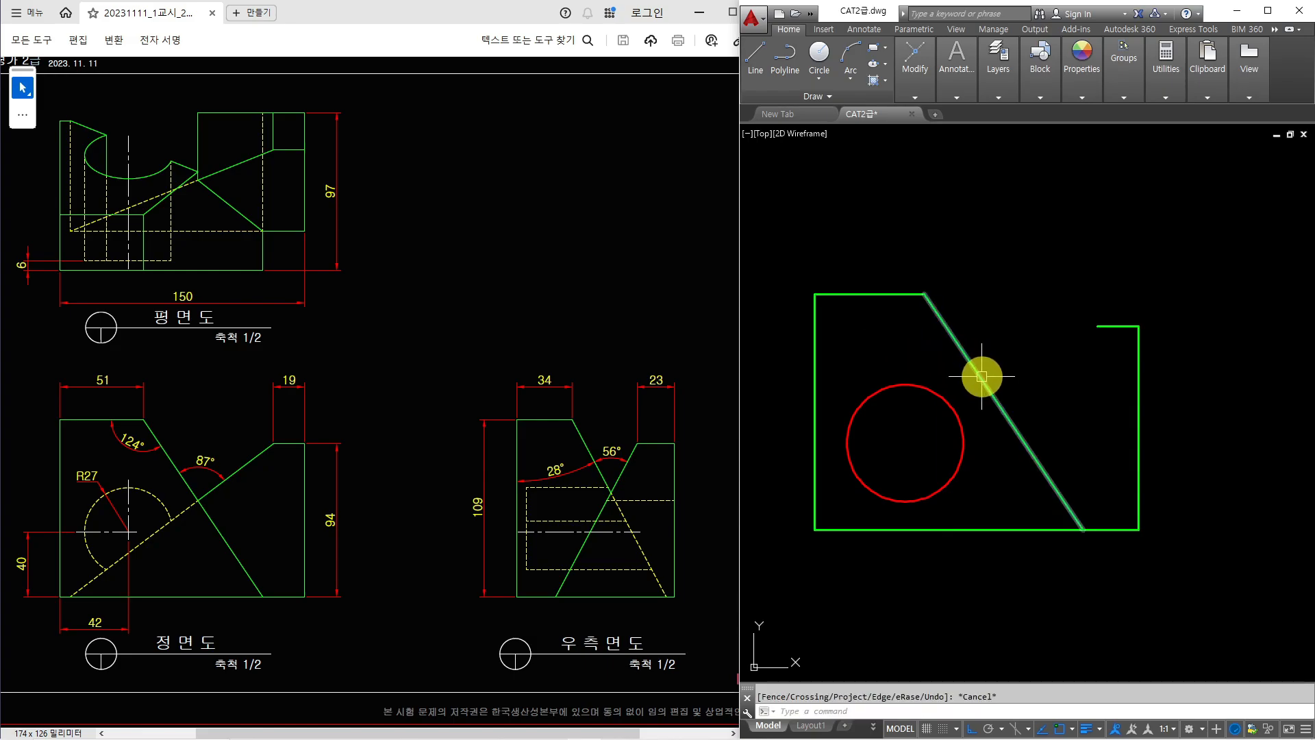
Step: Rotate a copy of the sloped line by -87° about its midpoint
text(ro)
key(Return)
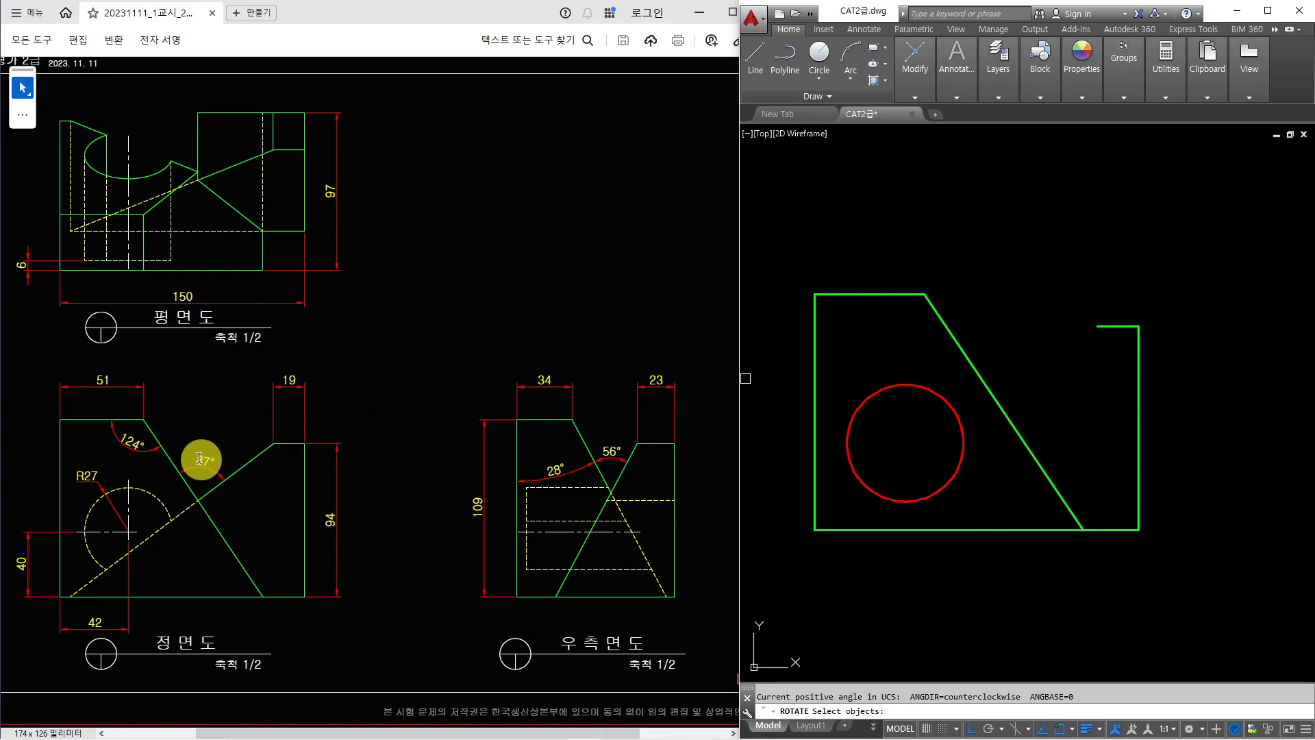
click(972, 365)
key(Return)
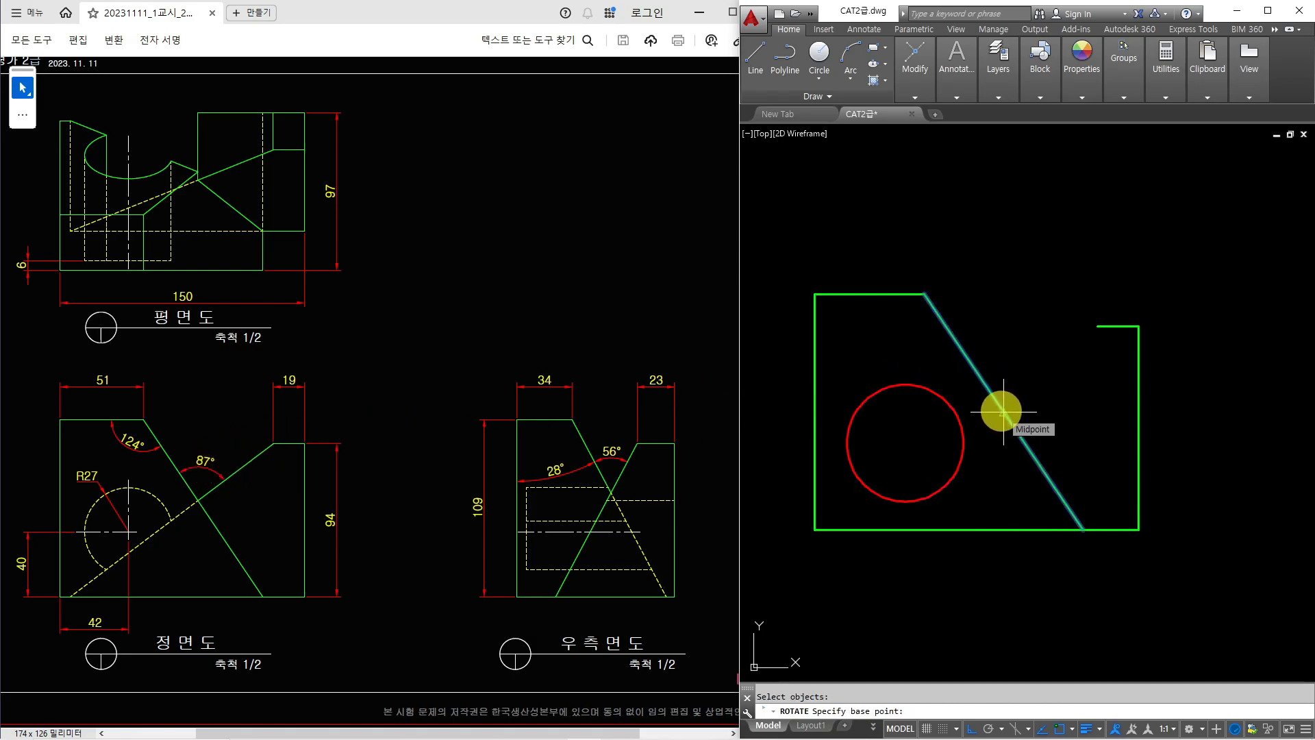
click(1003, 412)
text(c)
key(Return)
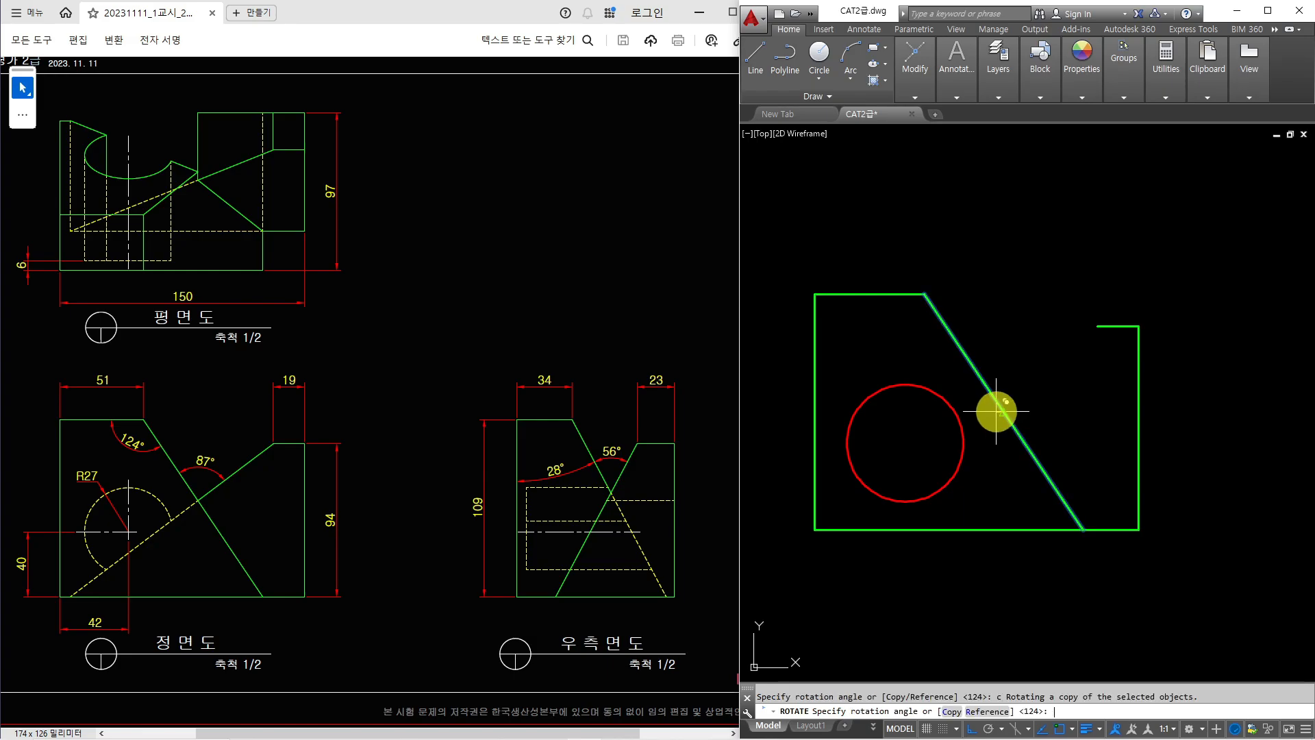
key(Return)
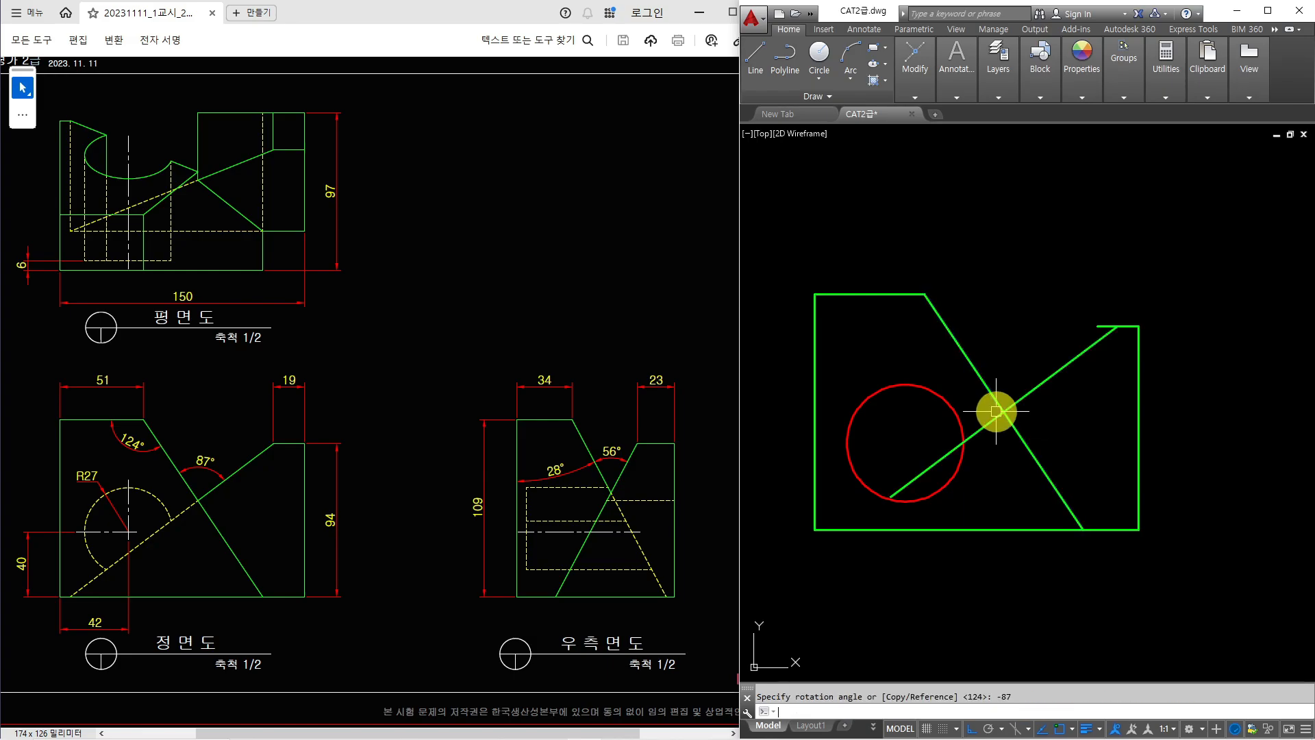
Step: Move the rotated copy so its upper endpoint meets the left end of the 19-wide ledge
text(m)
key(Return)
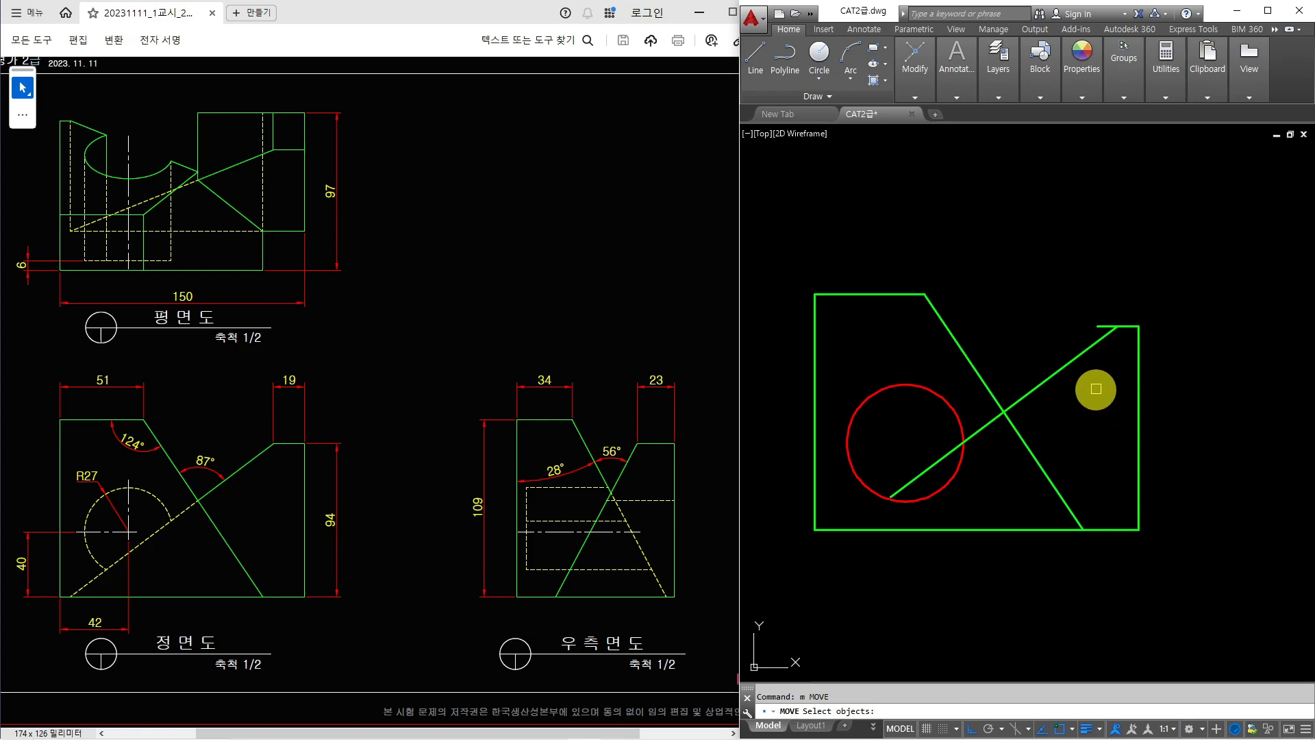
click(1064, 365)
key(Return)
click(1115, 335)
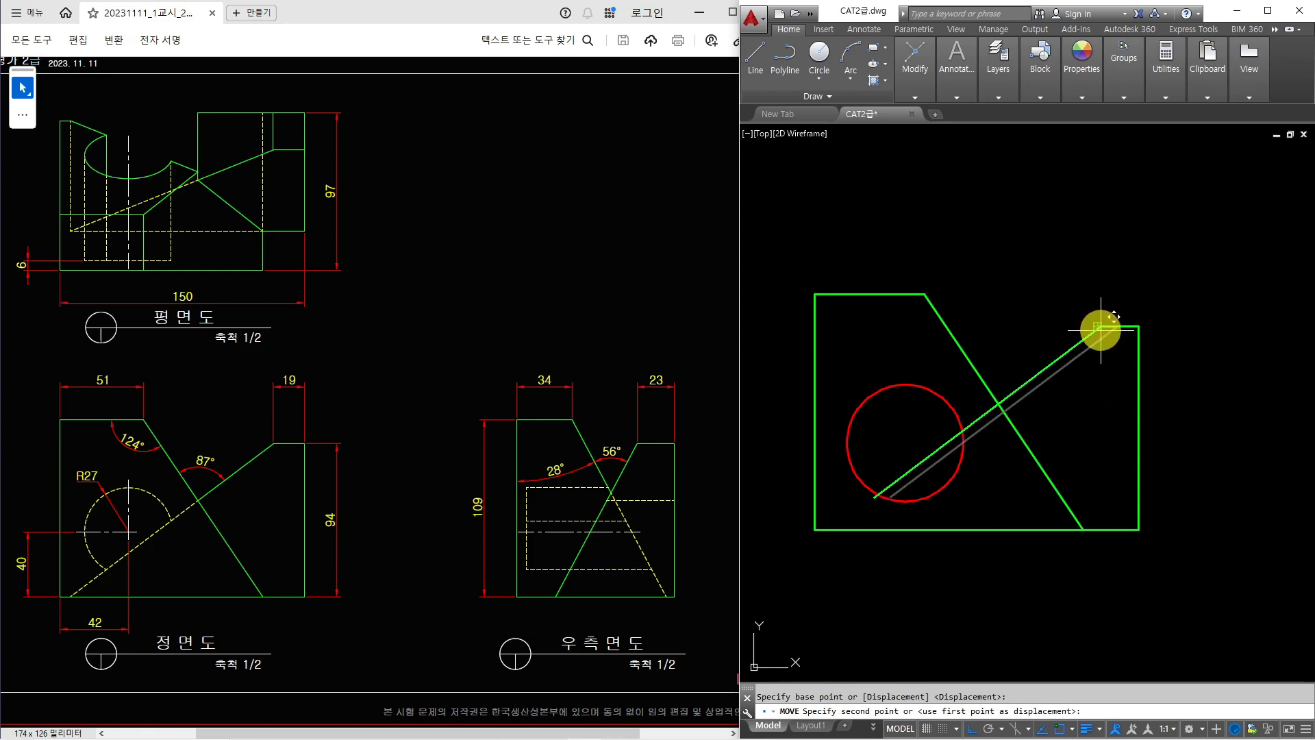
click(1098, 327)
key(Escape)
Step: Extend the moved line to the bottom edge and trim away the circle's portion below it
text(tr)
key(Return)
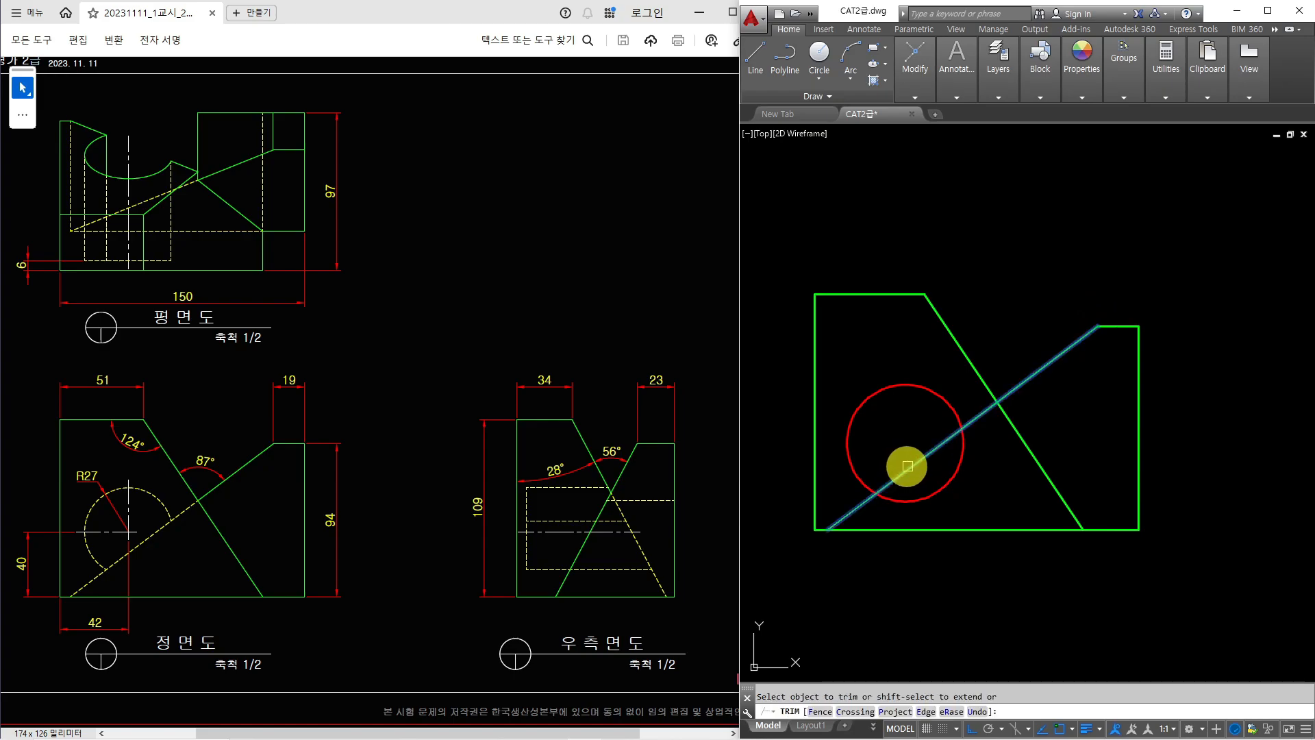
shift+click(903, 469)
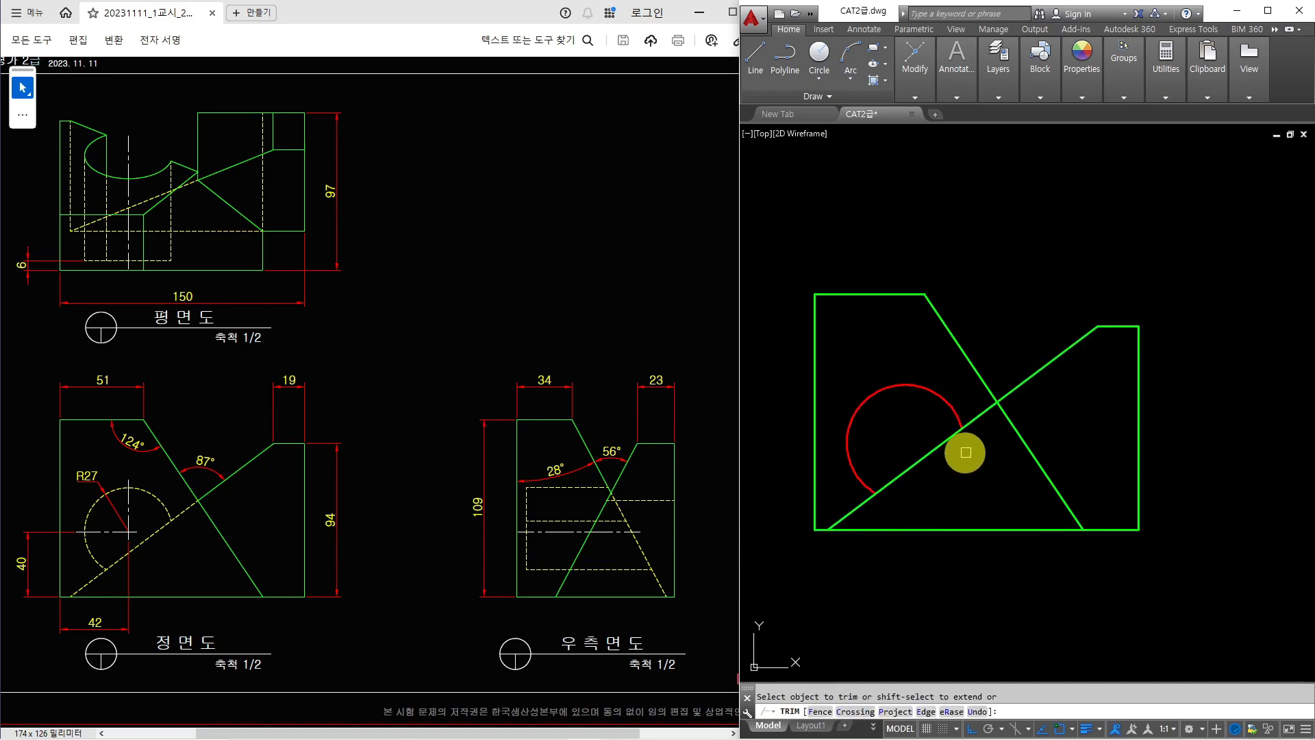
key(Escape)
Step: Assign the arc and the sloped line's lower segment to the yellow hidden-line layer
click(972, 450)
click(946, 418)
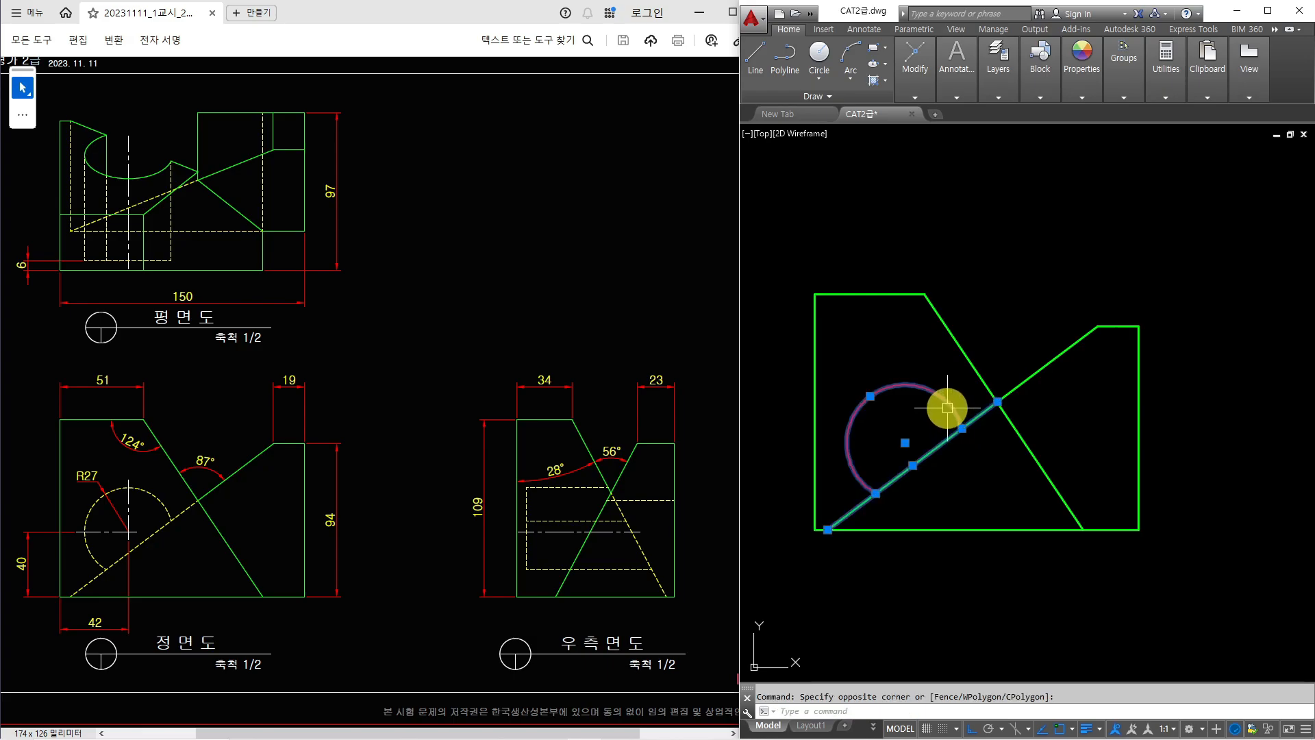
click(1013, 100)
click(1058, 113)
click(1087, 210)
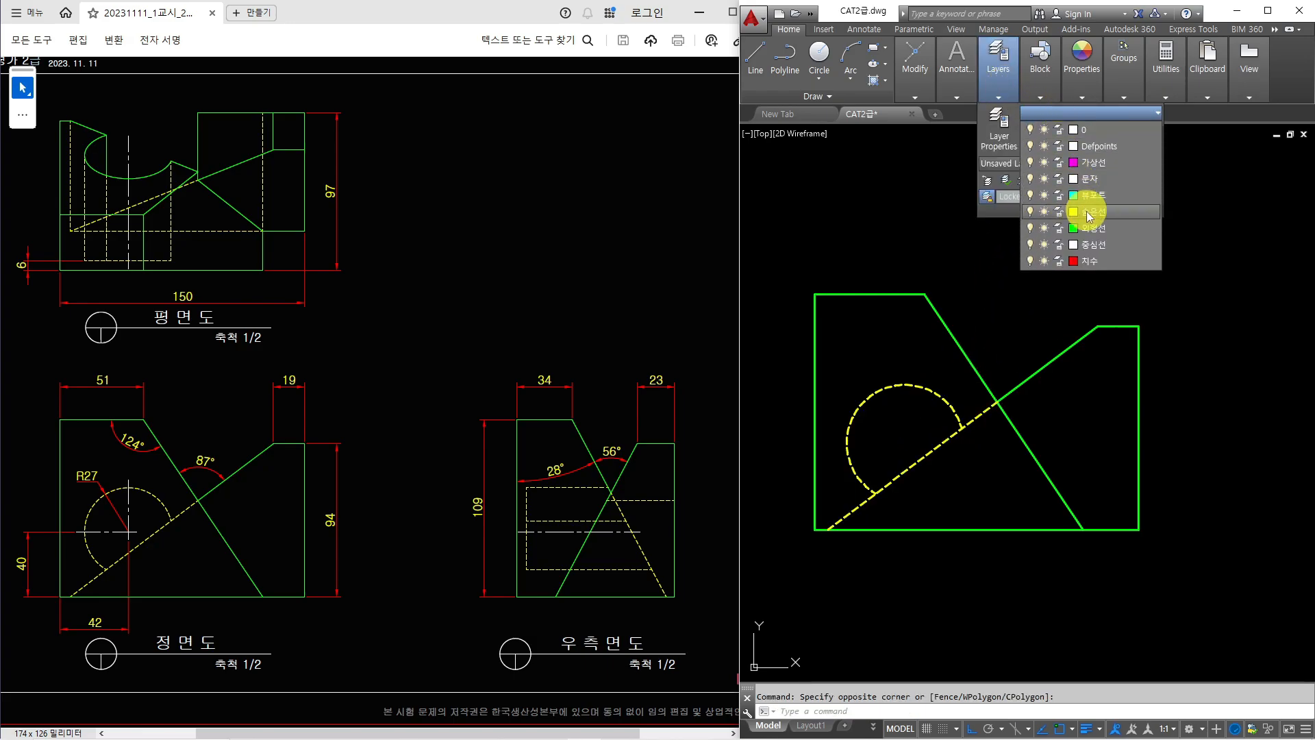
key(Escape)
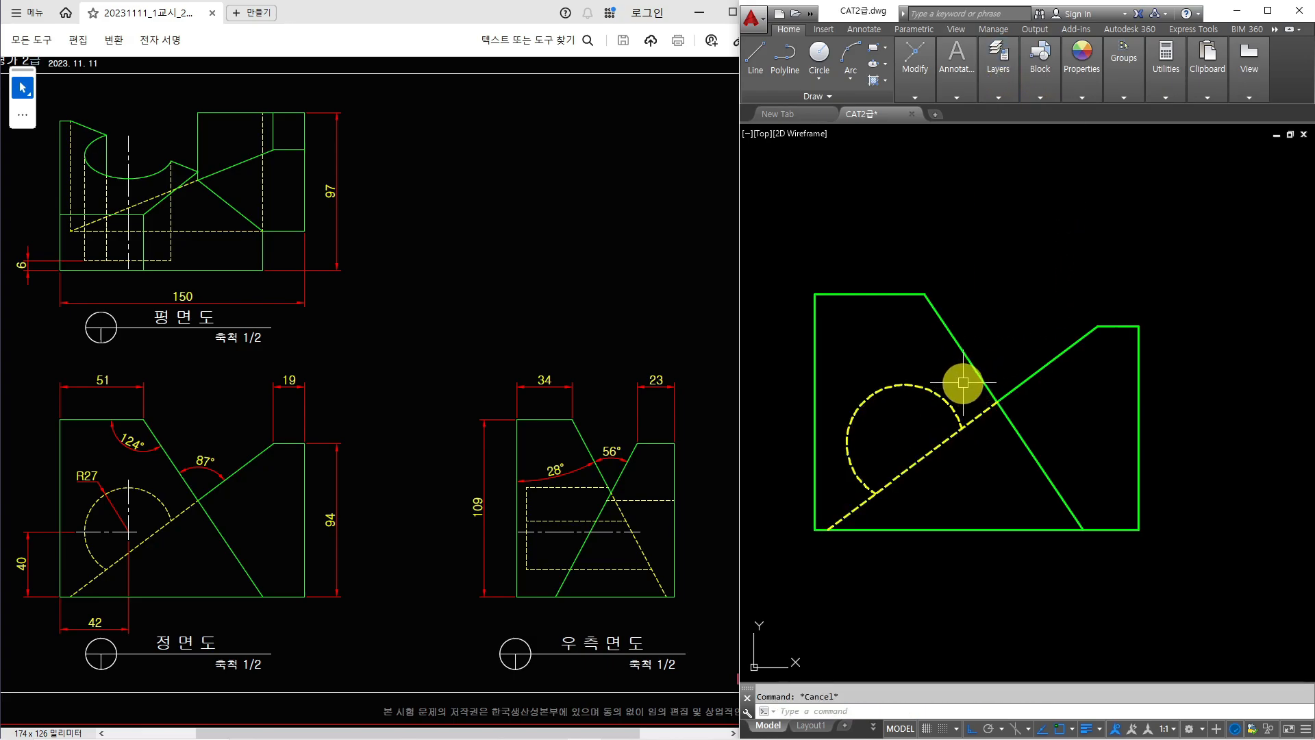
Step: Try a global linetype scale of 1, and restore the previous scale
text(lta)
key(Return)
text(lts)
key(Return)
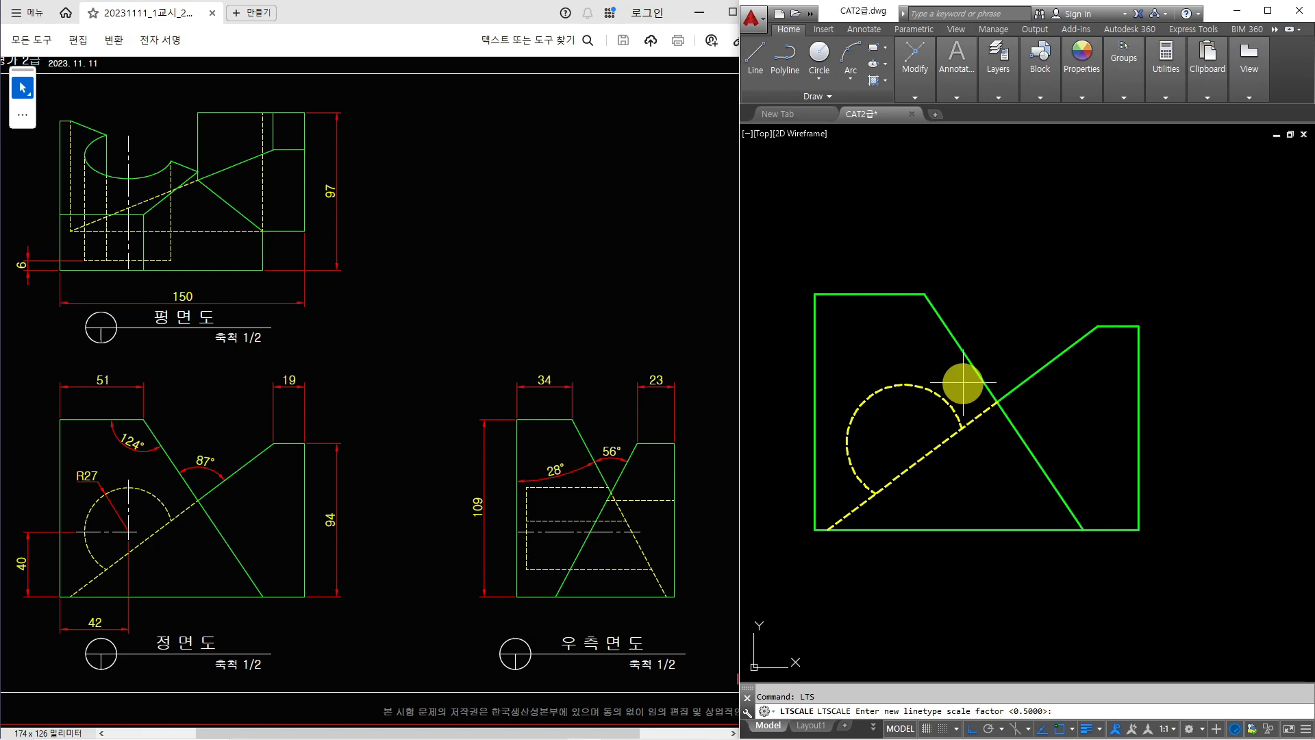
text(1)
key(Return)
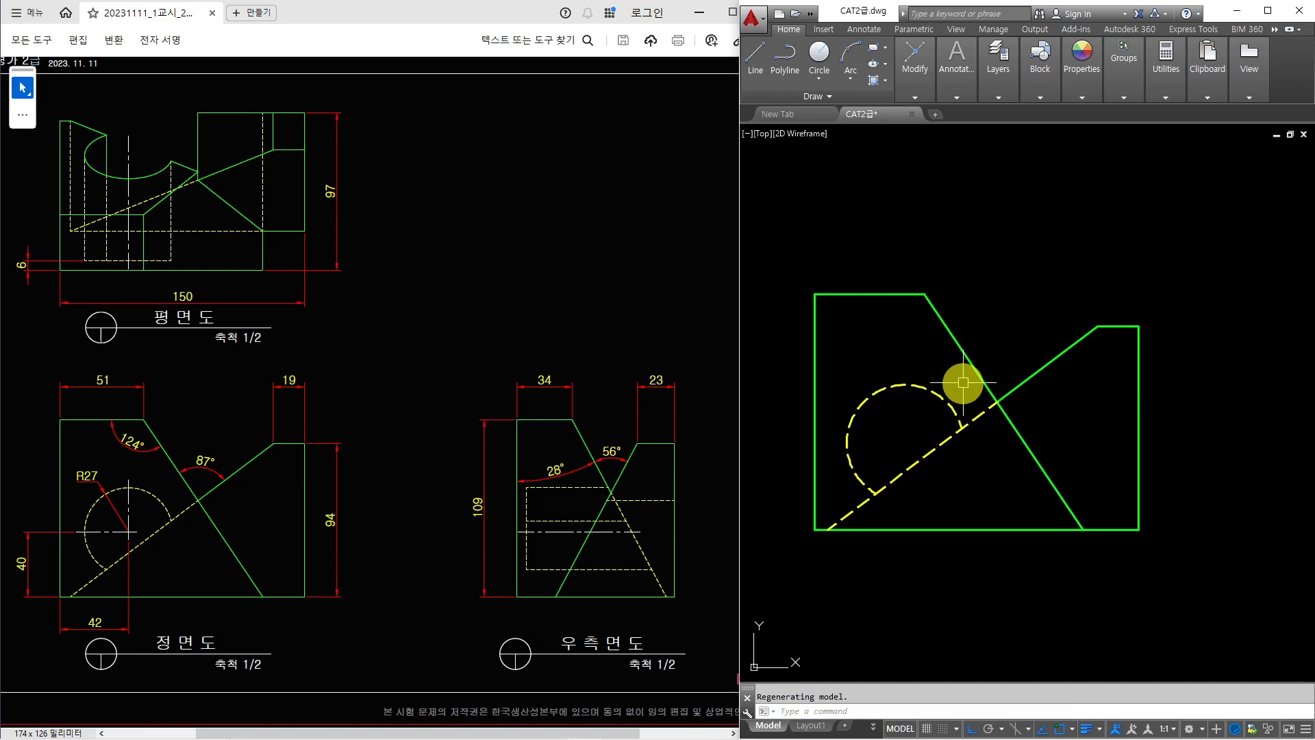
key(Return)
key(Return)
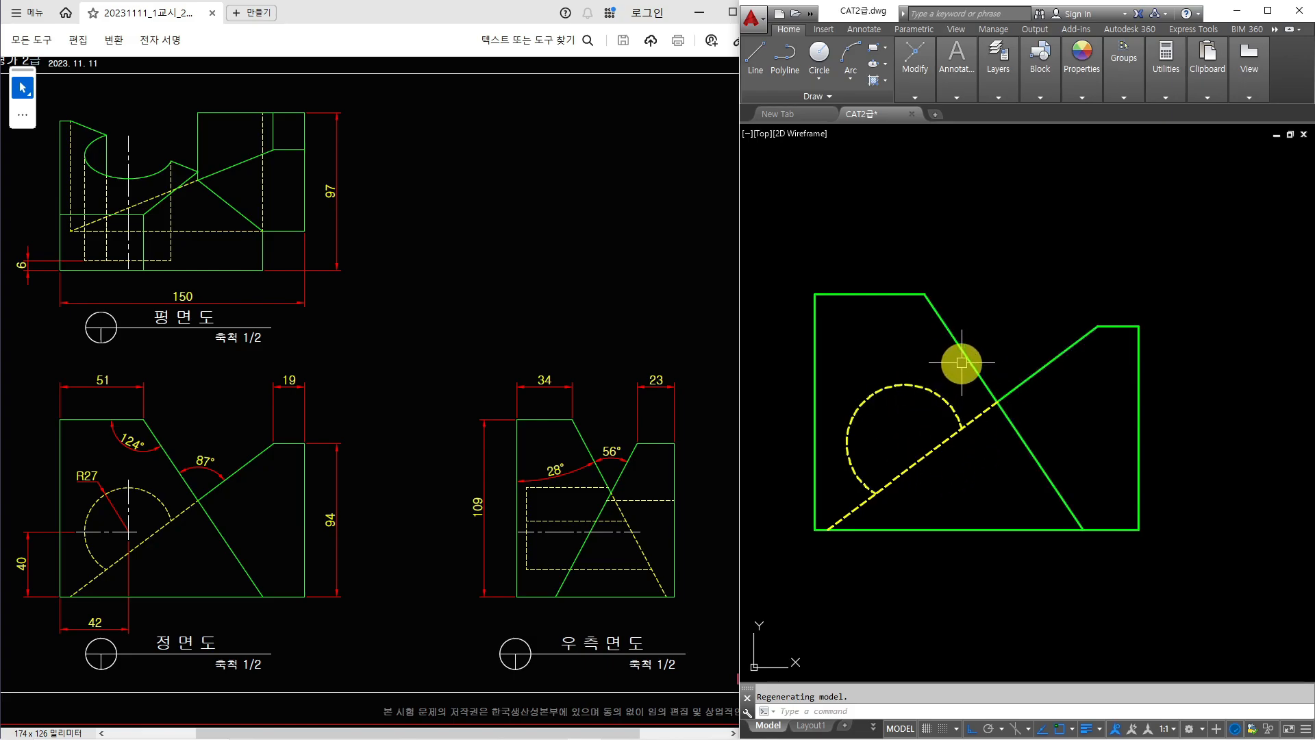
Step: Offset the left edge of the right side view's rectangle inward by 34
scroll(959, 360, down, 2)
scroll(991, 381, down, 2)
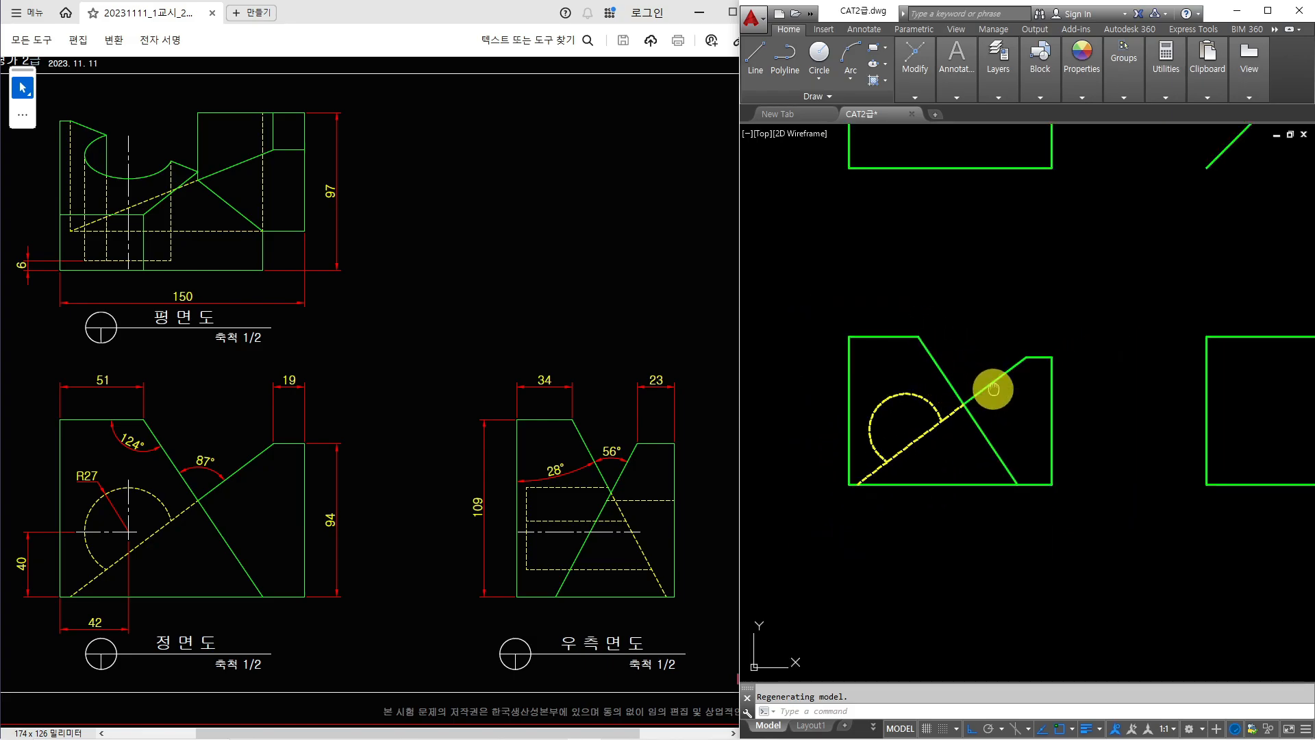
middle_drag(992, 381, 822, 390)
scroll(1076, 437, up, 2)
middle_drag(1075, 437, 1017, 448)
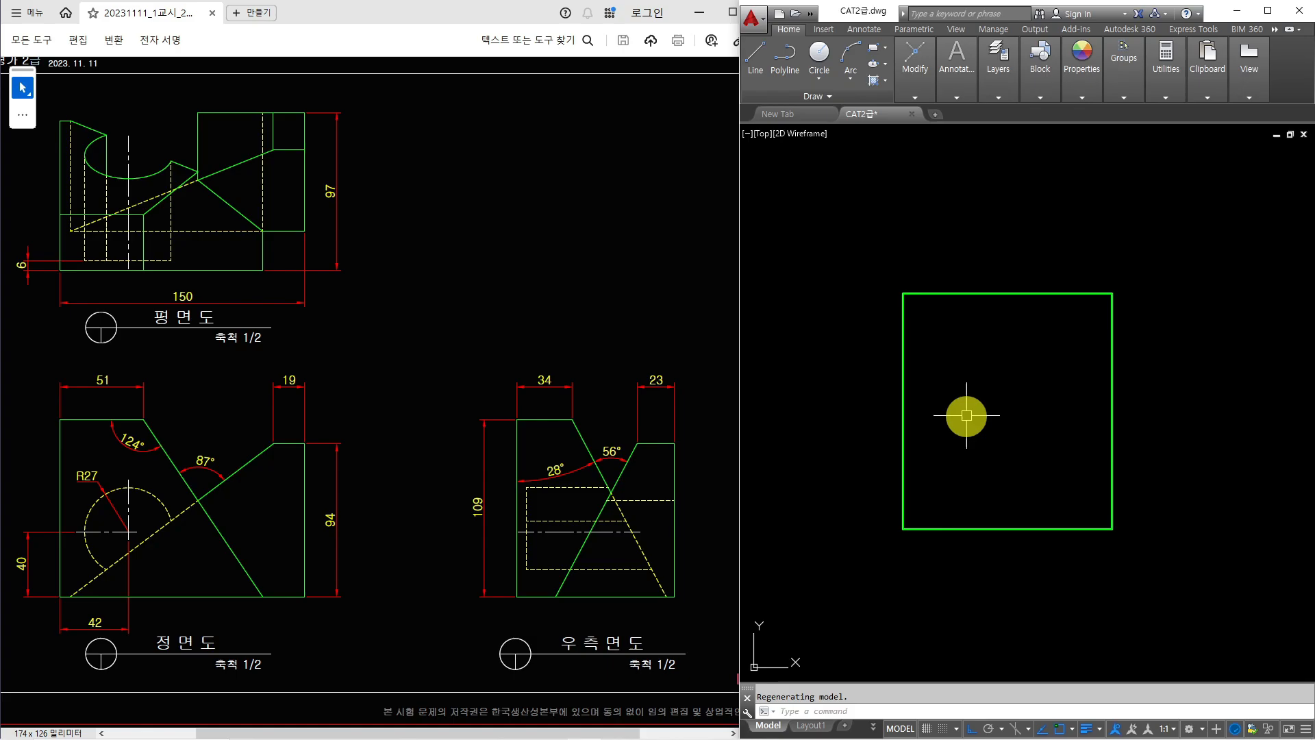
text(o)
key(Return)
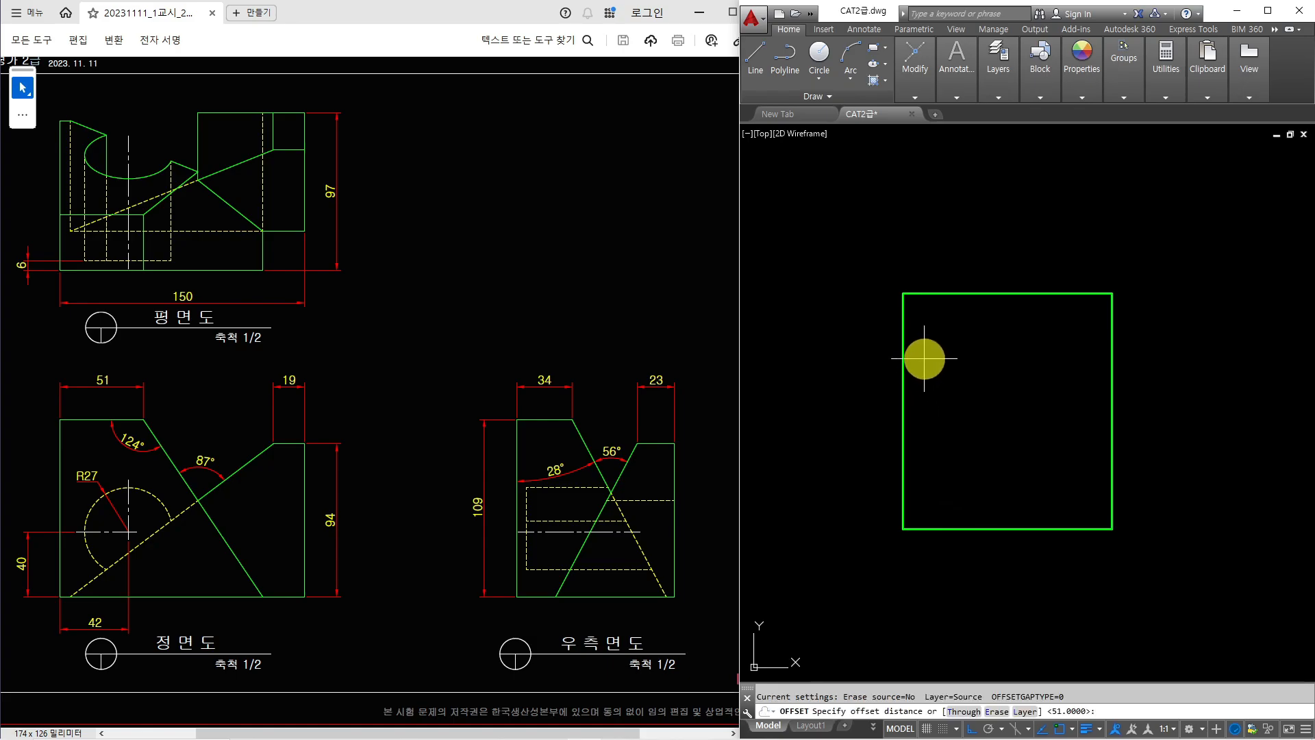
text(3)
key(Return)
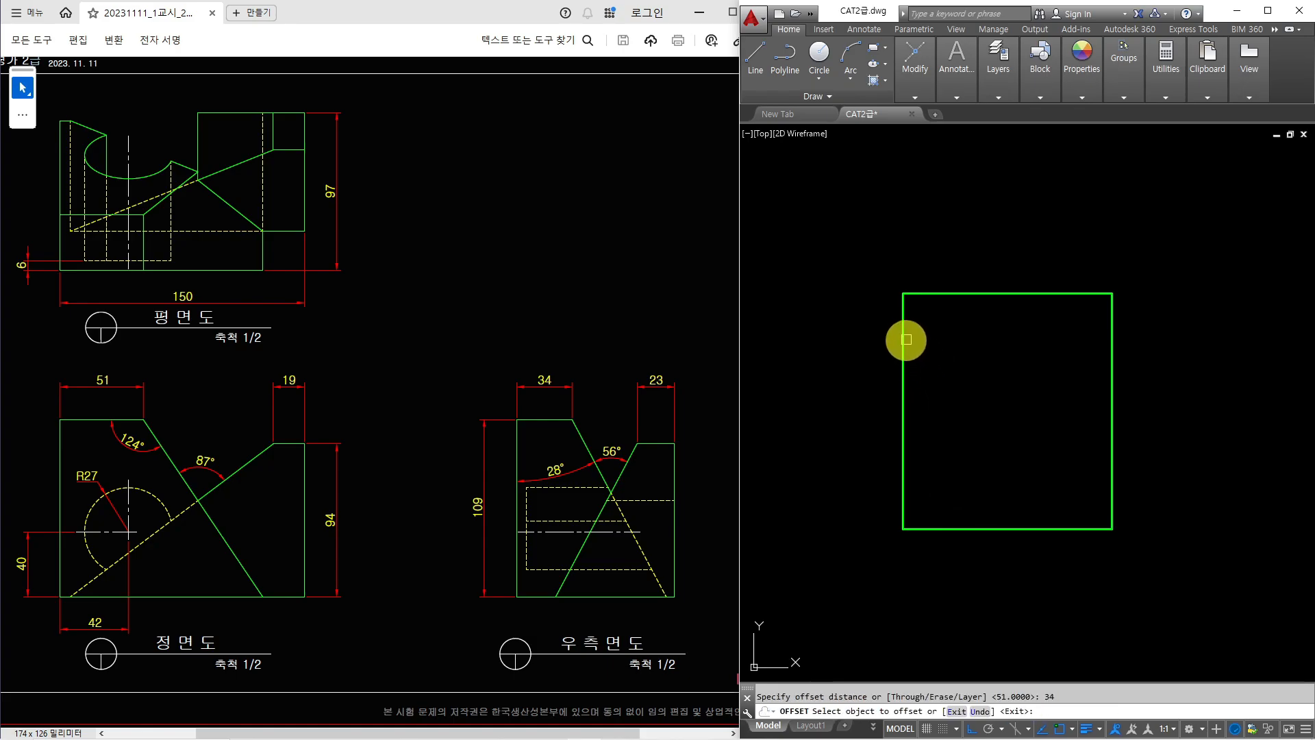
click(903, 336)
click(986, 333)
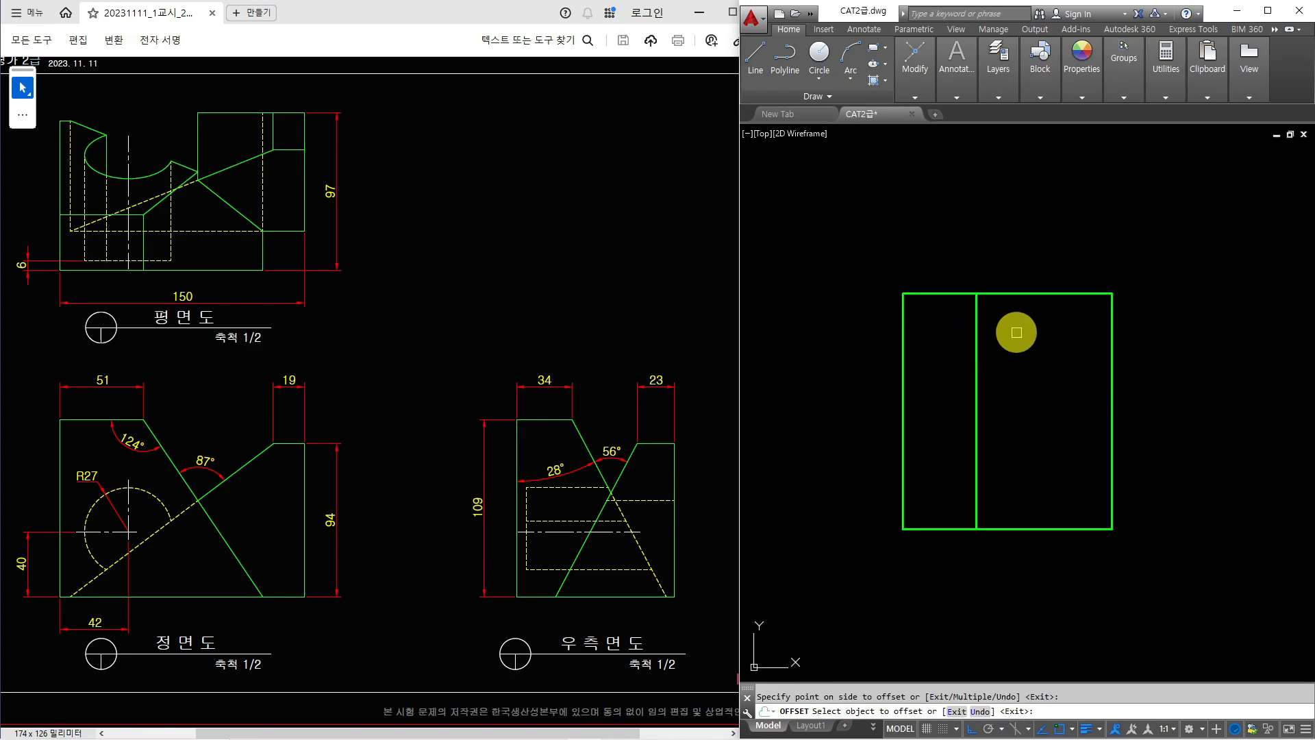
key(Escape)
Step: Trim the side view's top edge to the right of the 34 offset line
text(tr)
key(Return)
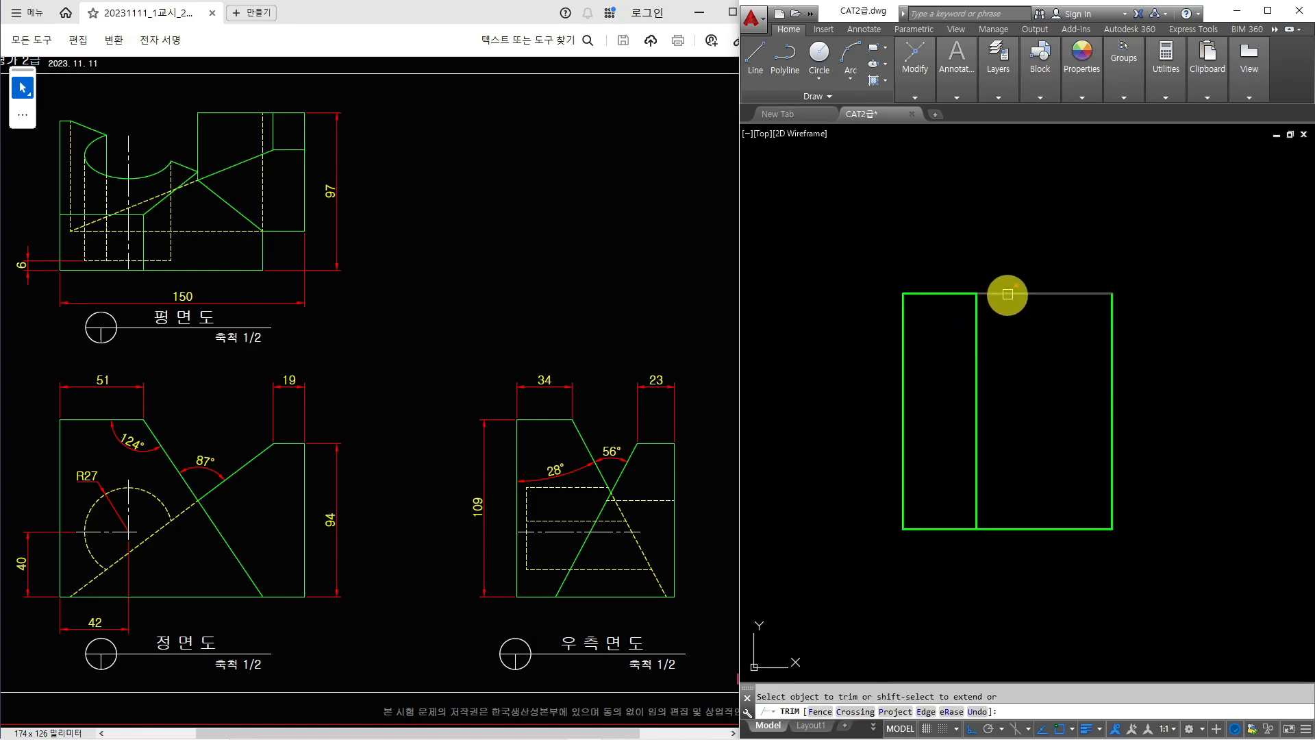
key(Escape)
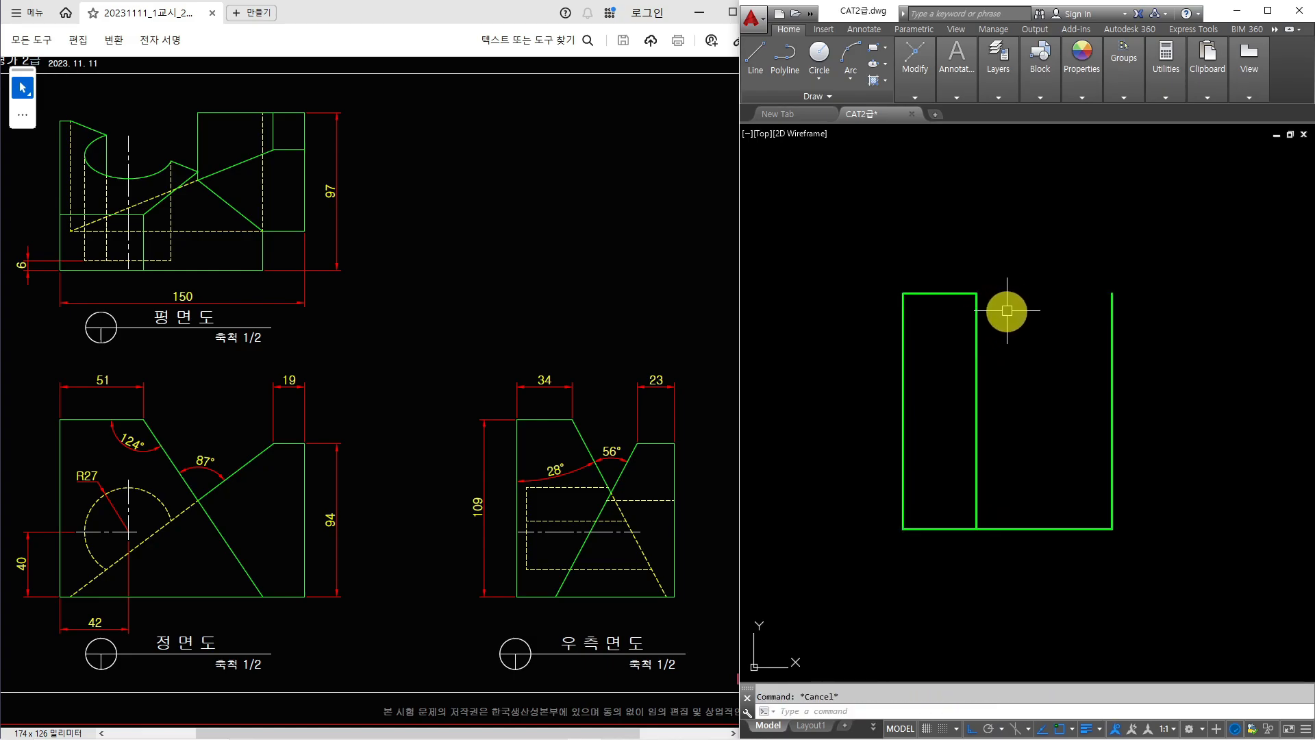
Step: Rotate the side view's vertical offset line by 28° about its top endpoint
text(ro)
key(Return)
click(978, 327)
key(Return)
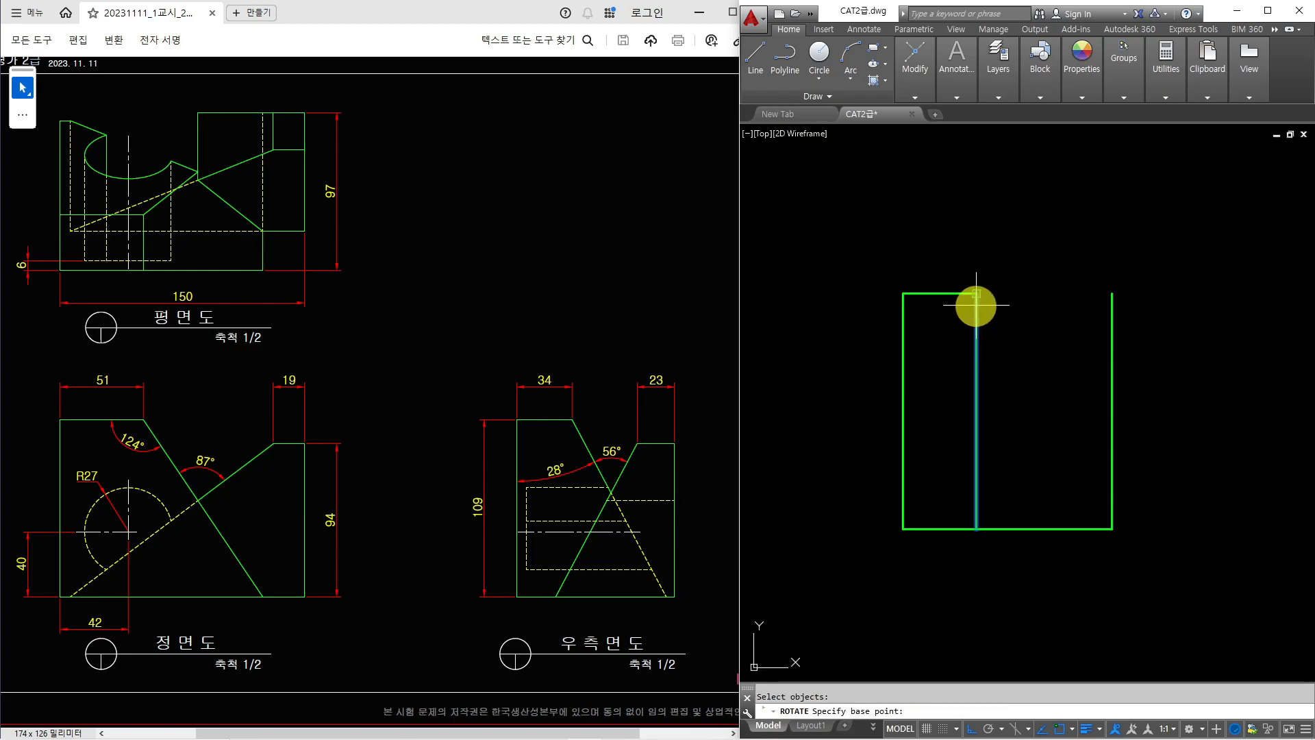
click(976, 295)
text(2)
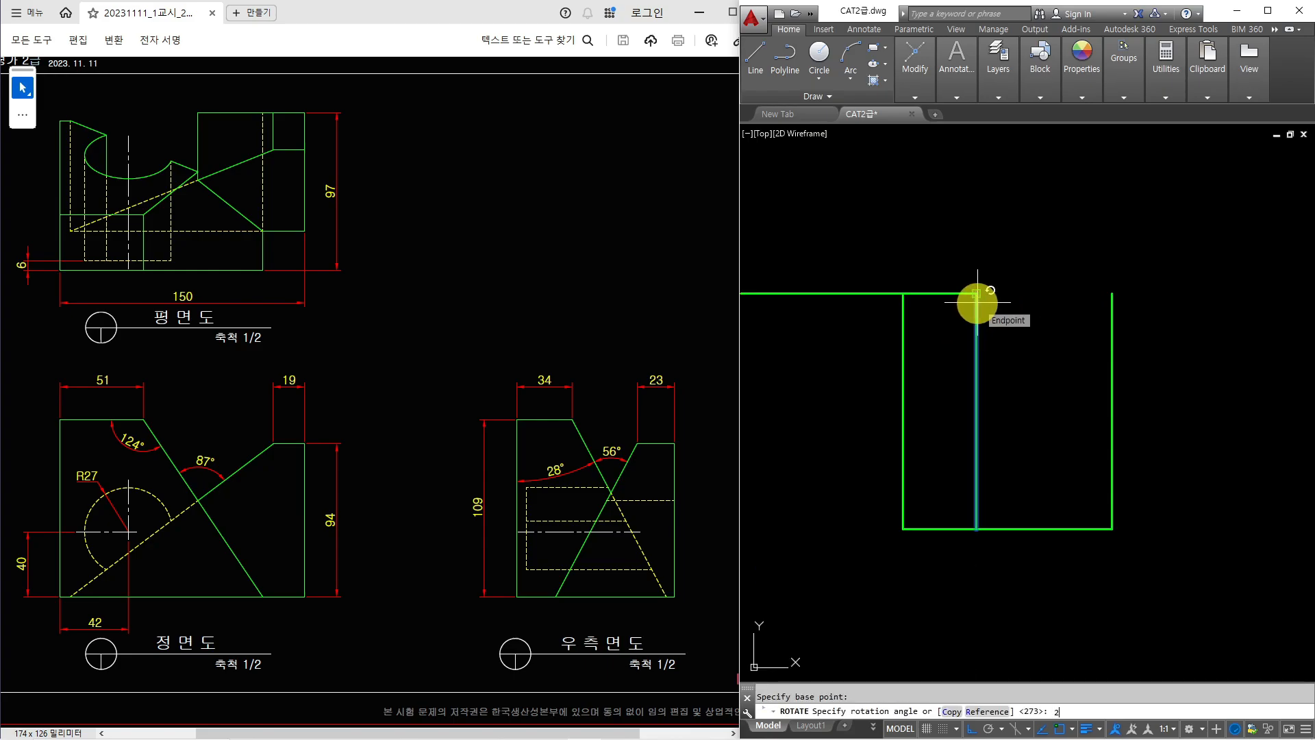
text(8)
key(Return)
Step: Extend the 28° sloped line down to the side view's bottom edge
text(tr)
key(Return)
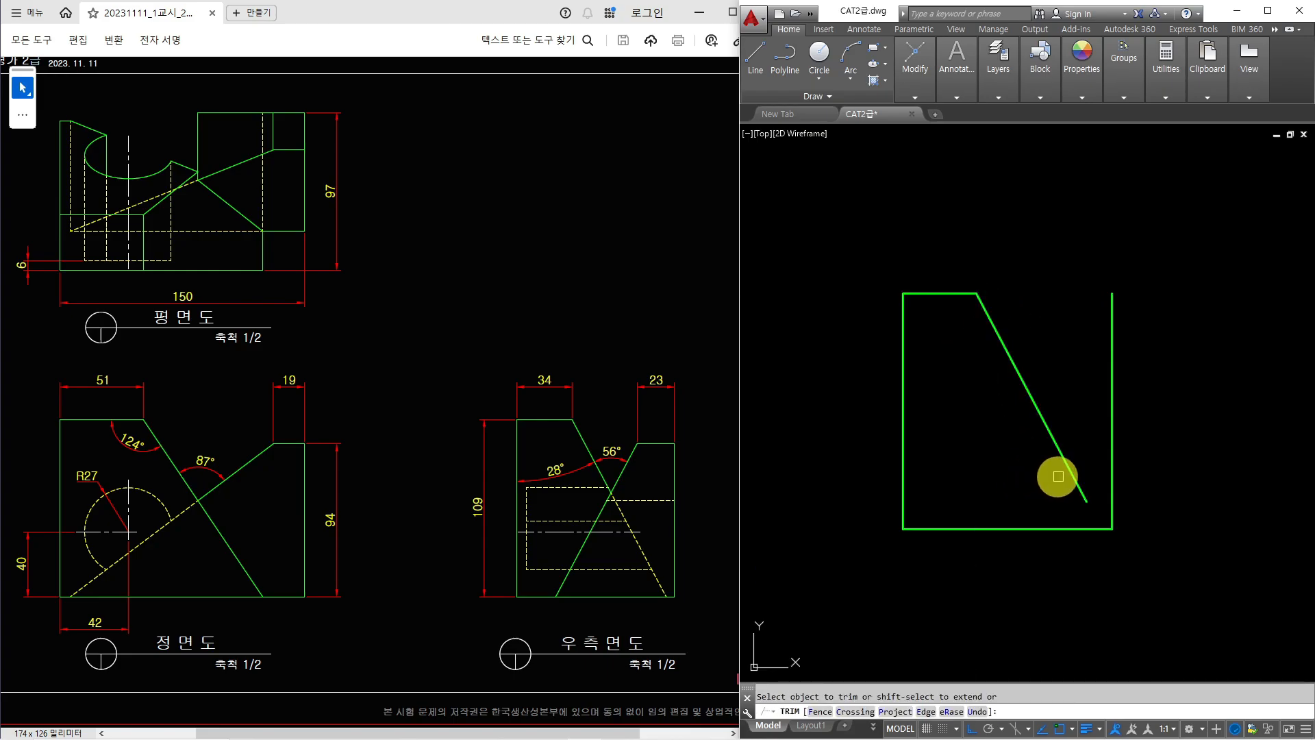
shift+click(1062, 471)
key(Escape)
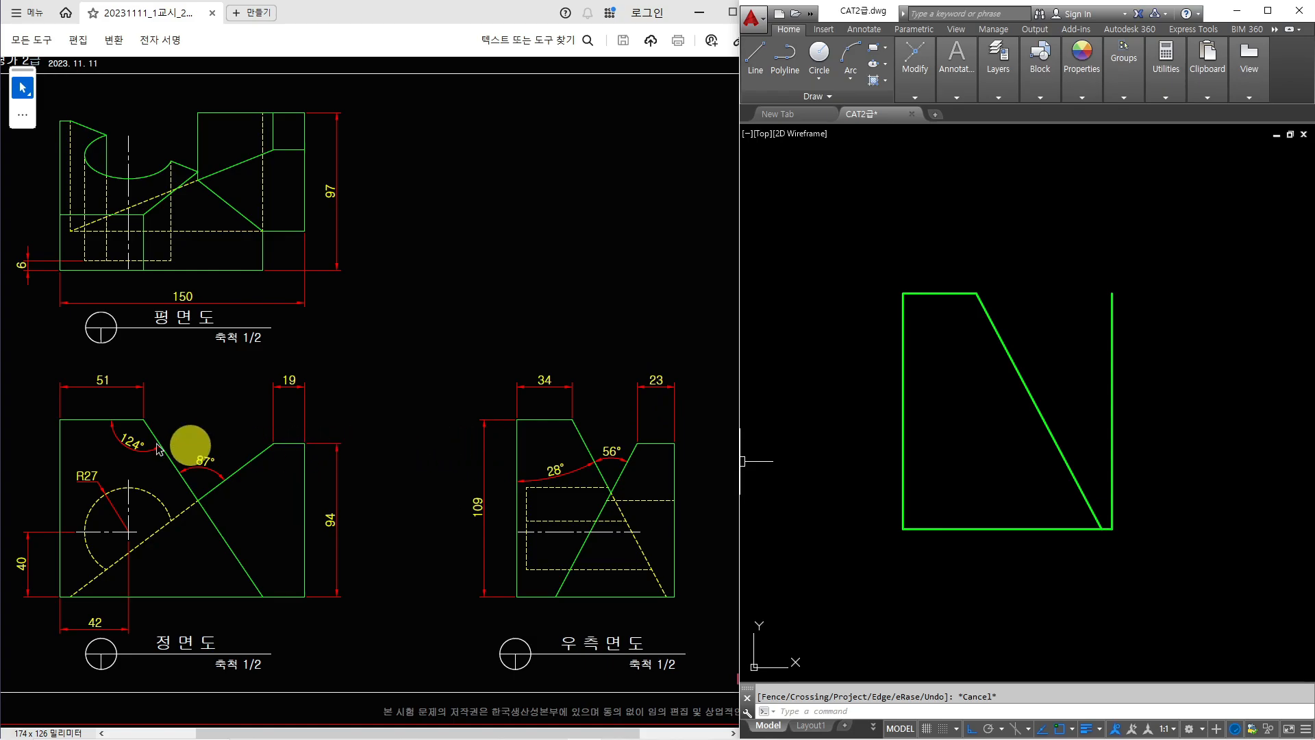
drag(0, 383, 531, 465)
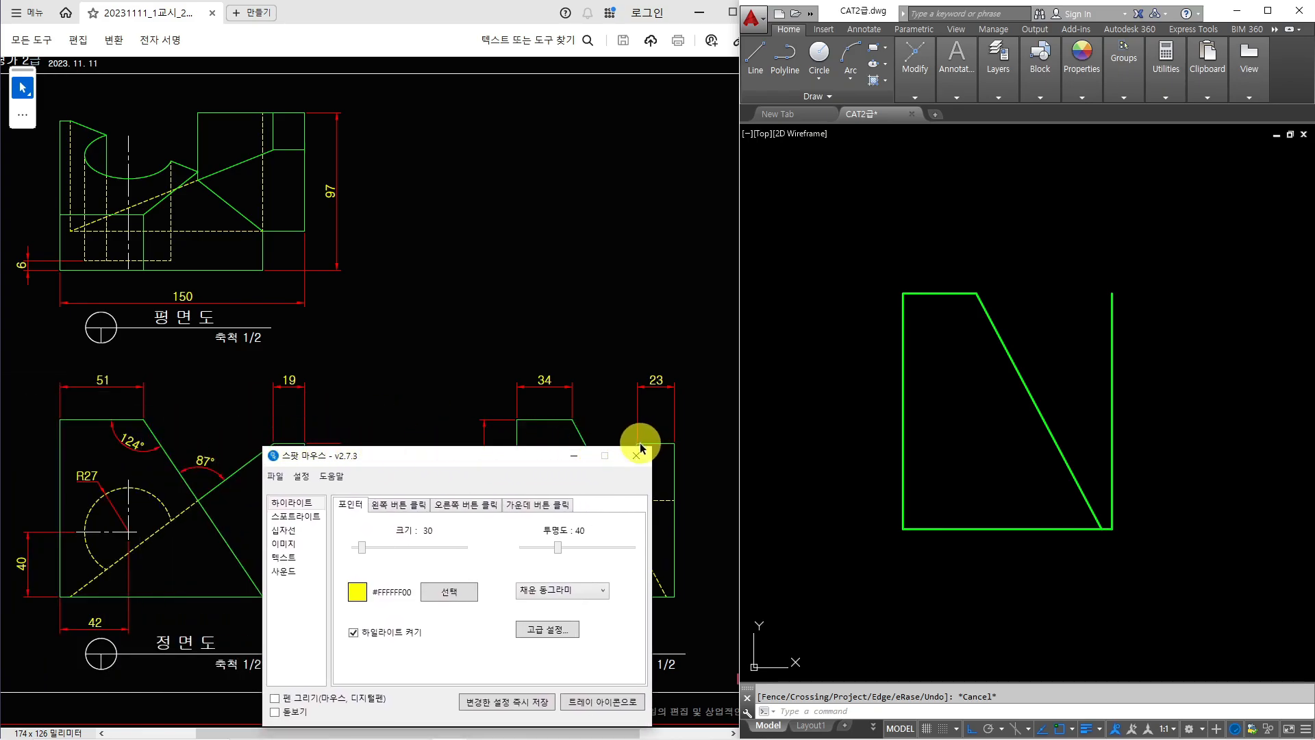
drag(506, 459, 490, 396)
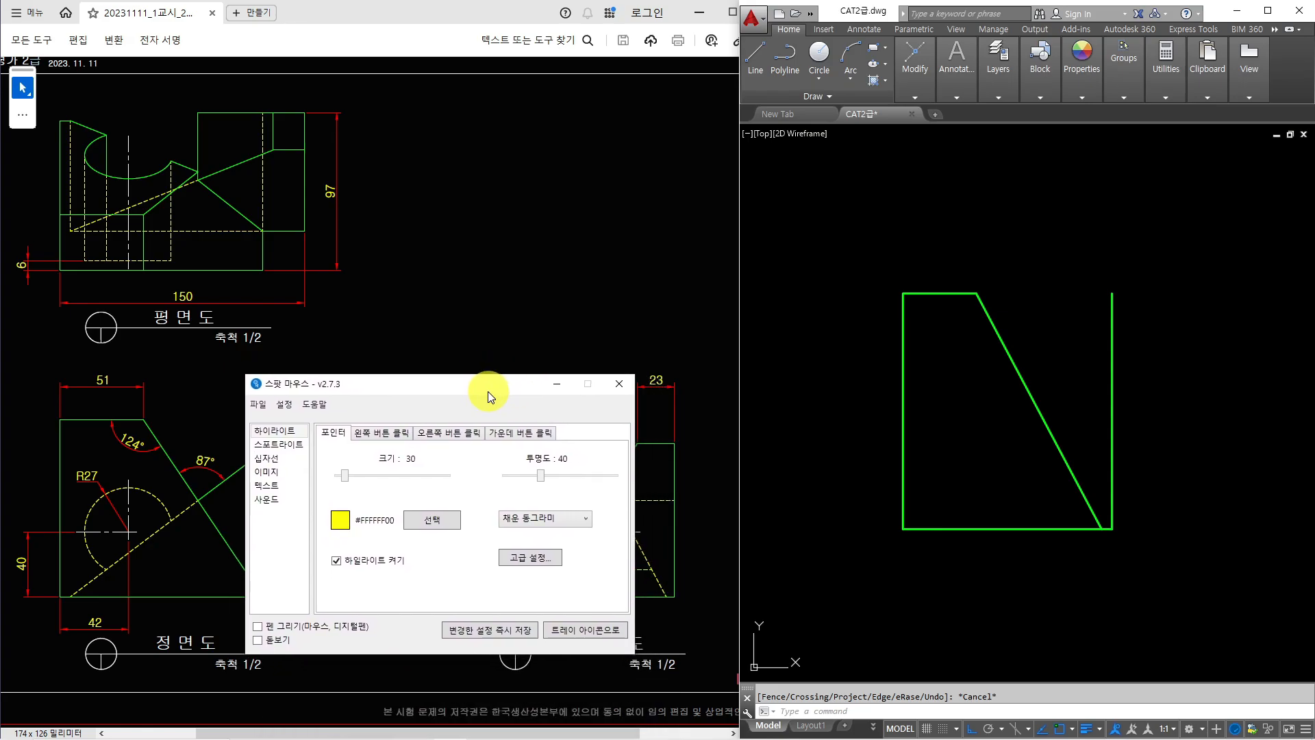
drag(488, 391, 0, 375)
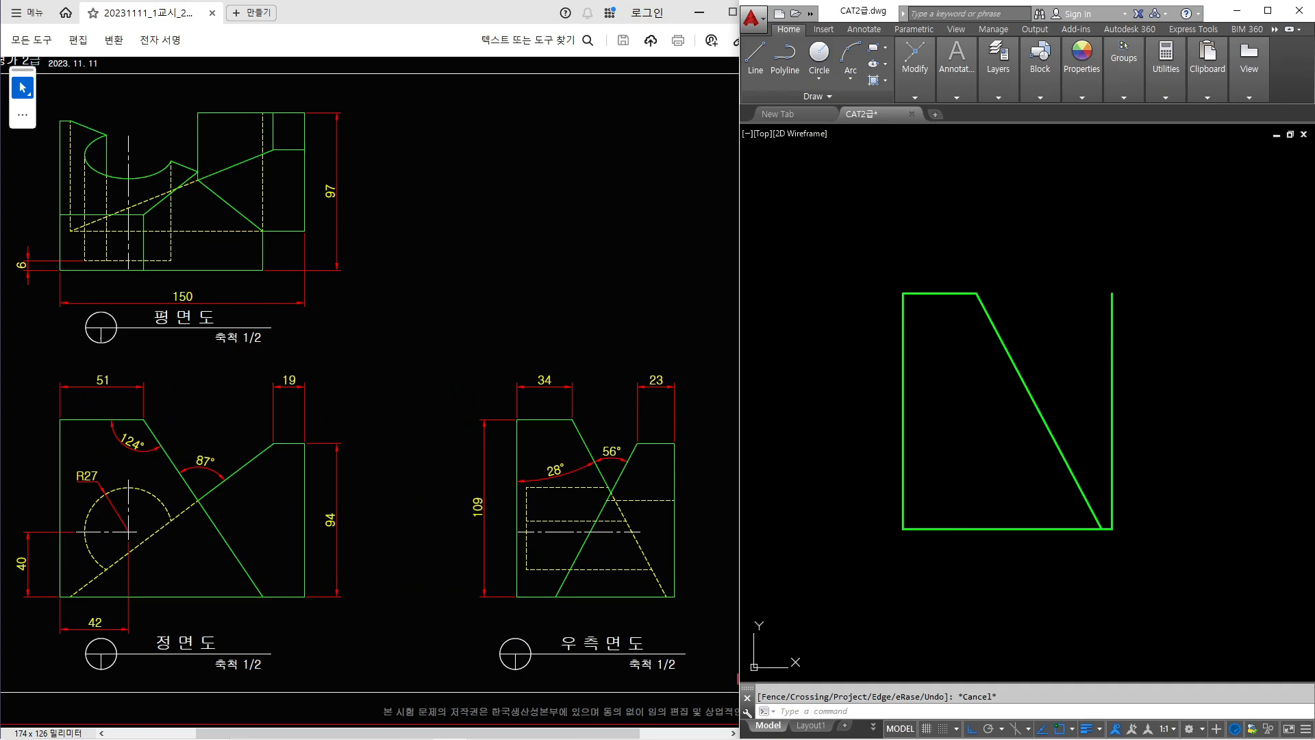
click(990, 454)
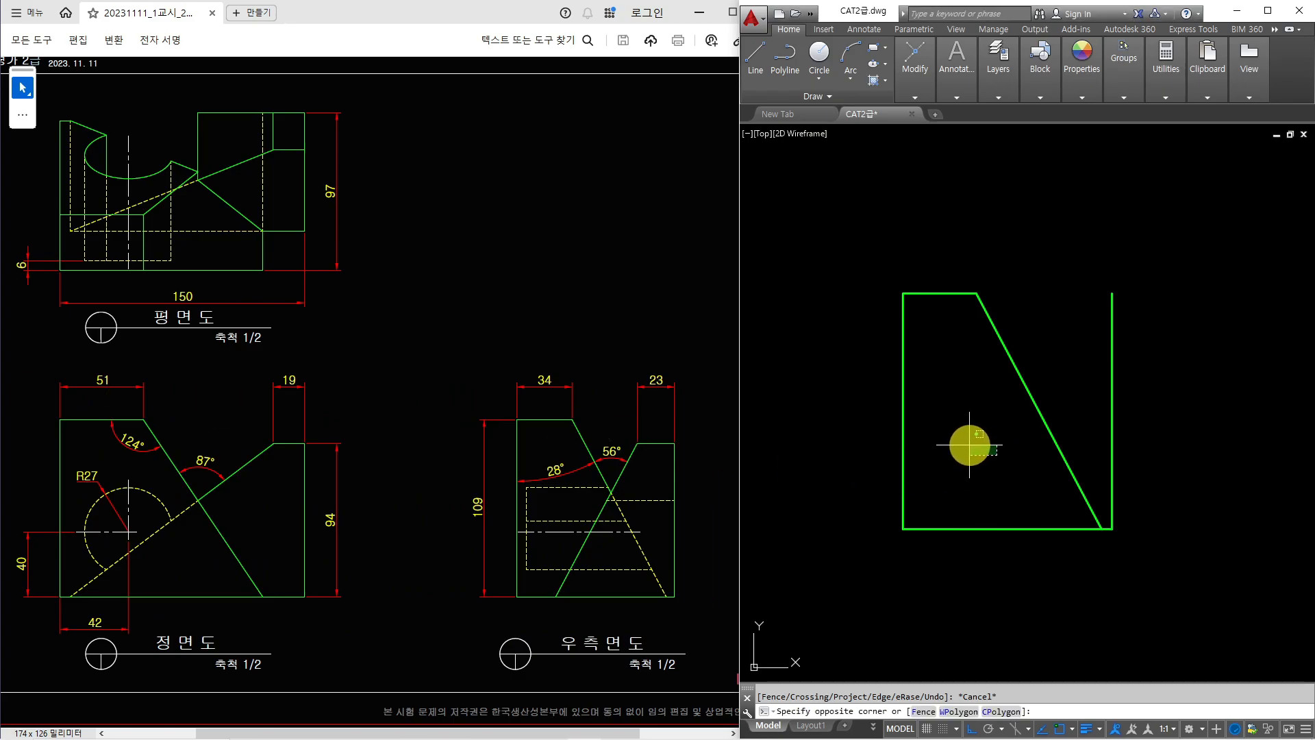
text(o)
key(Return)
text(94)
key(Return)
key(Escape)
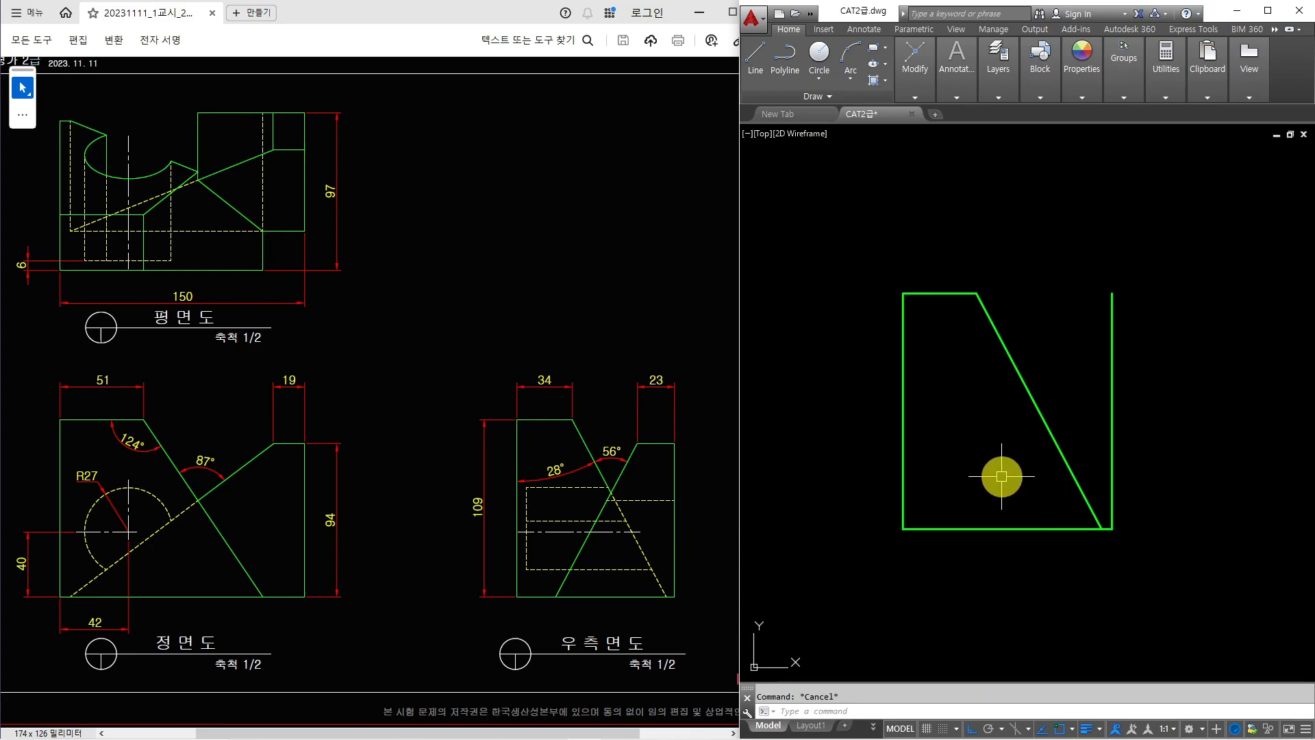
Step: Offset the bottom edge of the right side view upward by 94
text(o)
key(Return)
text(94)
key(Return)
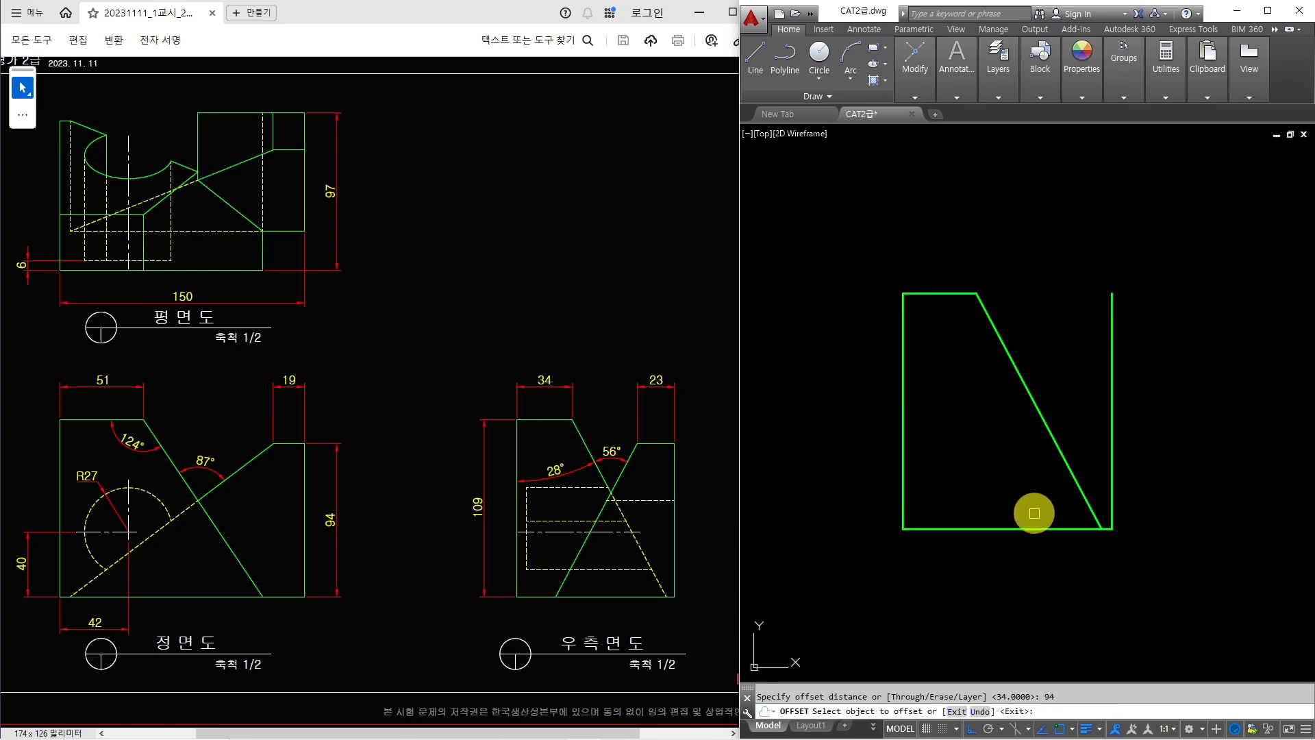
click(1033, 529)
click(1019, 442)
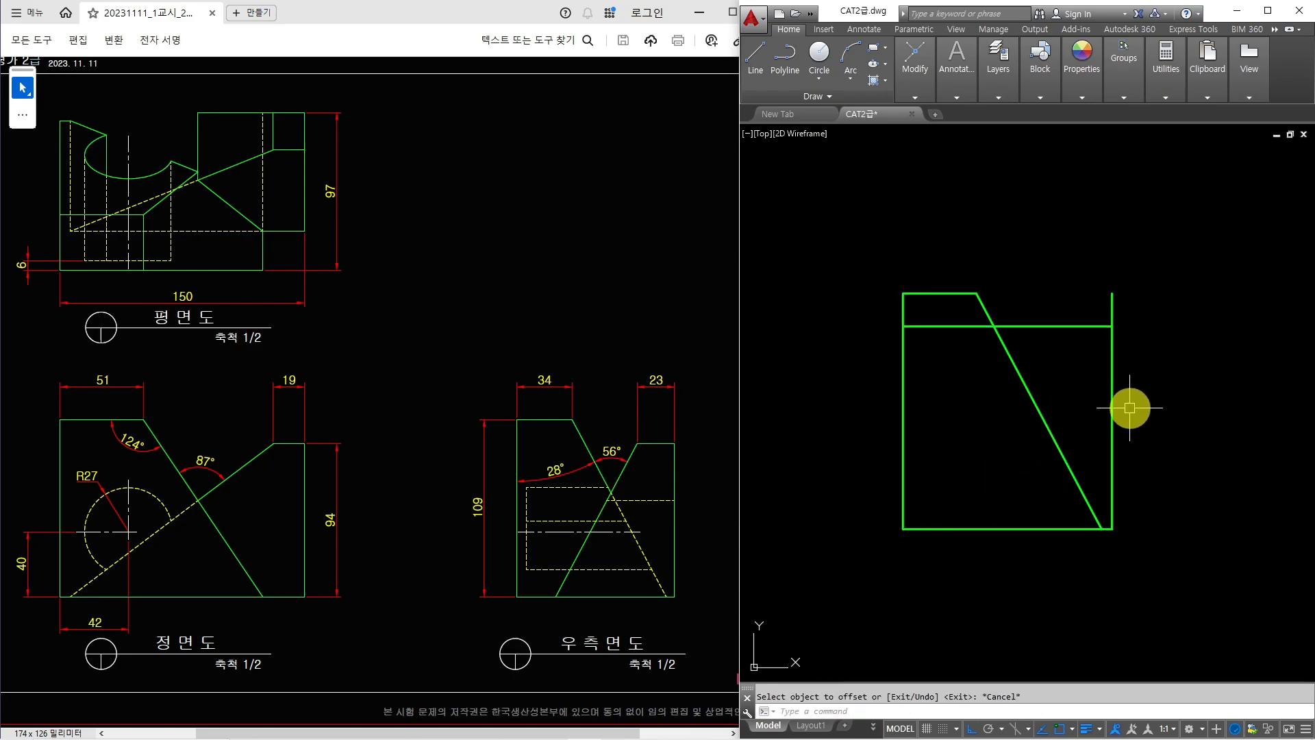
Step: Offset the right edge of the side view inward by 23
key(Return)
key(Return)
text(23)
key(Return)
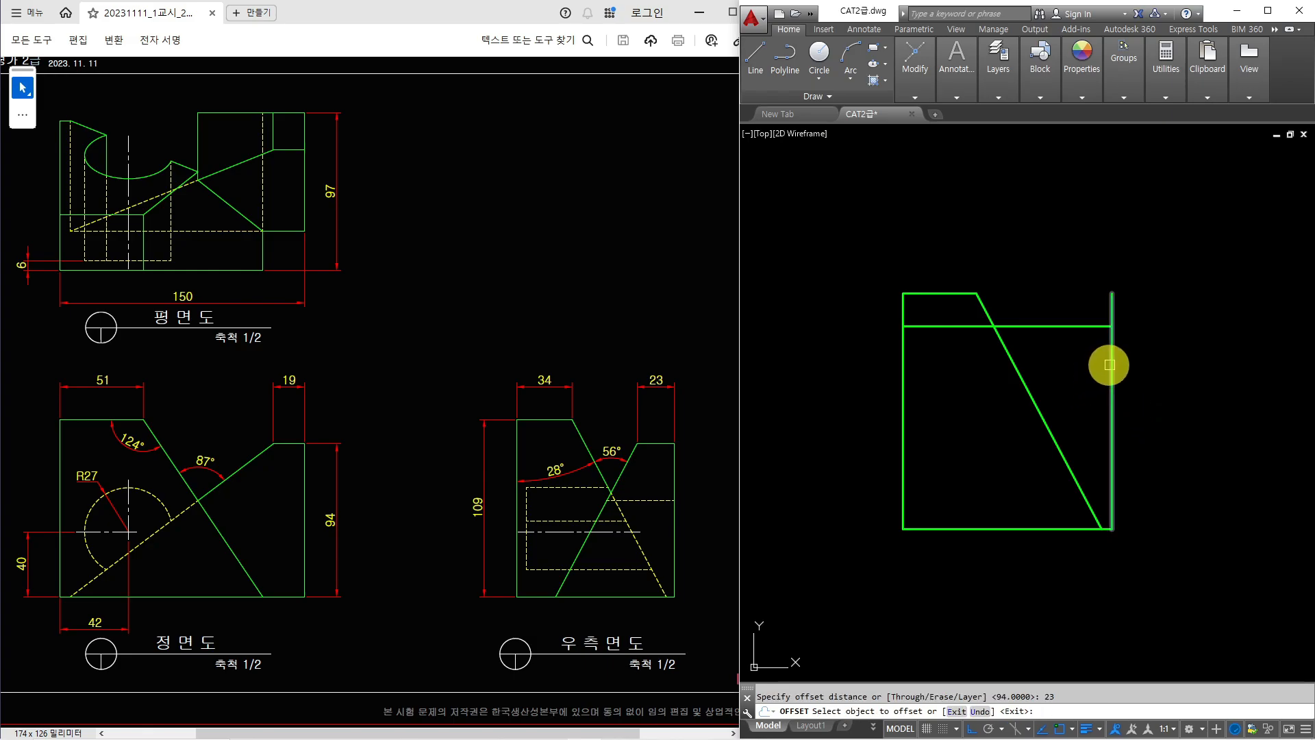
click(1112, 364)
click(1059, 349)
key(Escape)
Step: Trim both right-hand verticals above the 94 offset line, and trim that line back to the 23 offset line
text(tr)
key(Return)
key(Return)
click(1143, 302)
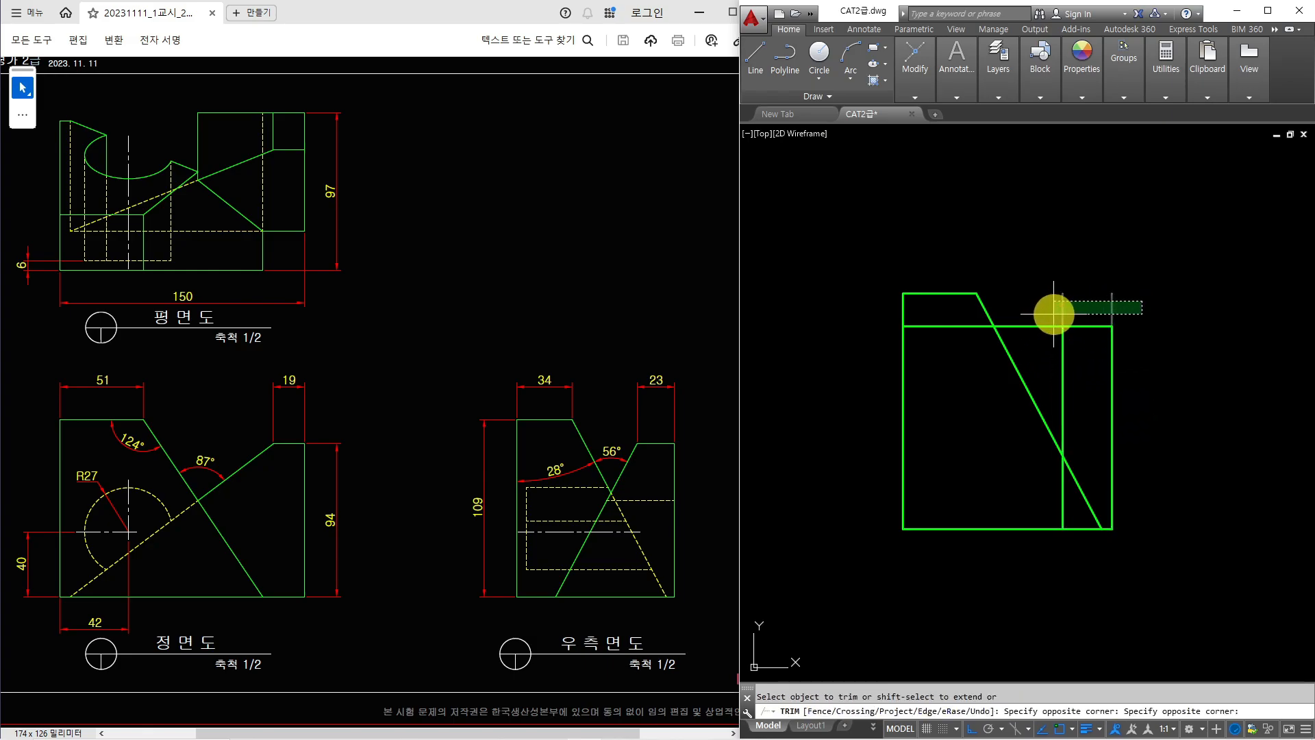
click(1054, 314)
click(967, 328)
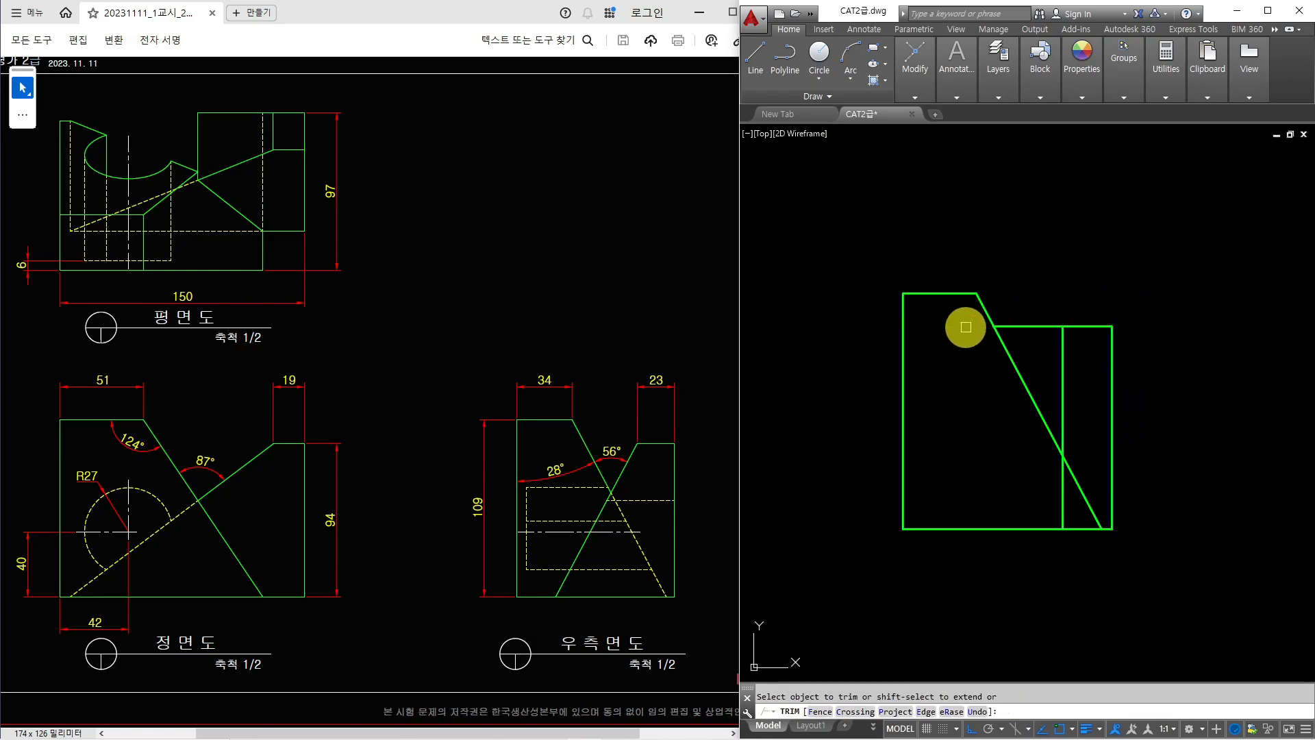
click(1032, 326)
key(Escape)
Step: Erase the vertical 23 offset line from the side view
click(1062, 361)
text(e)
key(Return)
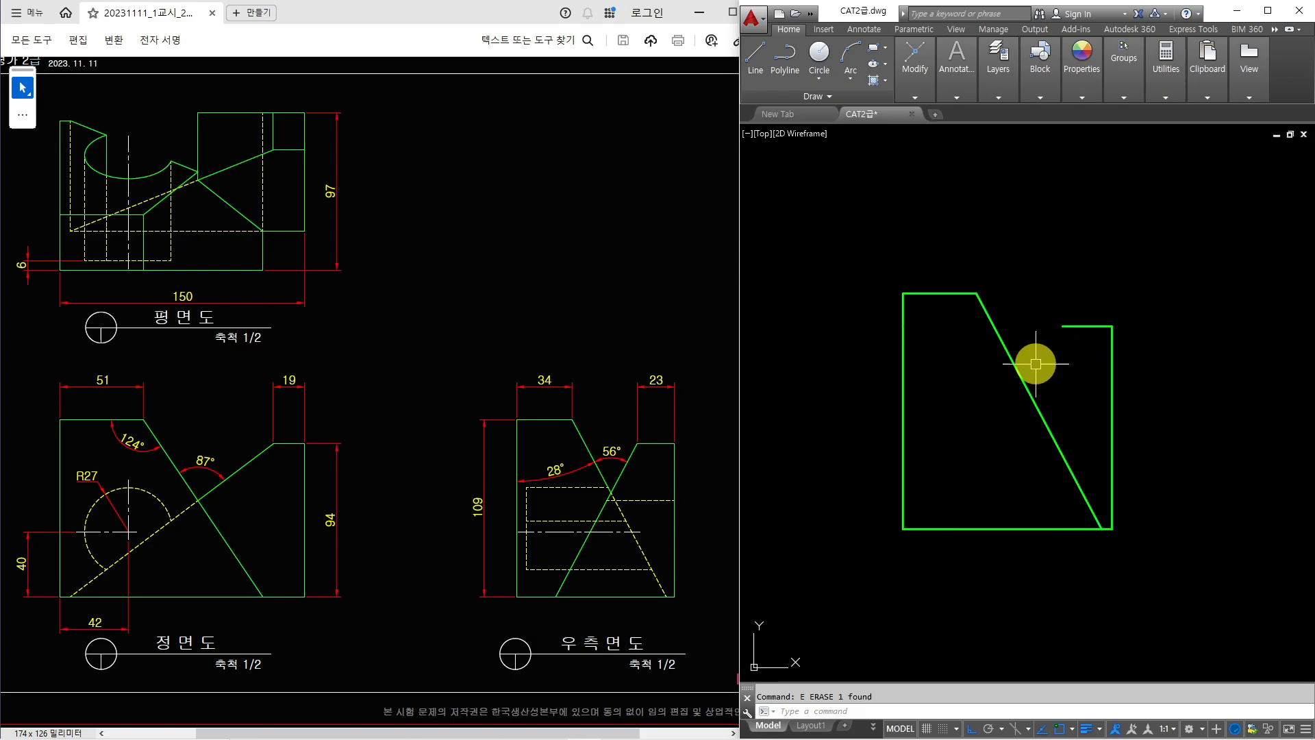
Step: Rotate a copy of the side view's 28° sloped line by -56° about a point near its middle
text(r)
key(Return)
click(1031, 385)
key(Return)
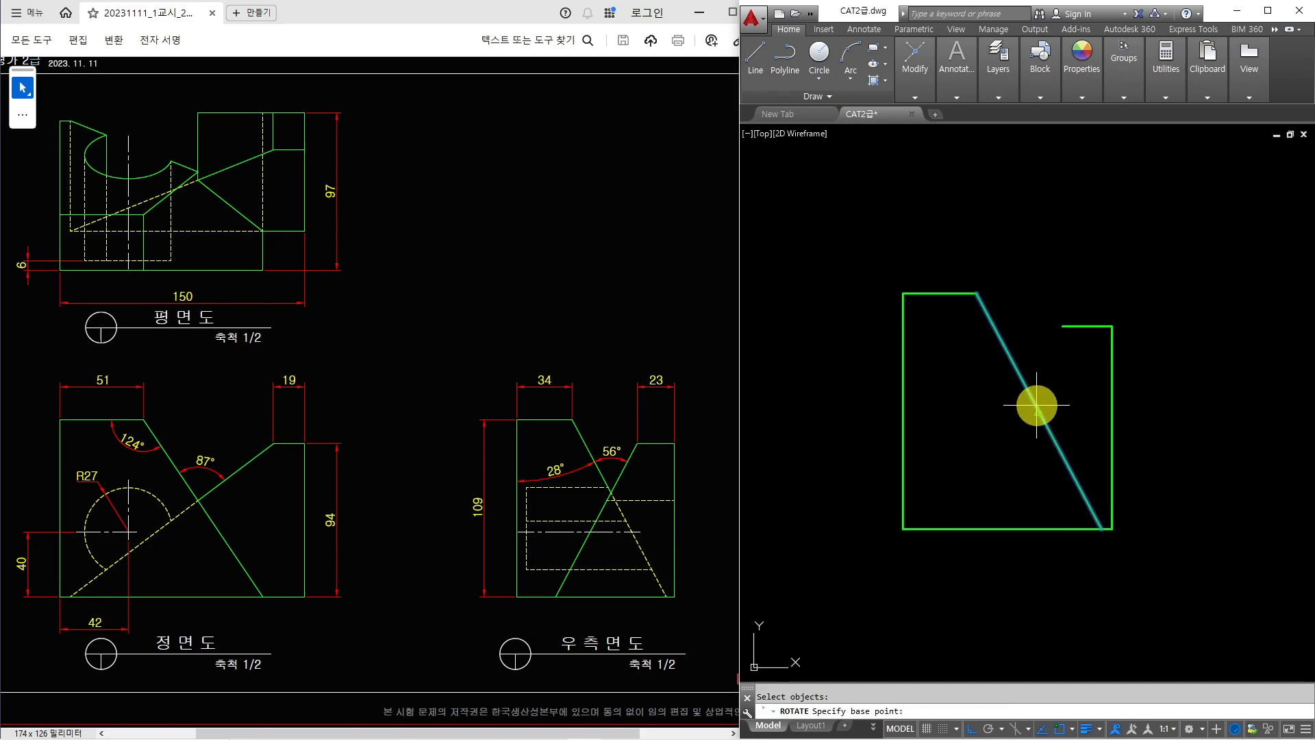
click(1037, 404)
text(c)
key(Return)
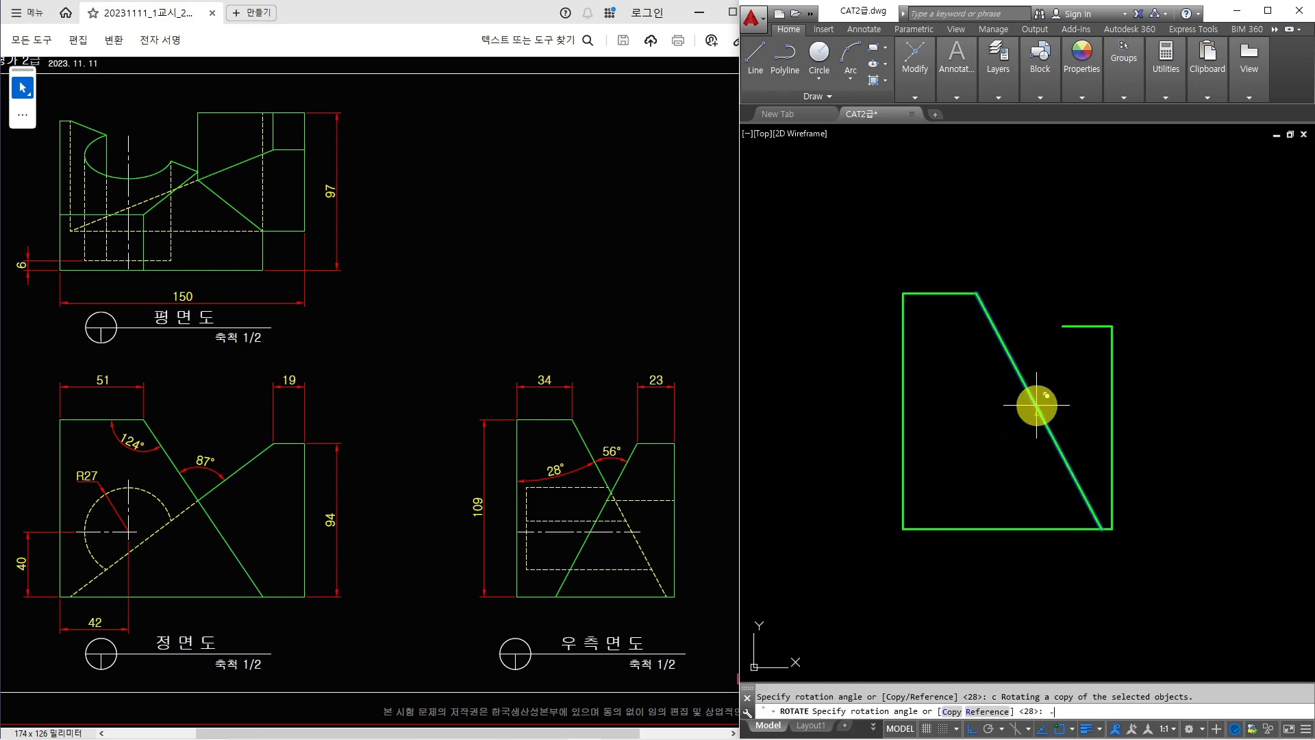
text(-56)
key(Return)
key(Escape)
Step: Move the copied sloped line by its top endpoint onto the left end of the side view's short upper-right edge
text(m)
key(Return)
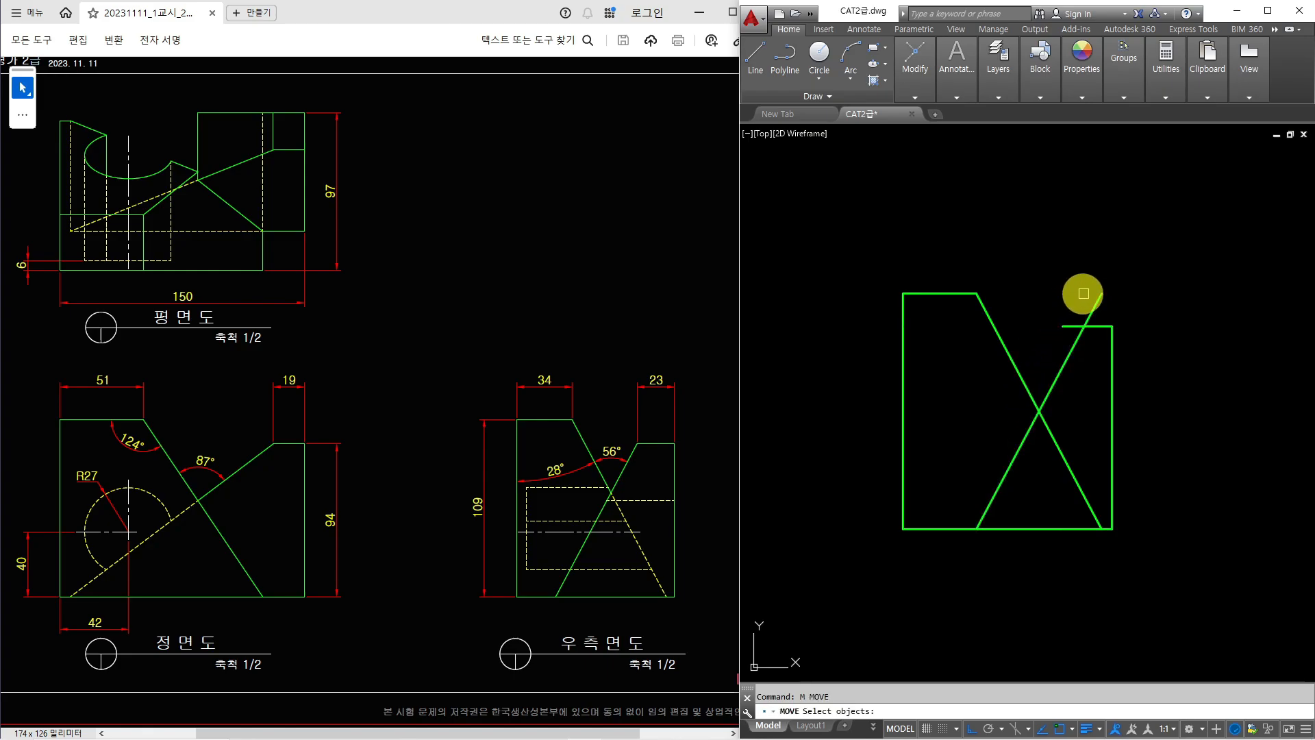
click(1096, 302)
key(Return)
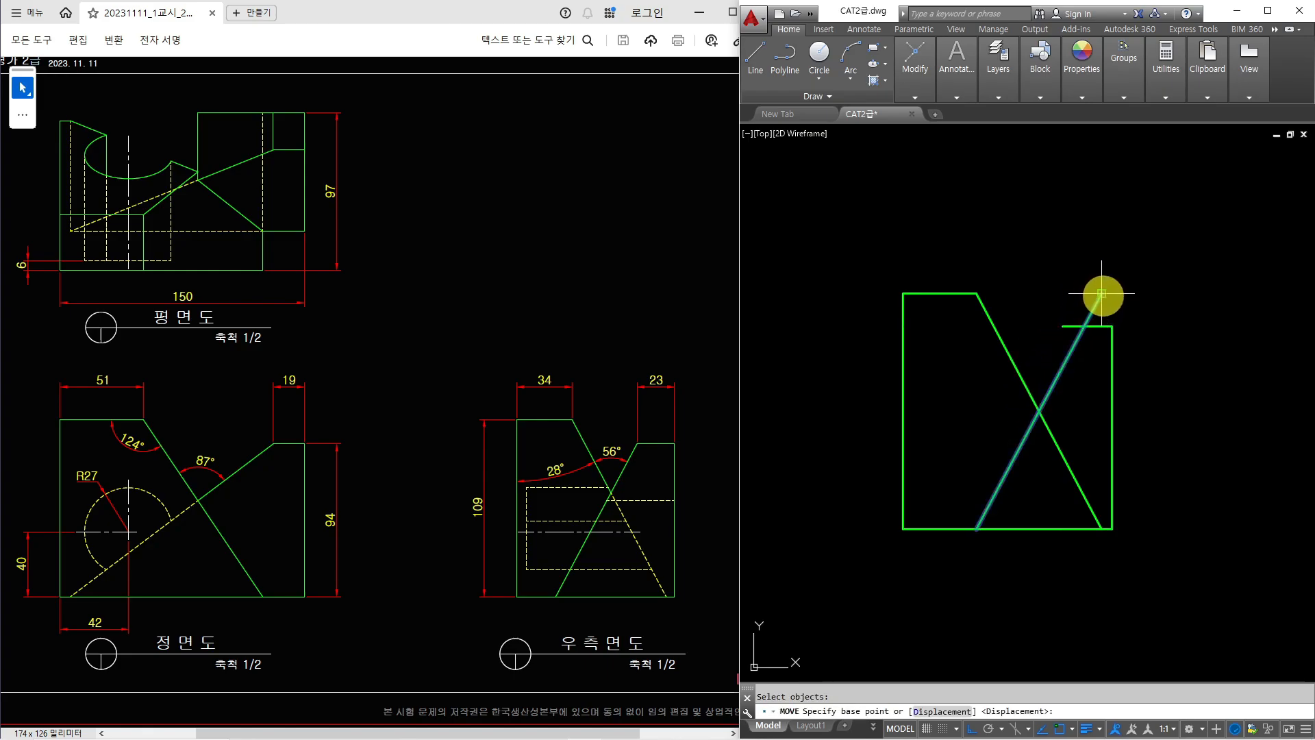
click(1101, 293)
click(1064, 331)
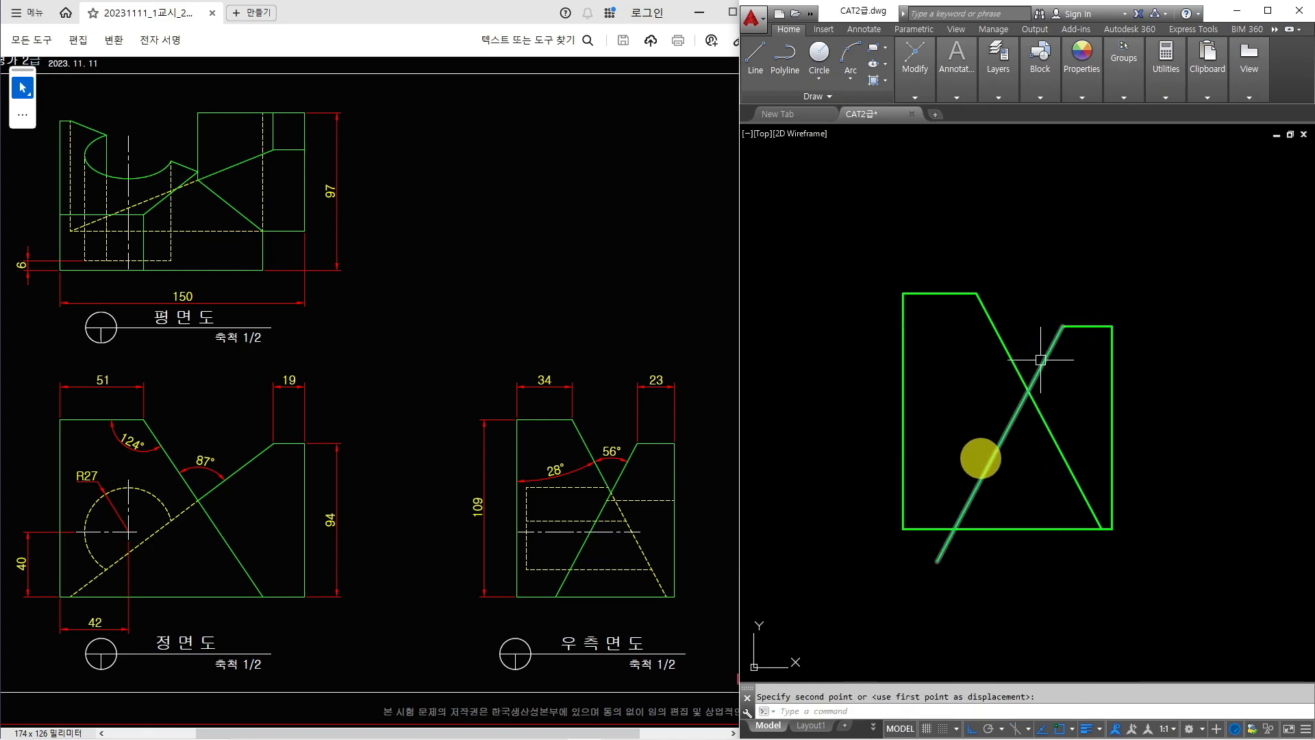
Step: Trim the moved sloped line's overhang below the side view's bottom edge
text(tr)
key(Return)
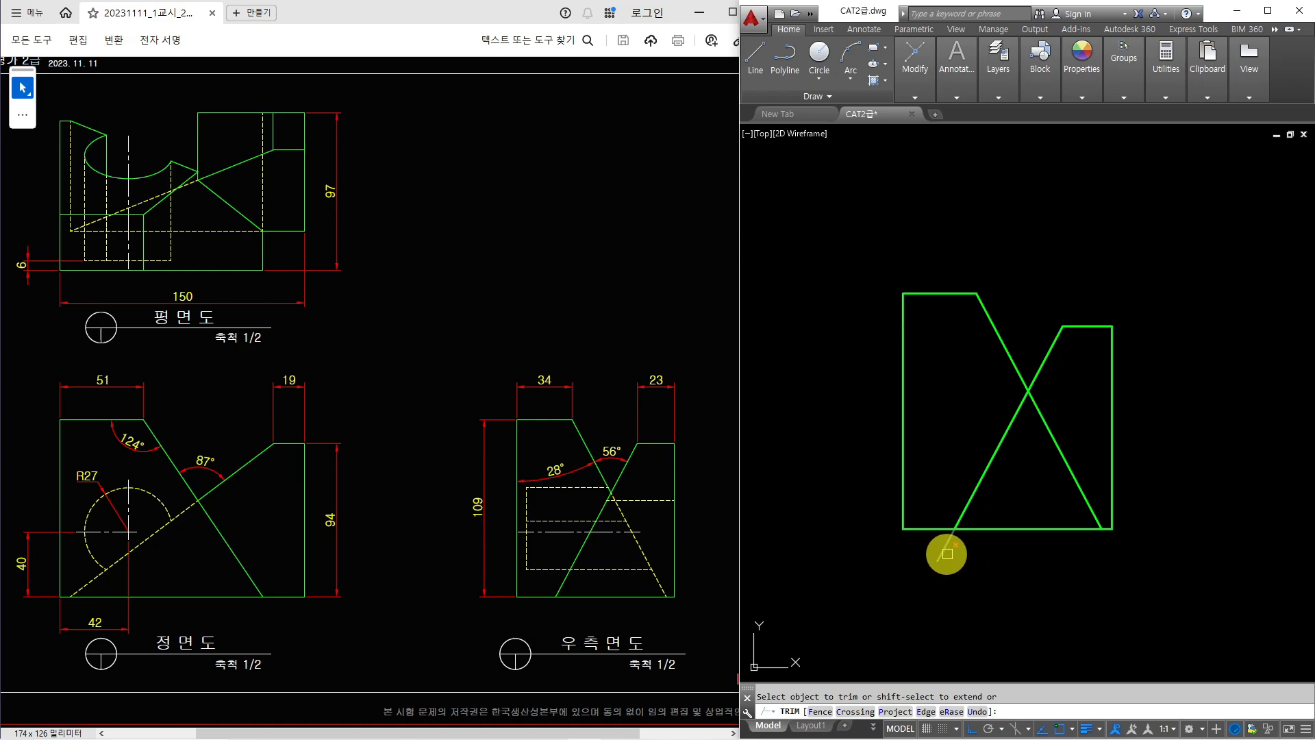
click(948, 553)
key(Escape)
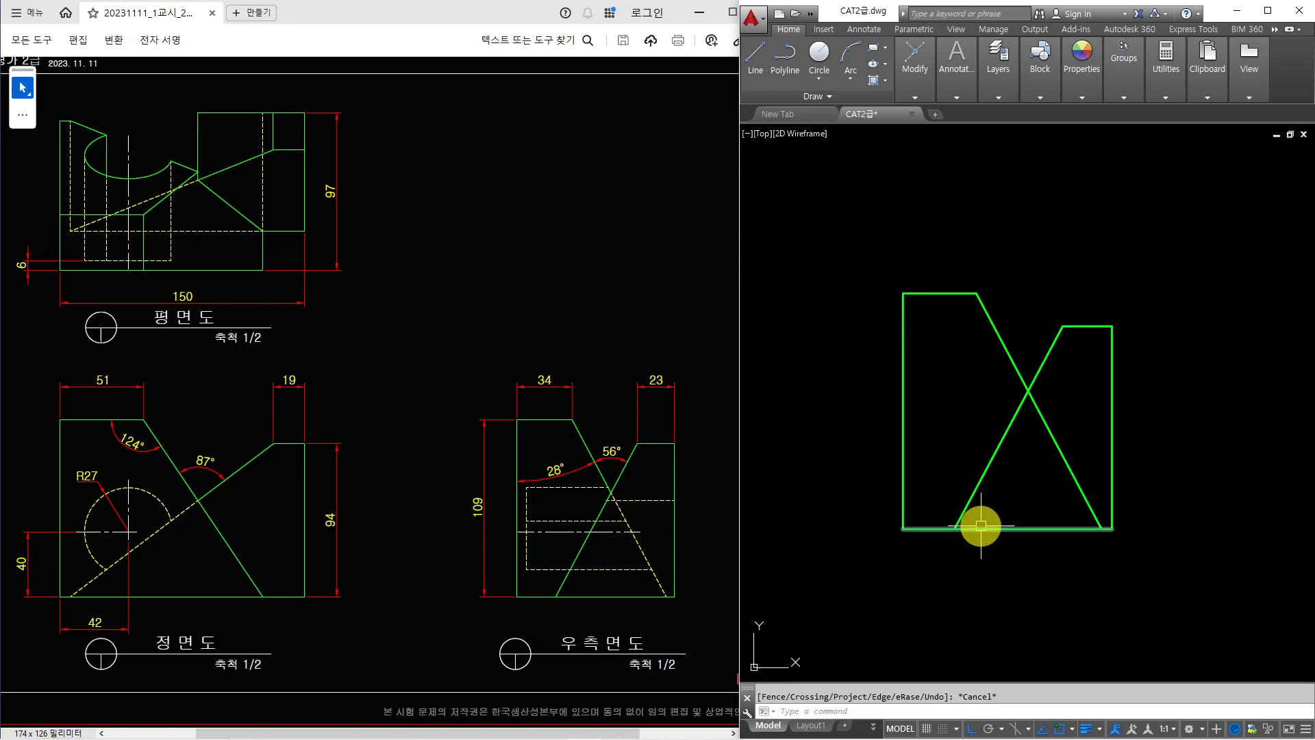
Step: Split the side view's 28° sloped line where it crosses the other slope, trimming and extending both pieces to the crossing
key(Return)
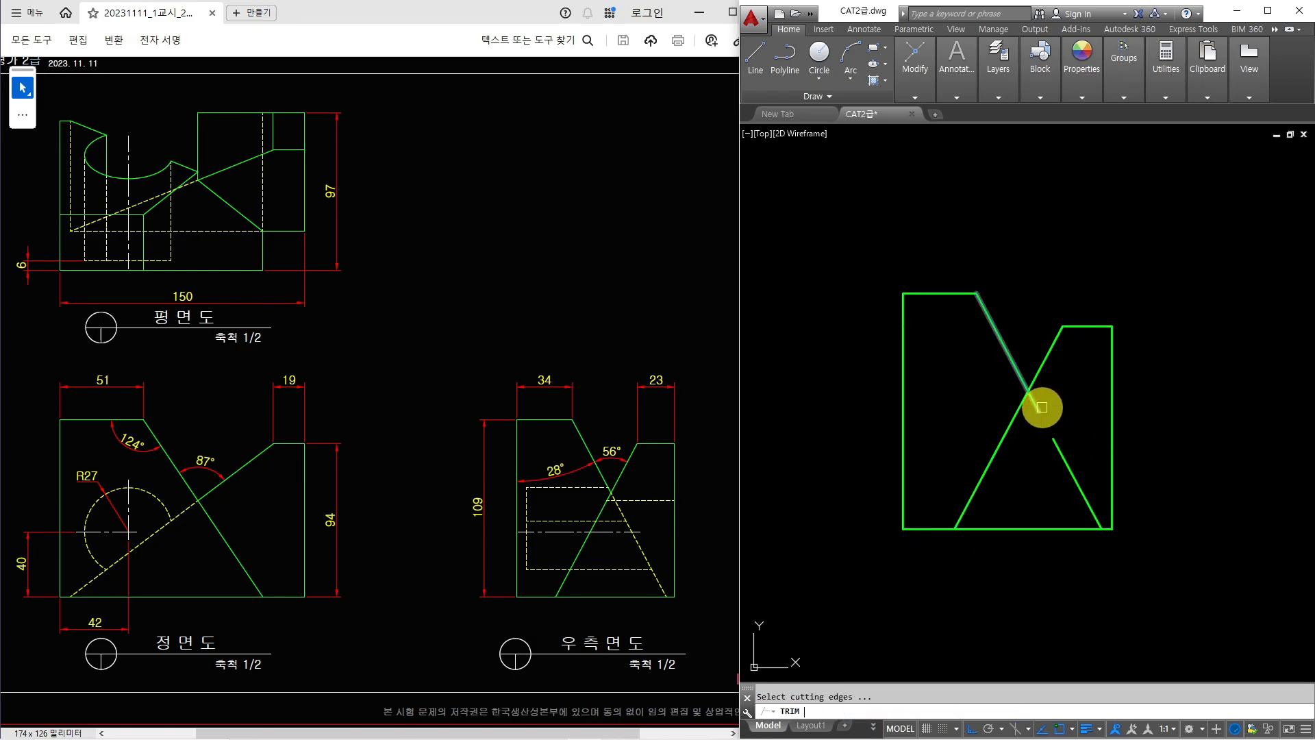
key(Return)
click(1040, 408)
shift+click(1062, 453)
key(Escape)
Step: Put the 28° slope's lower segment on the yellow dashed hidden-line layer
click(1061, 438)
click(1050, 443)
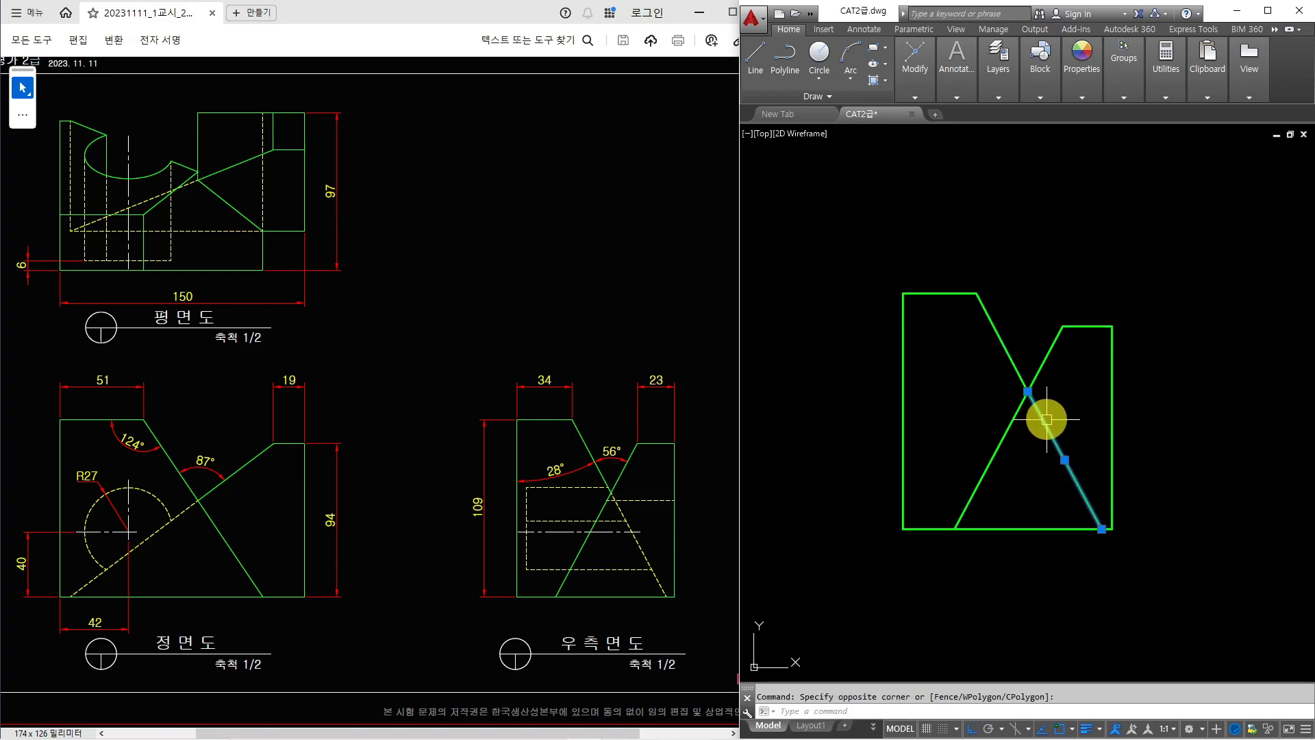
click(998, 92)
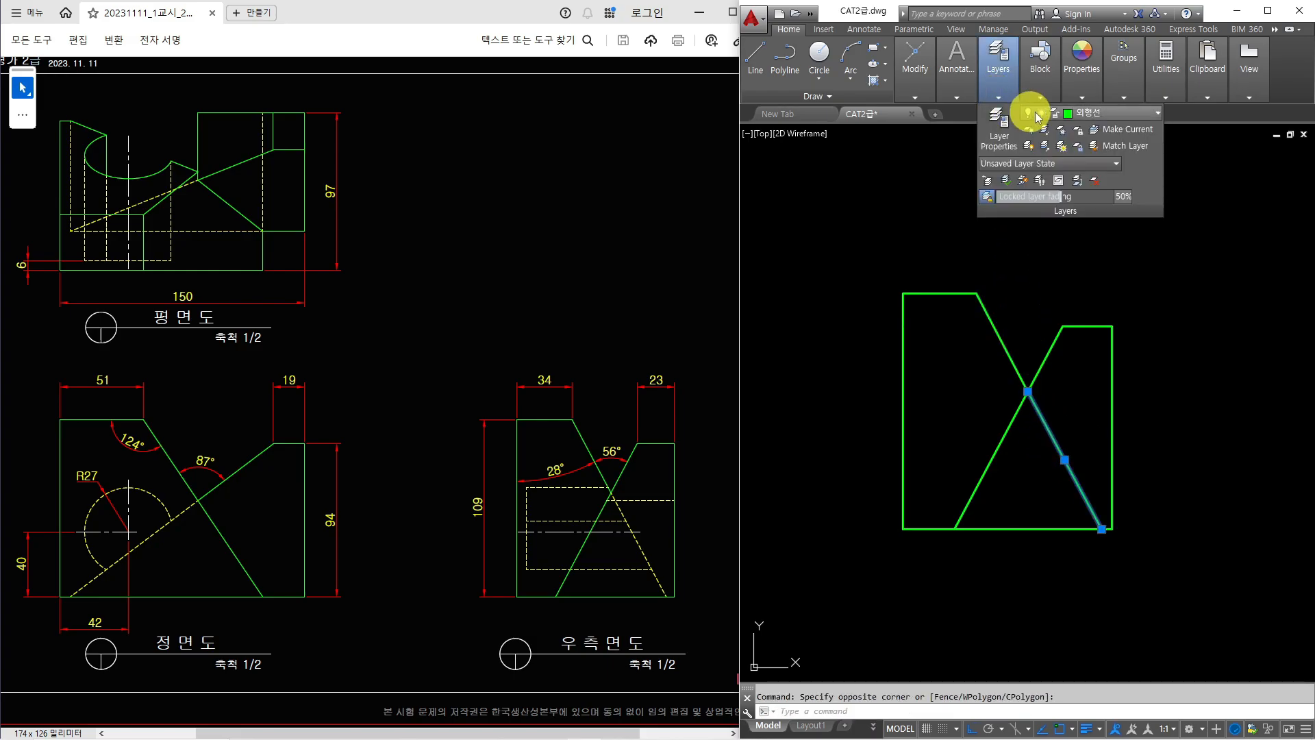
click(1064, 113)
click(1099, 195)
key(Escape)
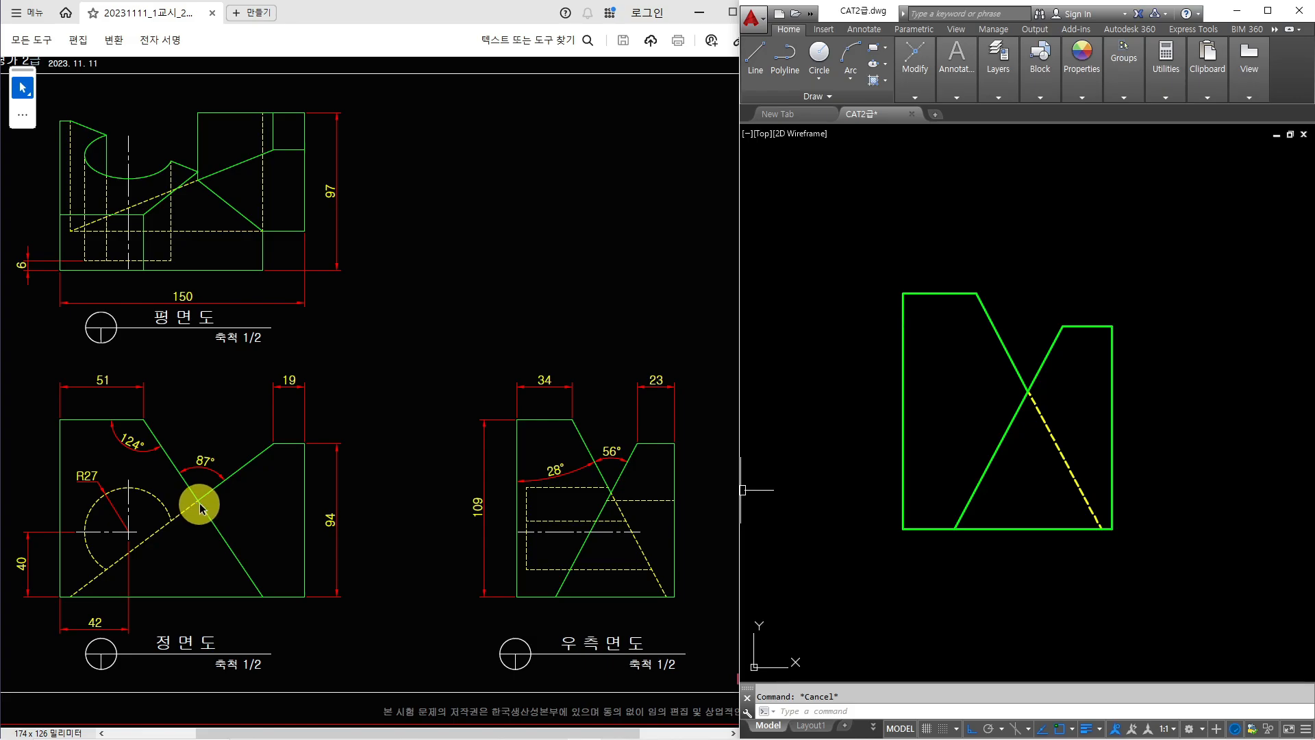
drag(0, 455, 447, 519)
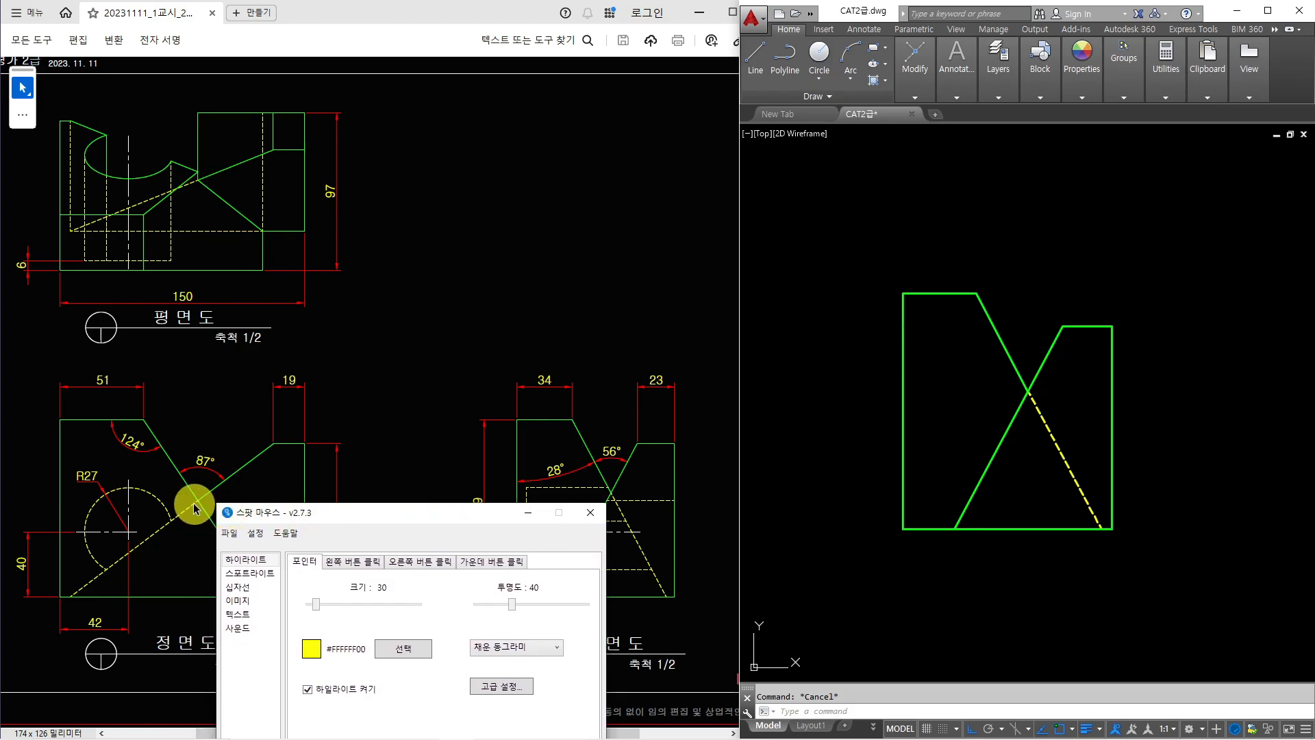
drag(602, 503, 605, 503)
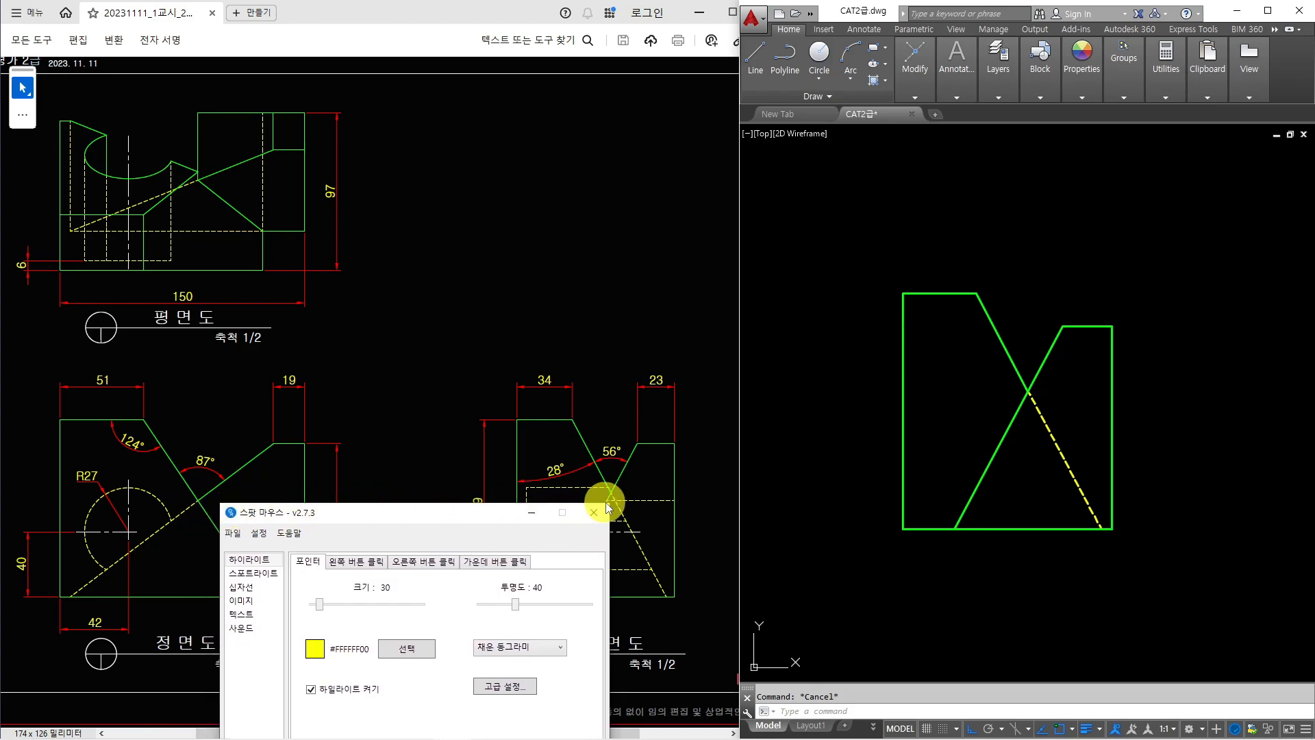
drag(475, 511, 0, 438)
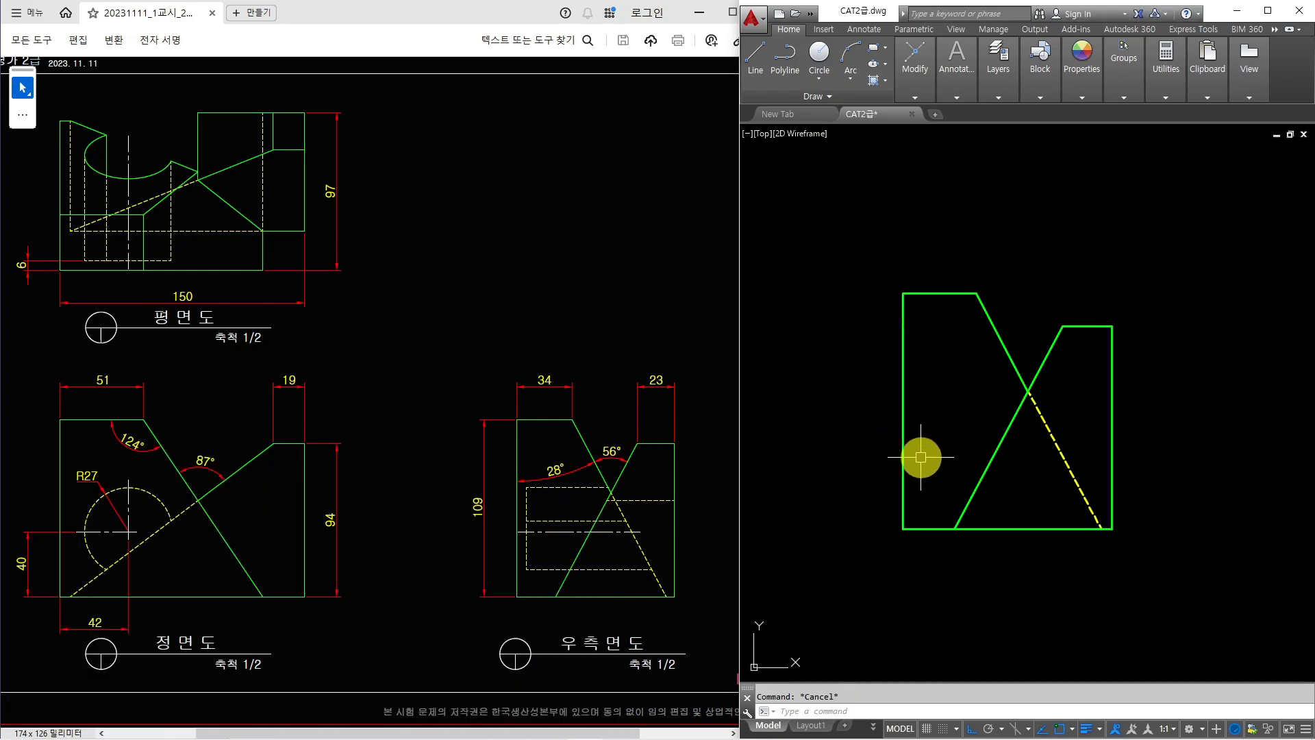
Step: Draw a horizontal projection line from the crossing of the front view's two slopes to beyond the side view's right edge
text(l)
key(space)
scroll(807, 433, down, 2)
middle_drag(809, 435, 1064, 453)
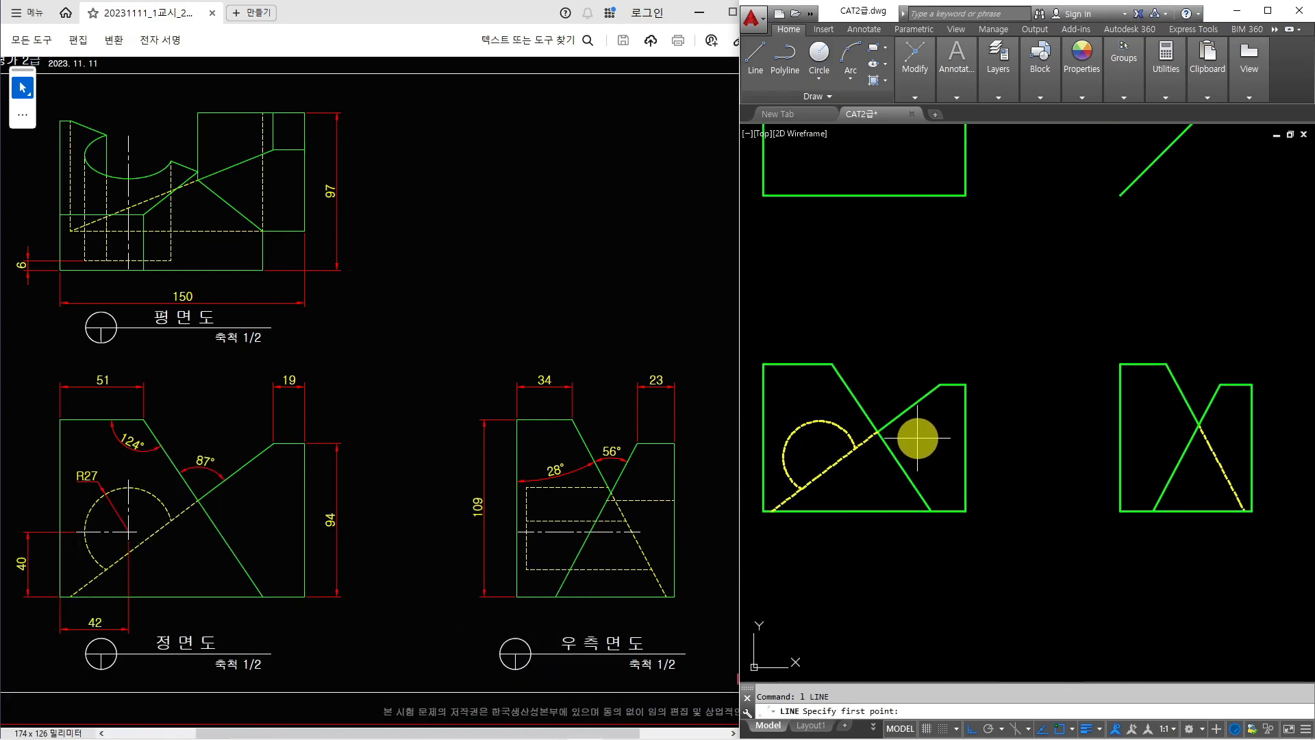
click(877, 431)
click(1288, 444)
key(Escape)
Step: Trim the projection line so it spans only from the side view's right-hand slope to its right edge
scroll(1289, 433, up, 2)
middle_drag(1208, 428, 1122, 429)
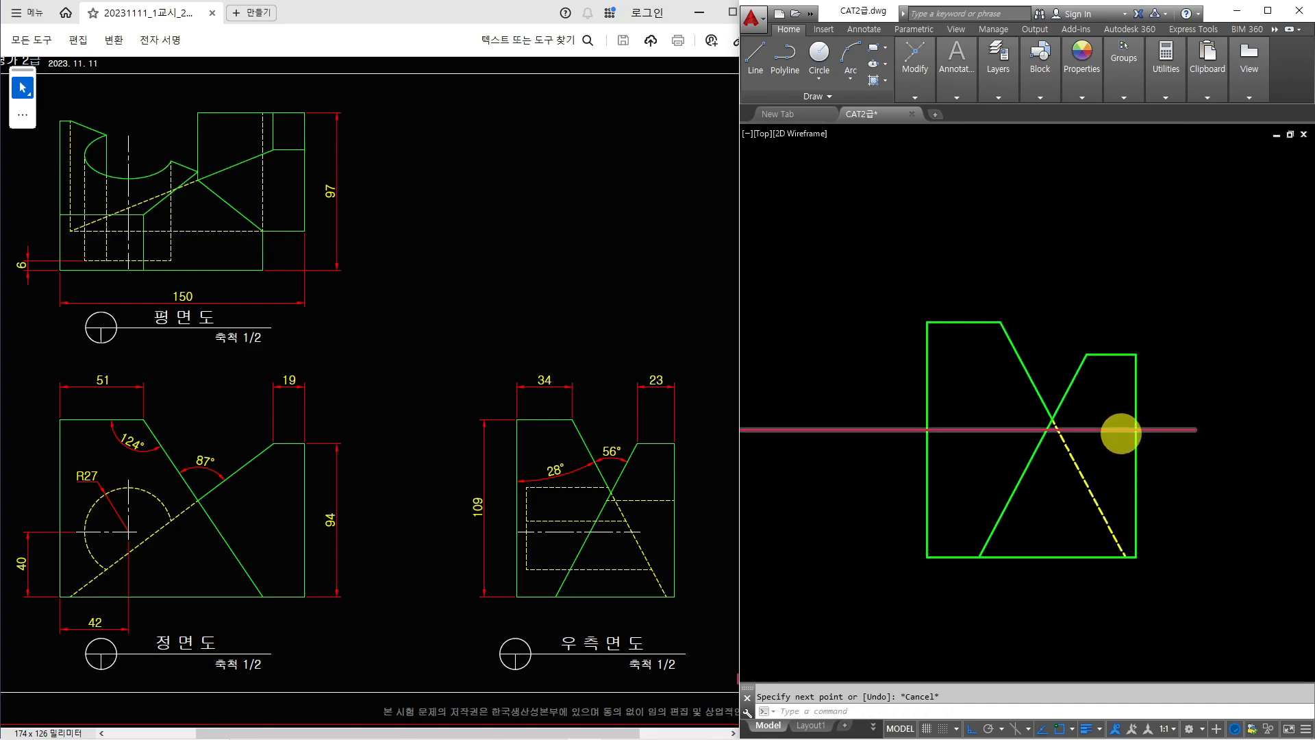
scroll(1122, 429, up, 2)
text(tr)
click(1163, 370)
click(1016, 354)
key(space)
click(946, 428)
click(1157, 428)
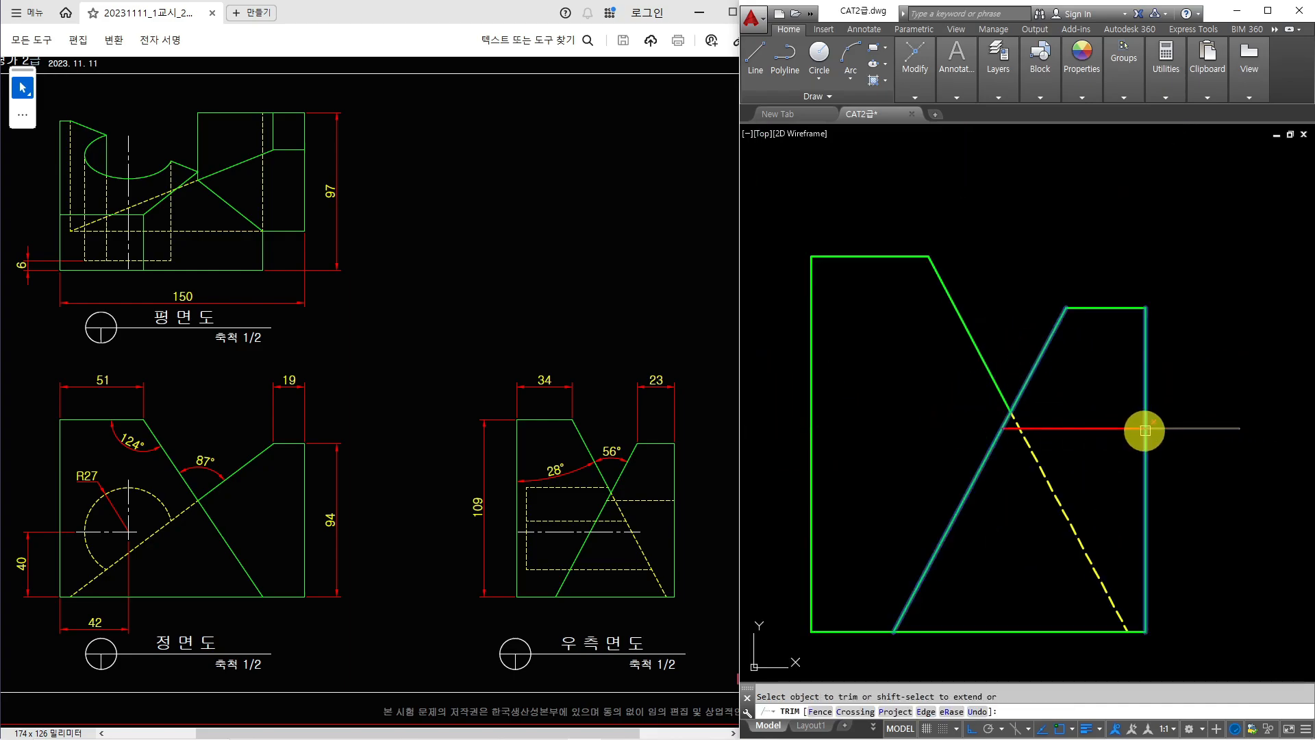
key(Escape)
Step: Match the properties of the side view's dashed sloped segment onto the trimmed projection line
click(1052, 474)
text(ma)
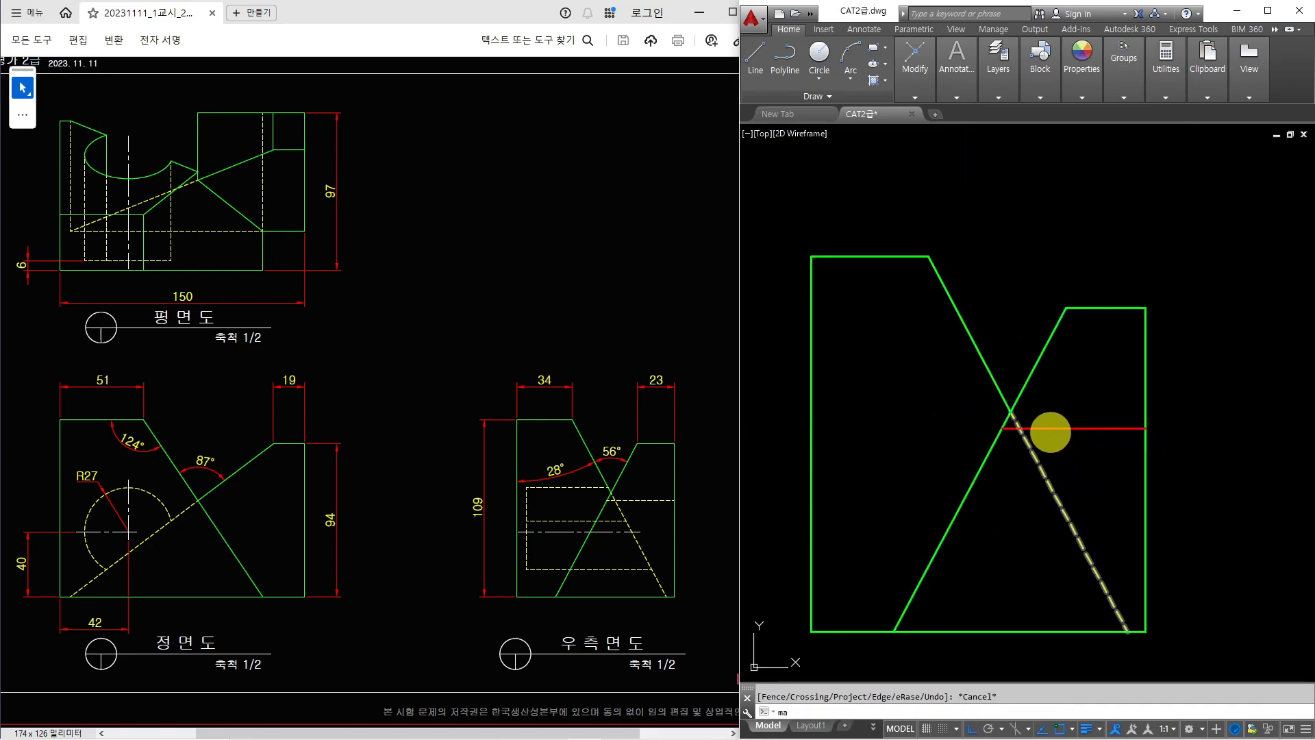
click(1053, 427)
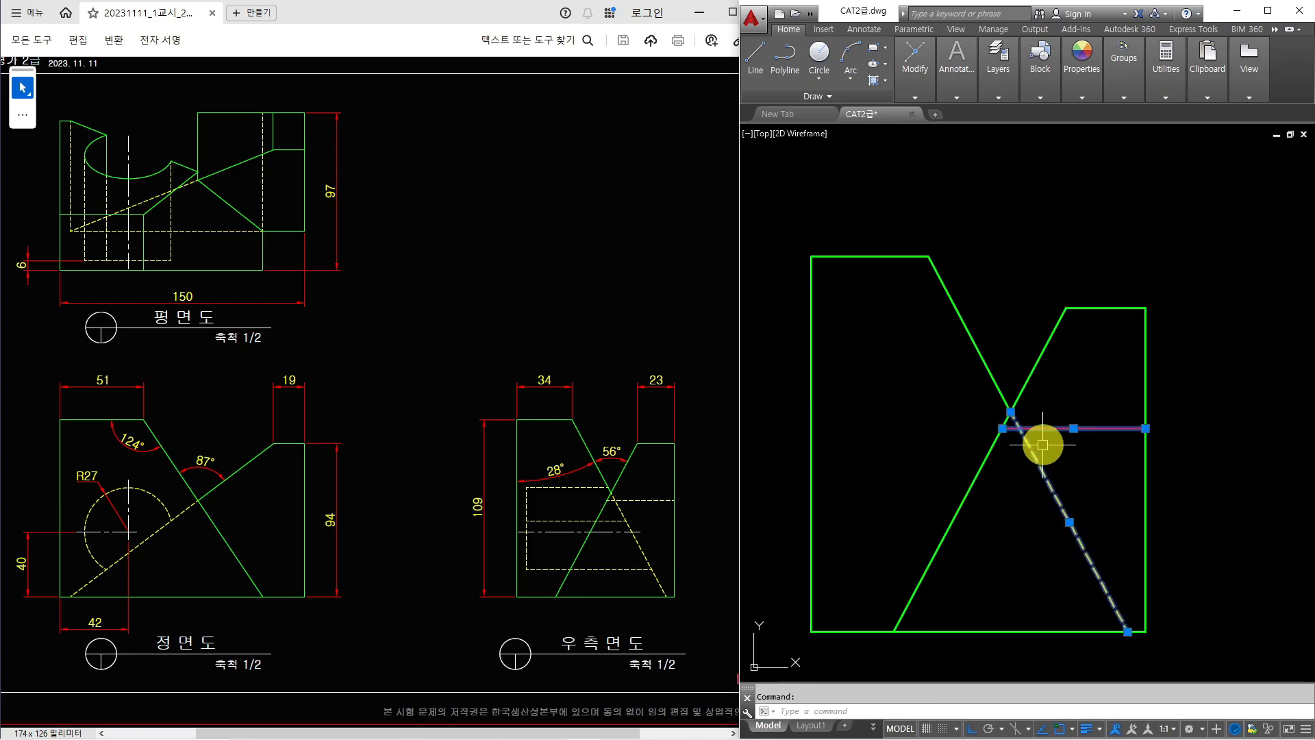
key(Escape)
text(ma)
key(space)
click(1035, 469)
click(1042, 429)
key(Escape)
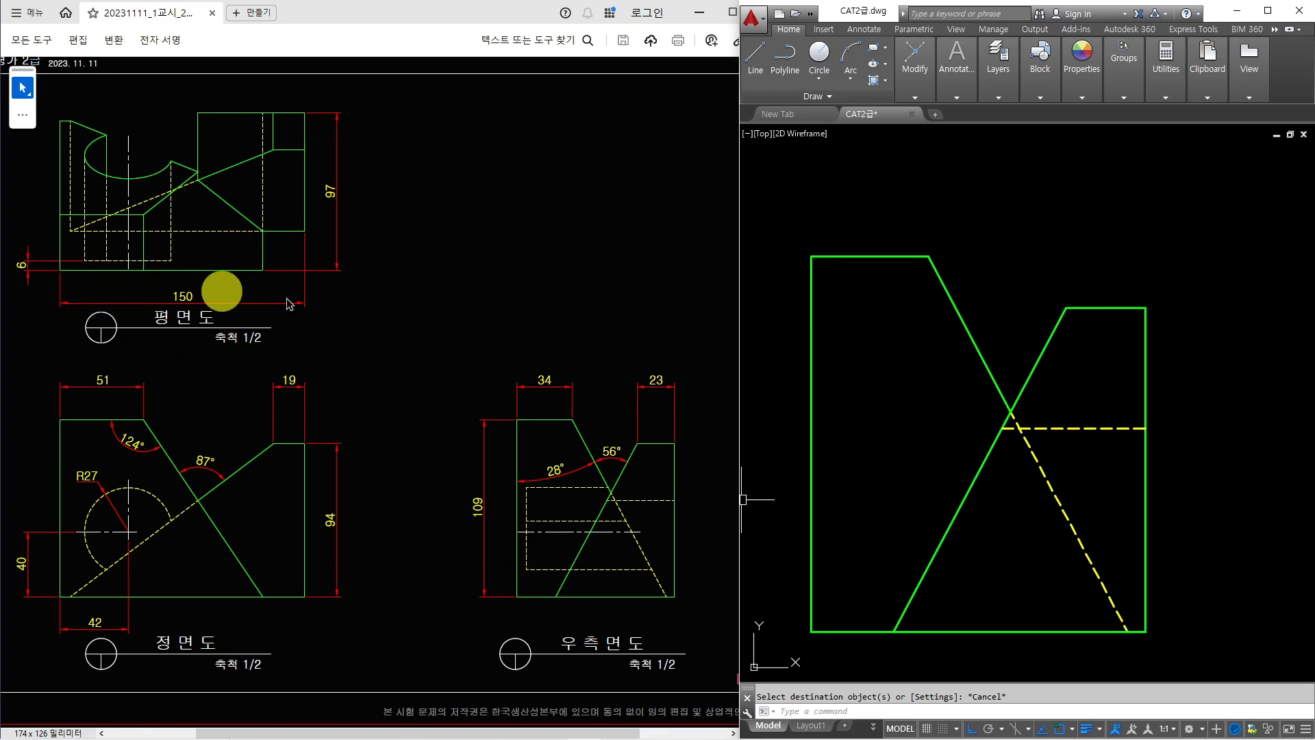
Step: Offset the left edge of the side view inward by 6
key(Escape)
text(o)
key(Return)
text(6)
key(Return)
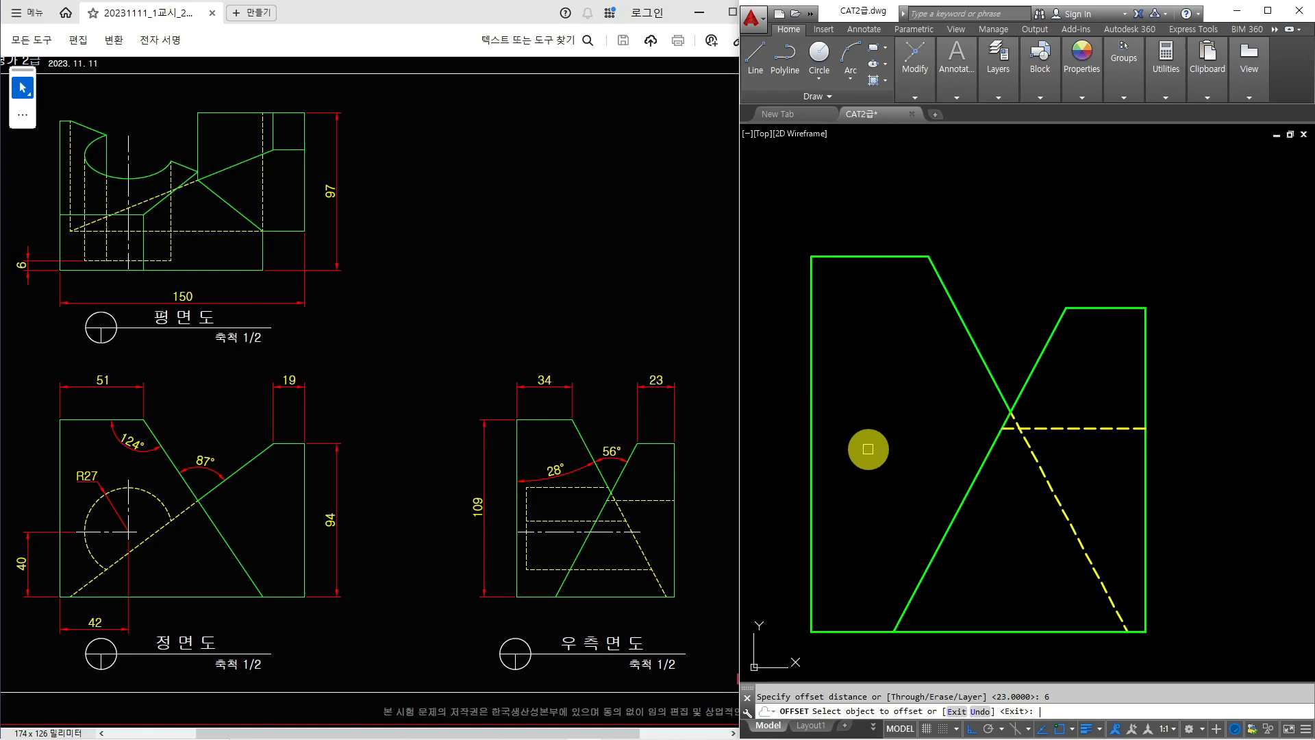
click(811, 475)
click(874, 466)
key(Escape)
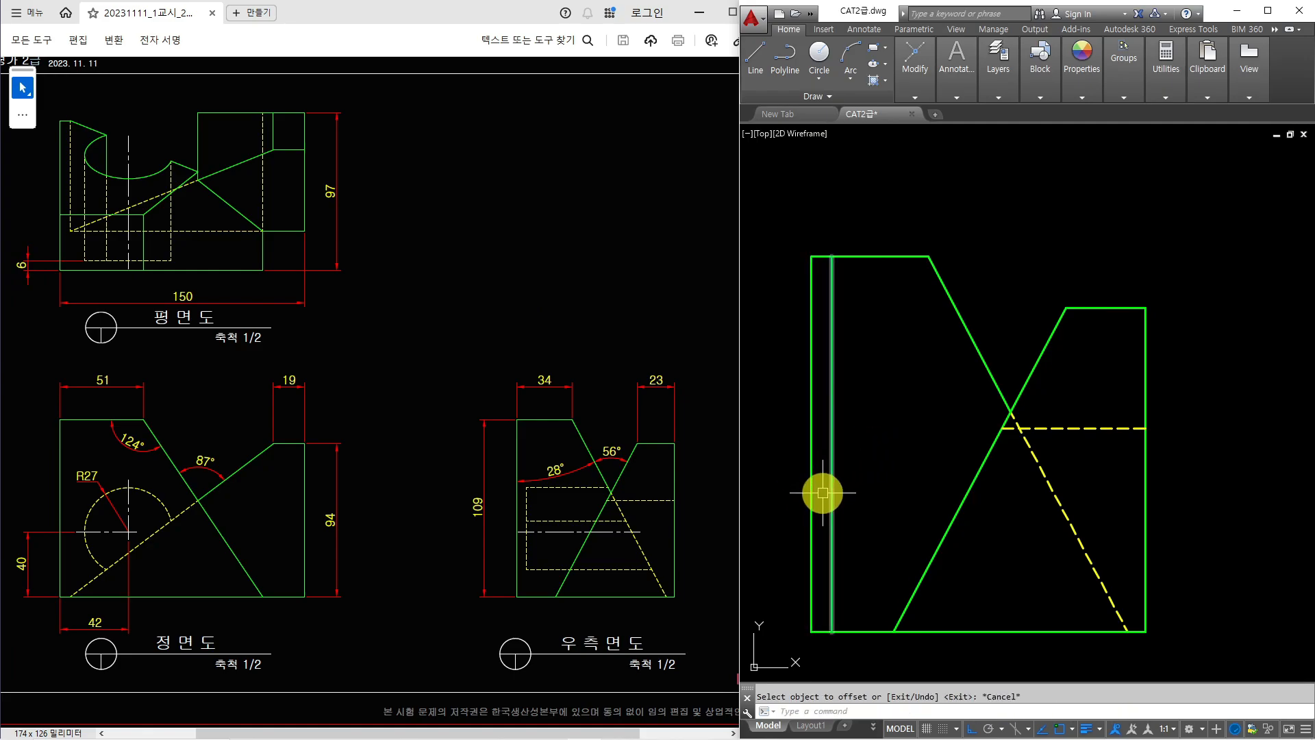
Step: Draw horizontal construction lines through both endpoints and the topmost point of the front view's dashed arc
scroll(1127, 485, down, 3)
text(xl)
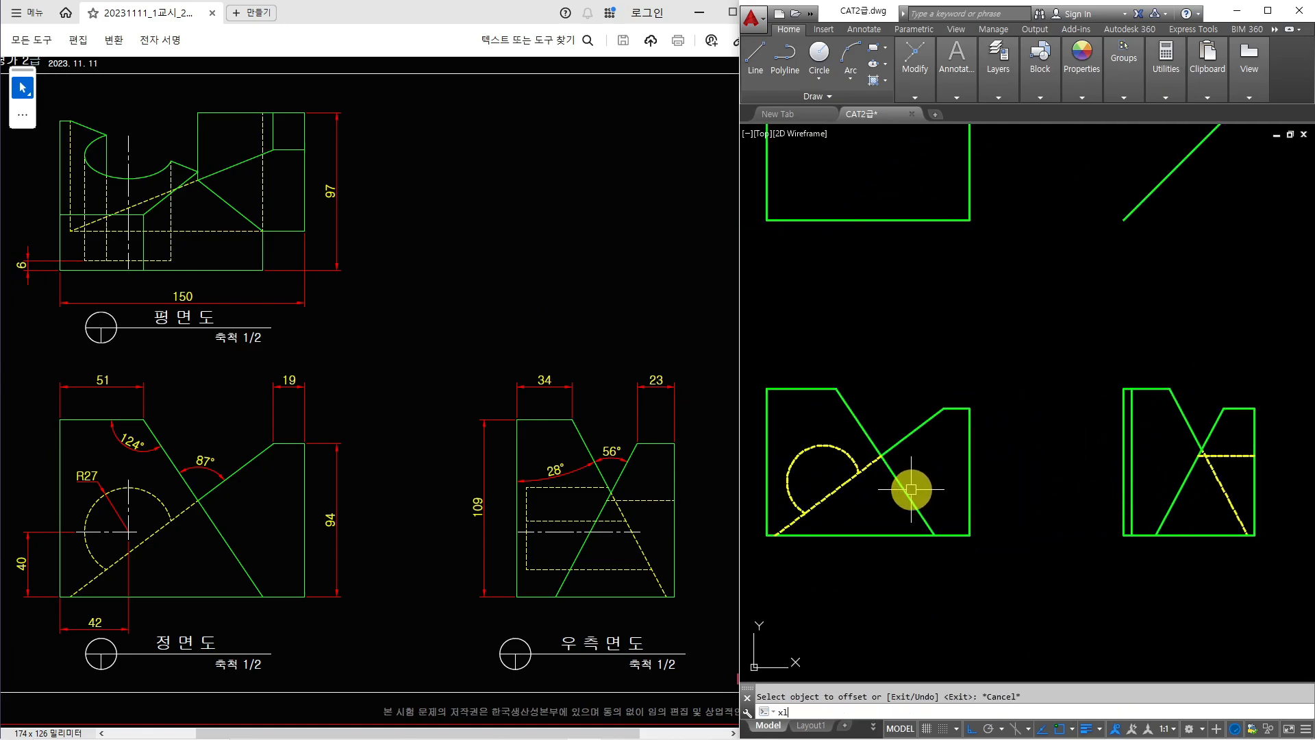
key(Return)
text(h)
key(Return)
scroll(809, 508, up, 3)
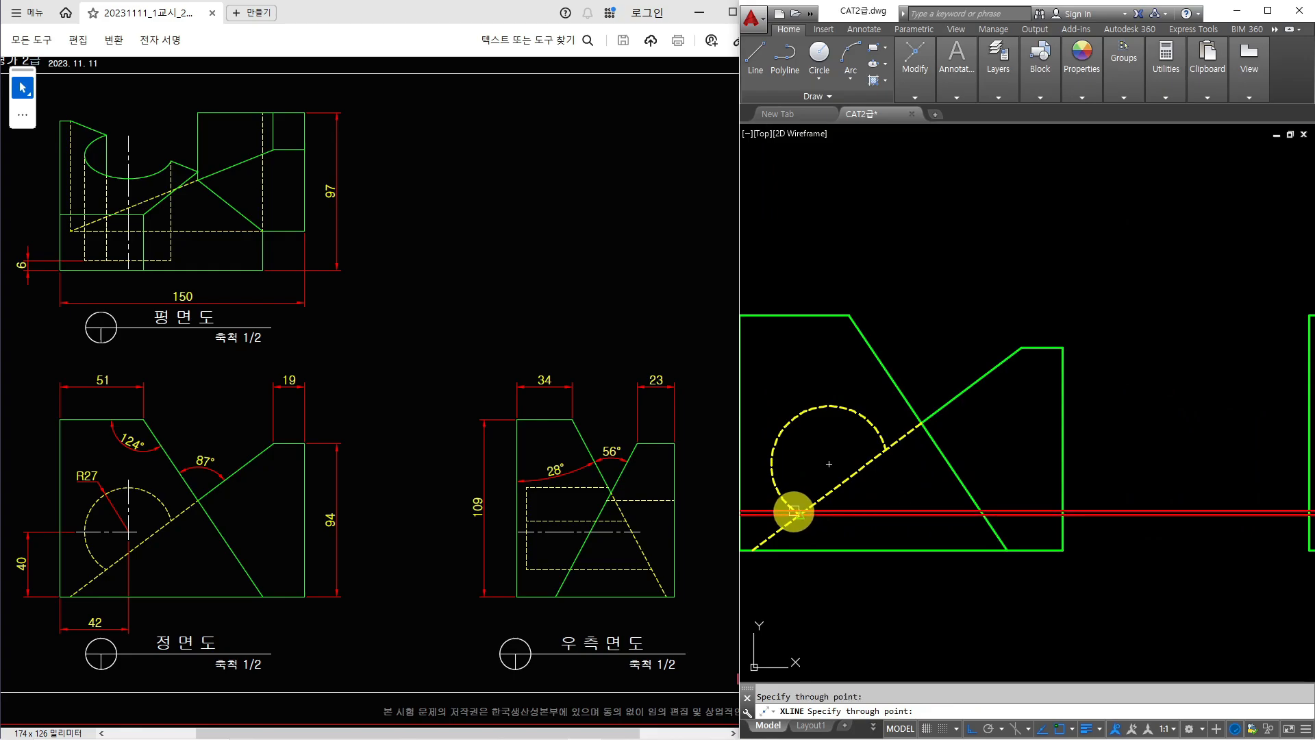
click(883, 448)
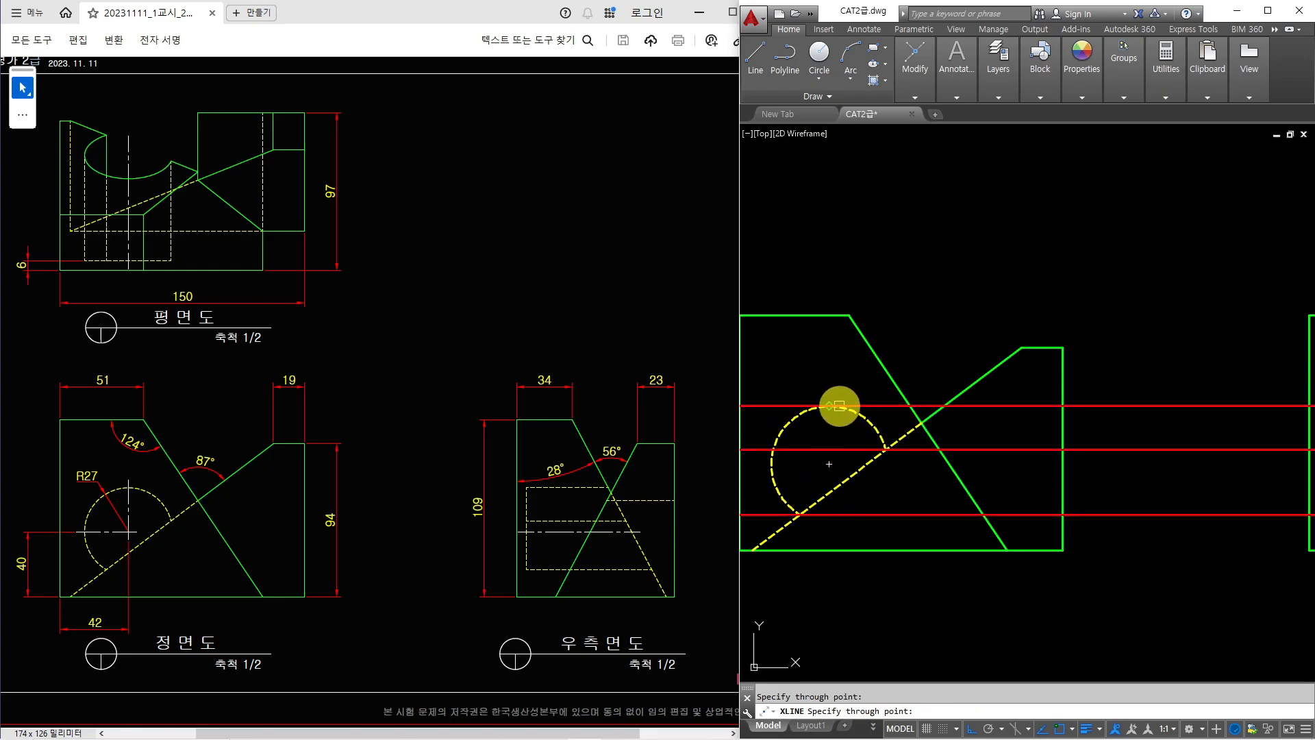
click(840, 406)
key(Return)
Step: Fillet the side view's inward offset line into square corners with the highest and lowest construction lines
middle_drag(1227, 473, 847, 465)
text(tr)
key(Return)
key(Escape)
text(f)
key(Return)
click(941, 411)
click(956, 395)
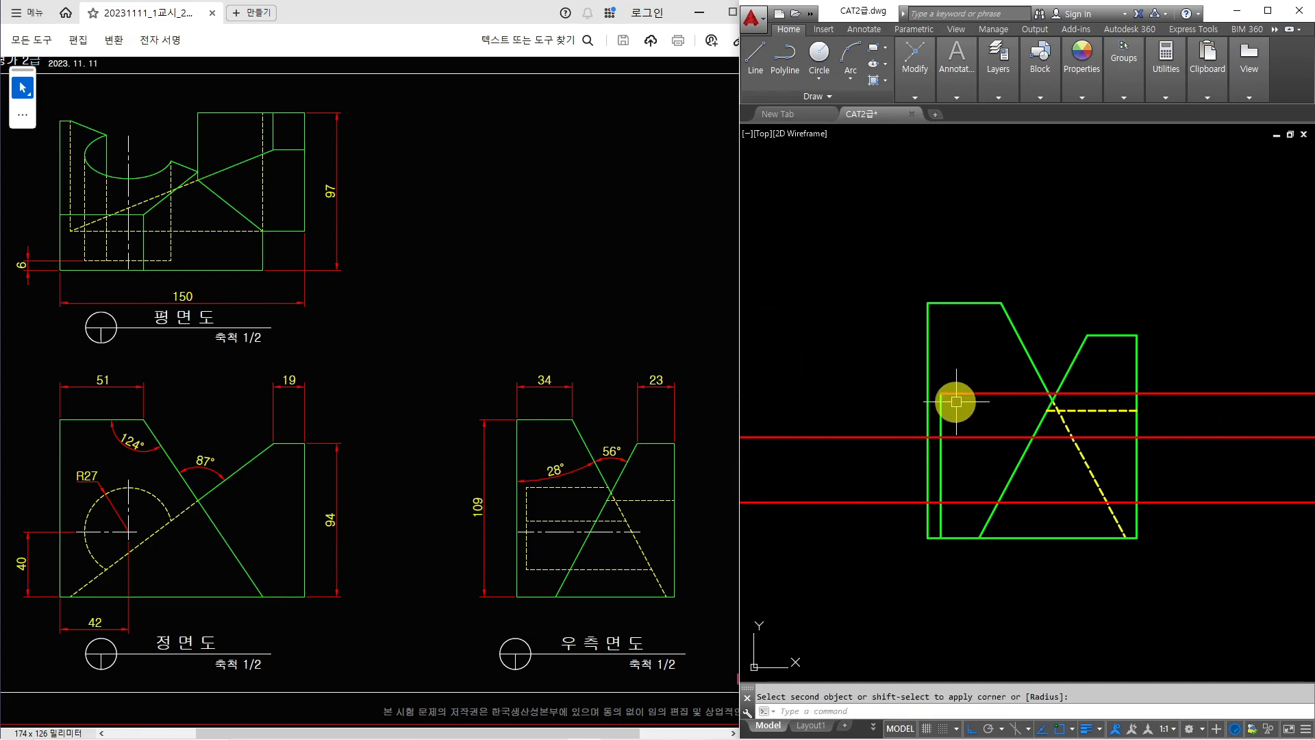
key(Return)
click(940, 464)
click(964, 503)
key(Escape)
Step: Trim the middle construction line where it extends left of the side view's offset line
text(tr)
key(Return)
click(939, 474)
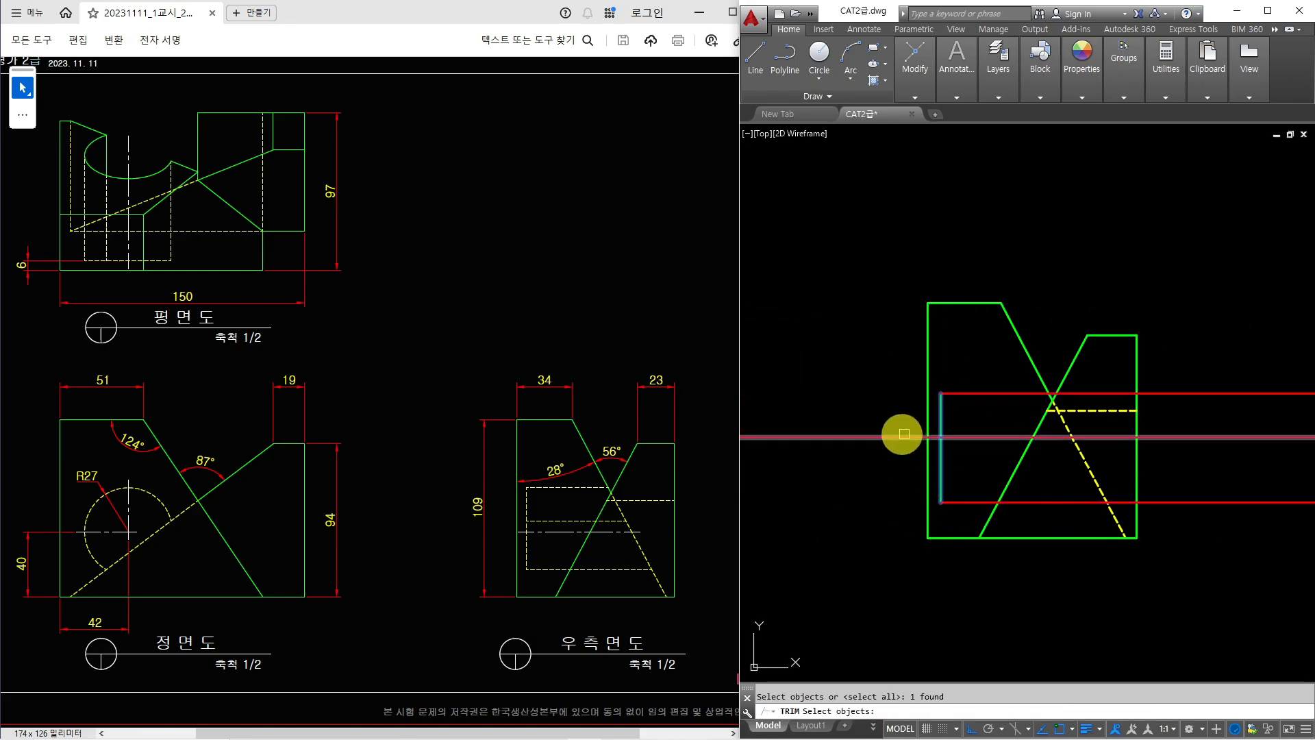
key(Return)
click(904, 435)
key(Return)
Step: Trim the three horizontal lines to the right of the side view's descending slope and its dashed continuation
key(Return)
click(1040, 375)
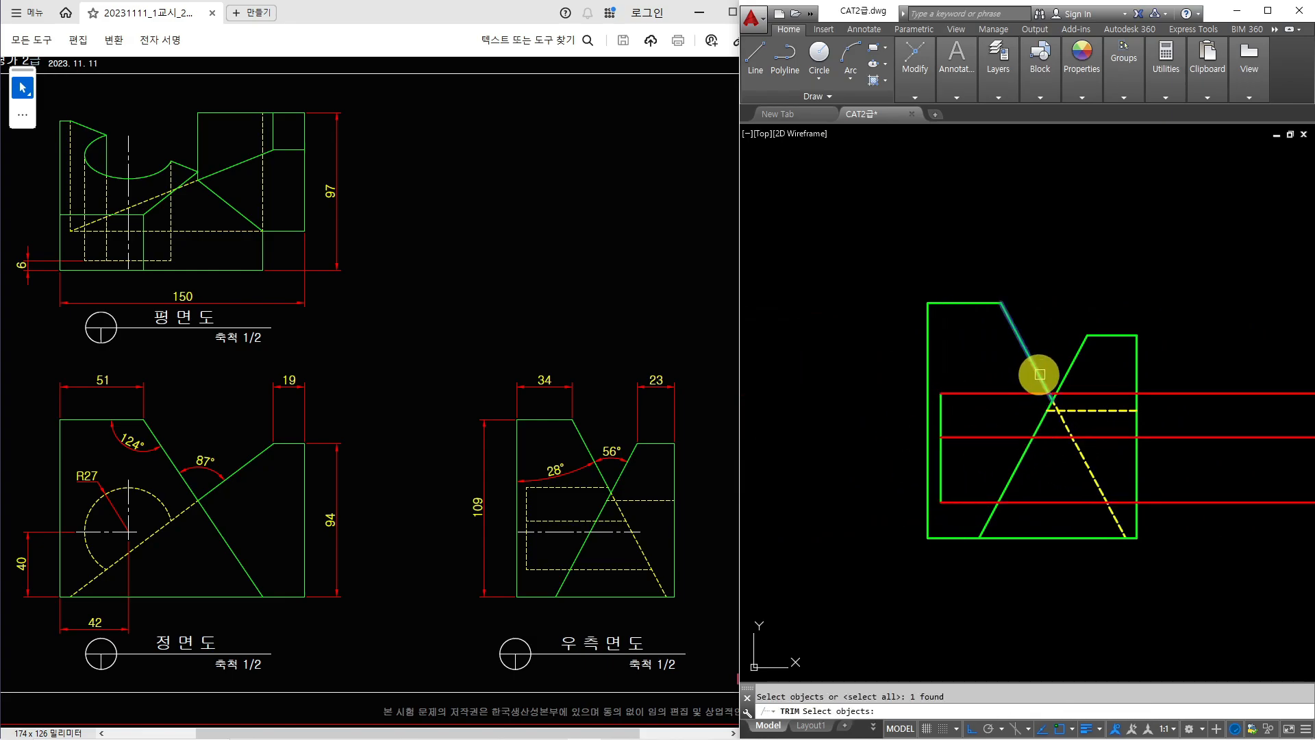
key(Return)
scroll(1092, 473, up, 2)
click(1209, 295)
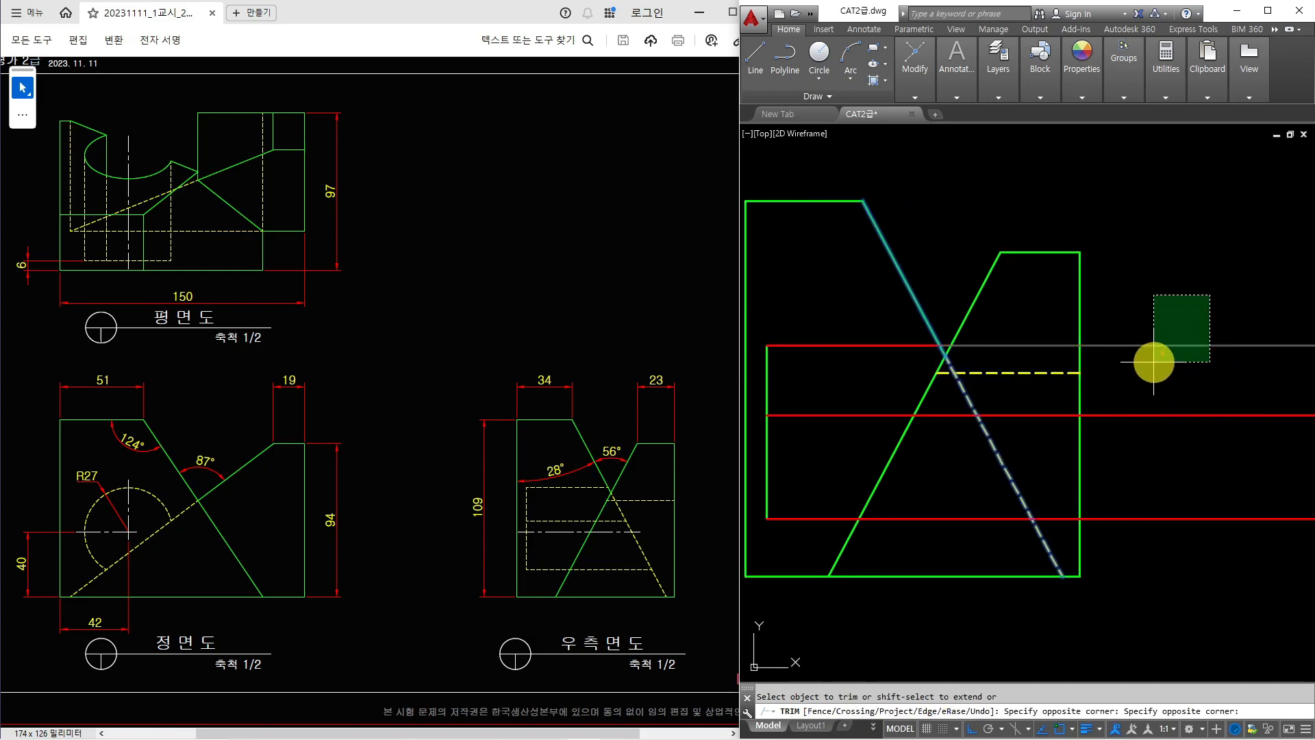
click(1154, 362)
click(1205, 470)
click(1152, 557)
click(1193, 370)
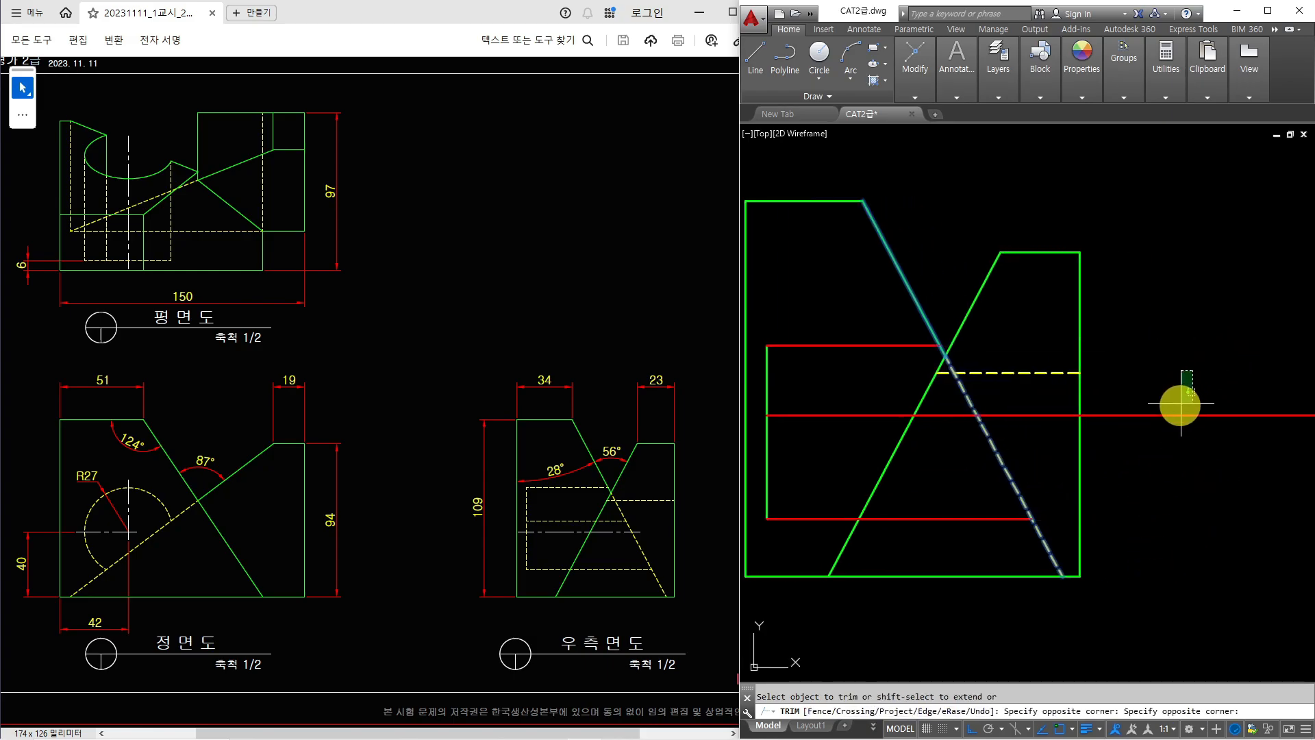
click(1160, 446)
middle_drag(907, 457, 933, 455)
key(Escape)
Step: Match the dashed slope's properties onto the side view's offset line and the three trimmed horizontal lines
text(m)
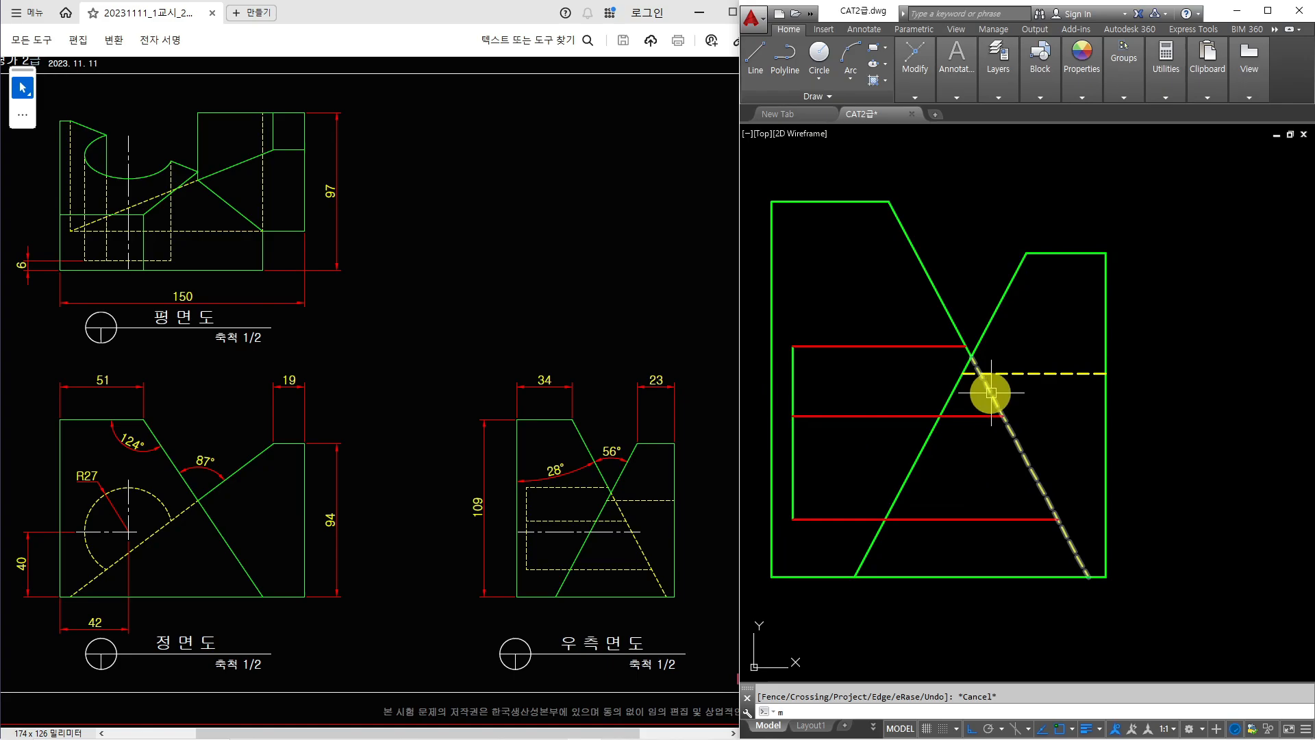
text(a)
key(Return)
click(991, 392)
click(847, 322)
click(751, 564)
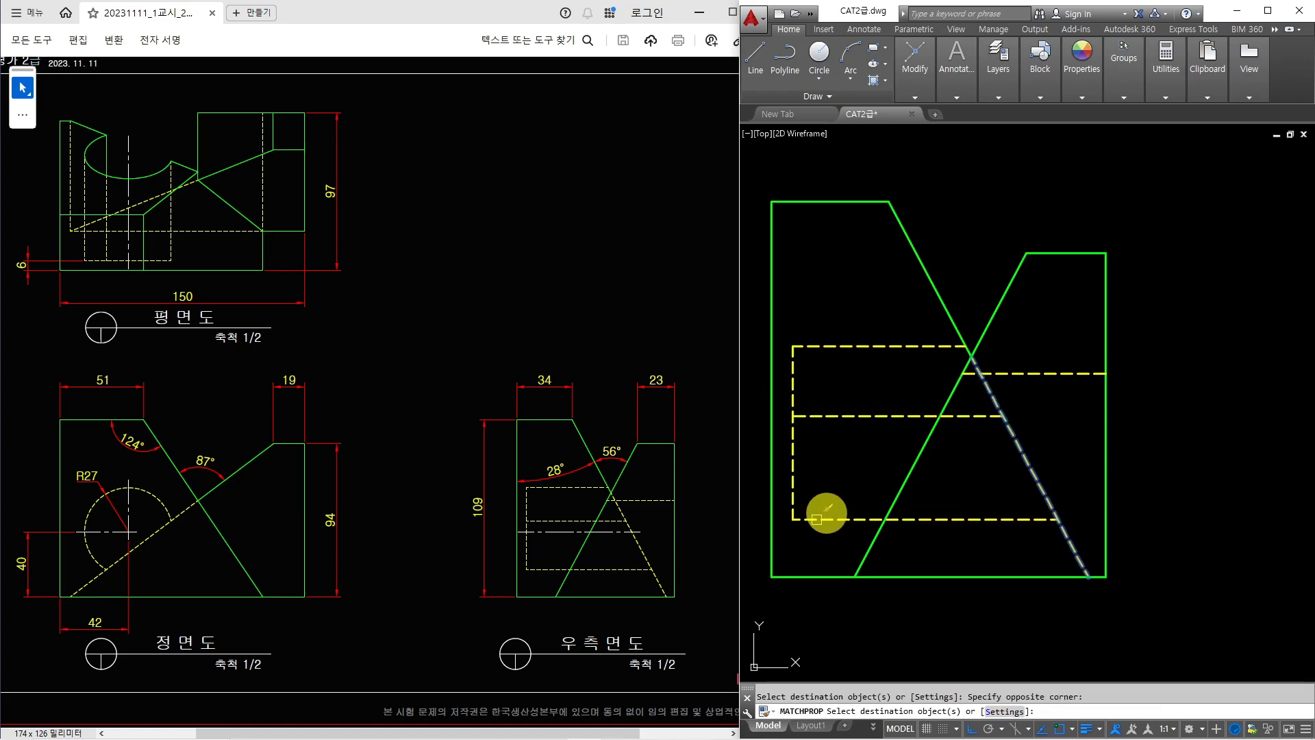
key(Escape)
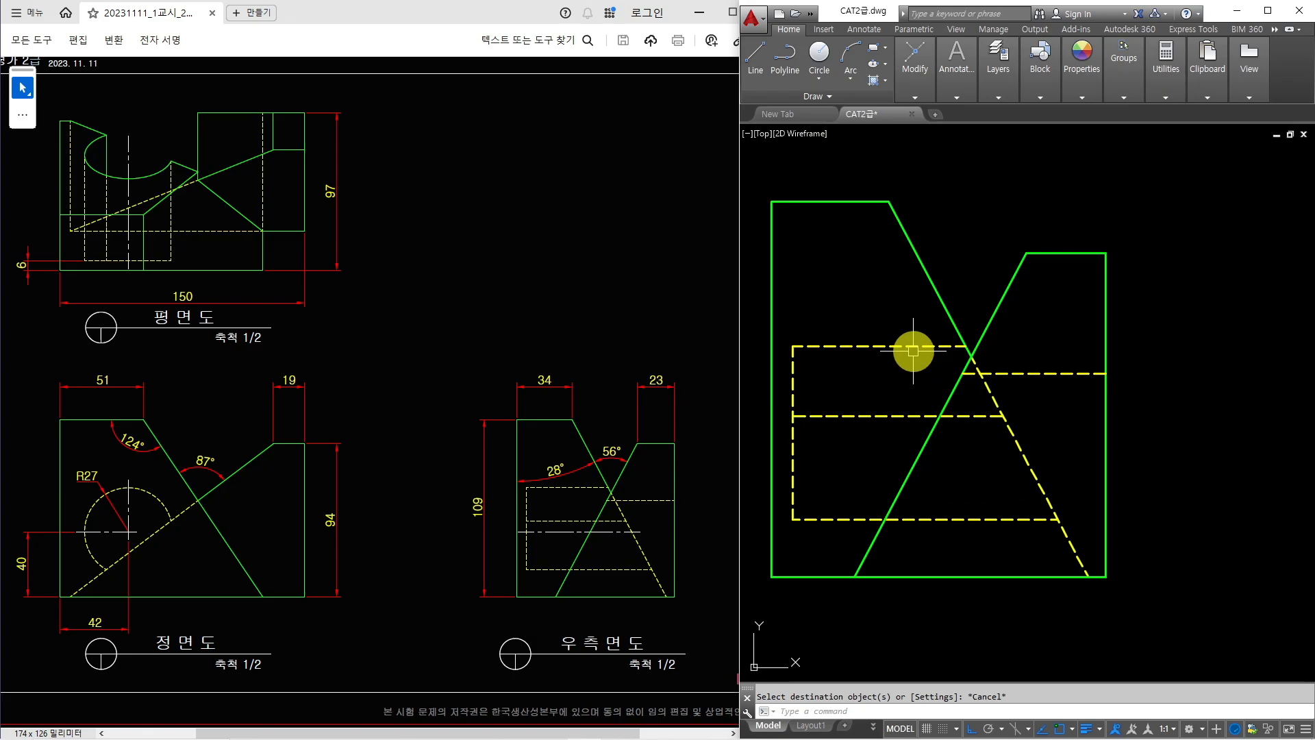
Step: Draw a vertical projection line from the right end of the front view's left top edge up into the top view
scroll(913, 350, down, 5)
middle_drag(914, 351, 1190, 547)
middle_drag(989, 406, 983, 409)
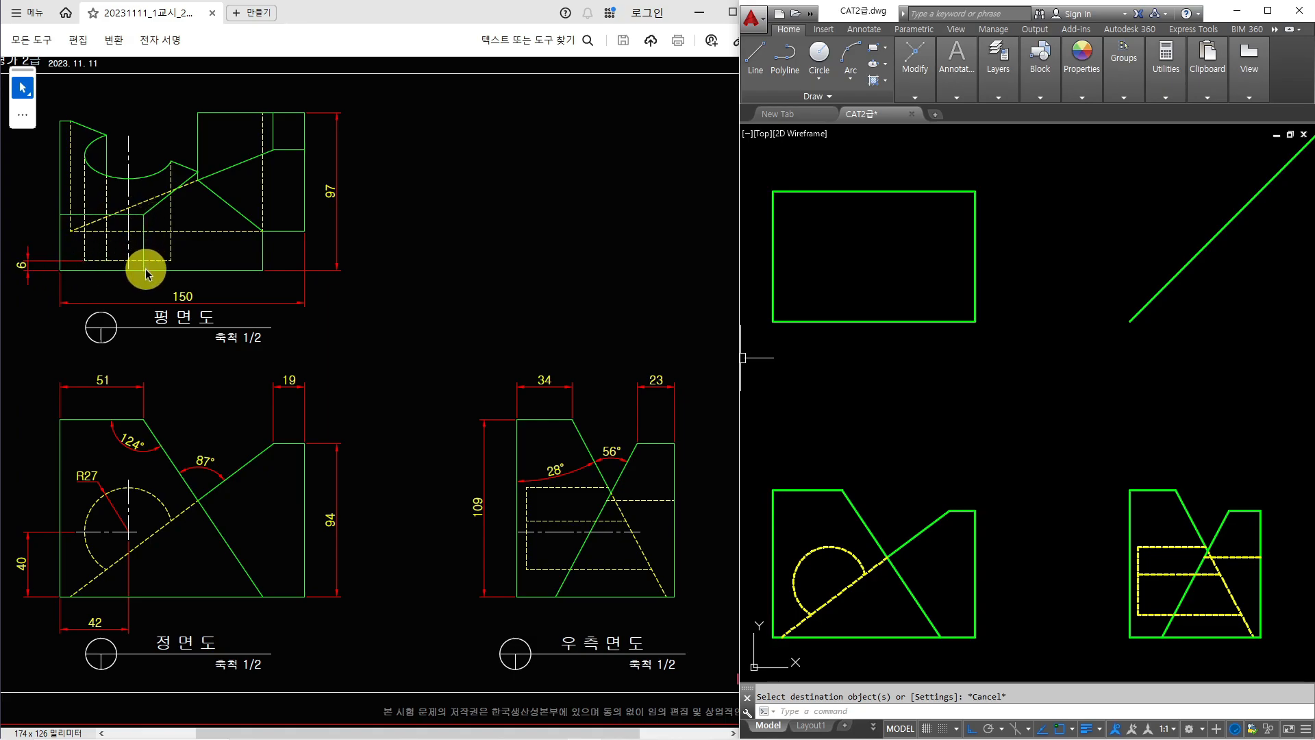
click(989, 382)
click(933, 411)
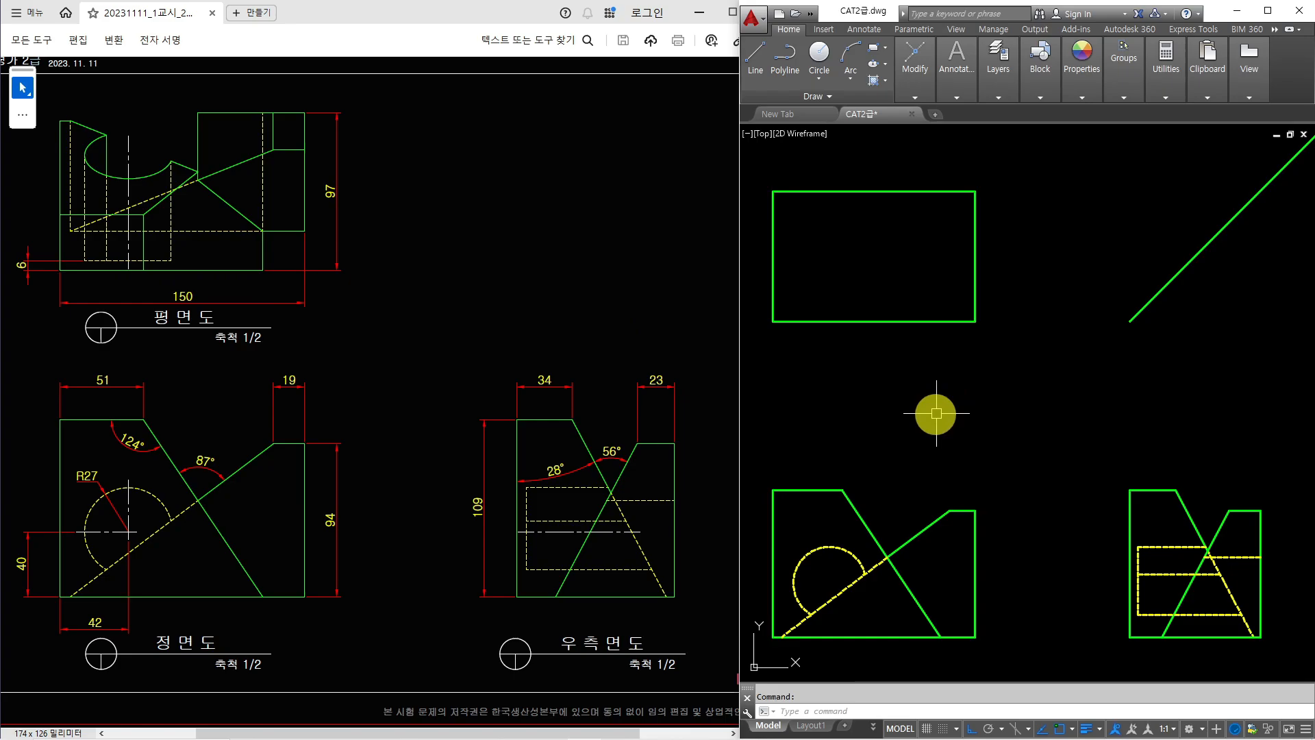
text(l)
key(Return)
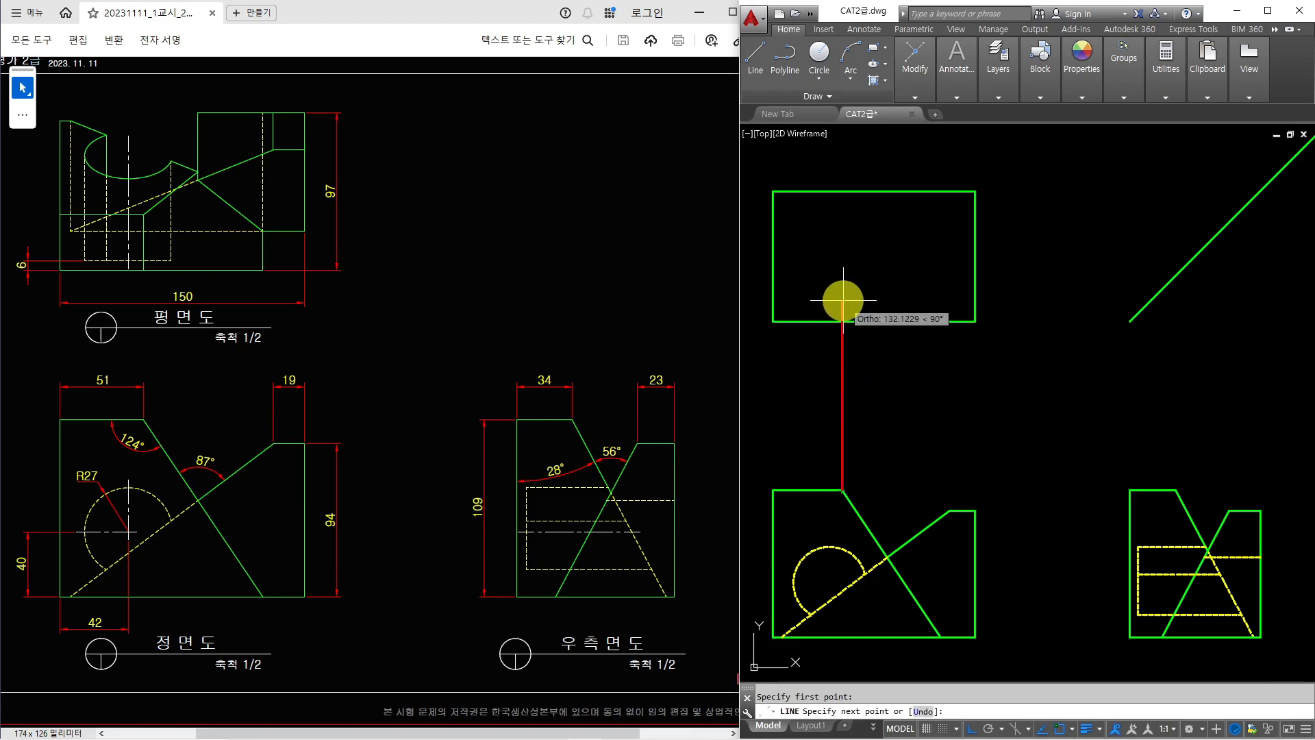
click(842, 237)
key(Return)
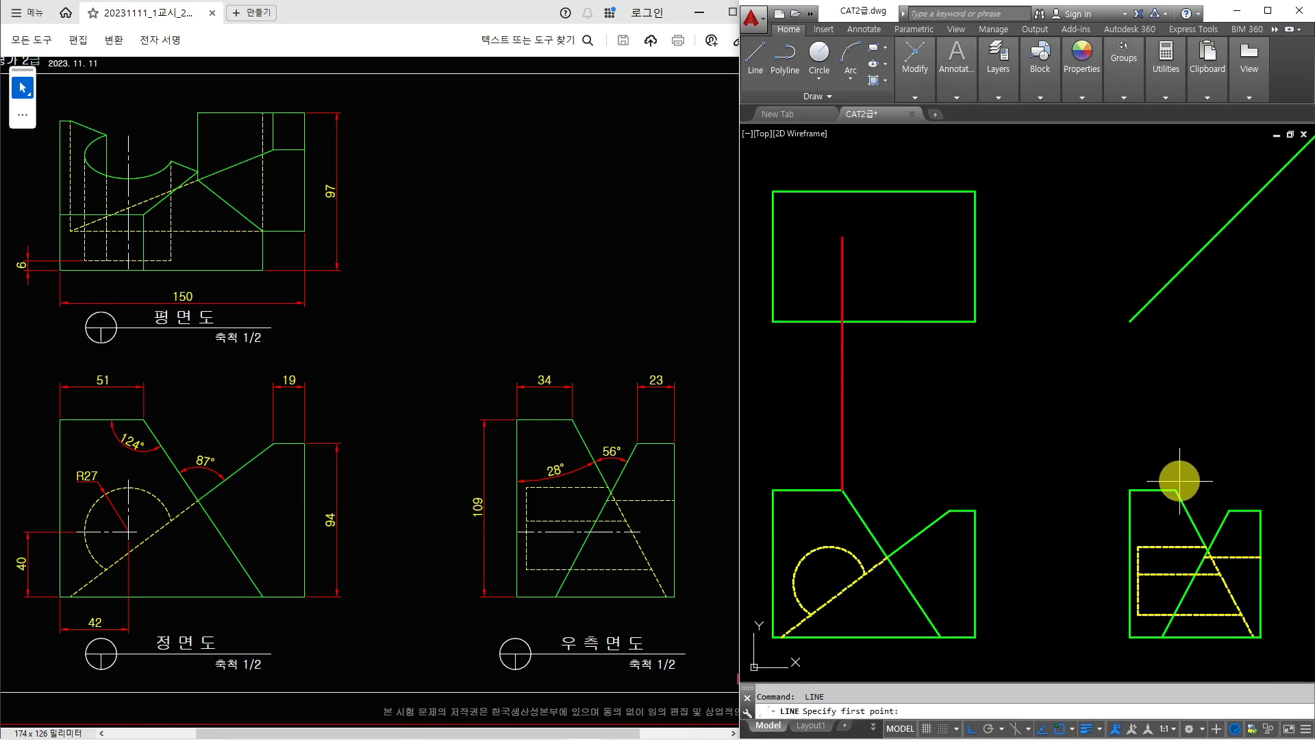
Step: Project the right end of the side view's left top edge up past the diagonal miter line and across the top view
key(Return)
click(1176, 489)
click(1171, 221)
key(Return)
key(Return)
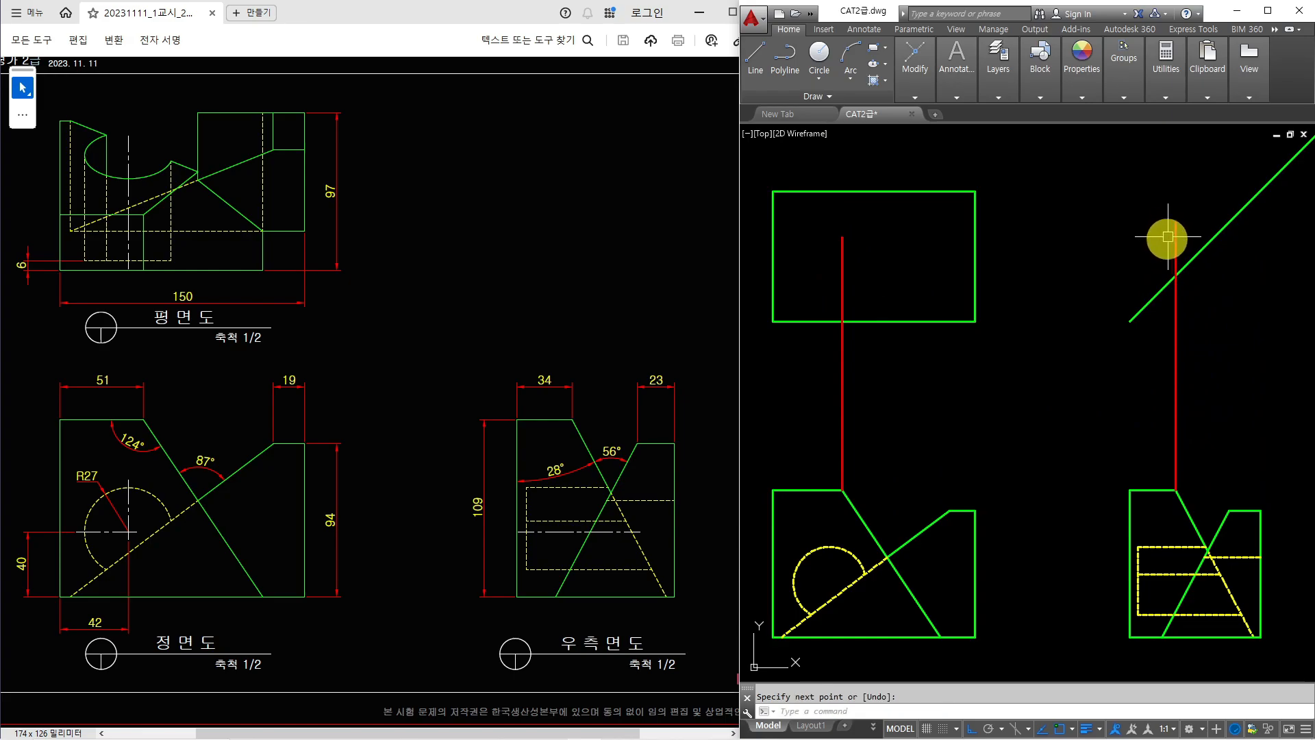
click(1174, 276)
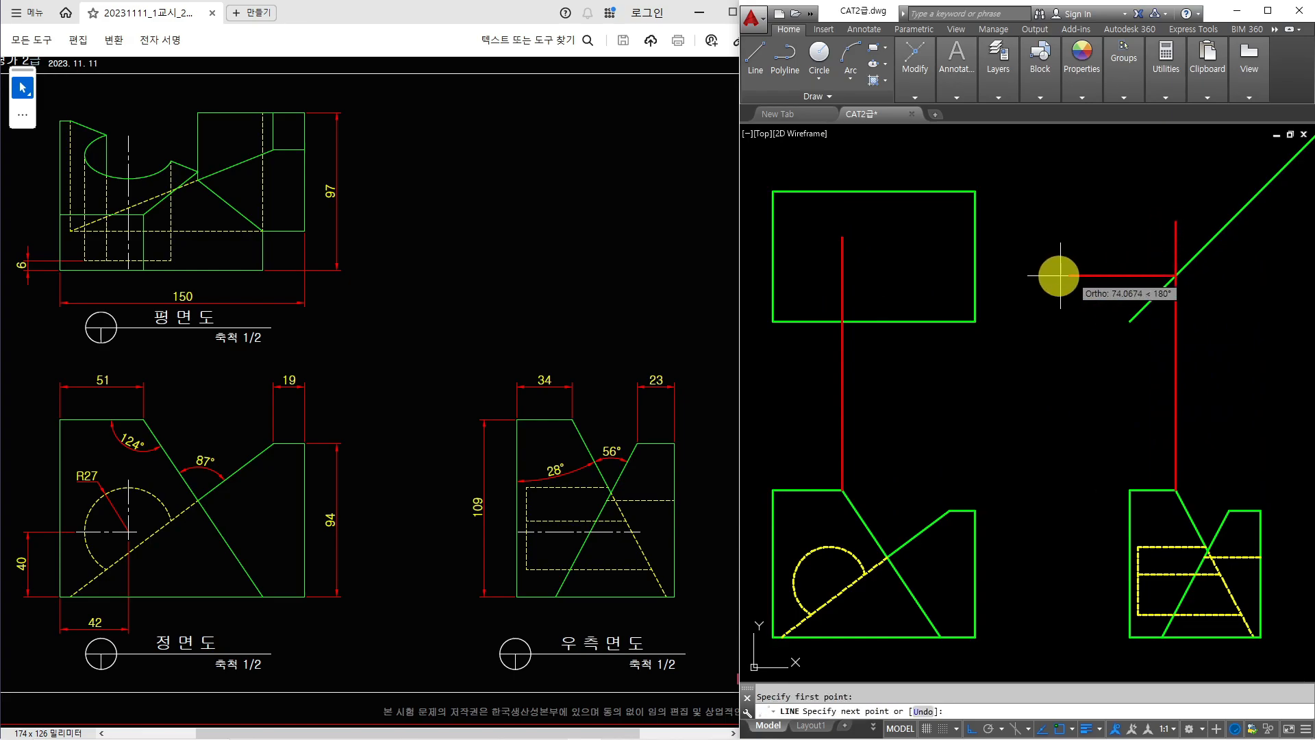
click(756, 280)
key(Escape)
Step: Cut the two projection lines back to a small rectangle in the top view's lower-left corner
text(f)
key(Return)
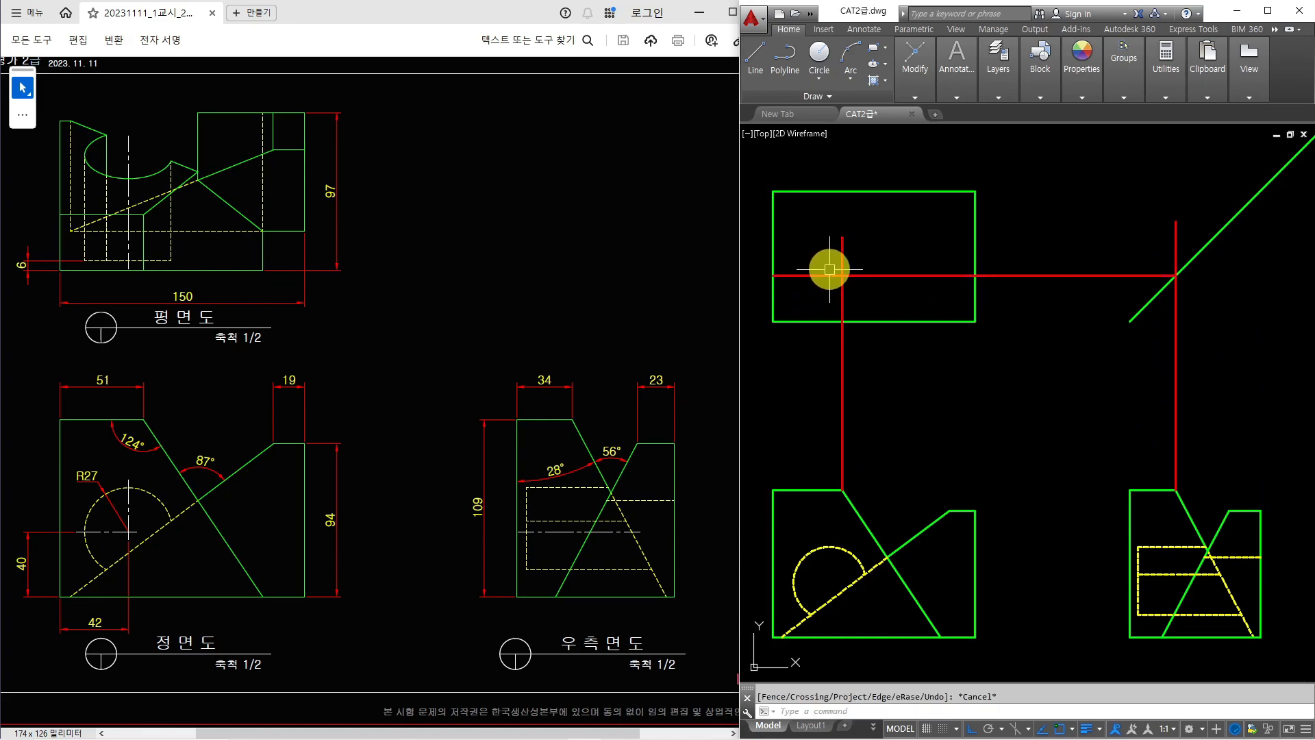
click(832, 276)
click(843, 316)
click(842, 335)
Step: Erase the leftover vertical projection line above the side view
text(e)
key(Return)
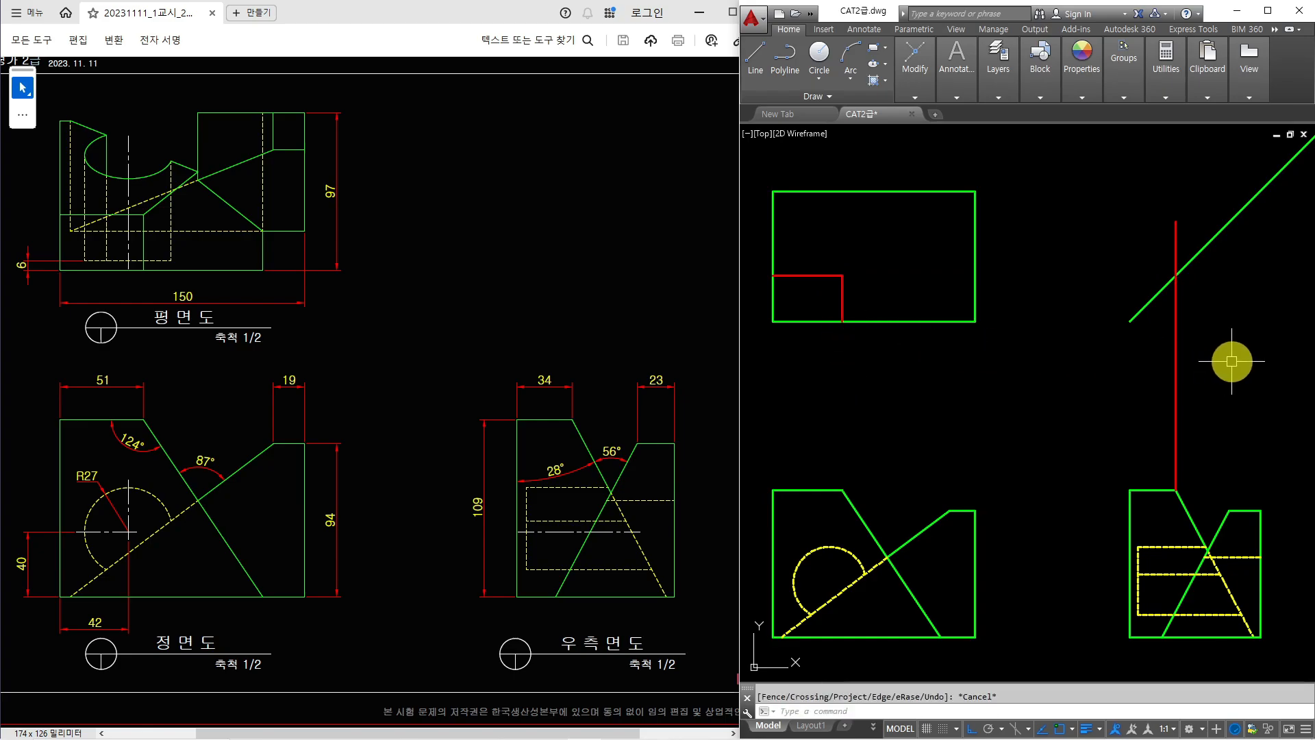
click(1176, 361)
text(e)
key(Return)
Step: Match the top view outline's properties onto the two lines of the lower-left corner rectangle
text(ma)
key(Return)
click(869, 320)
click(858, 303)
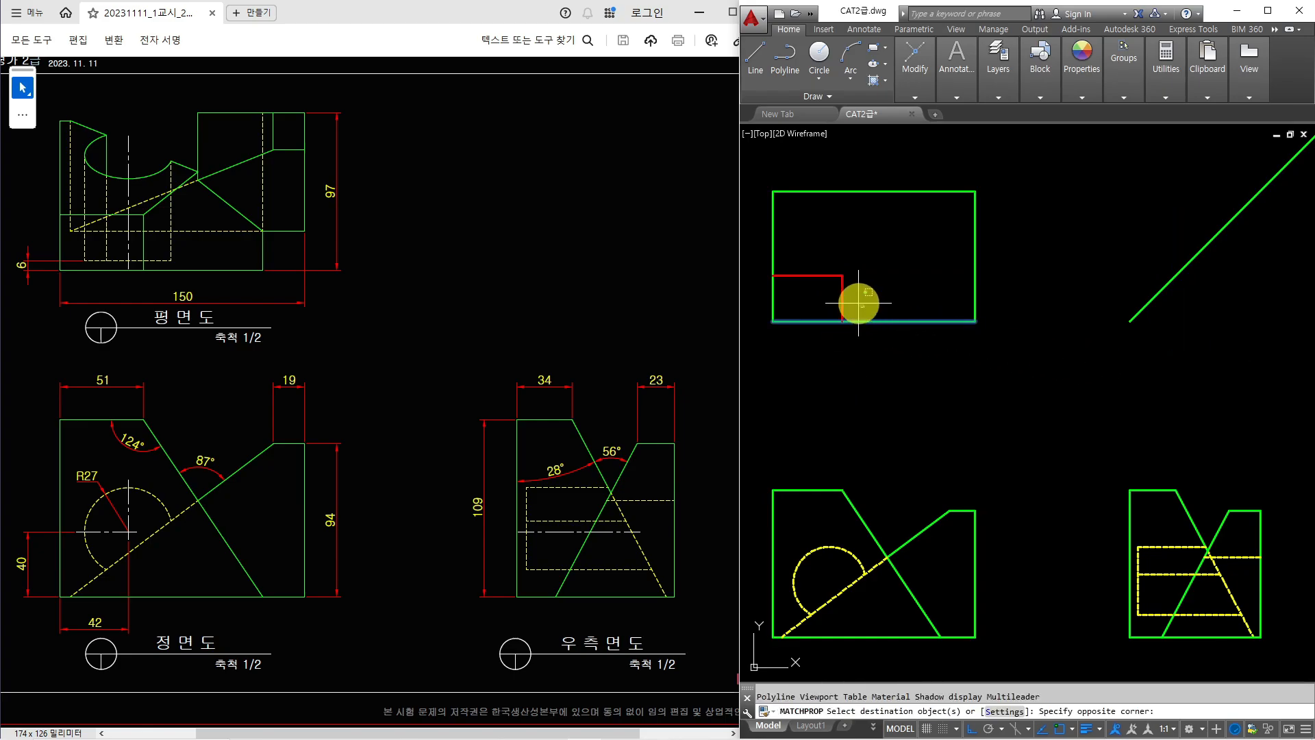
click(828, 269)
key(Escape)
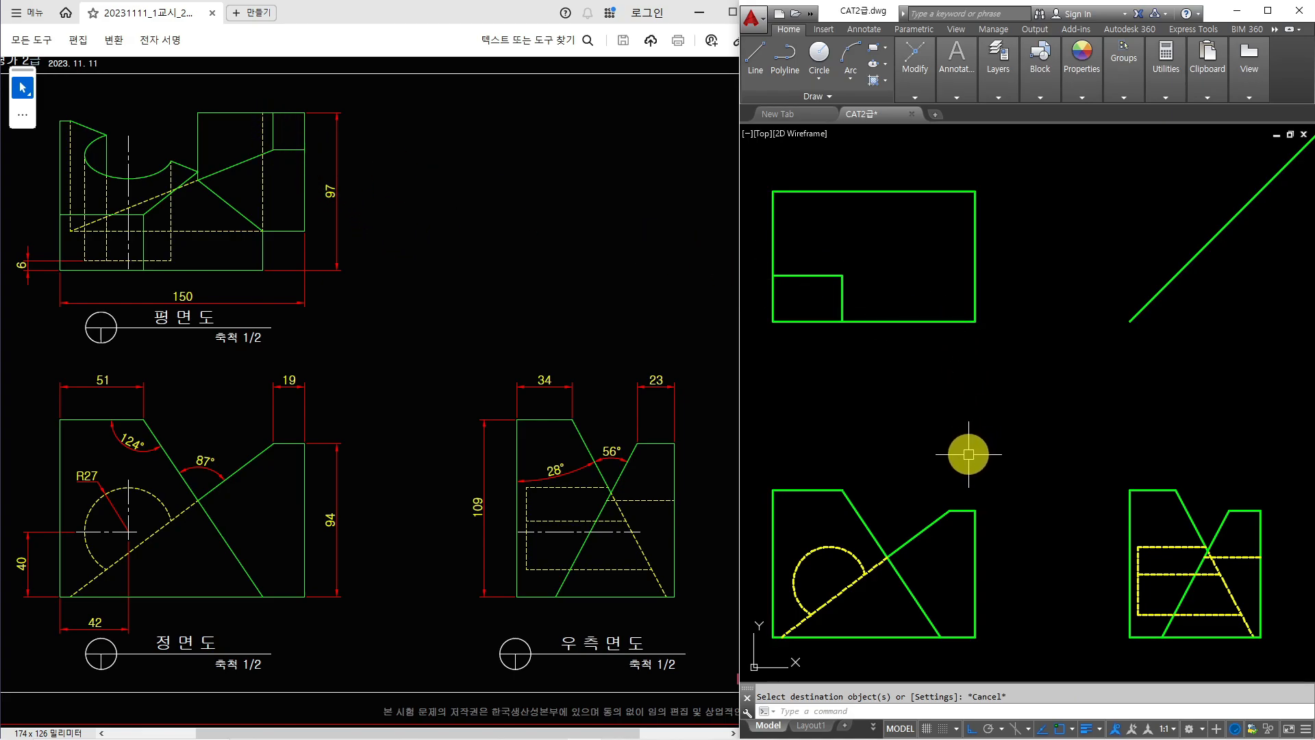
Step: Draw a vertical projection line from the left end of the front view's right top edge to above the top view
text(l)
key(Return)
click(949, 511)
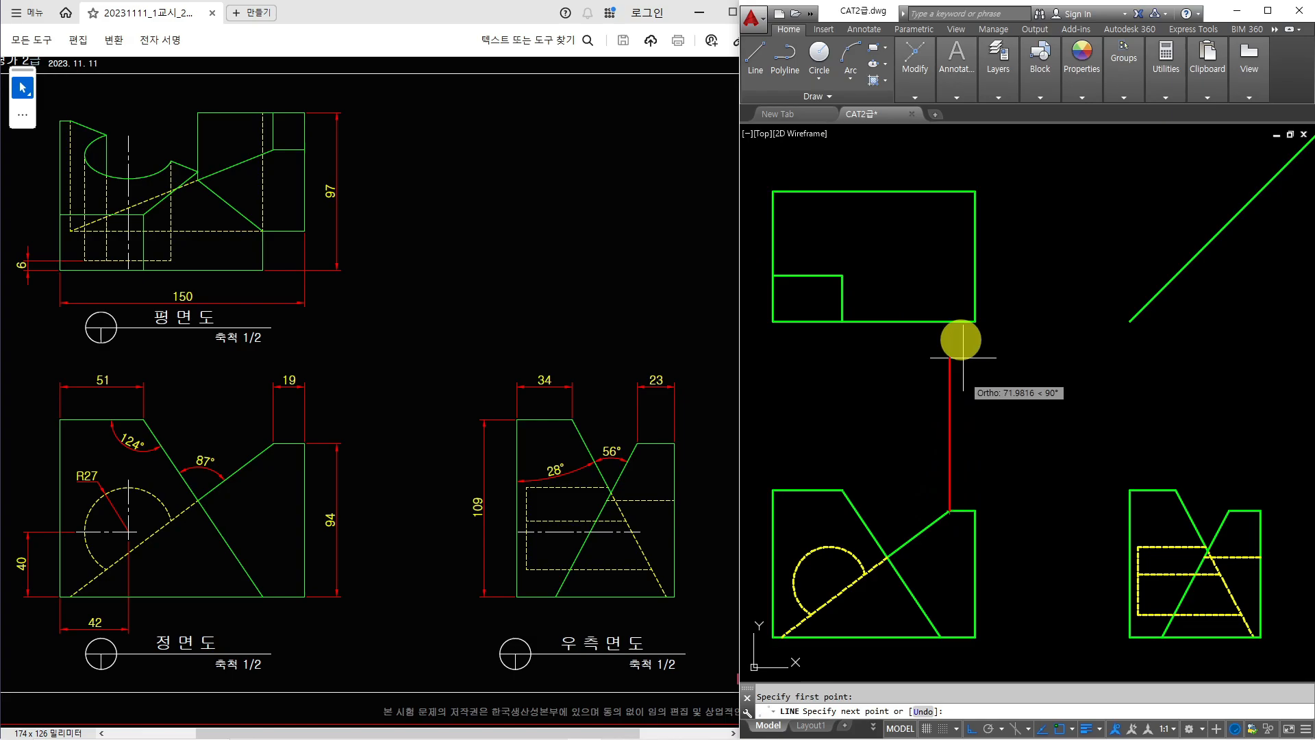
click(939, 157)
key(Return)
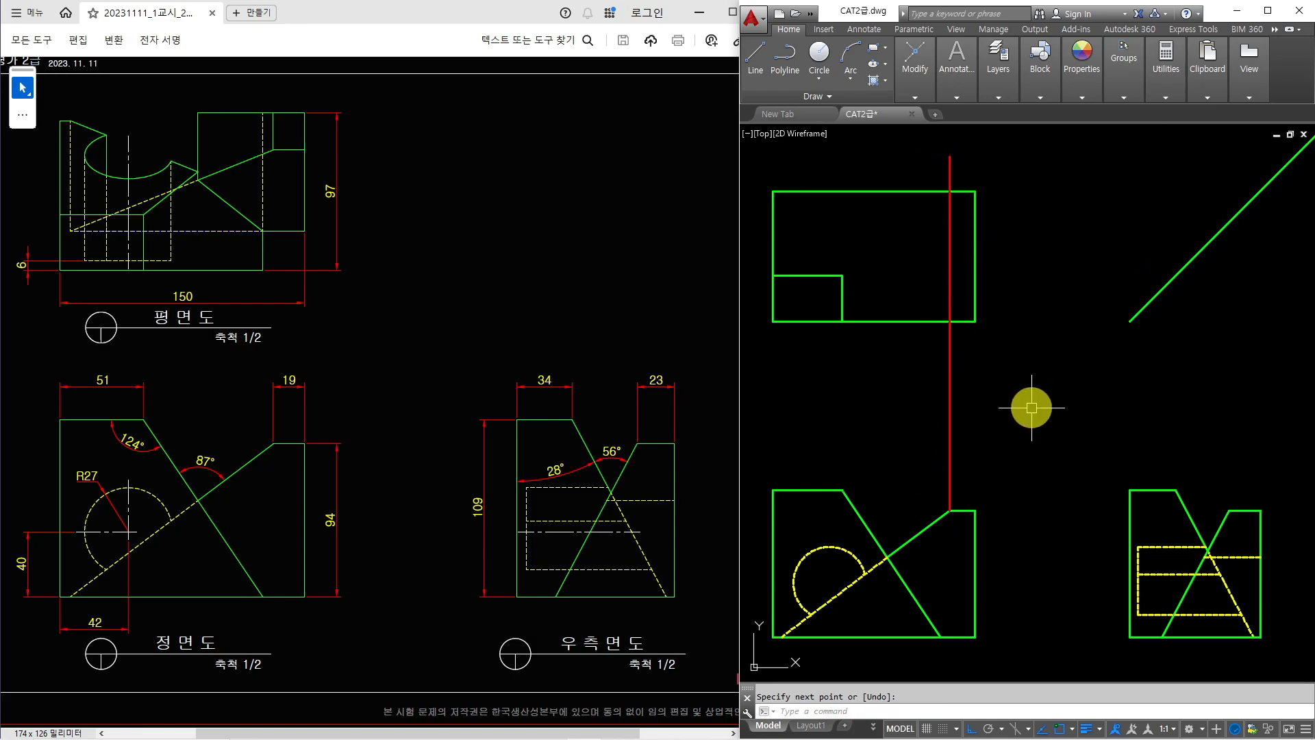
Step: Project the left end of the side view's right top edge up past the miter line and across into the top view
key(Return)
click(1229, 510)
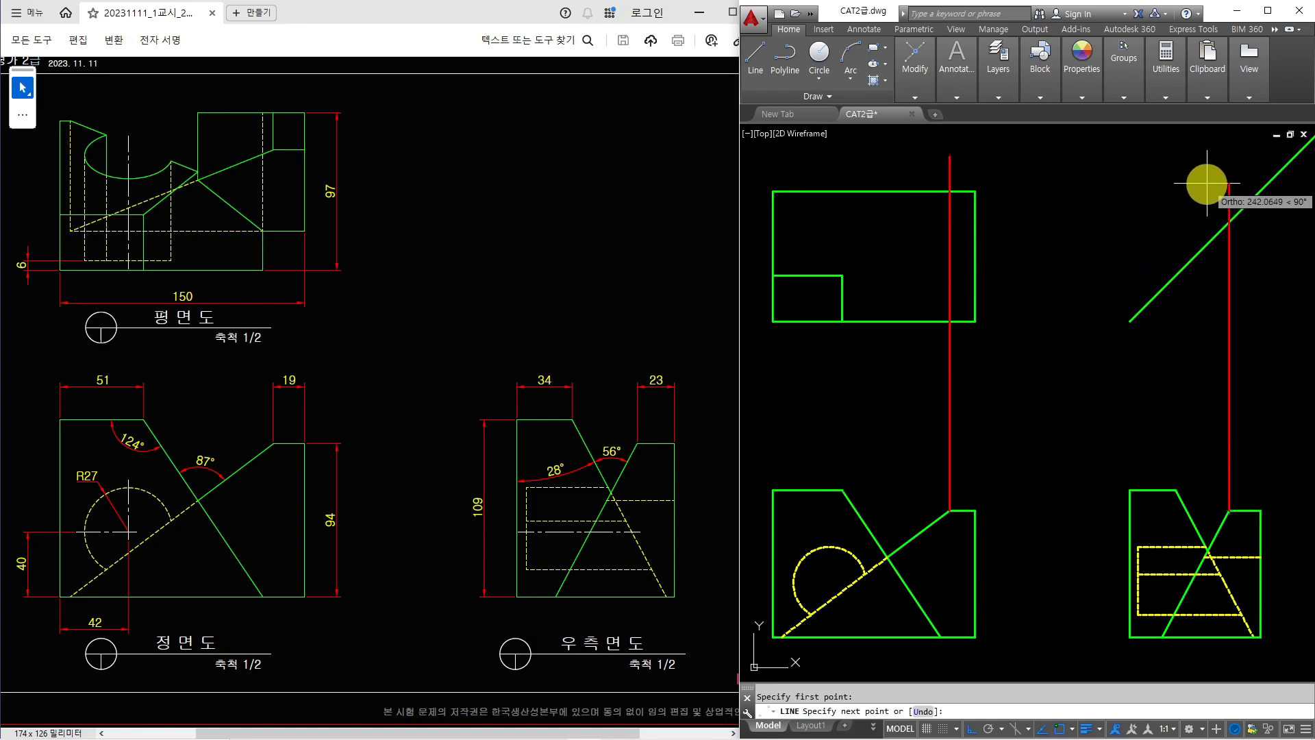
click(1212, 221)
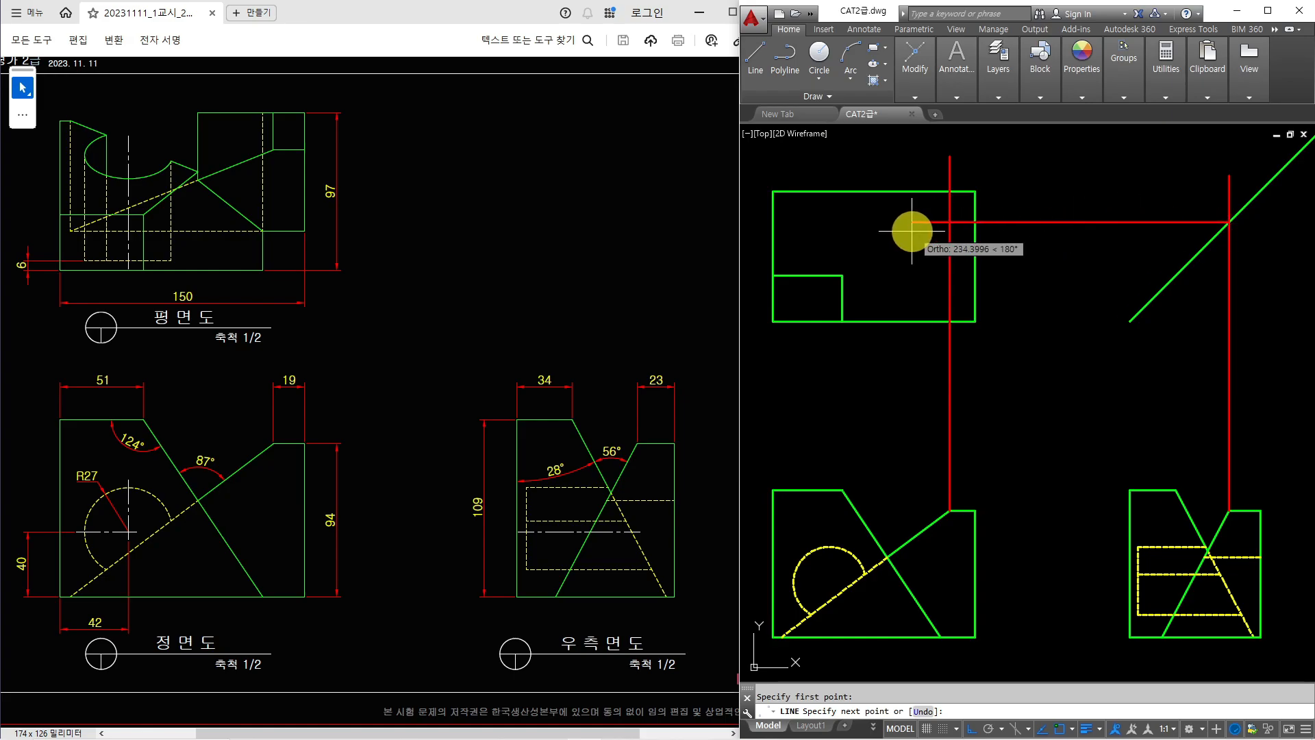
click(906, 232)
key(Escape)
Step: Fillet and trim the two projection lines into a small rectangle in the top view's upper-right corner
text(f)
key(Return)
click(949, 211)
click(960, 222)
key(Escape)
text(t)
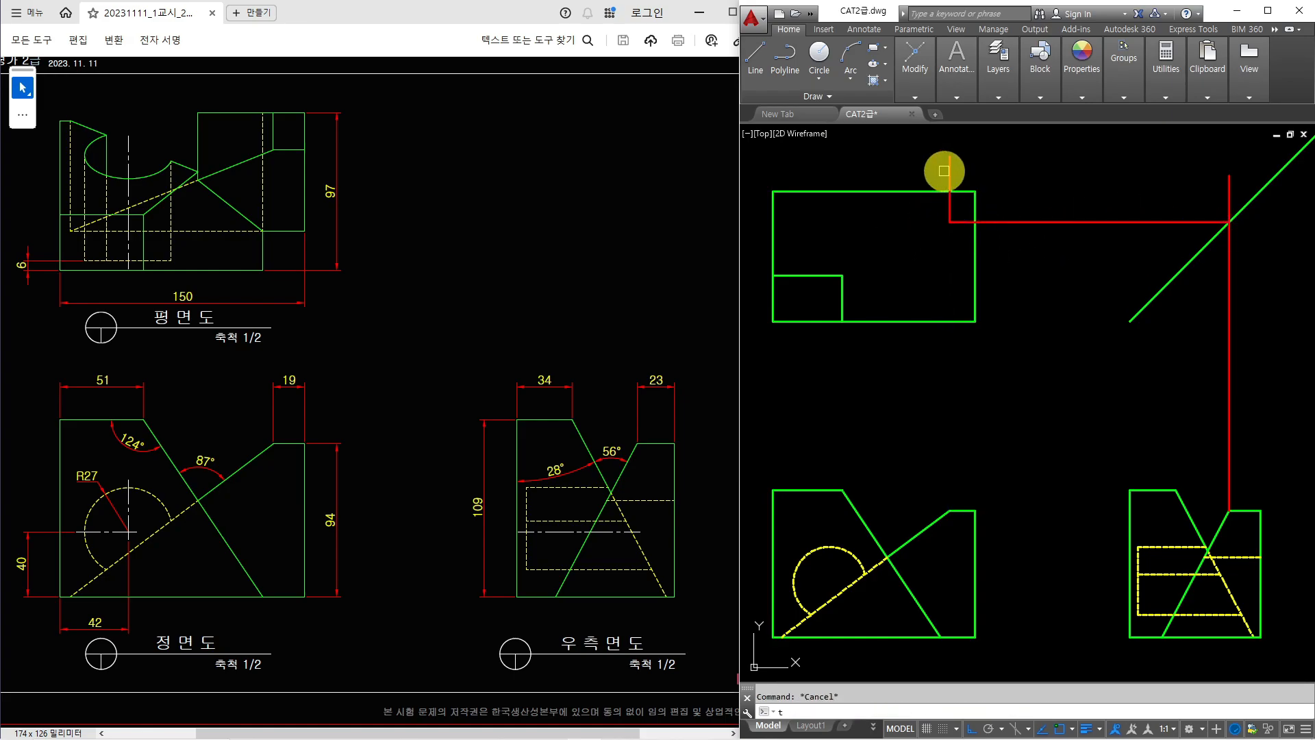
text(r)
key(Return)
key(Return)
click(945, 170)
click(998, 221)
key(Escape)
Step: Erase the vertical projection line rising from the side view's right top edge
click(1246, 321)
click(1213, 329)
text(e)
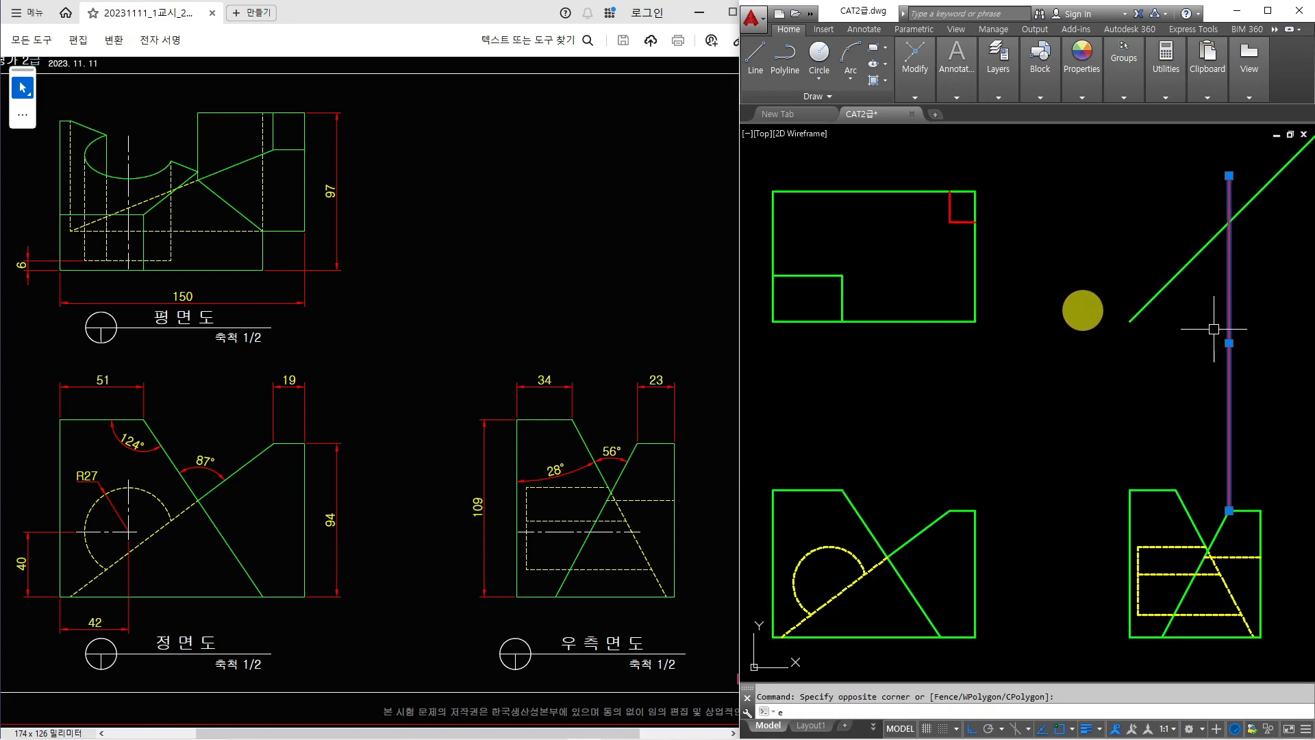
key(Return)
Step: Match the top view outline's properties onto the two lines of the upper-right corner rectangle
text(ma)
key(Return)
click(973, 289)
click(961, 262)
click(929, 210)
key(Escape)
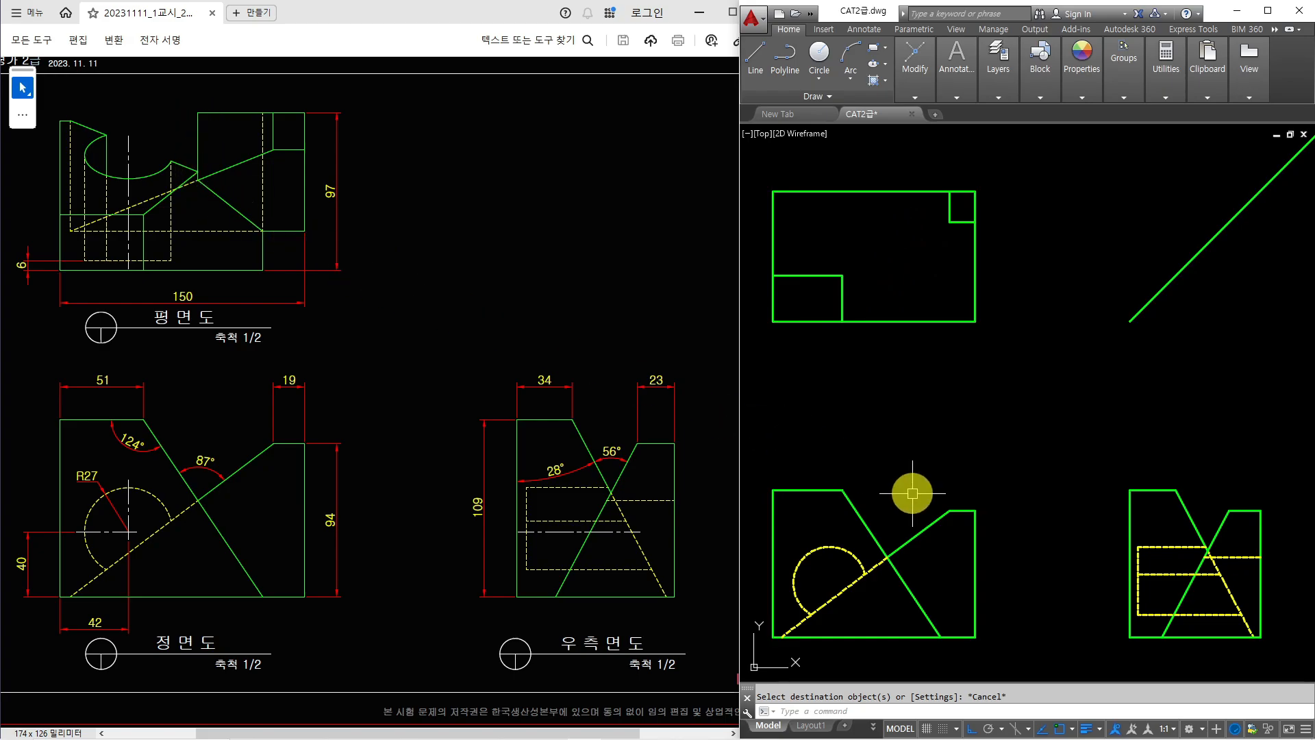
Step: Draw a vertical projection line from the crossing of the front view's two slopes to above the top view
text(l)
key(Return)
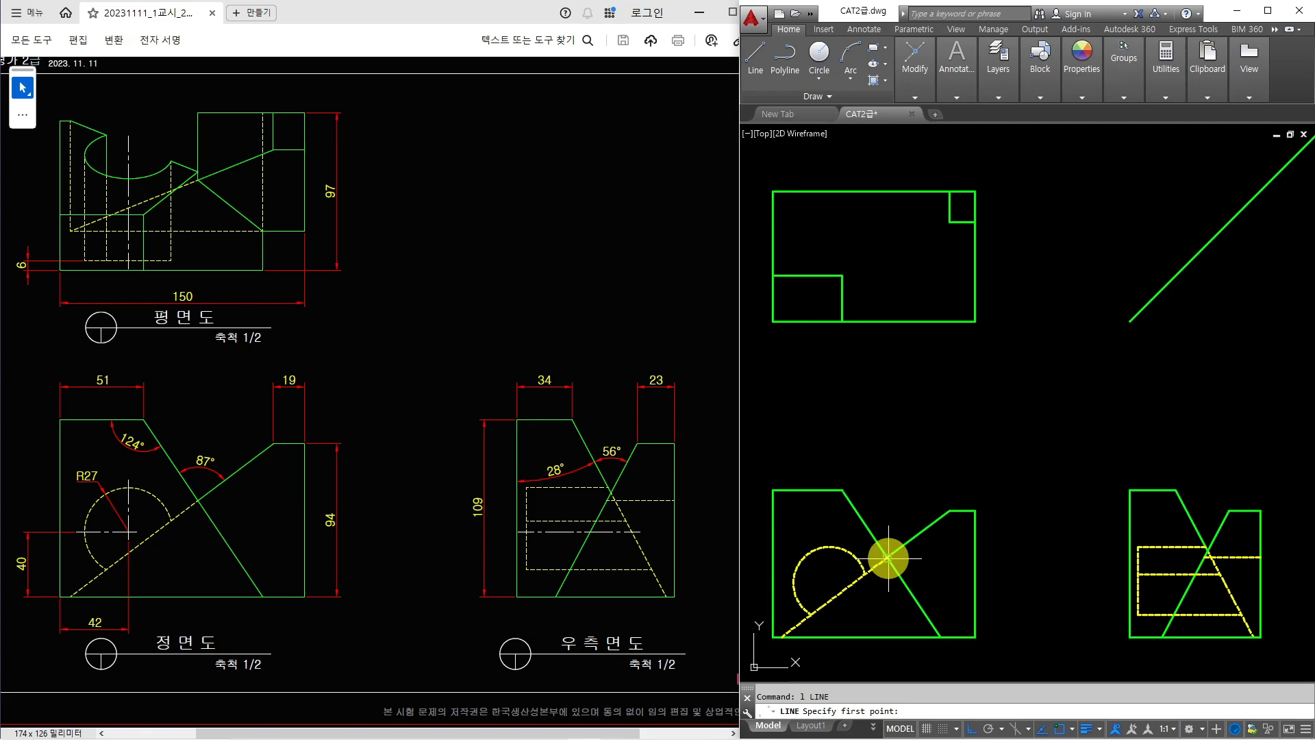
click(889, 557)
click(885, 163)
key(Escape)
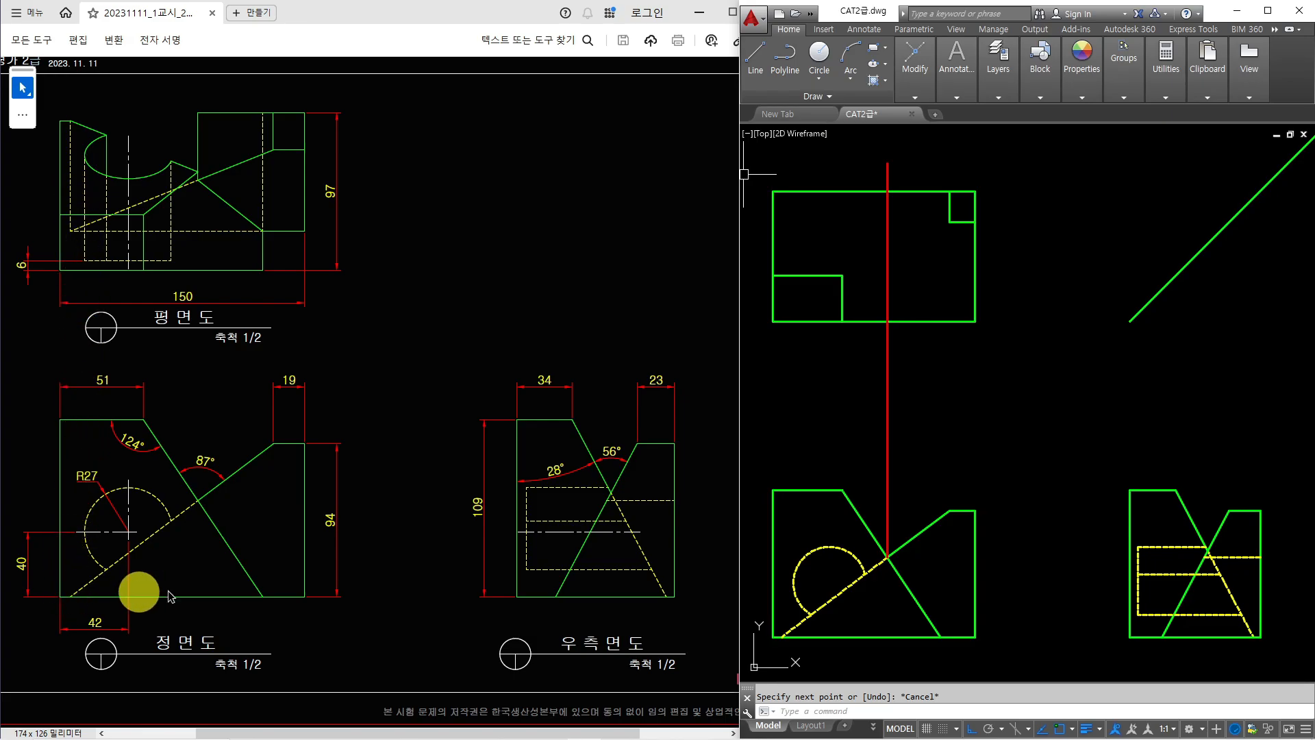
Step: Project the foot of the side view's solid ascending slope up past the miter line and horizontally across the whole top view
text(l)
key(Return)
click(1163, 637)
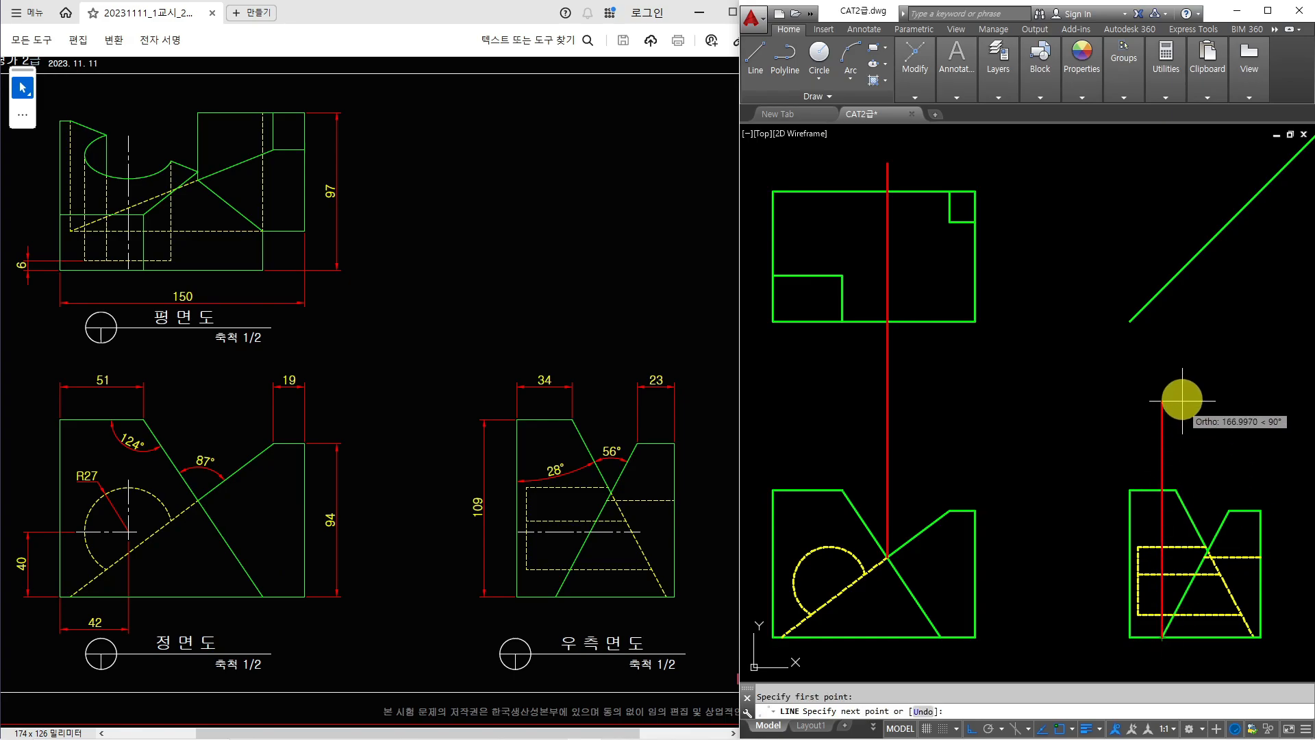
click(1145, 224)
key(Return)
key(Return)
click(1162, 287)
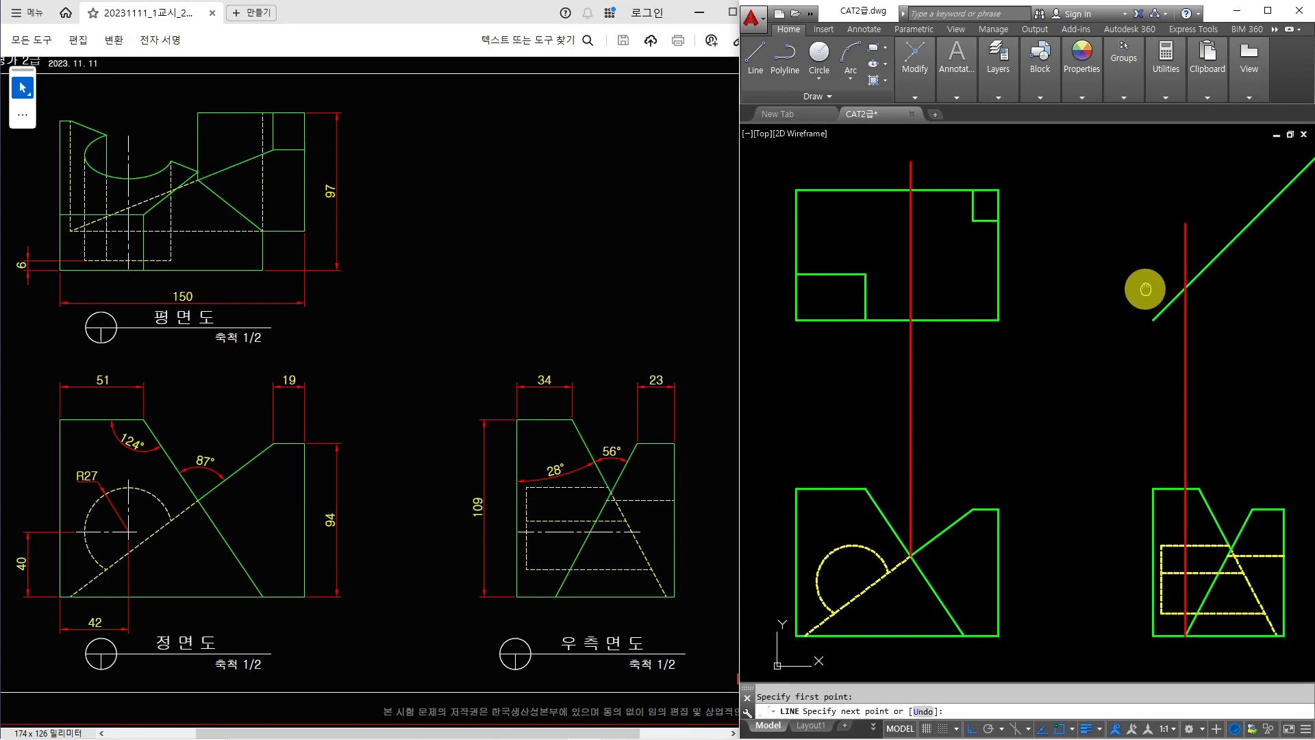
click(746, 311)
key(Return)
Step: Draw a vertical projection line from the lower end of the front view's dashed slope to above the top view
key(Return)
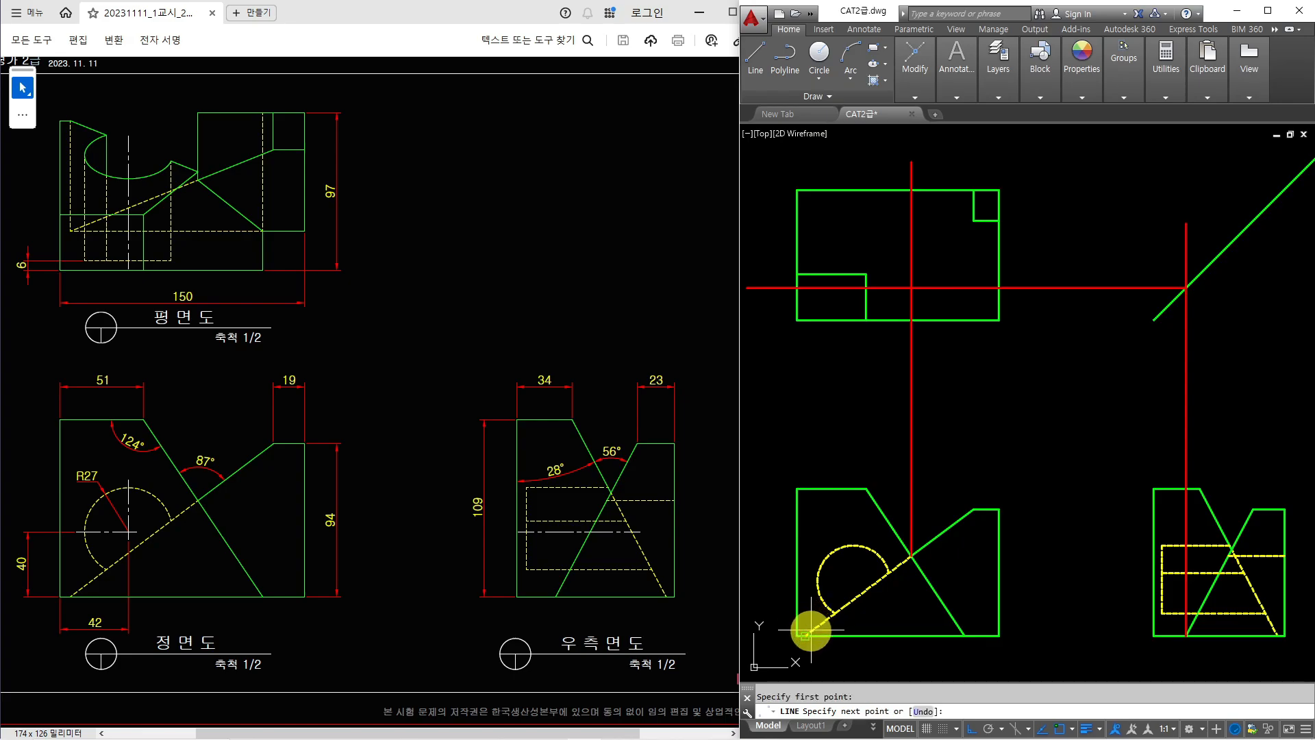
click(822, 163)
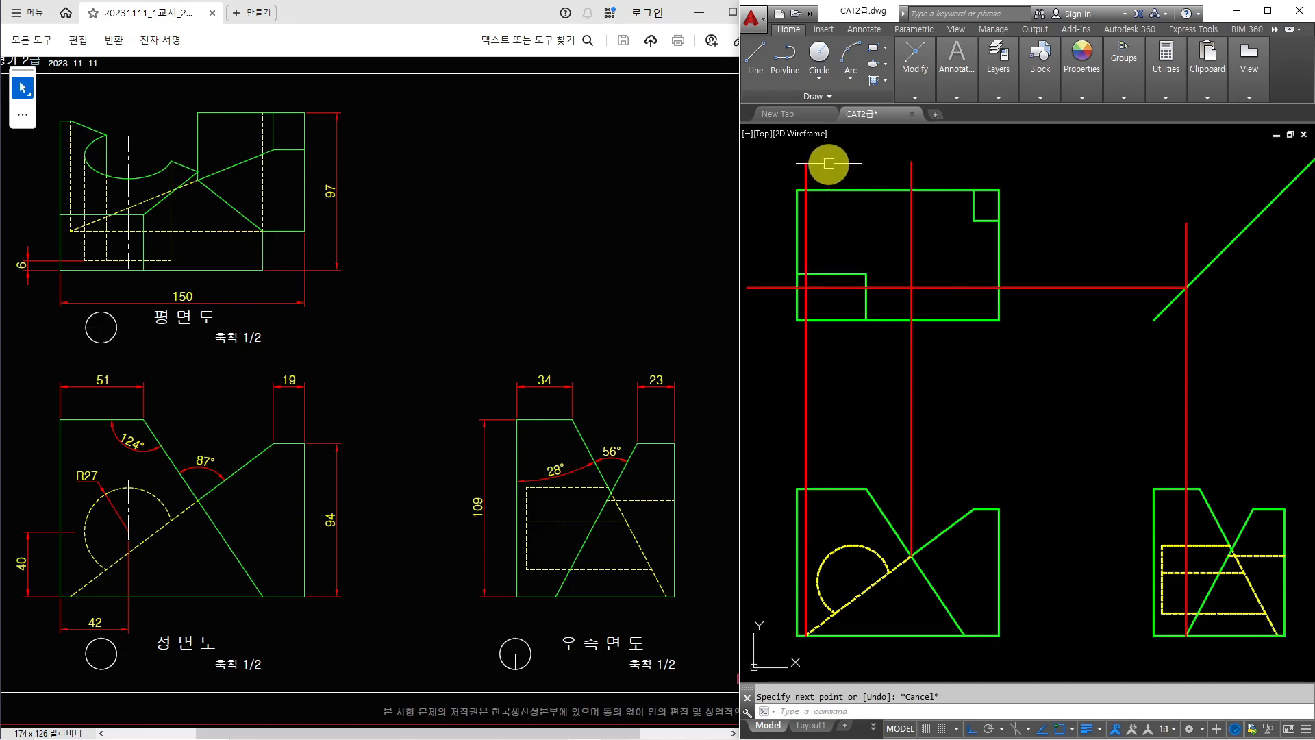
Step: Fillet the horizontal projection line and the leftmost vertical projection line into a sharp corner inside the top view
text(f)
key(Return)
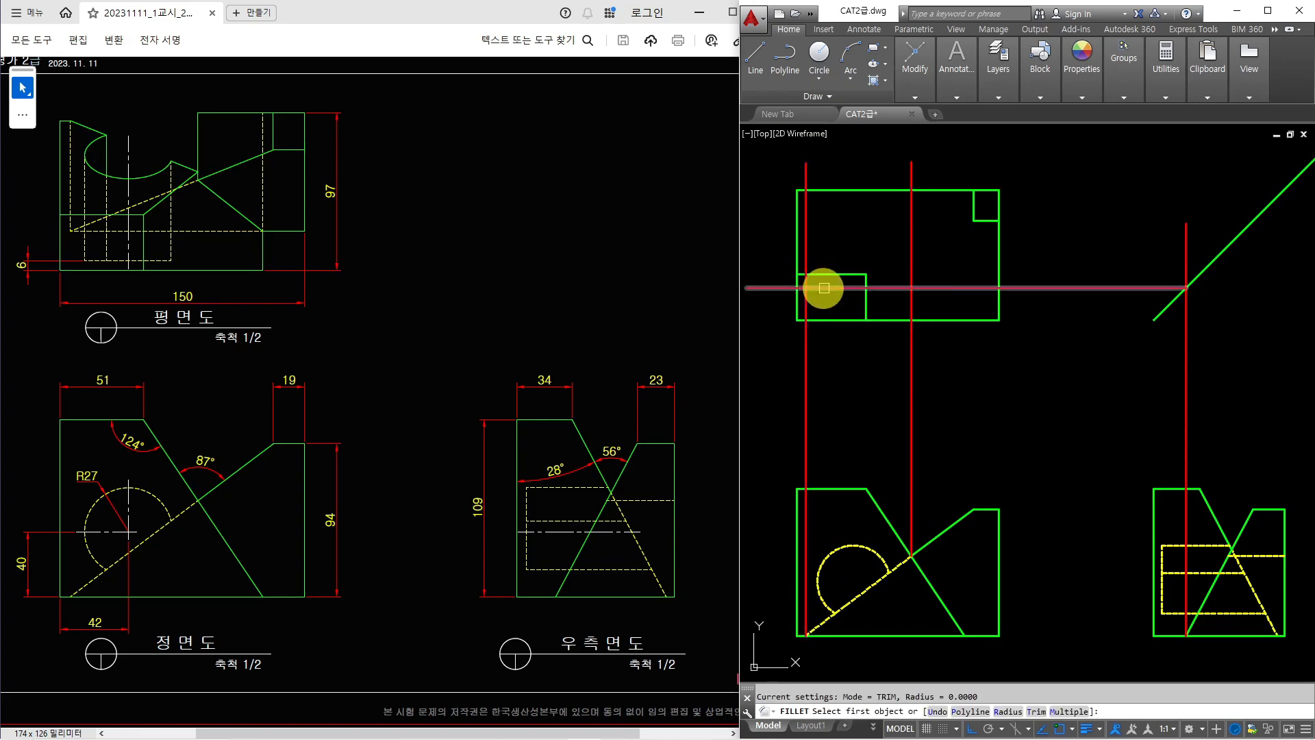
click(824, 288)
click(808, 233)
Step: Trim the part of the leftmost vertical projection line that extends above the top view's upper edge
text(tr)
key(Return)
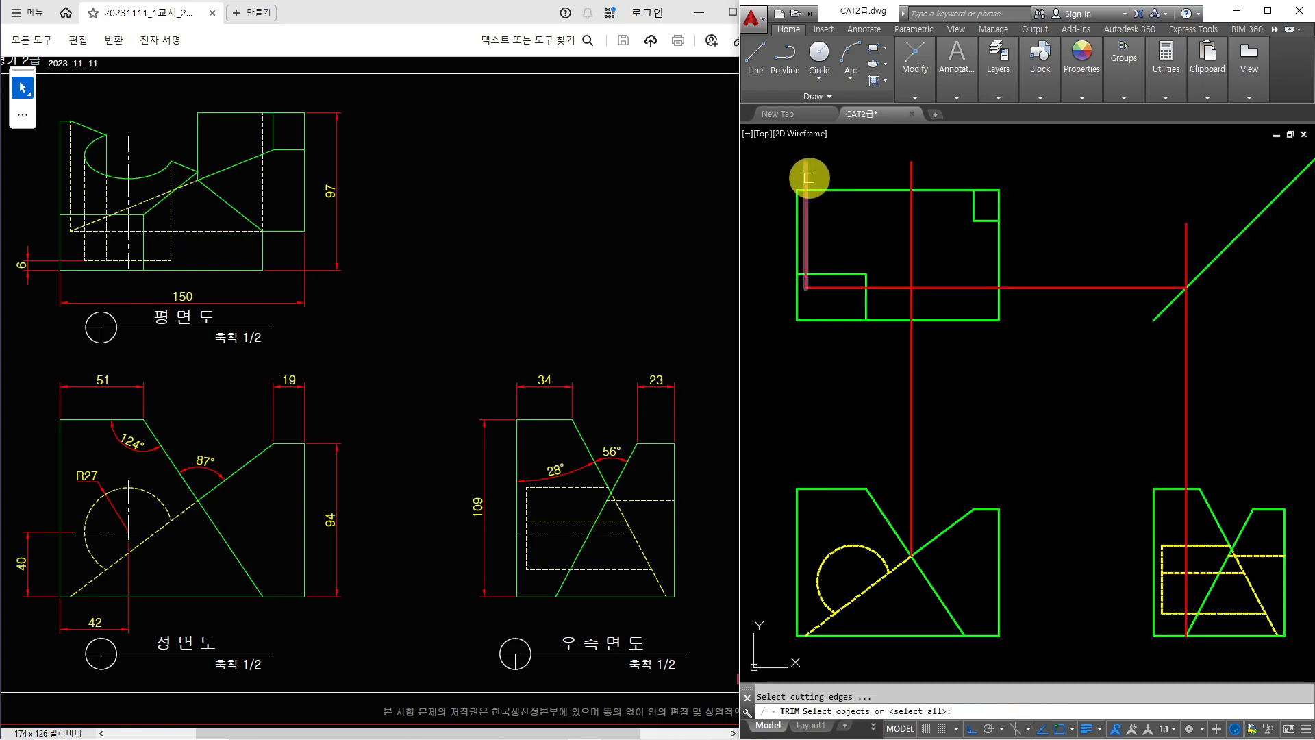
key(Return)
click(807, 177)
key(Escape)
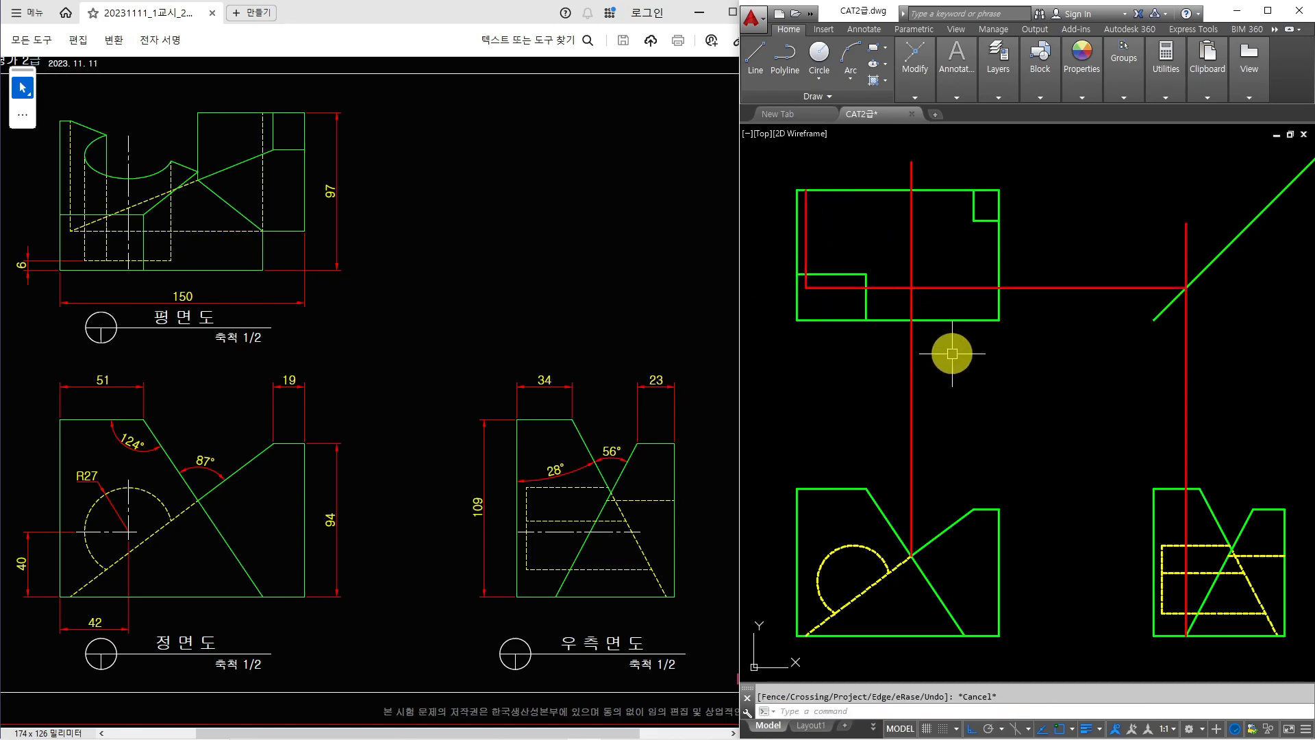
Step: Draw a slanted line from the filleted corner to the upper-right rectangle's lower-left corner and trim the middle vertical projection line below it
text(l)
key(Return)
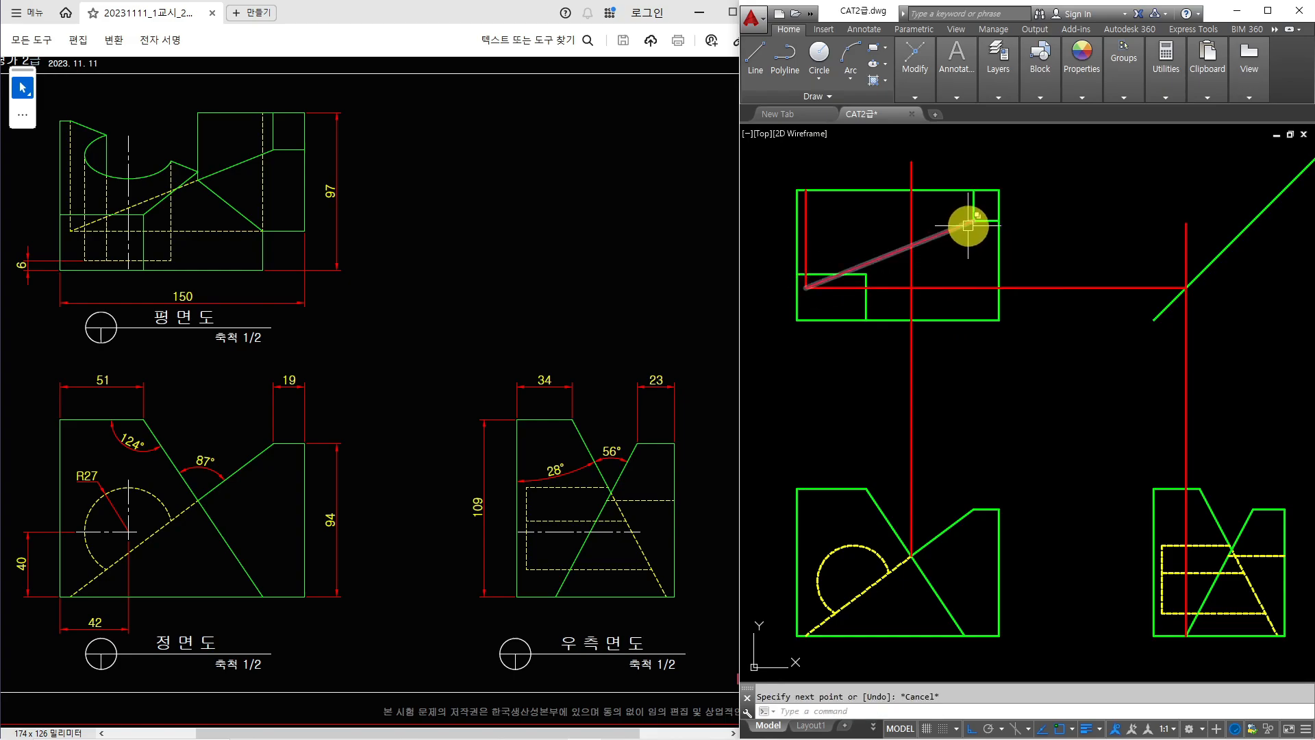
text(tr)
key(Return)
click(933, 239)
key(Return)
click(913, 257)
key(Escape)
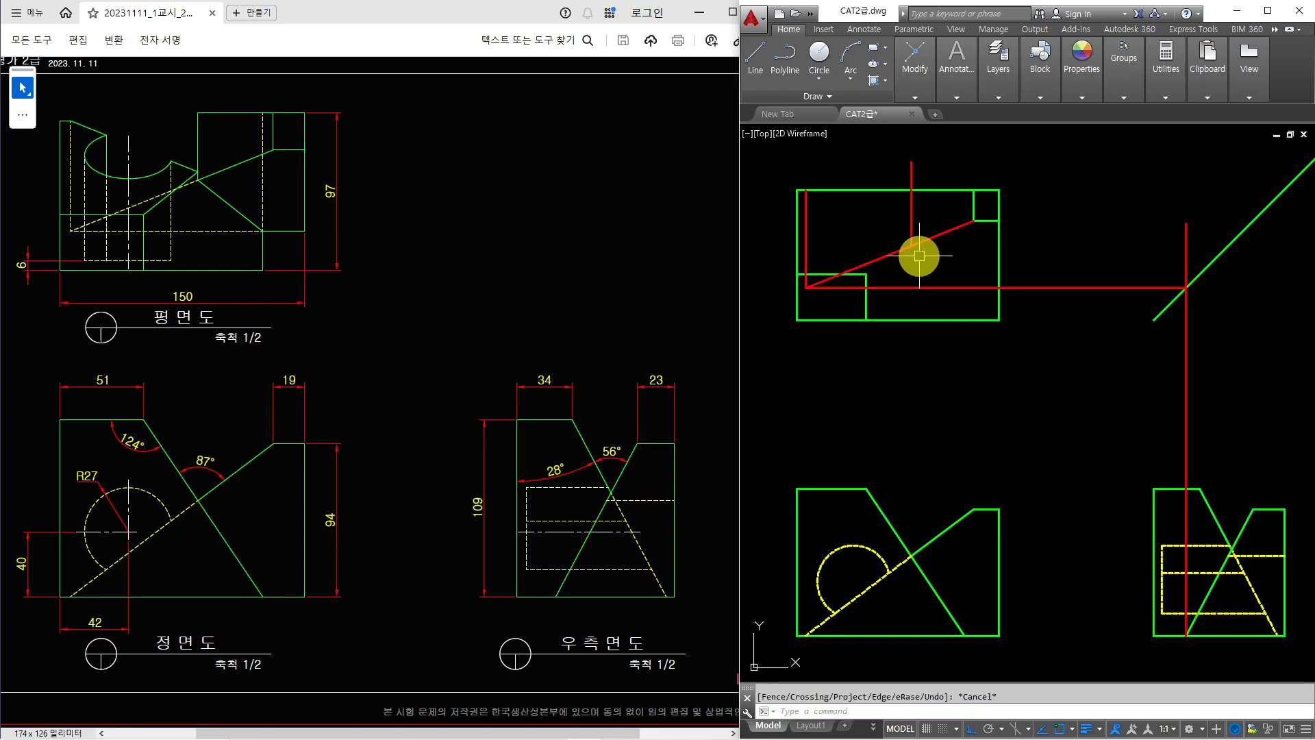
Step: Trim the middle vertical projection line where it extends above the top view's upper edge
text(tr)
key(Return)
key(Return)
click(914, 176)
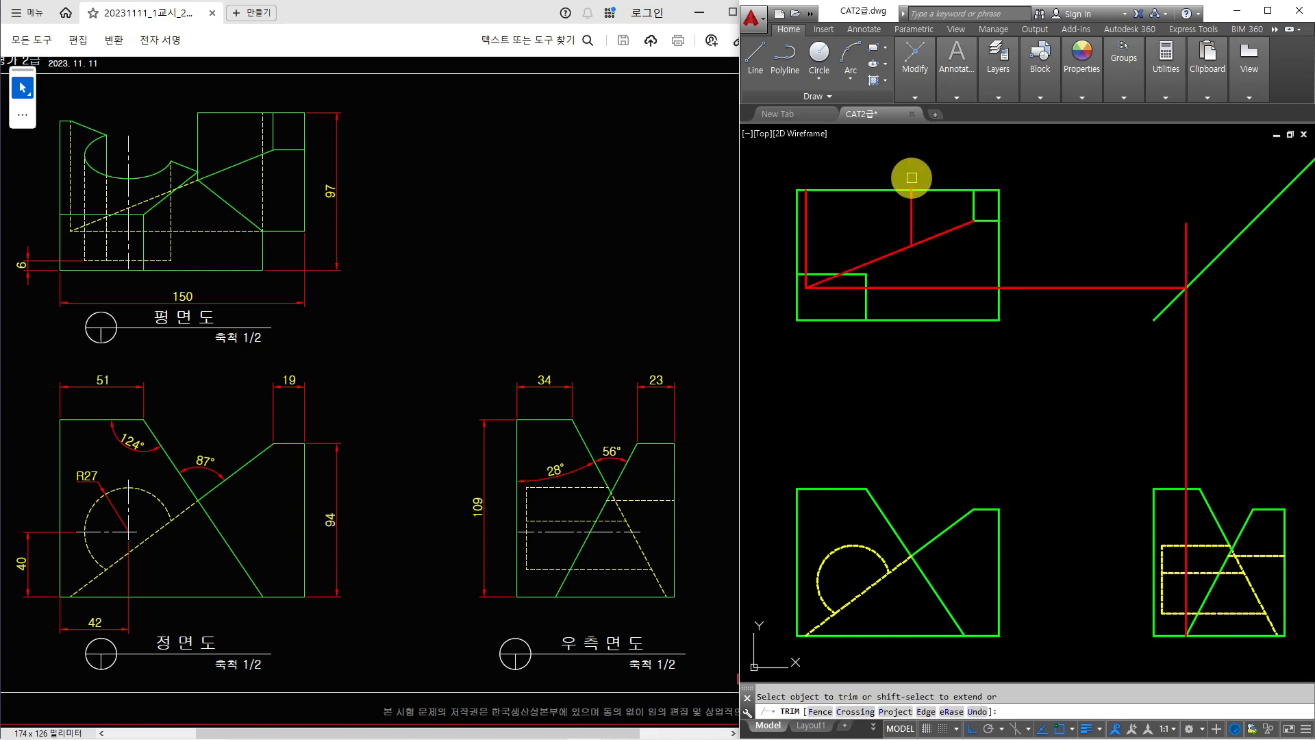
key(Escape)
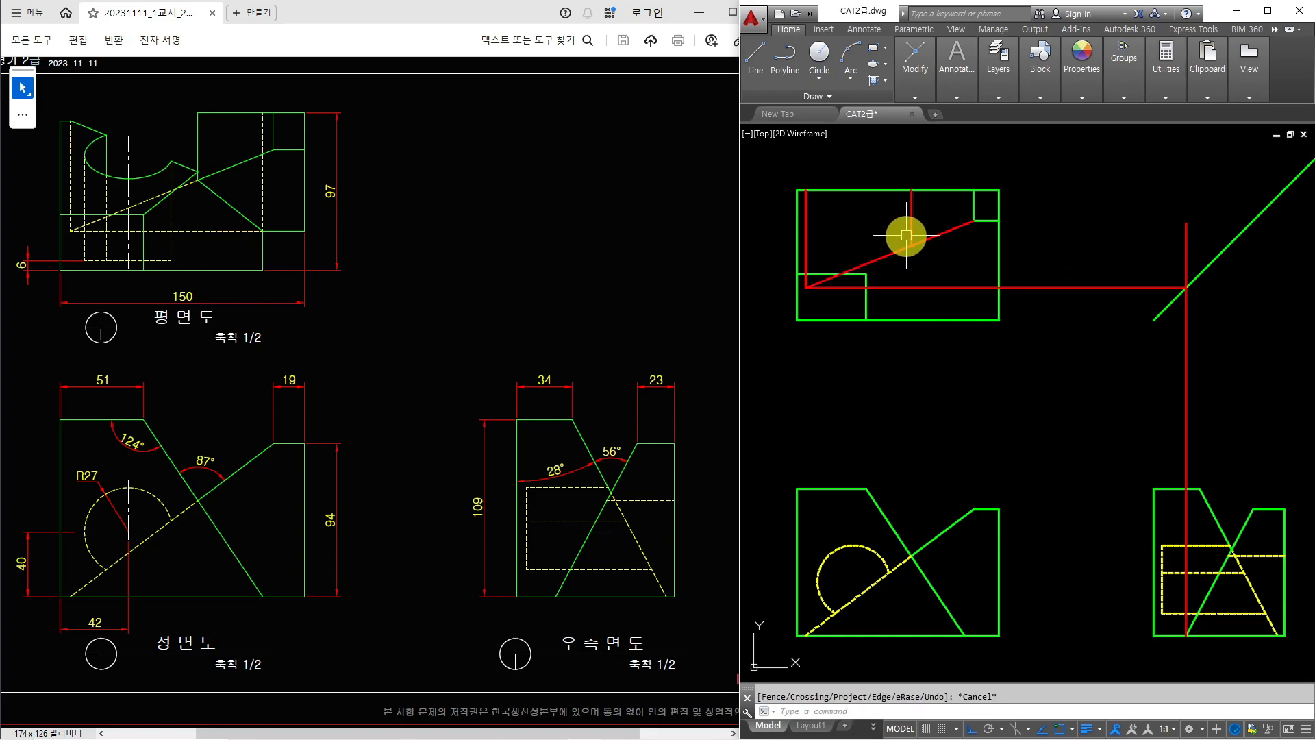
Step: Trim the horizontal projection line beyond the top view's right edge and delete the vertical projection line above the side view
text(tr)
key(Return)
key(Return)
click(1058, 288)
key(Escape)
click(1214, 378)
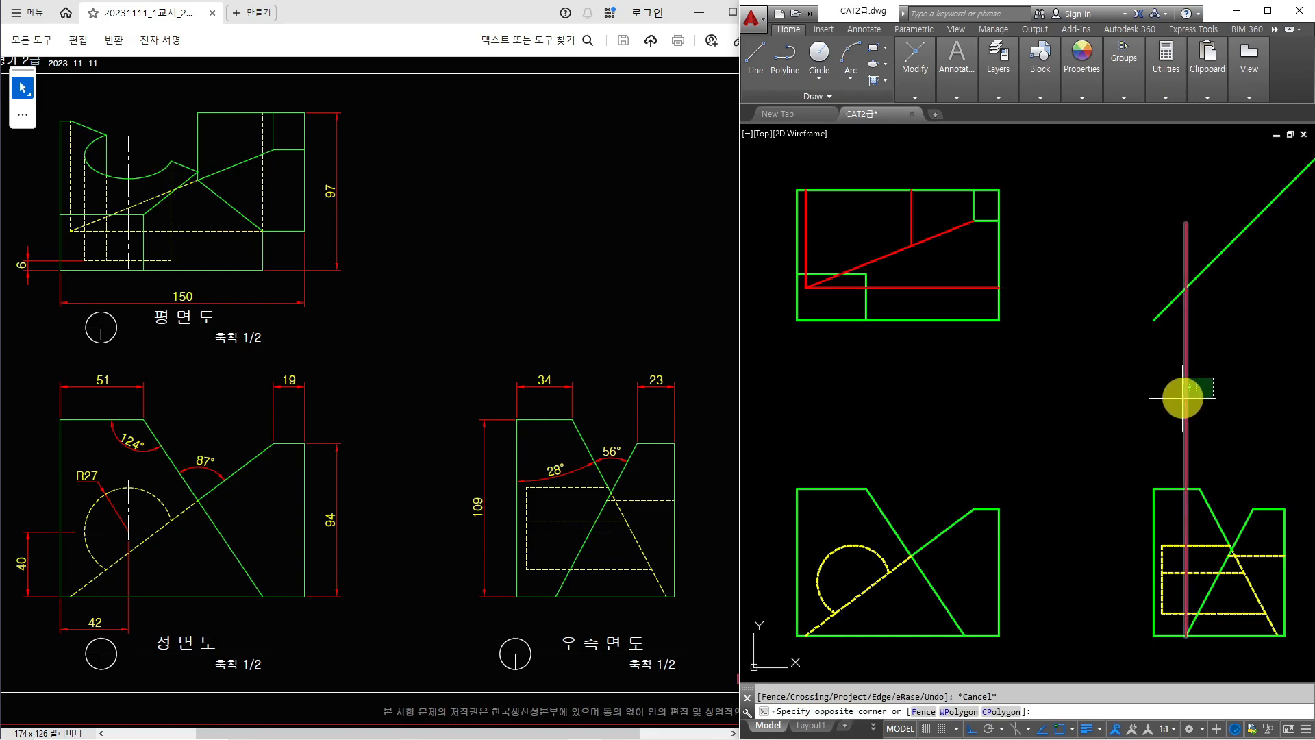
click(1183, 397)
key(Delete)
Step: Trim the top view's right edge below the horizontal projection line and remove its upper edge left of the middle vertical line
text(tr)
key(Return)
key(Return)
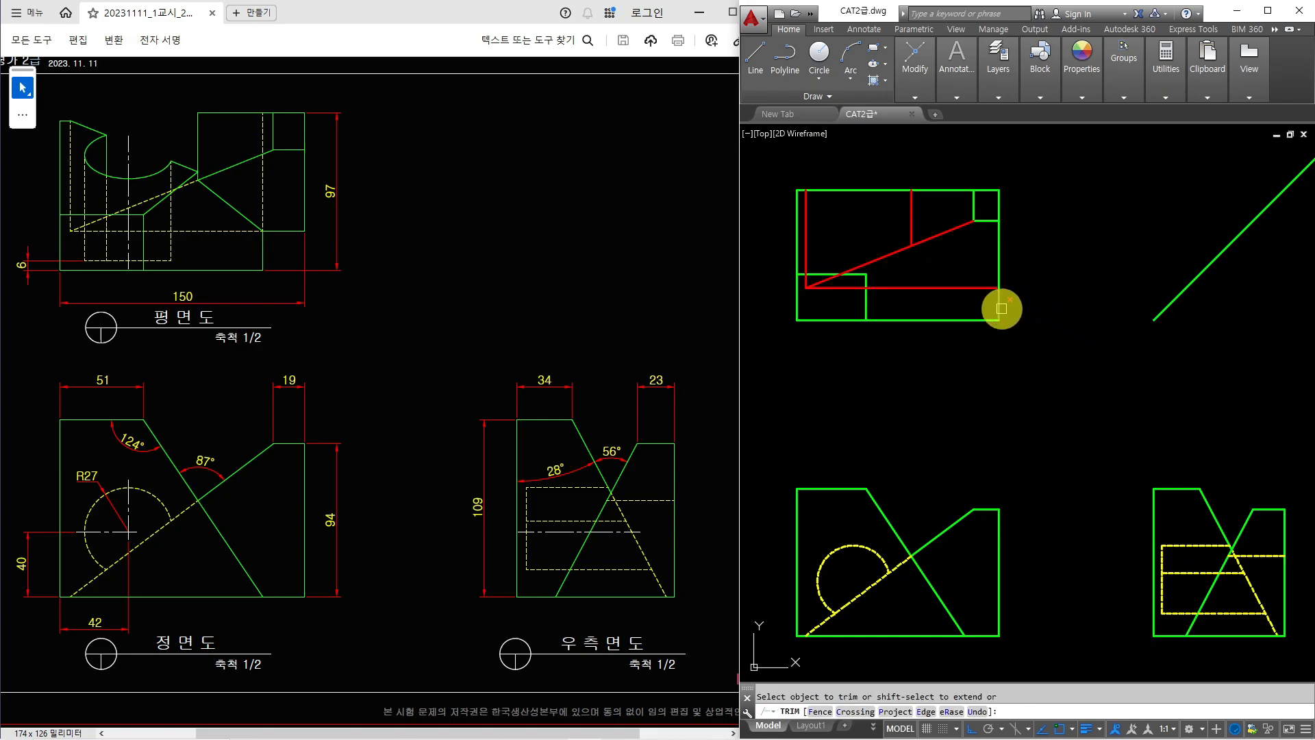
click(1000, 301)
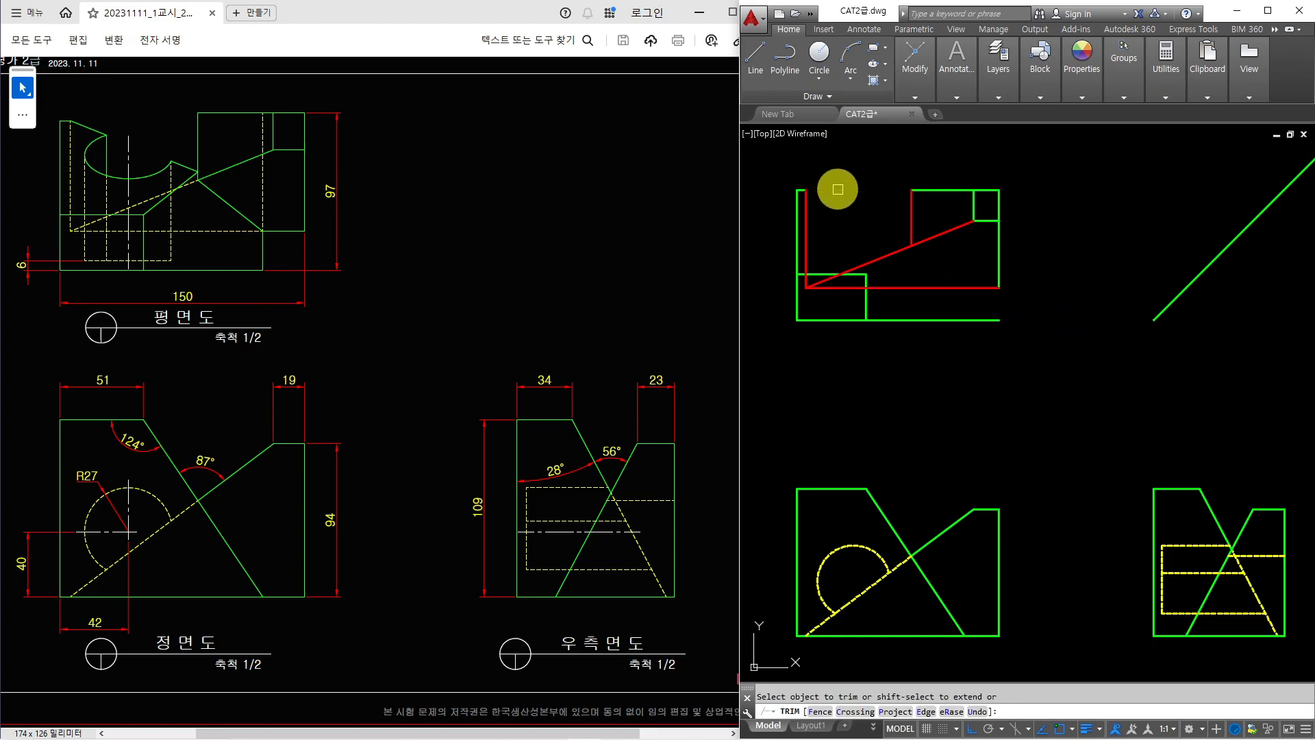
key(Escape)
click(788, 179)
click(820, 198)
text(e)
key(Return)
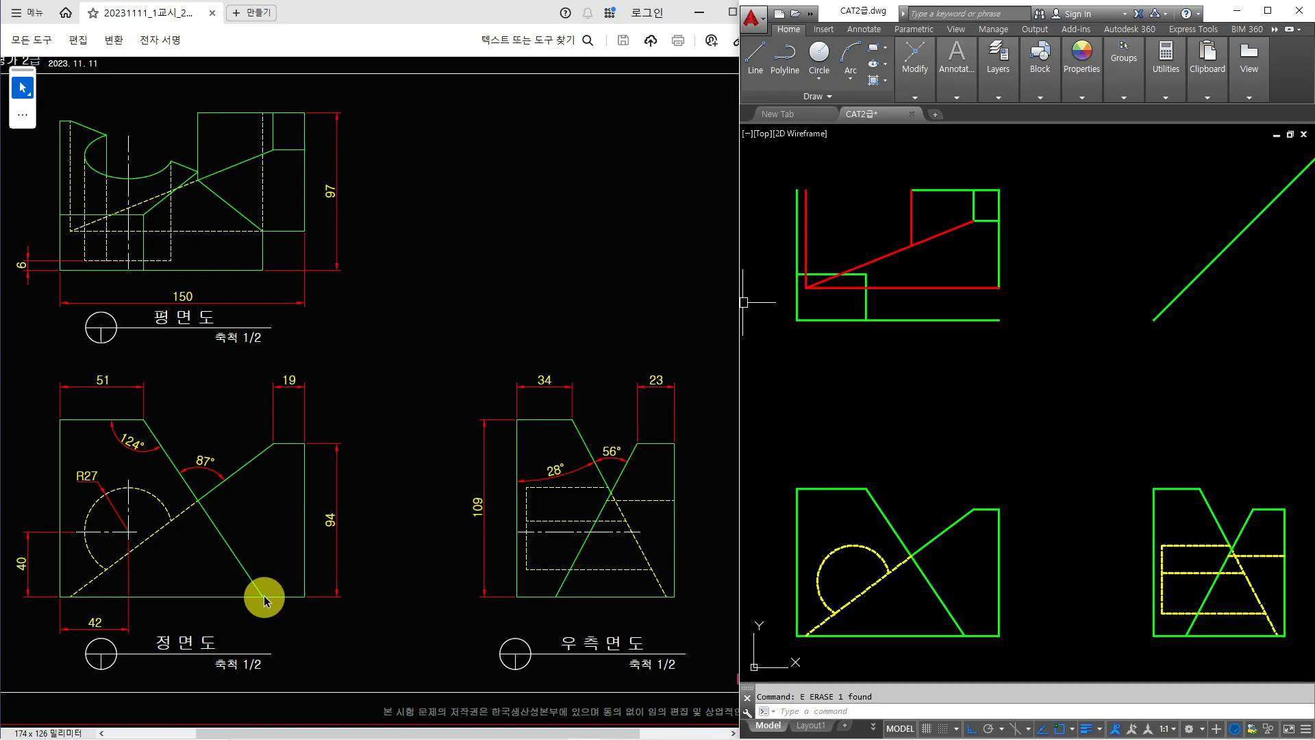
Step: Draw a vertical projection line from the foot of the front view's descending slope to above the top view
text(l)
key(Return)
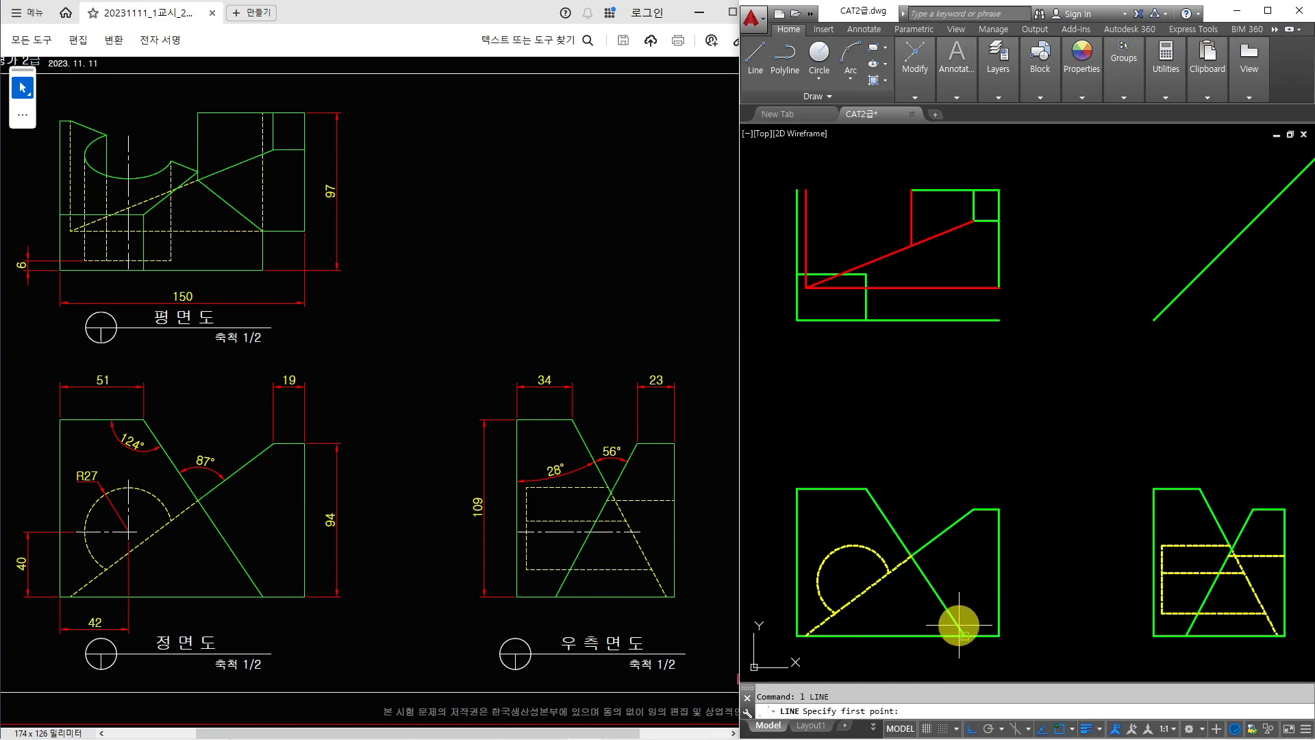
click(964, 159)
key(Return)
Step: Trim the new projection line below the top view and the top view's lower edge to the right of that line
text(tr)
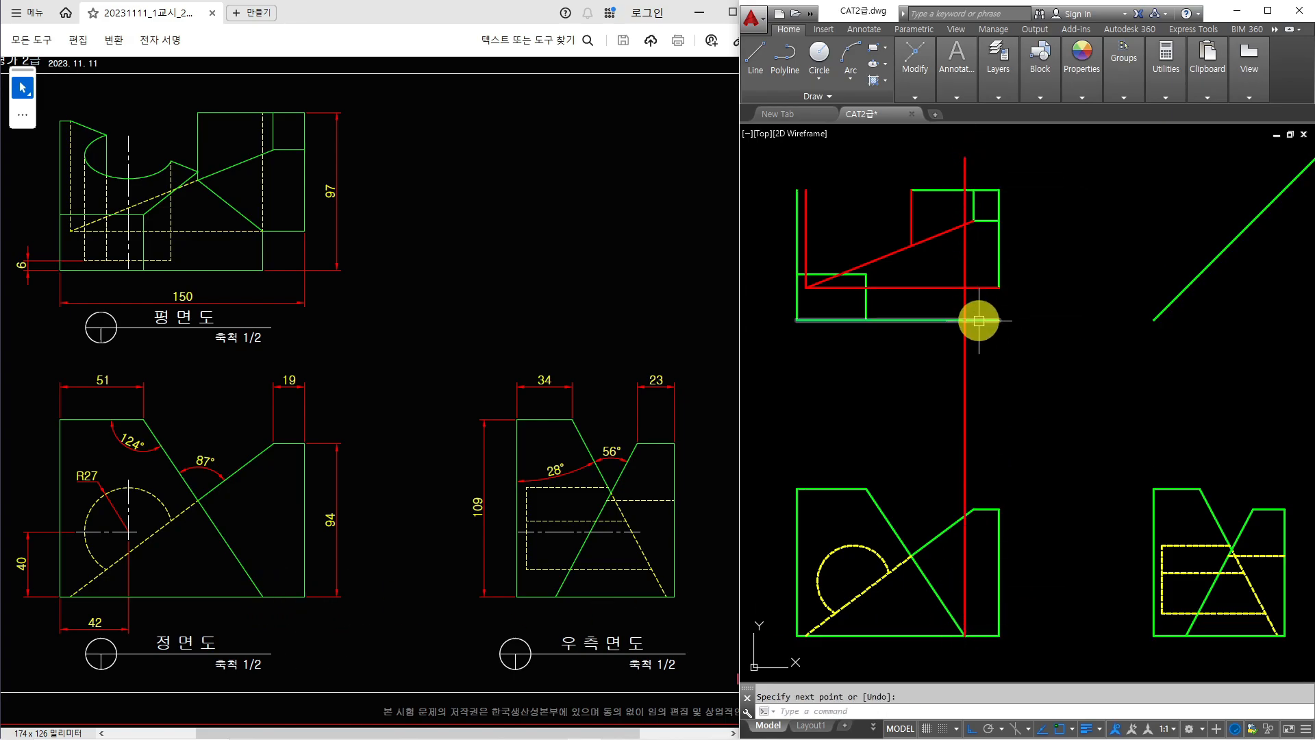
key(Return)
click(946, 320)
key(Return)
click(965, 334)
key(Escape)
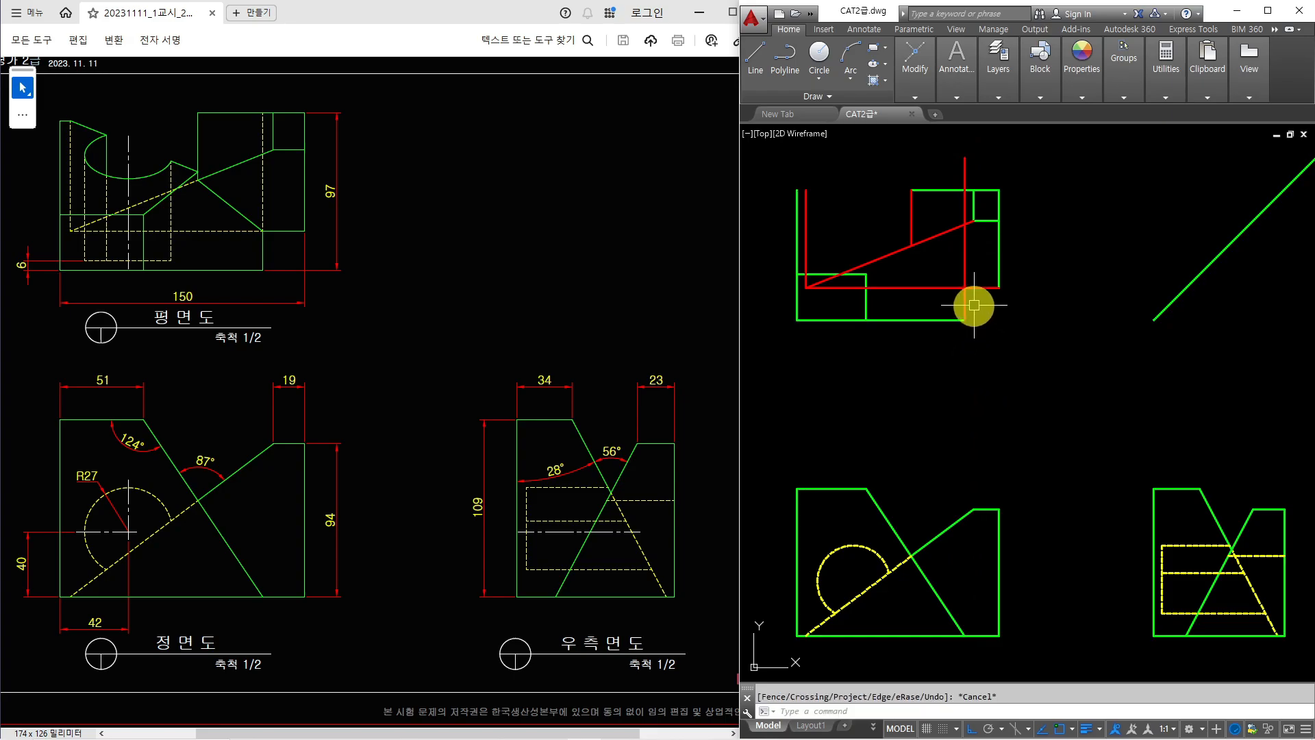
Step: Trim the new vertical projection line where it extends above the top view's upper edge
text(tr)
key(Return)
key(Escape)
key(Return)
key(Return)
click(963, 176)
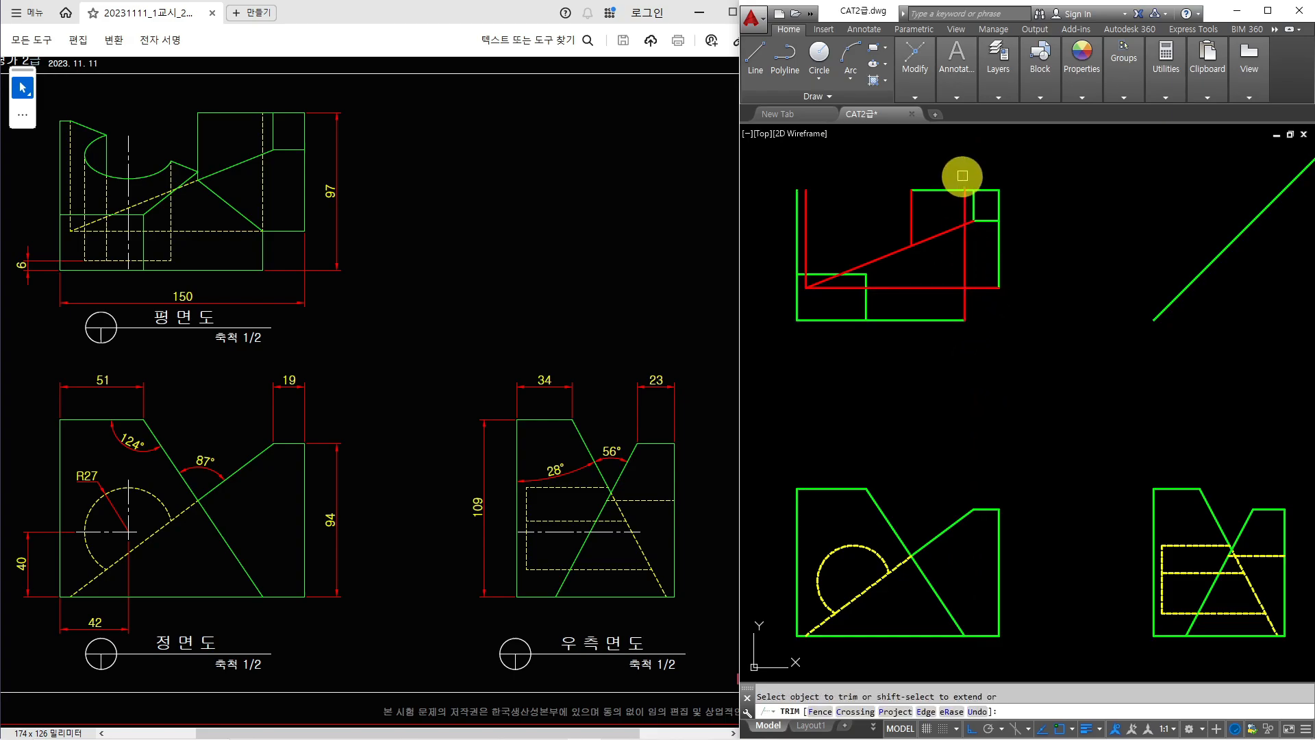
key(Escape)
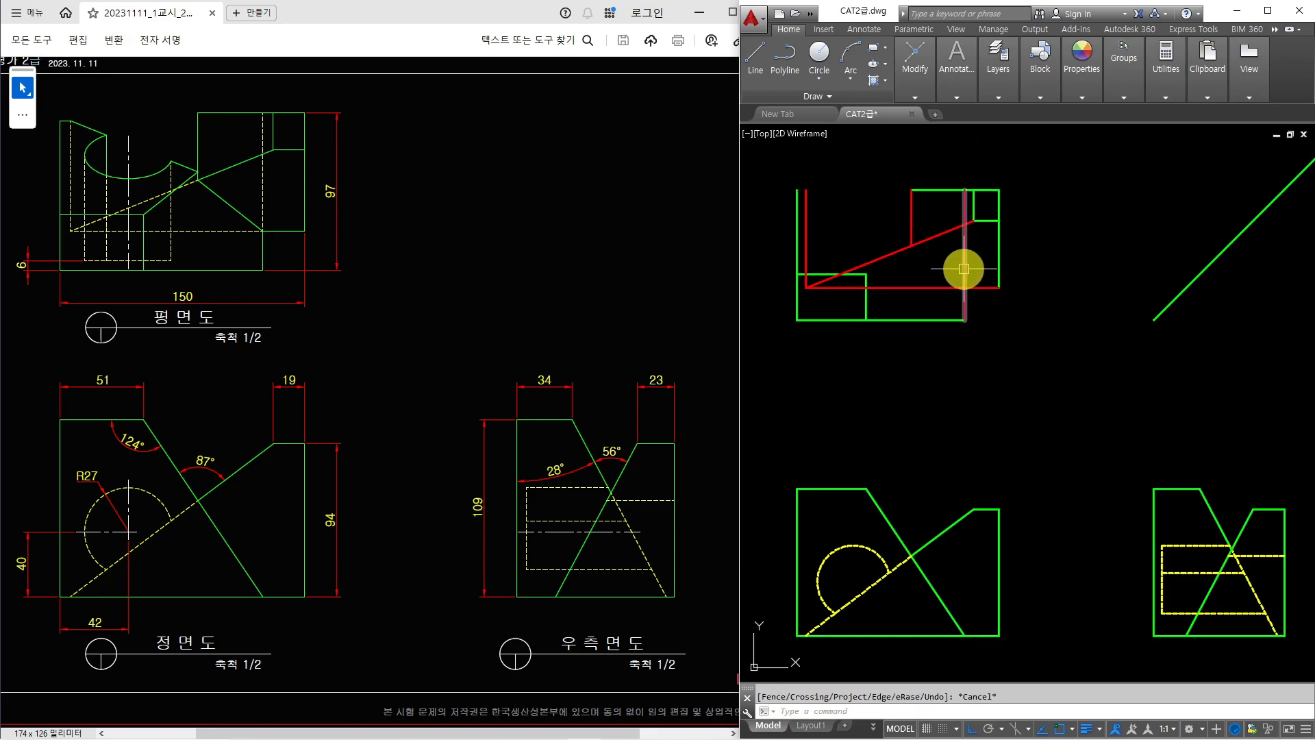
Step: Split the vertical and horizontal projection lines at their crossing near the top view's lower-right notch, extending the cut ends to meet there
key(Escape)
scroll(959, 302, up, 2)
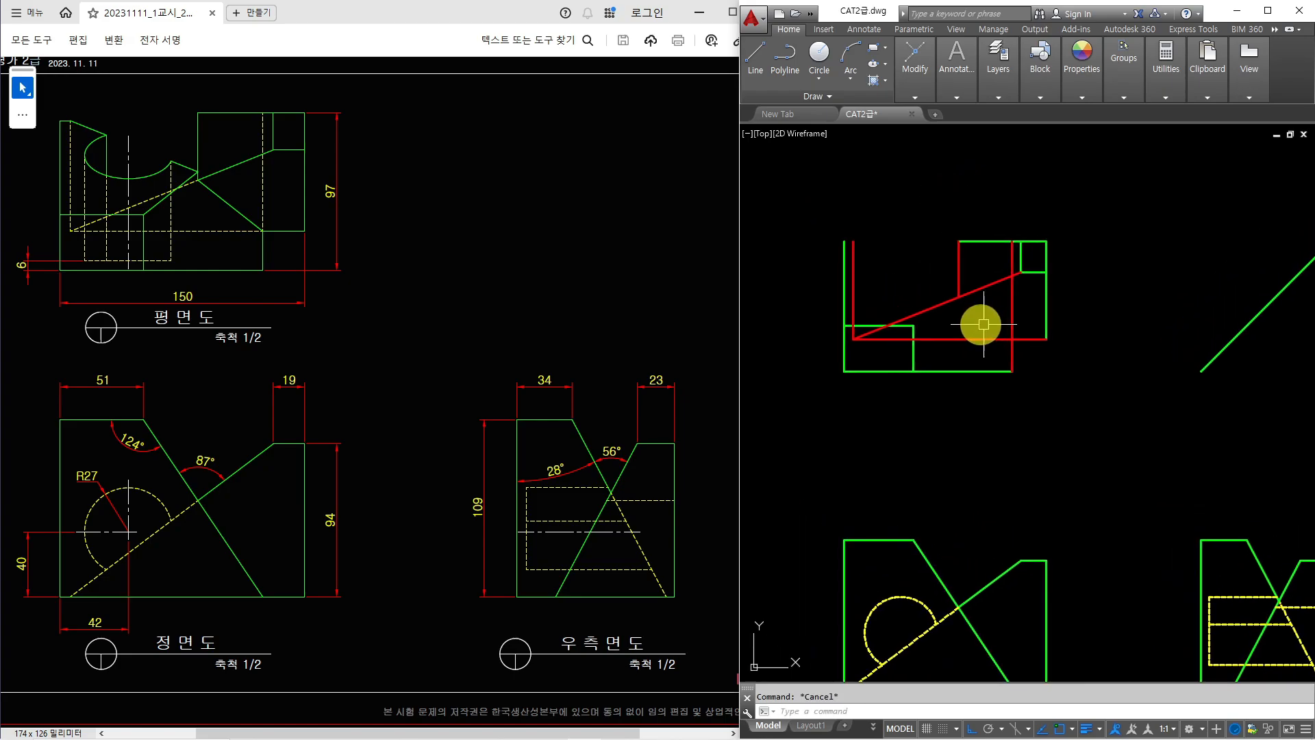
text(br)
key(Return)
click(1073, 403)
key(Escape)
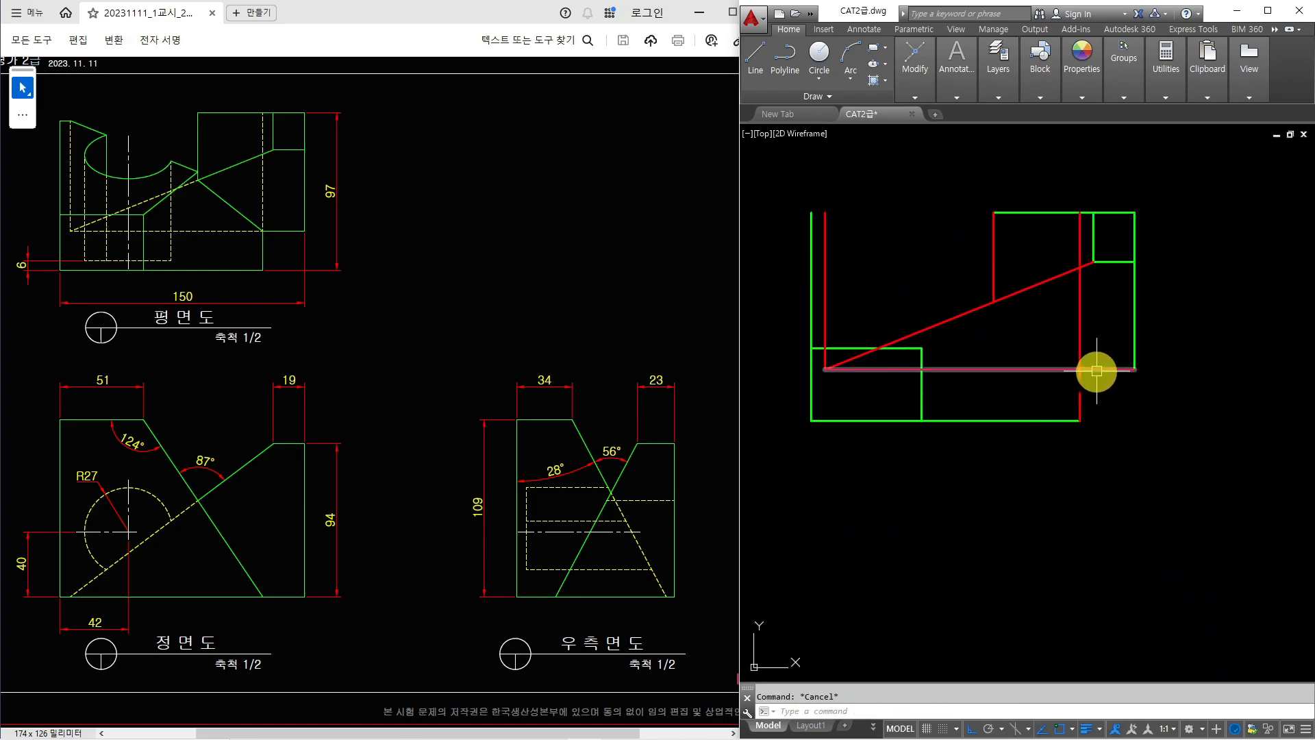
text(tr)
key(Return)
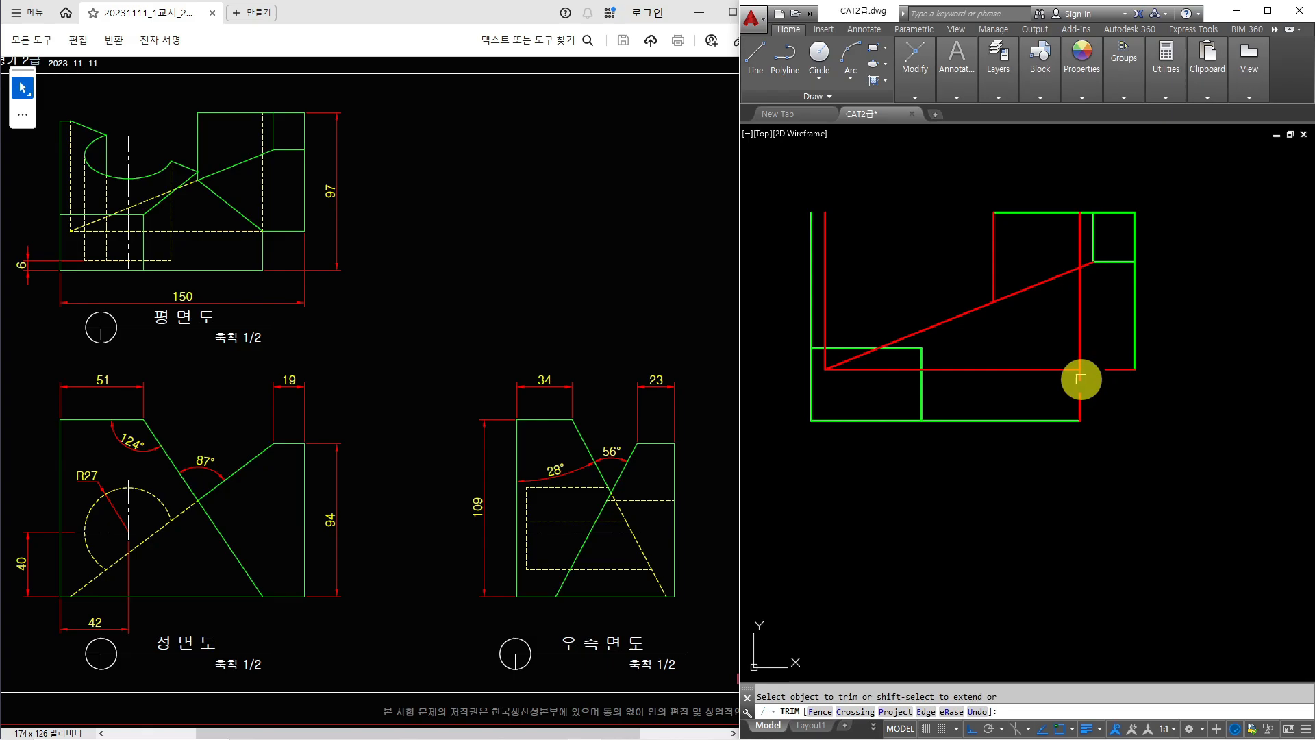
key(Escape)
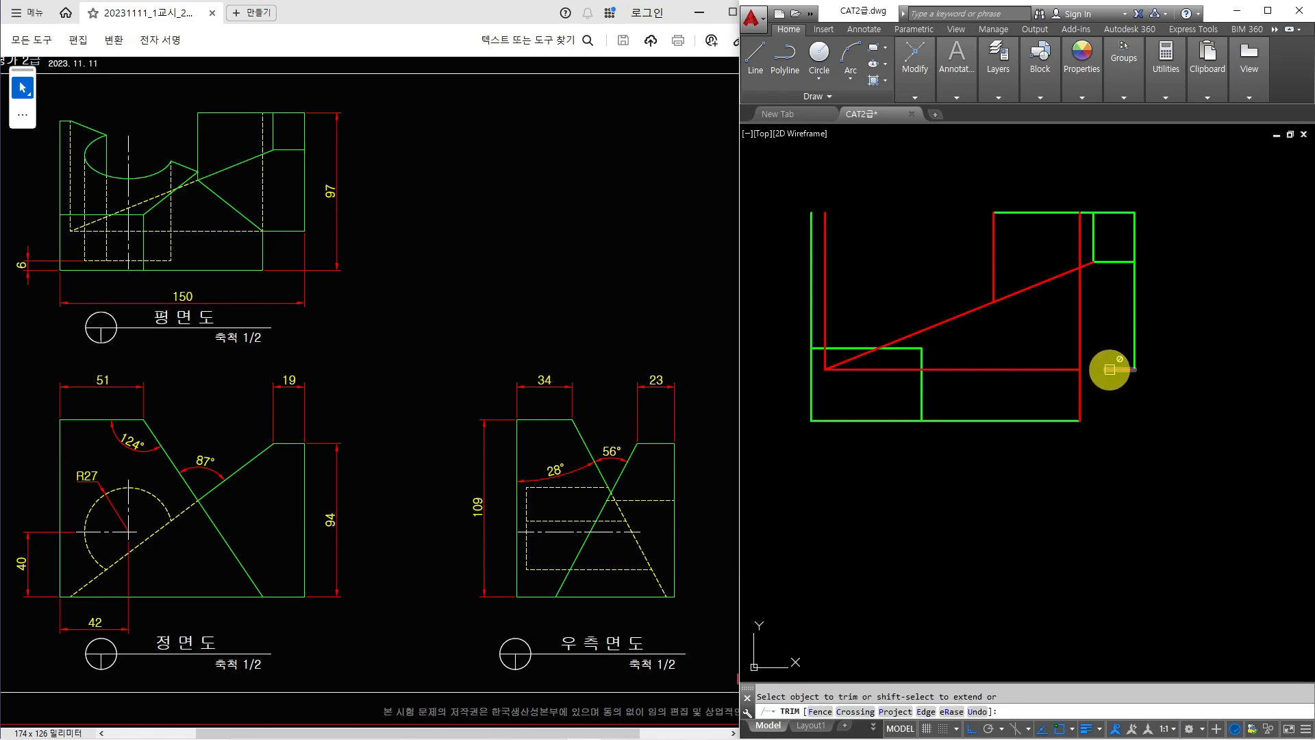
key(Escape)
Step: Match the top view outline's properties onto the two short segments forming the lower-right notch
text(m)
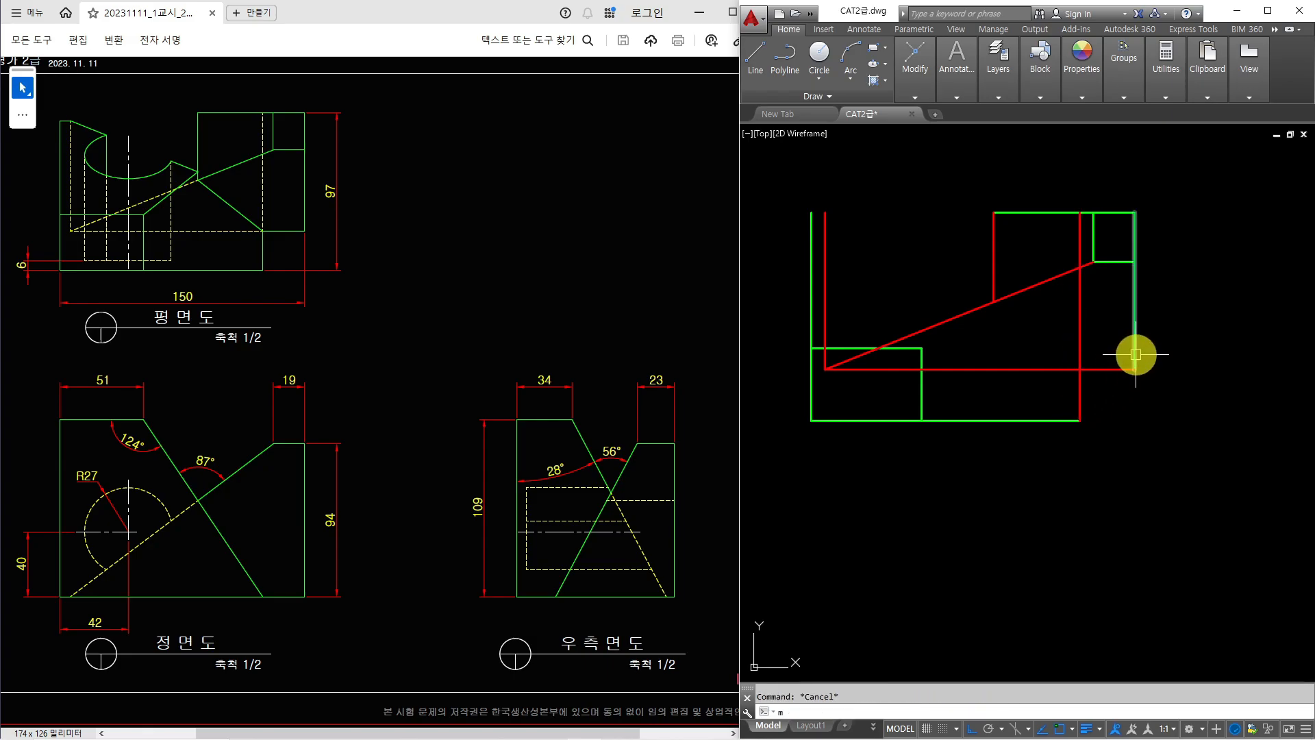
click(1136, 355)
key(Escape)
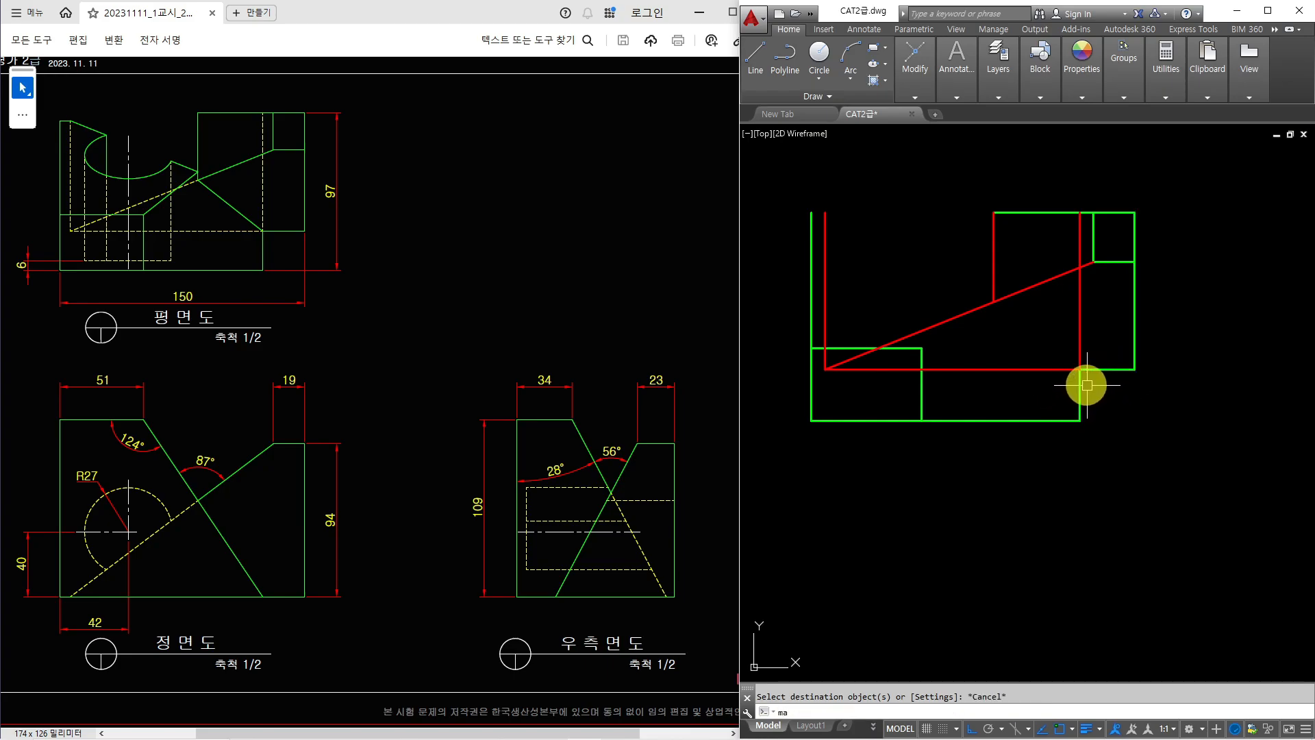
key(Escape)
Step: Put the vertical line above the lower-right notch on the 숨은선 layer
click(1080, 322)
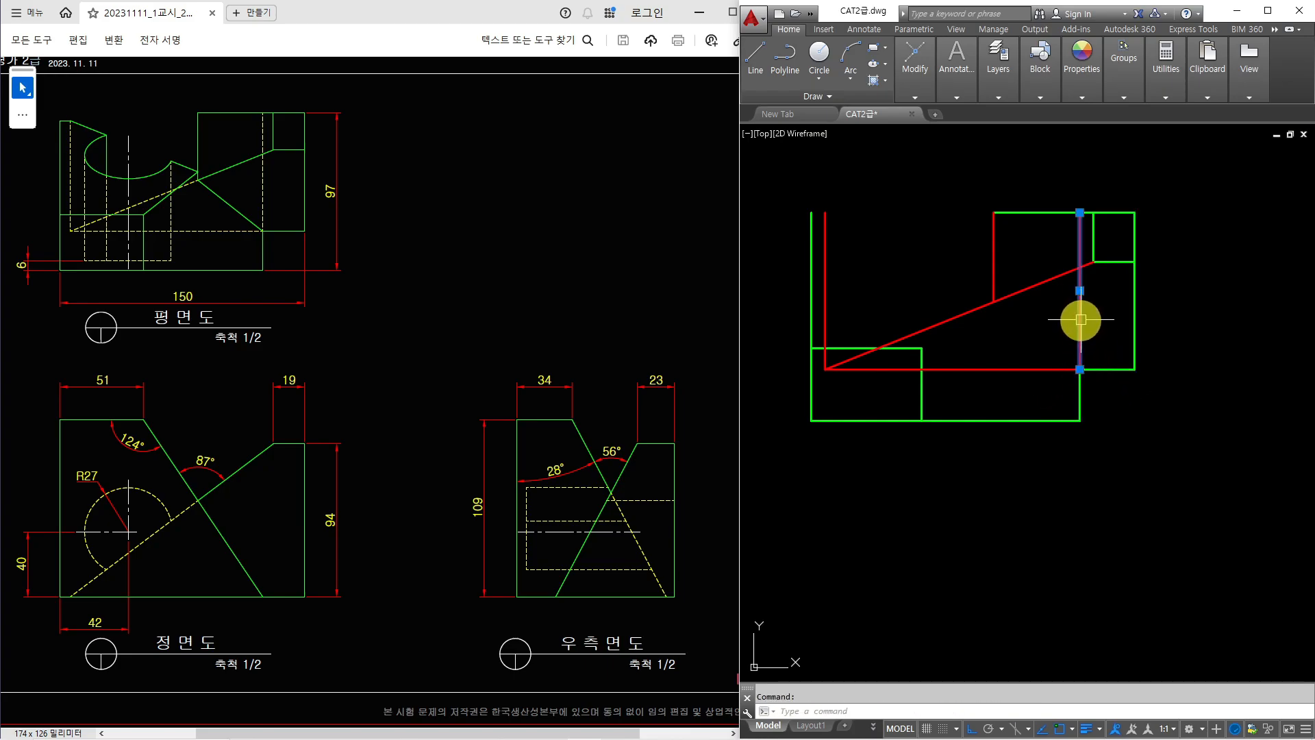
click(996, 96)
click(1105, 112)
click(1104, 208)
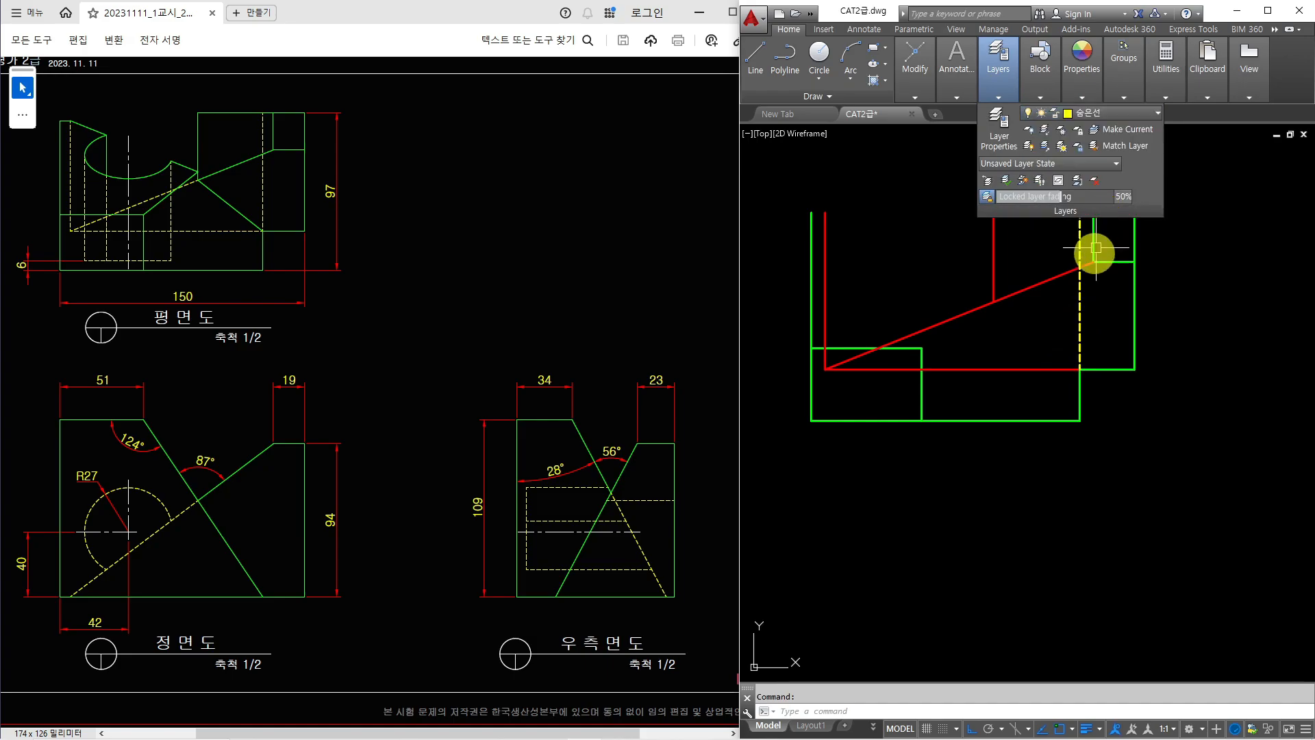
key(Escape)
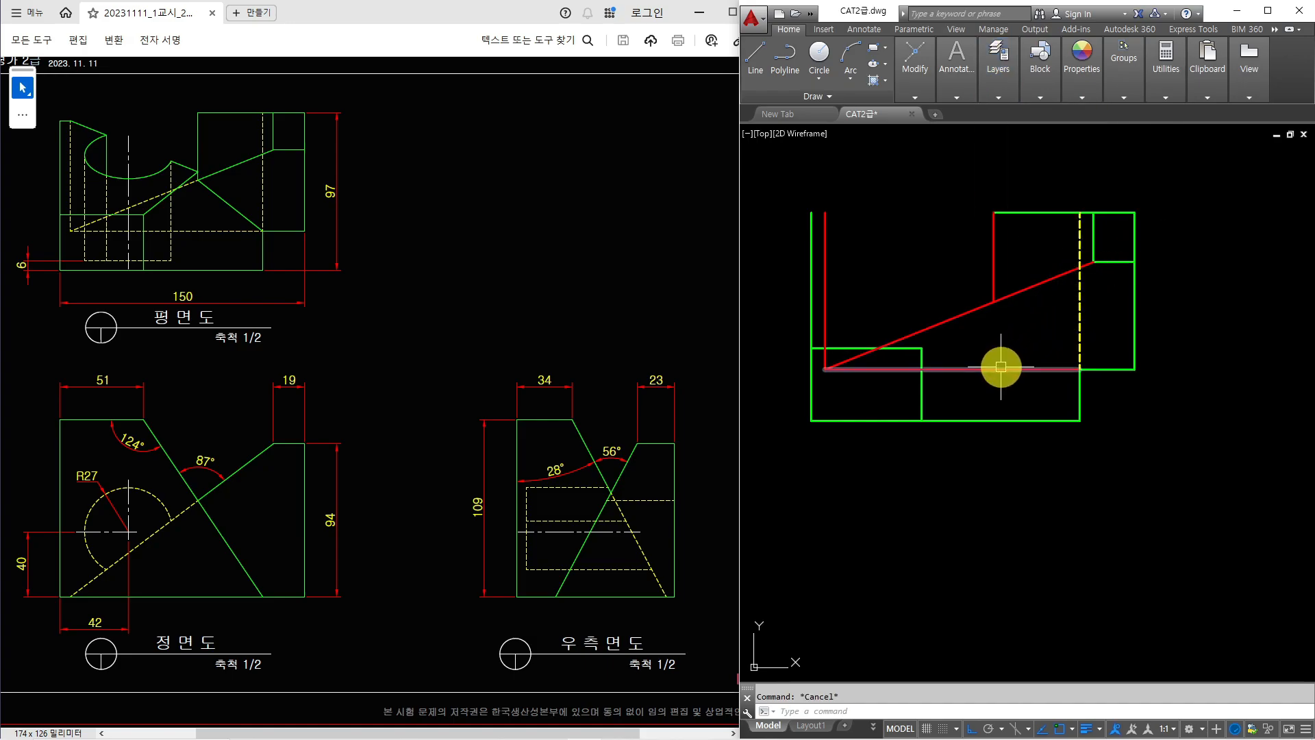
Step: Put the horizontal line to the left of the lower-right notch on the 숨은선 layer
click(1001, 97)
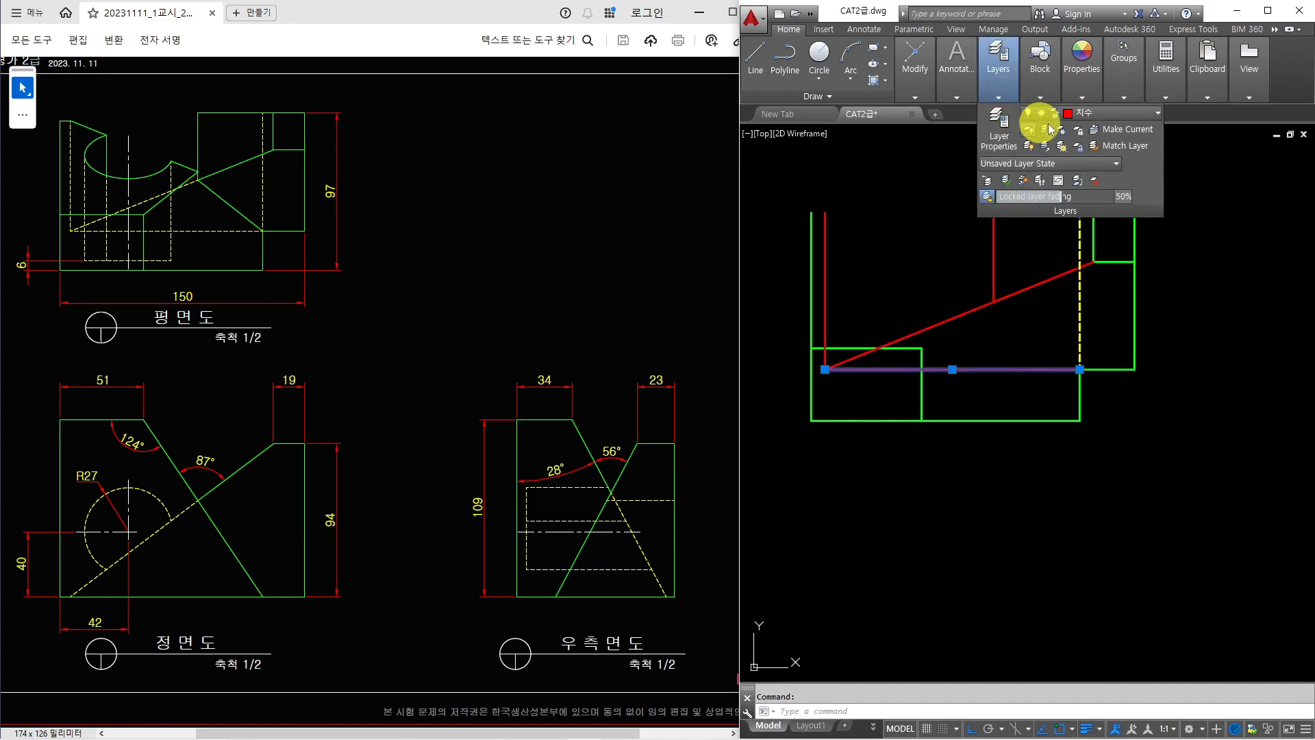
click(1095, 114)
click(1091, 214)
click(1092, 214)
key(Escape)
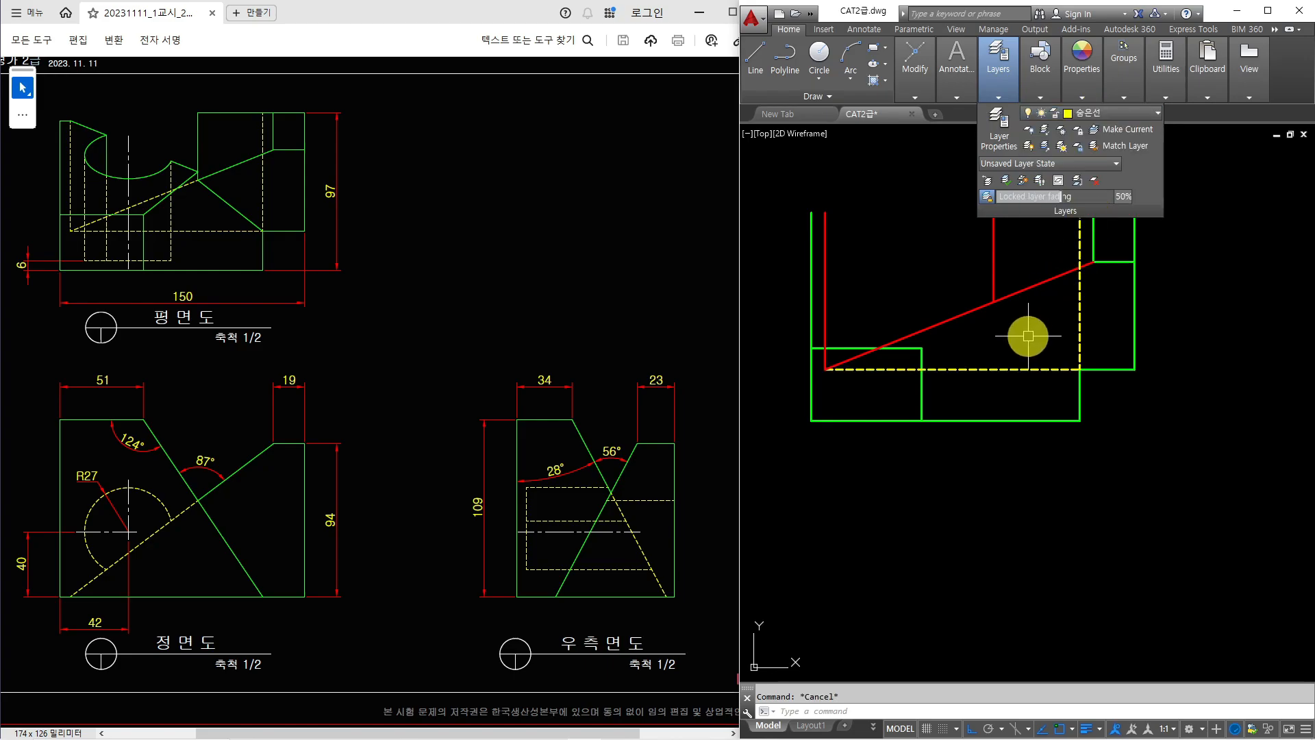
click(1021, 337)
key(Escape)
key(Escape)
Step: Split the top view's slanted line at the lower end of the middle vertical line
middle_drag(1009, 339, 1015, 353)
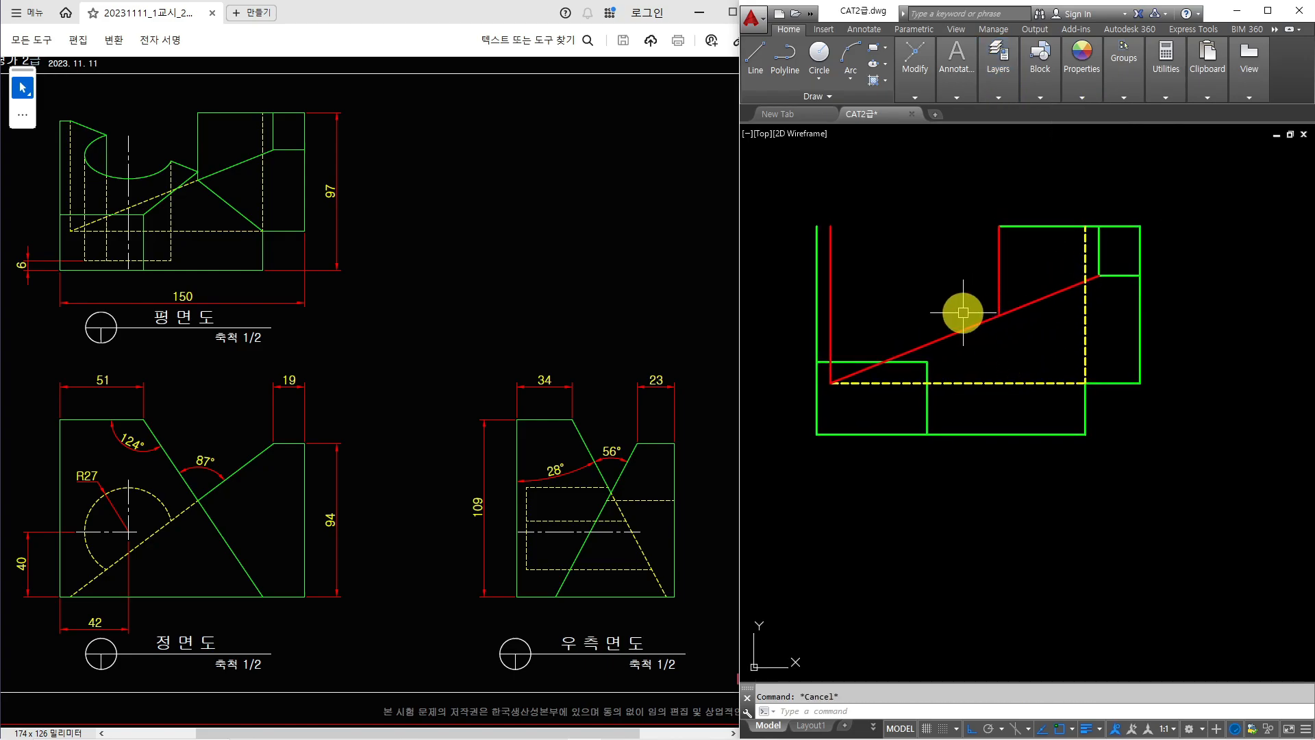
text(tr)
key(Return)
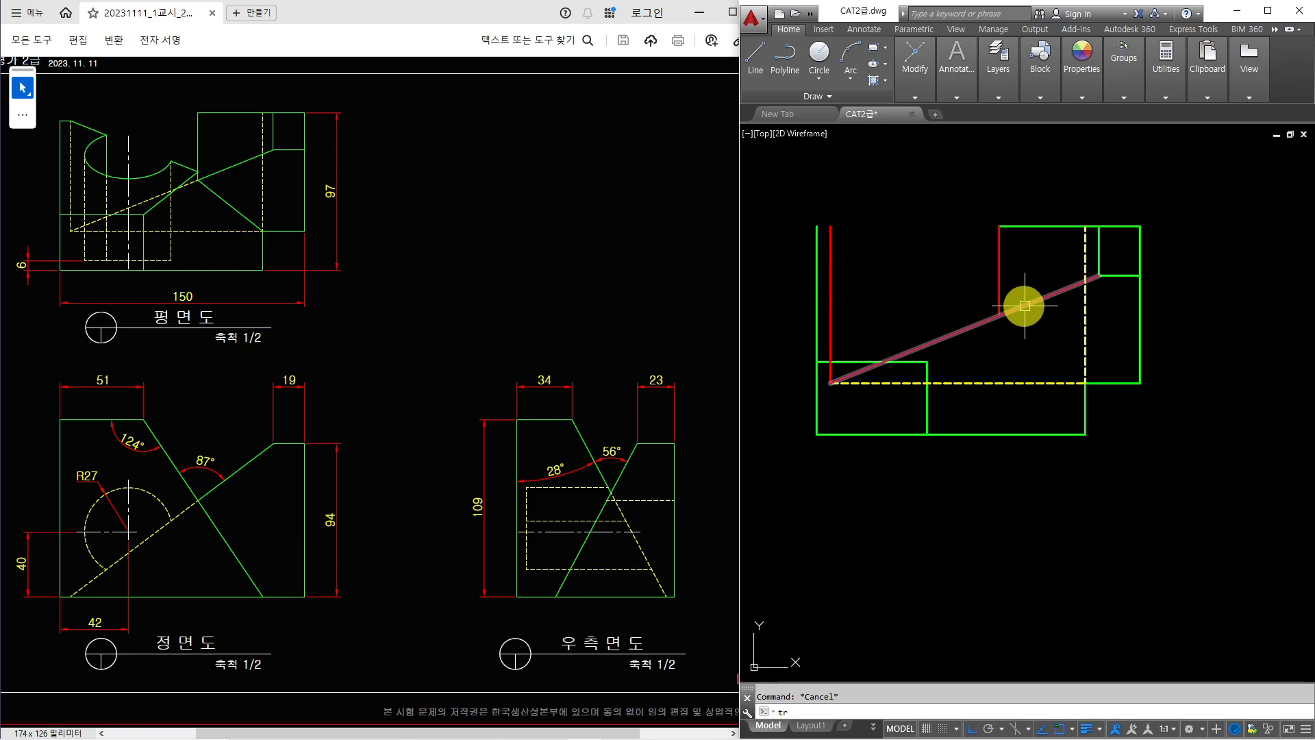
click(1028, 304)
scroll(1065, 285, up, 2)
key(Escape)
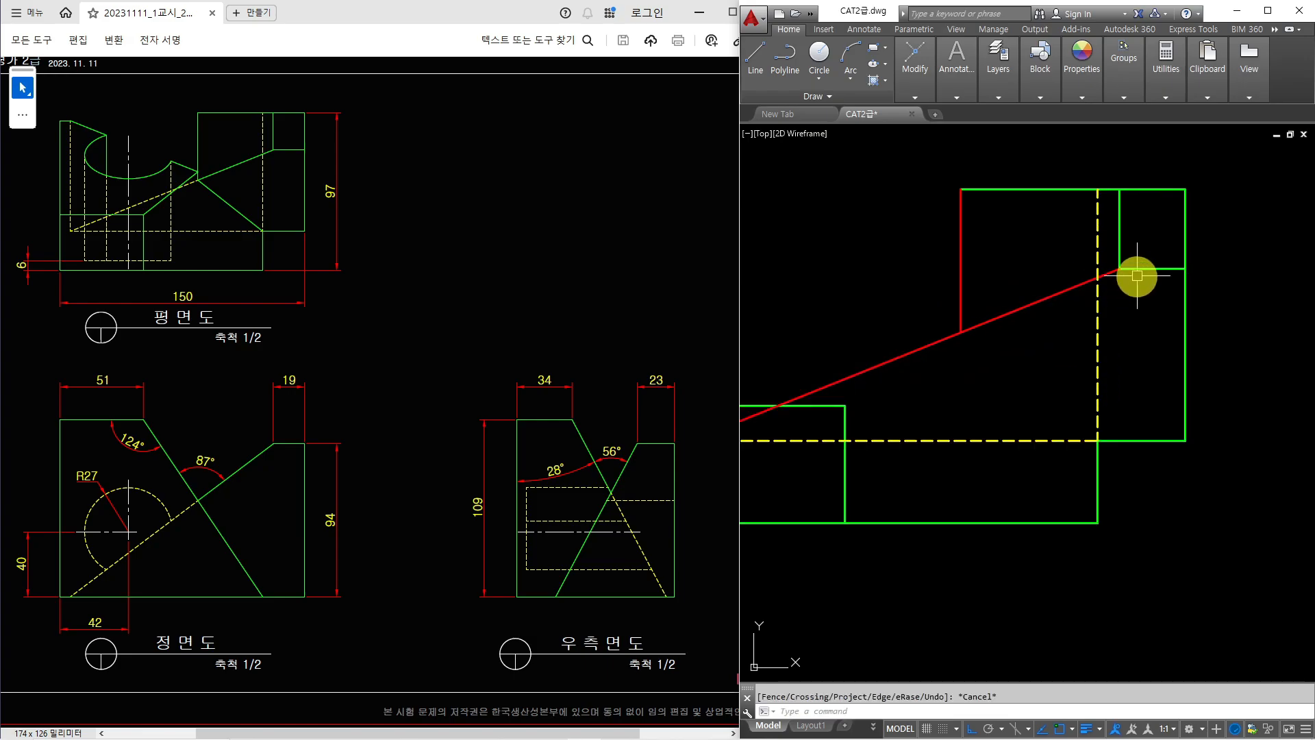
Step: Match the outline's properties onto the right part of the slanted line and the middle vertical line
text(ma)
key(Return)
click(1140, 269)
click(1080, 285)
click(963, 281)
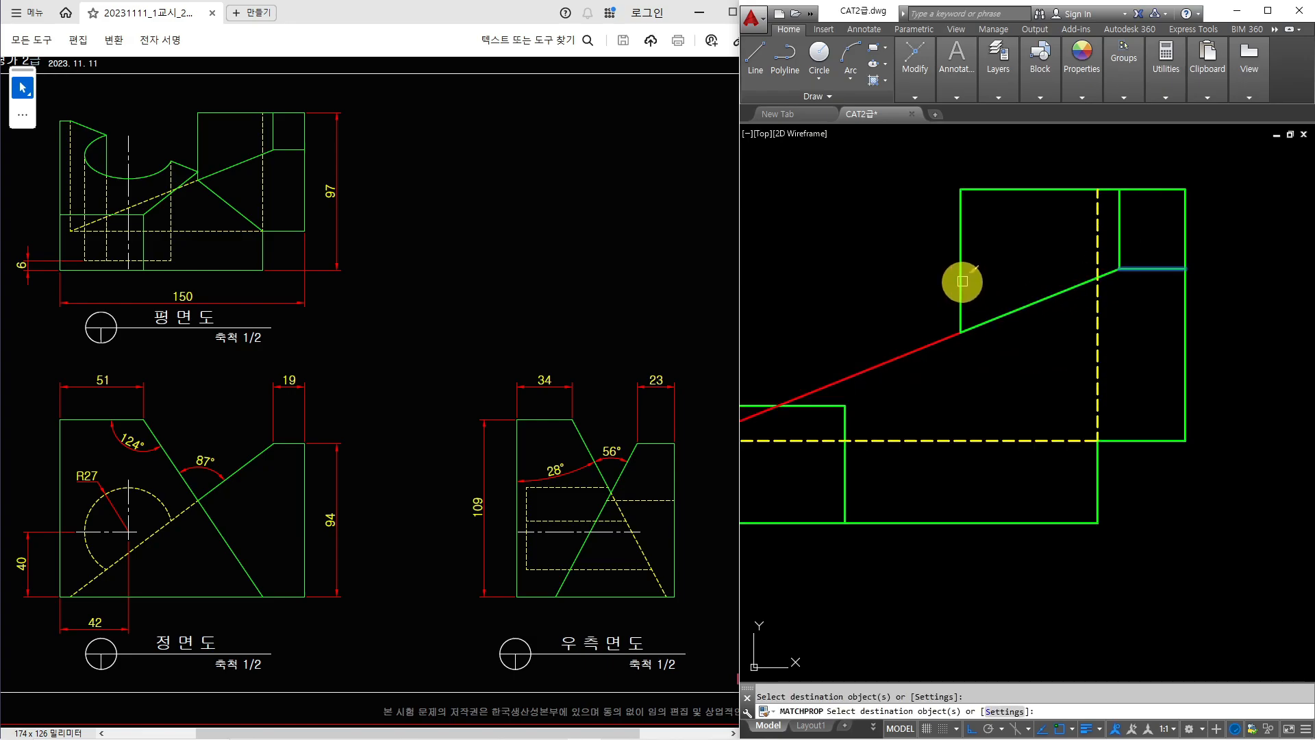
Step: Draw a line from the middle vertical line's lower end to the inner corner of the lower-right notch
key(Return)
text(l)
key(Return)
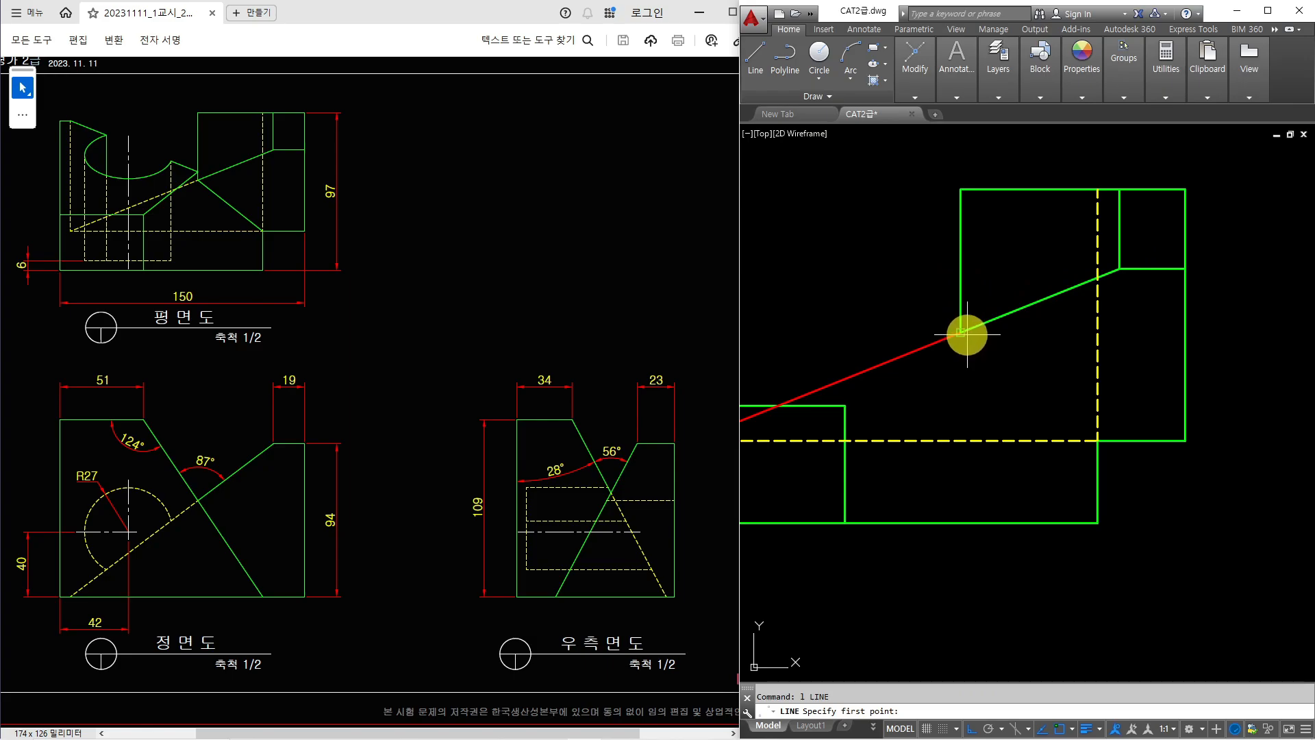
click(1097, 441)
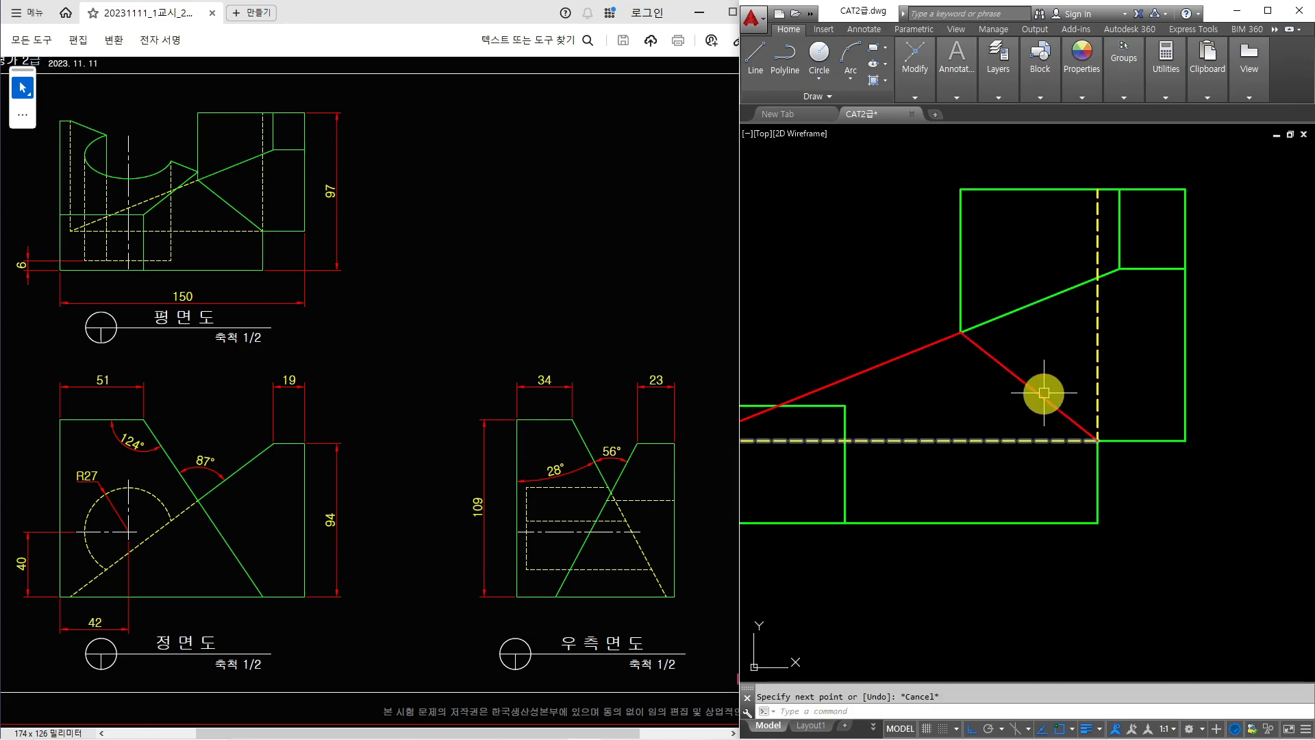
key(Escape)
Step: Match the solid slanted edge's properties onto the new line descending to the notch corner
text(ma)
key(Return)
click(987, 324)
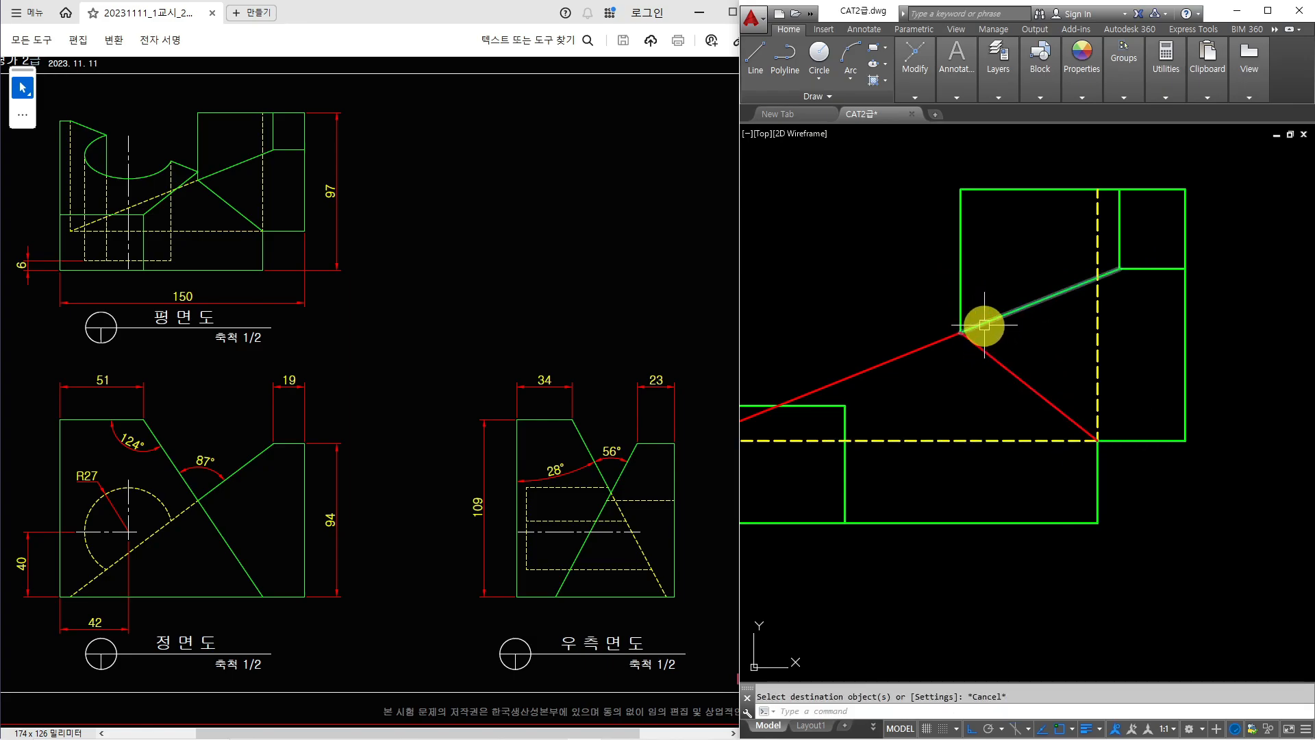
click(983, 348)
key(Escape)
Step: Match the dashed horizontal line's properties onto the left part of the slanted line
middle_drag(979, 354, 1086, 361)
key(Return)
click(1011, 446)
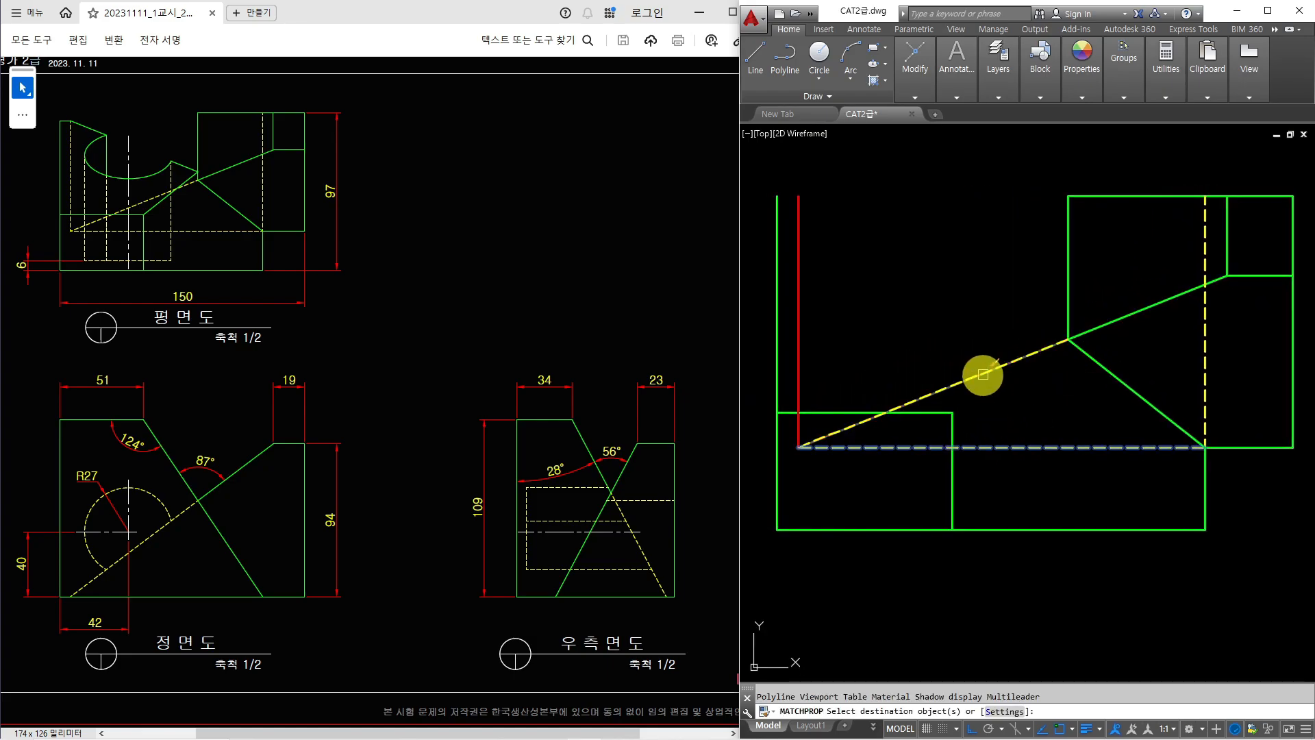
Step: Match the dashed line's properties onto the vertical projection line just inside the top view's left edge
click(983, 374)
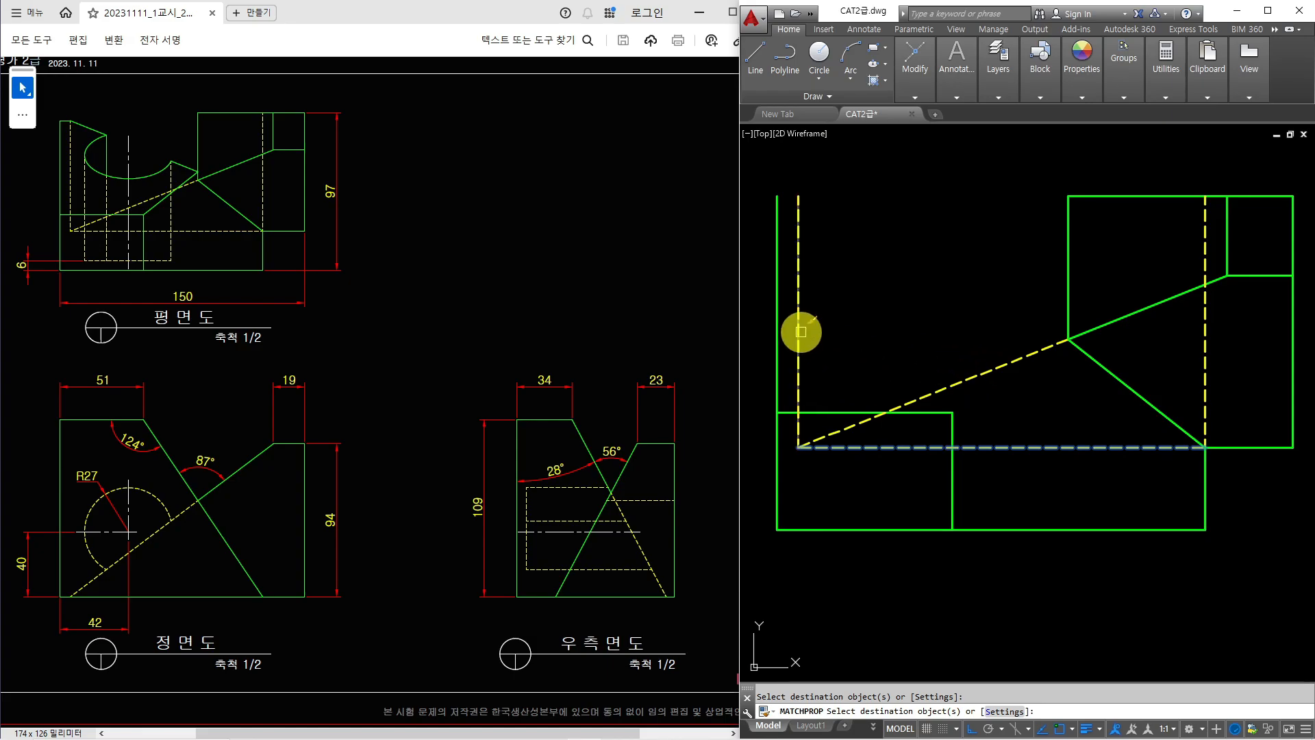
key(Return)
text(l)
key(Return)
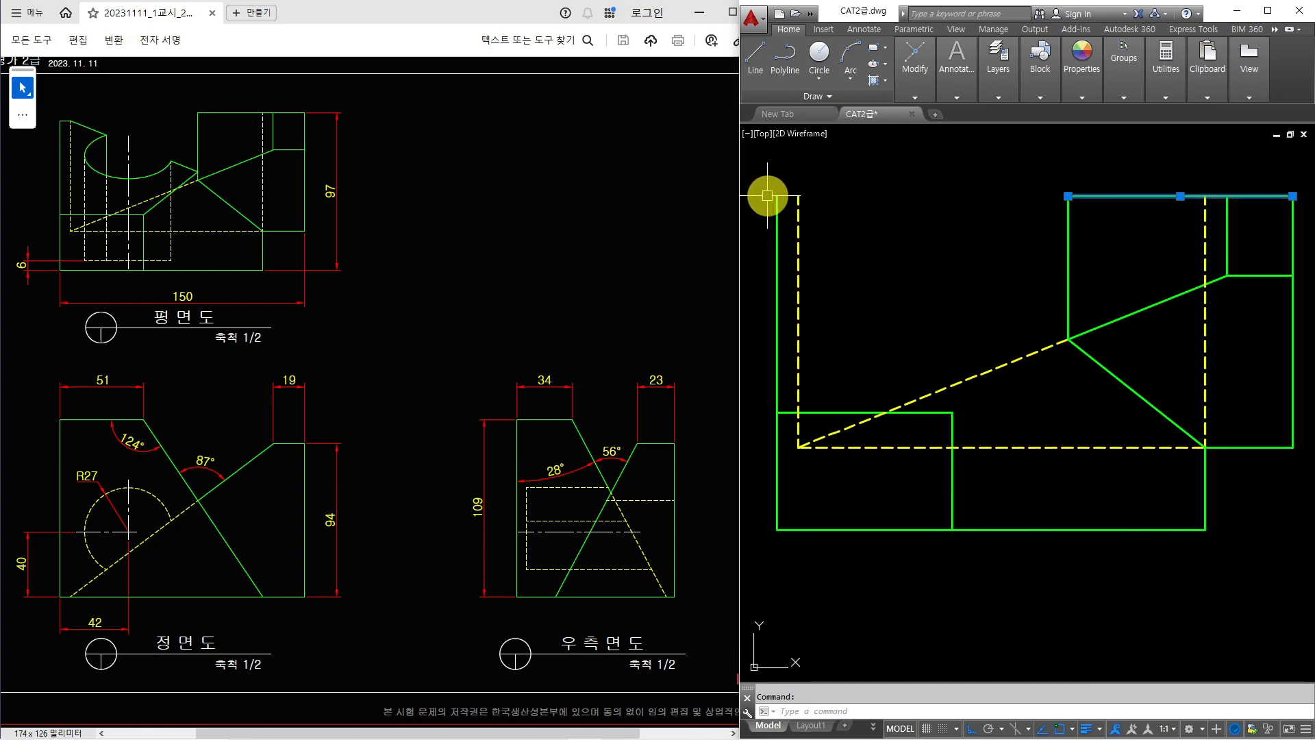
key(Escape)
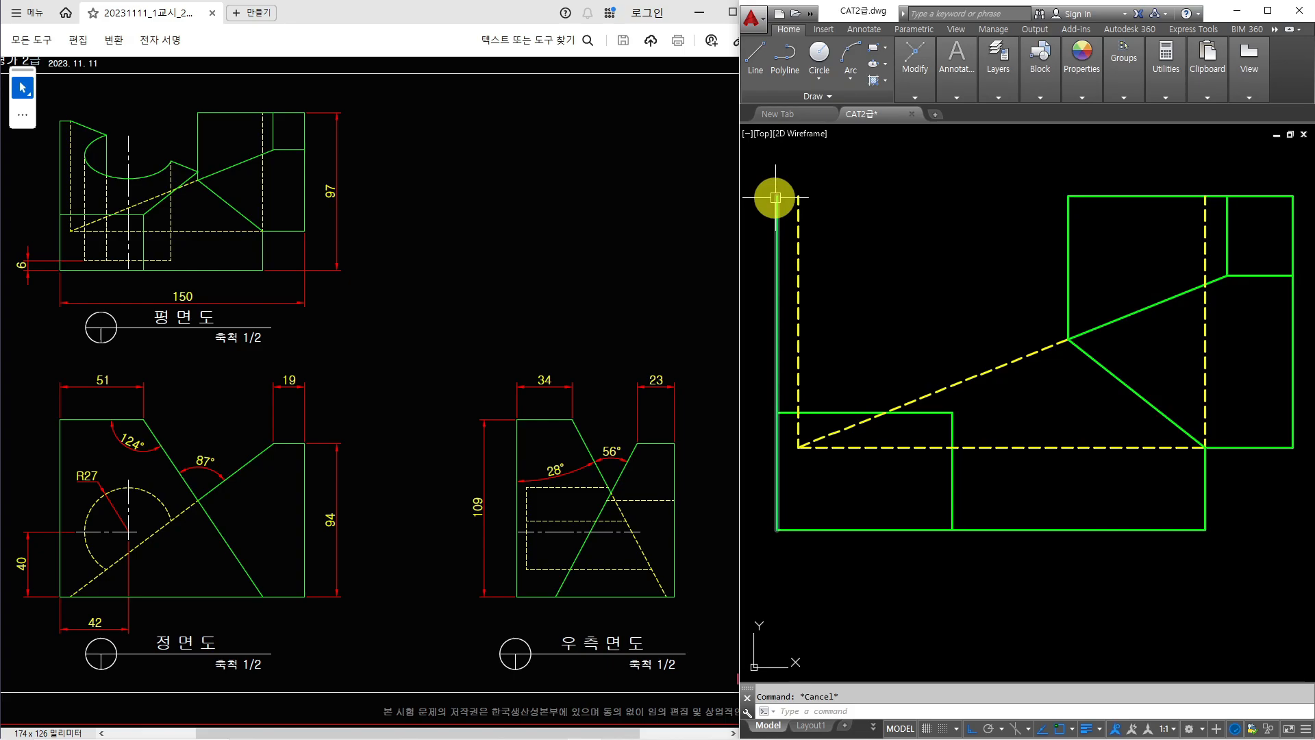
Step: Draw projection lines from the lower end of the side view's slanted hidden edge, up past the 45° line and across beyond the top view's left edge
scroll(1031, 349, down, 4)
middle_drag(1033, 306, 941, 273)
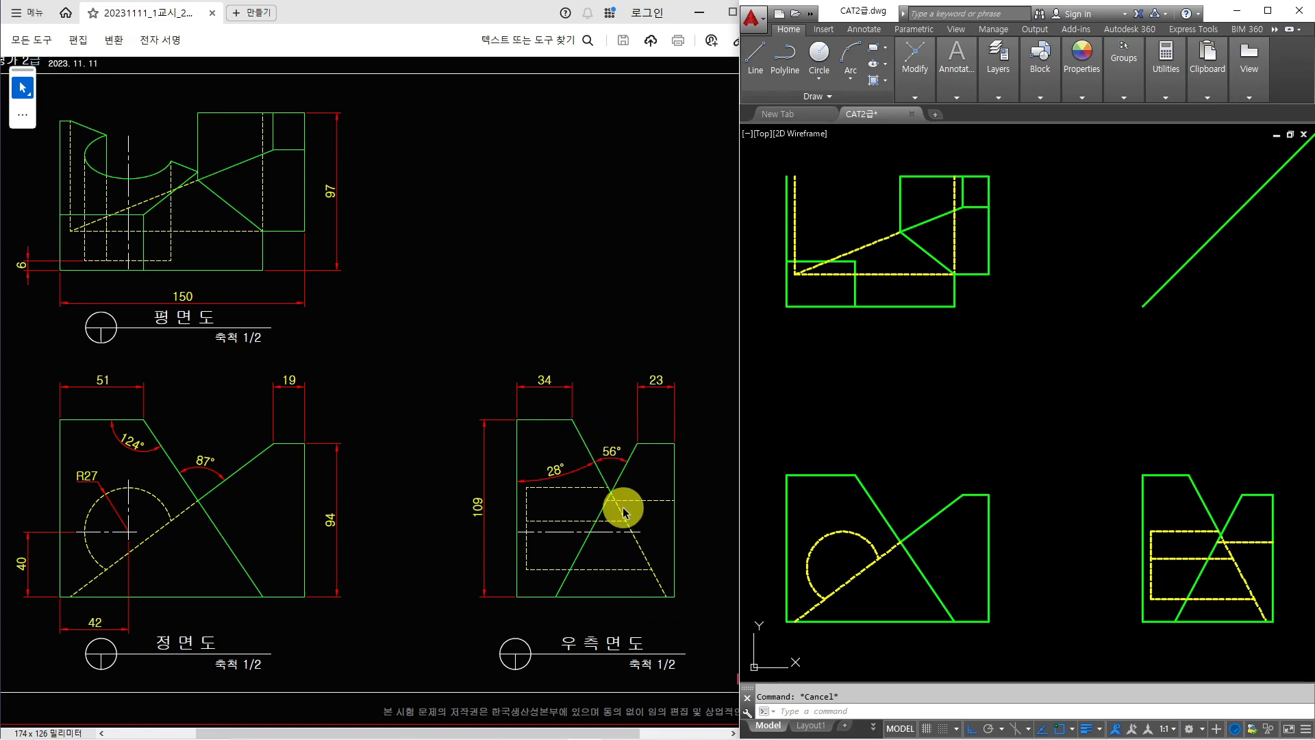
text(l)
key(Return)
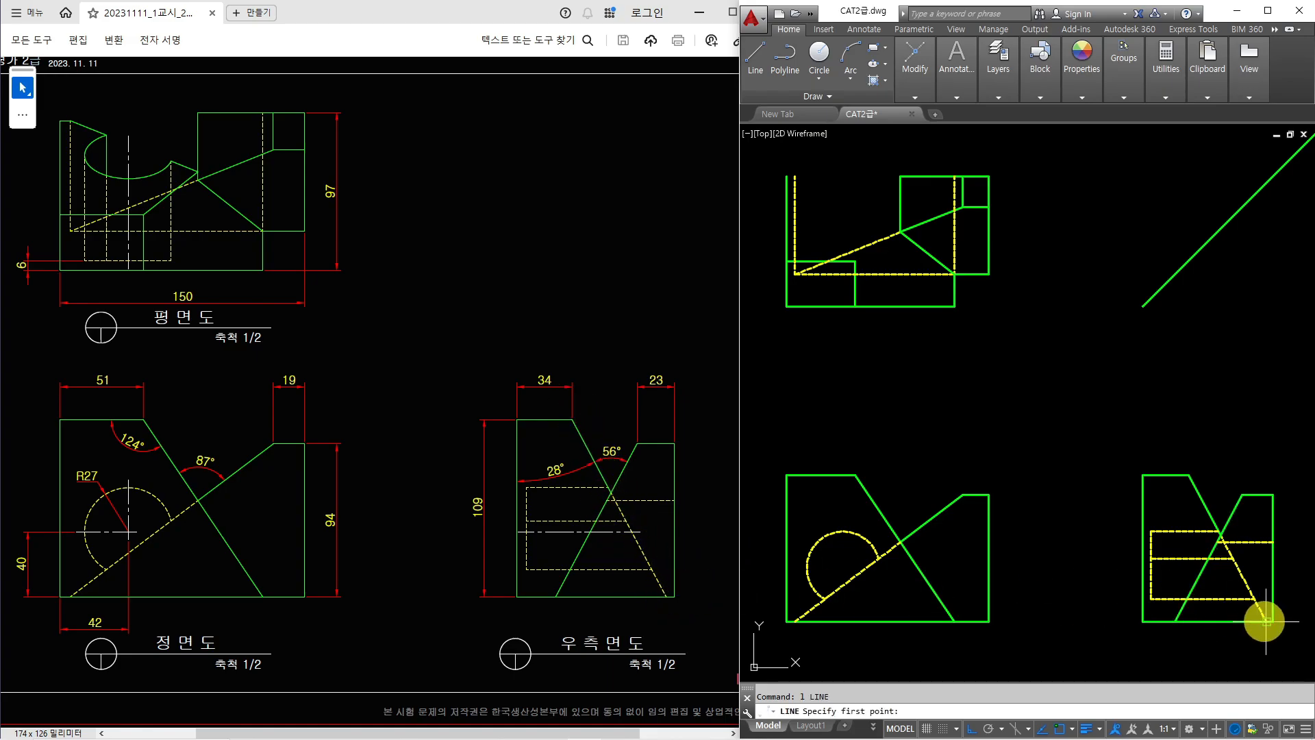
click(1266, 621)
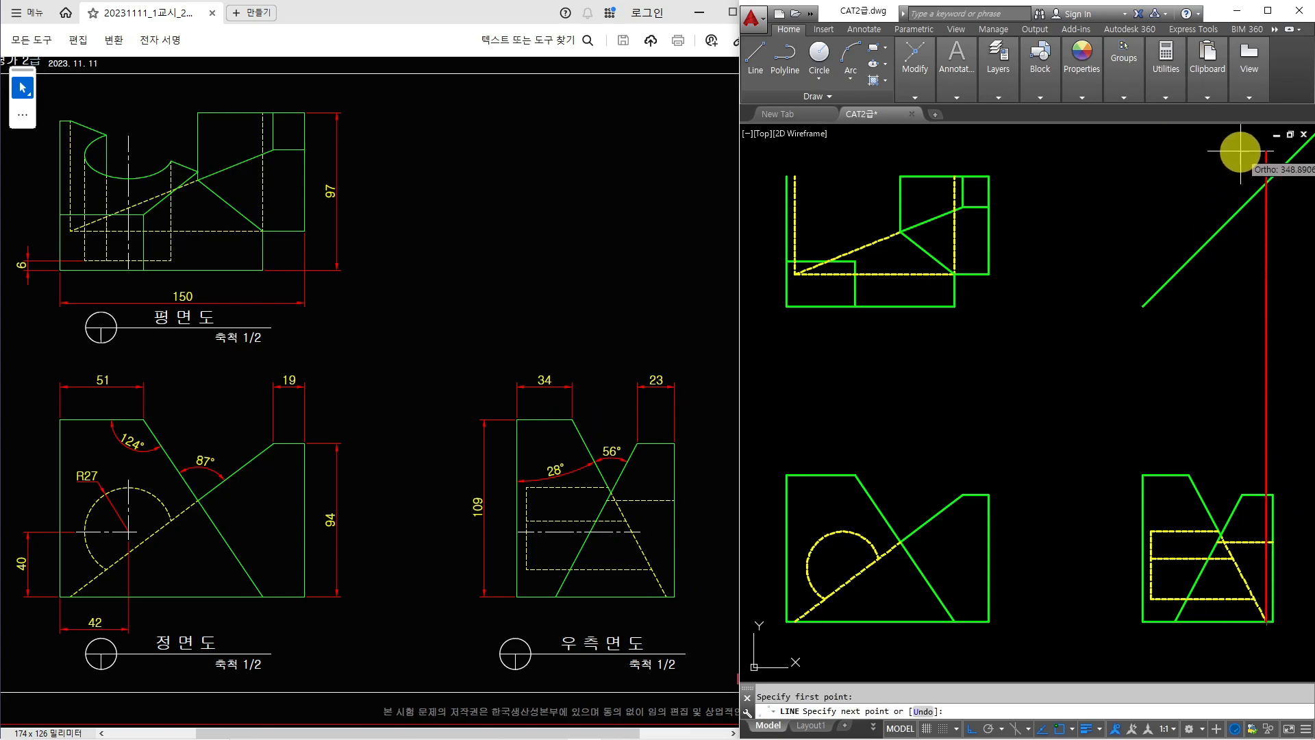
click(1266, 183)
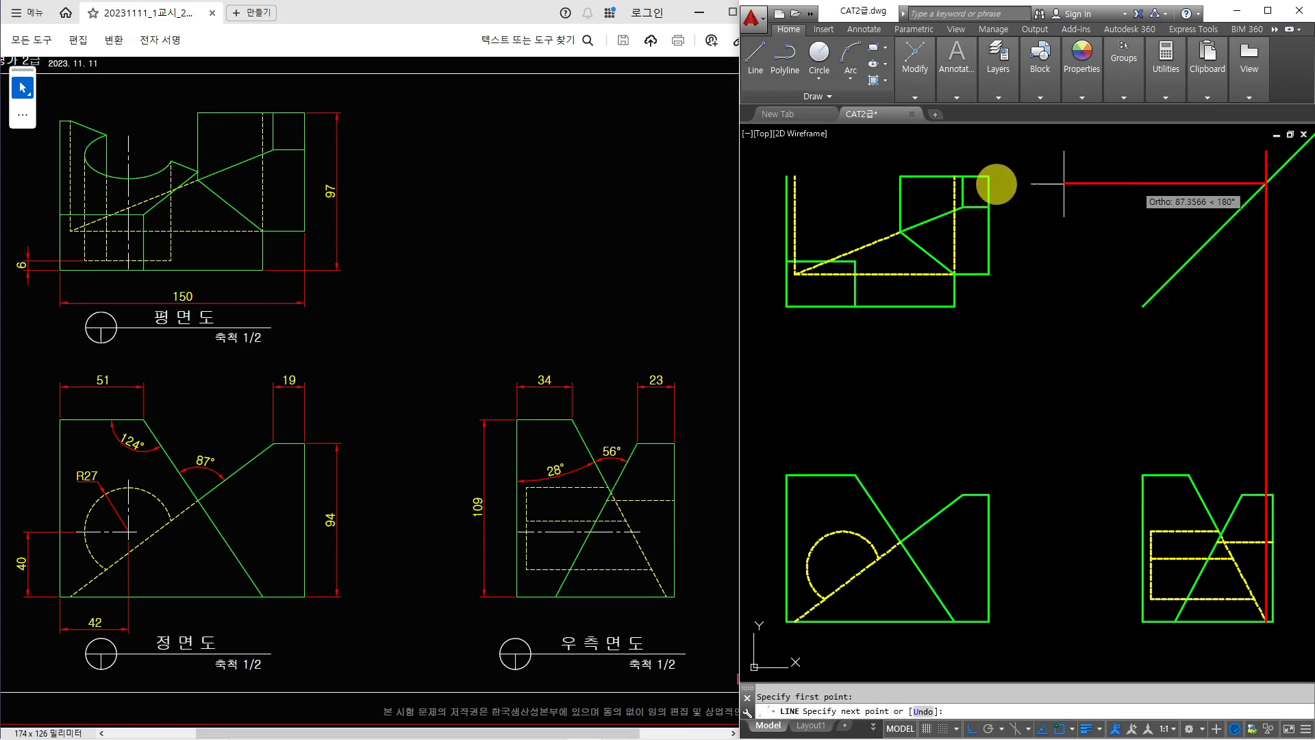
click(778, 190)
key(Escape)
text(mt)
key(Return)
click(782, 178)
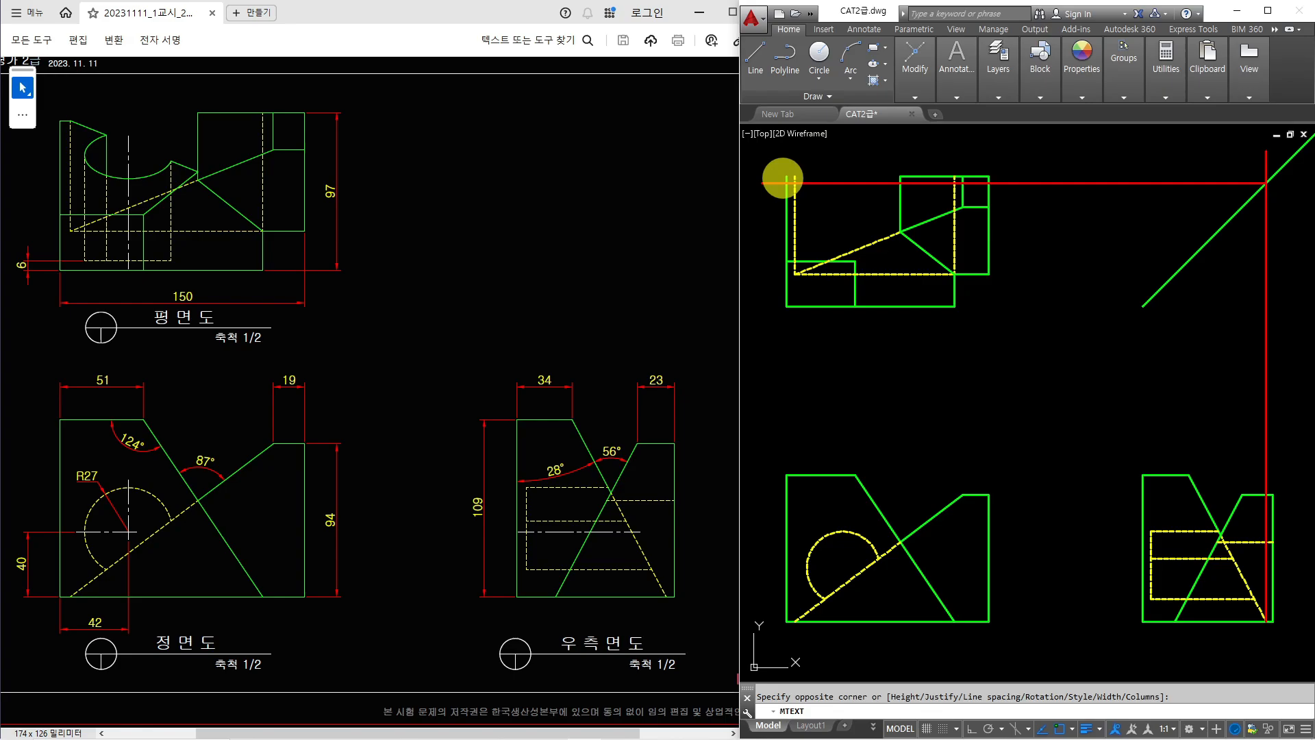
key(Escape)
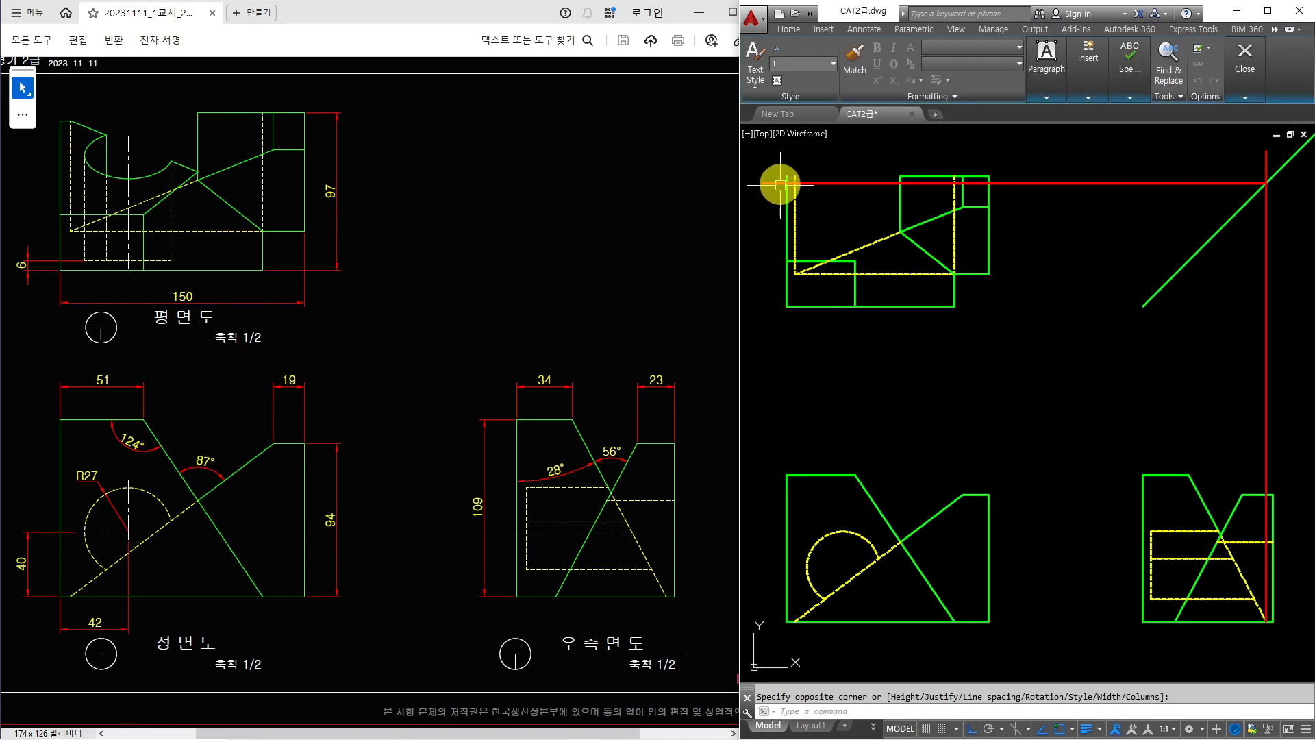
Step: Trim the horizontal projection line to the short piece between the top view's left edge and the adjacent dashed vertical line
middle_drag(781, 187, 819, 222)
scroll(820, 223, up, 3)
text(tr)
key(Return)
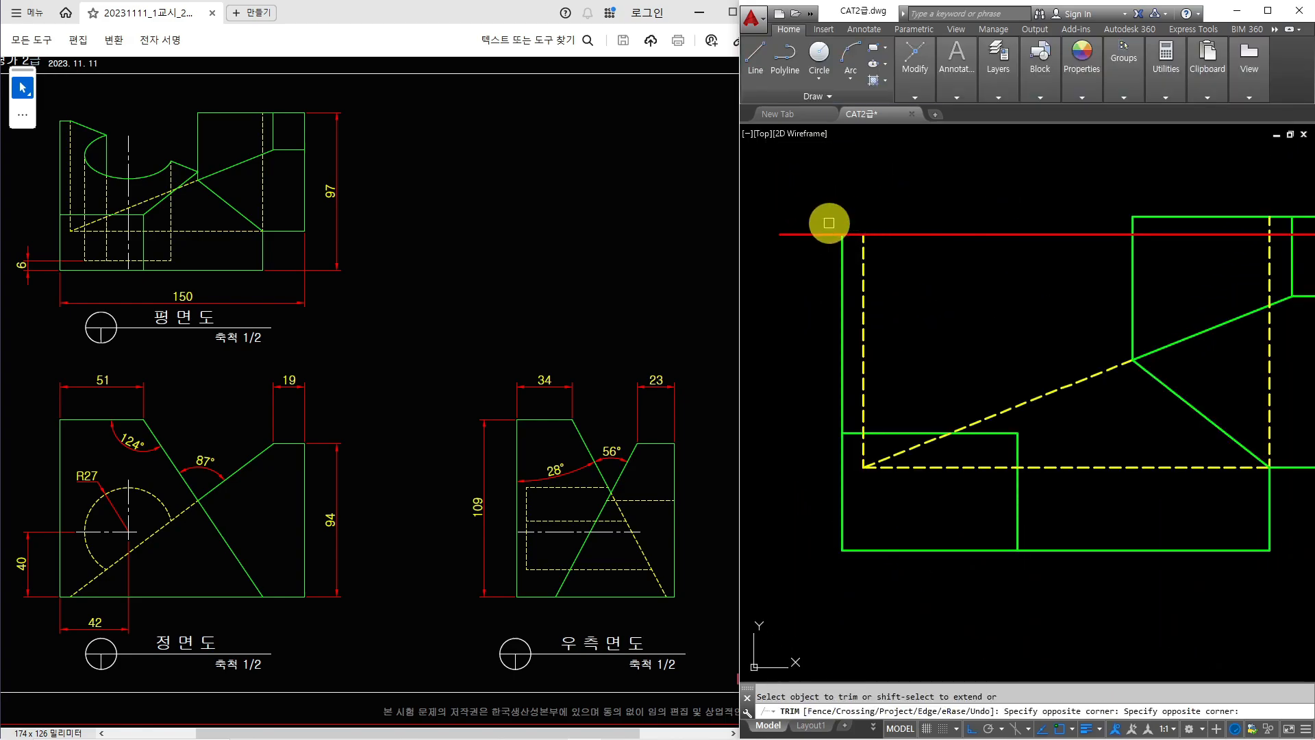
key(Return)
click(818, 234)
key(Escape)
key(Return)
drag(879, 263, 854, 256)
key(Return)
click(890, 237)
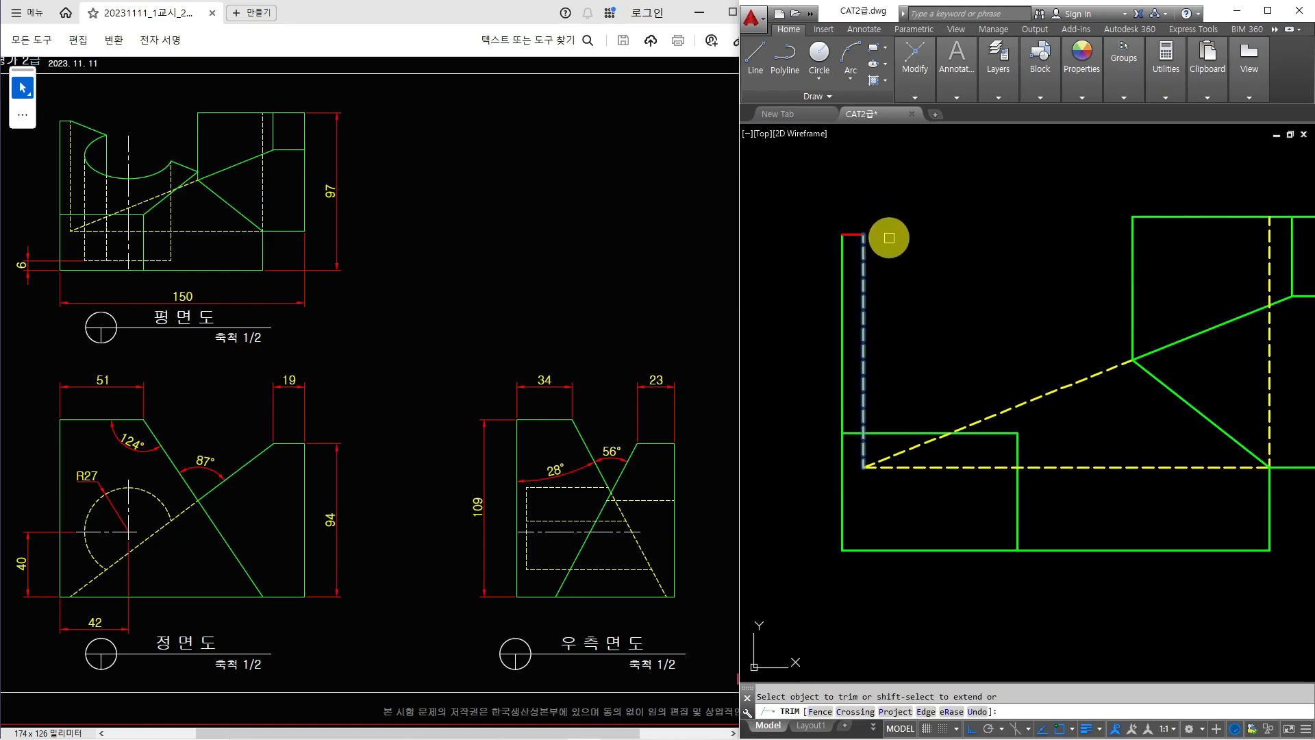
key(Escape)
Step: Match the top view's left outline properties onto the short horizontal edge at its upper end
text(ma)
key(Return)
click(843, 247)
click(851, 237)
key(Escape)
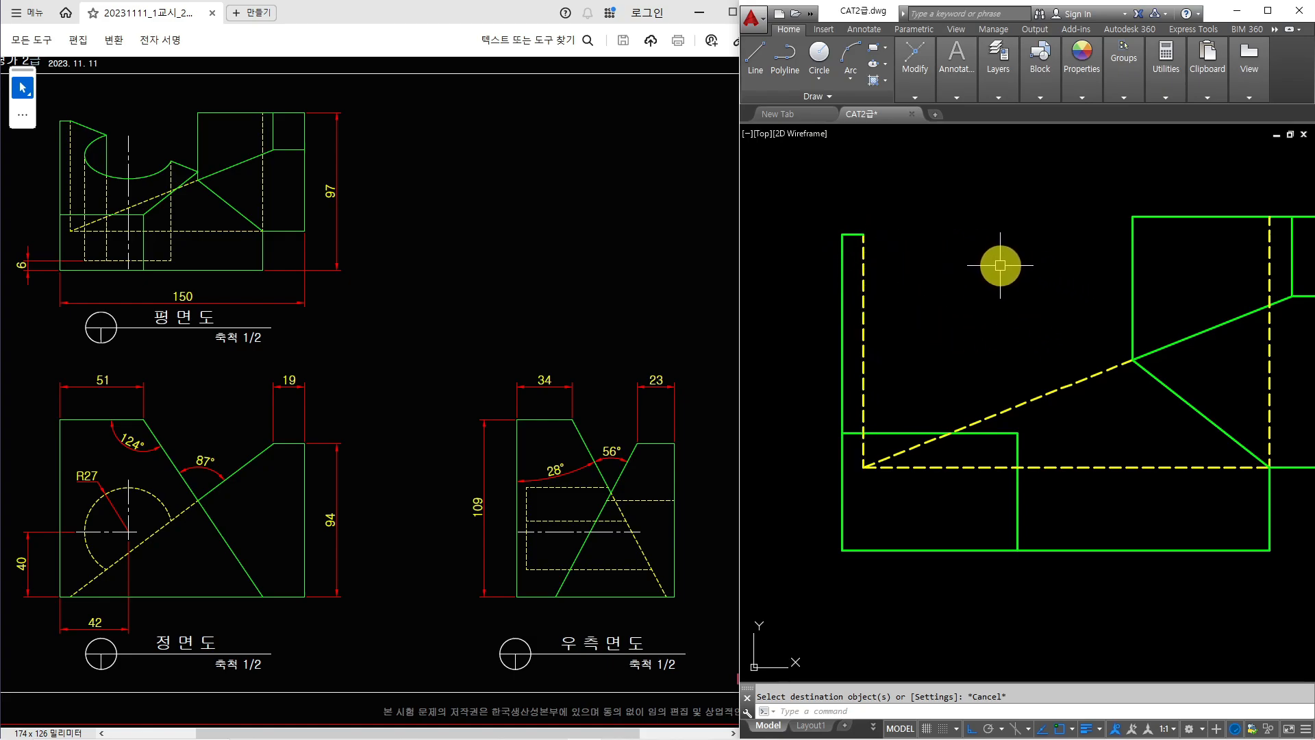
Step: Erase the vertical projection line running from the side view up to the 45° line
scroll(1000, 265, down, 4)
middle_drag(1042, 346, 927, 298)
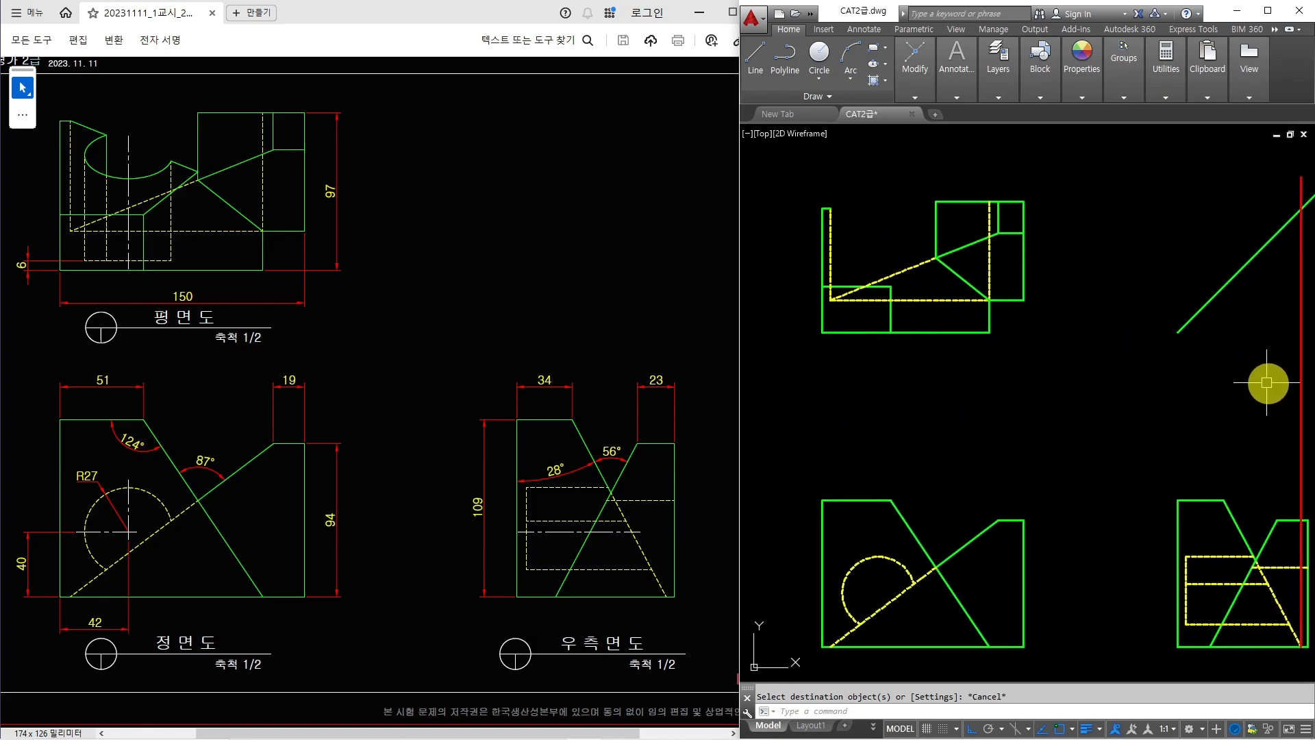
text(e)
key(space)
click(1301, 391)
key(space)
Step: Draw a full circle over the front view's dashed arc, using the arc's center and its 27 radius
text(c)
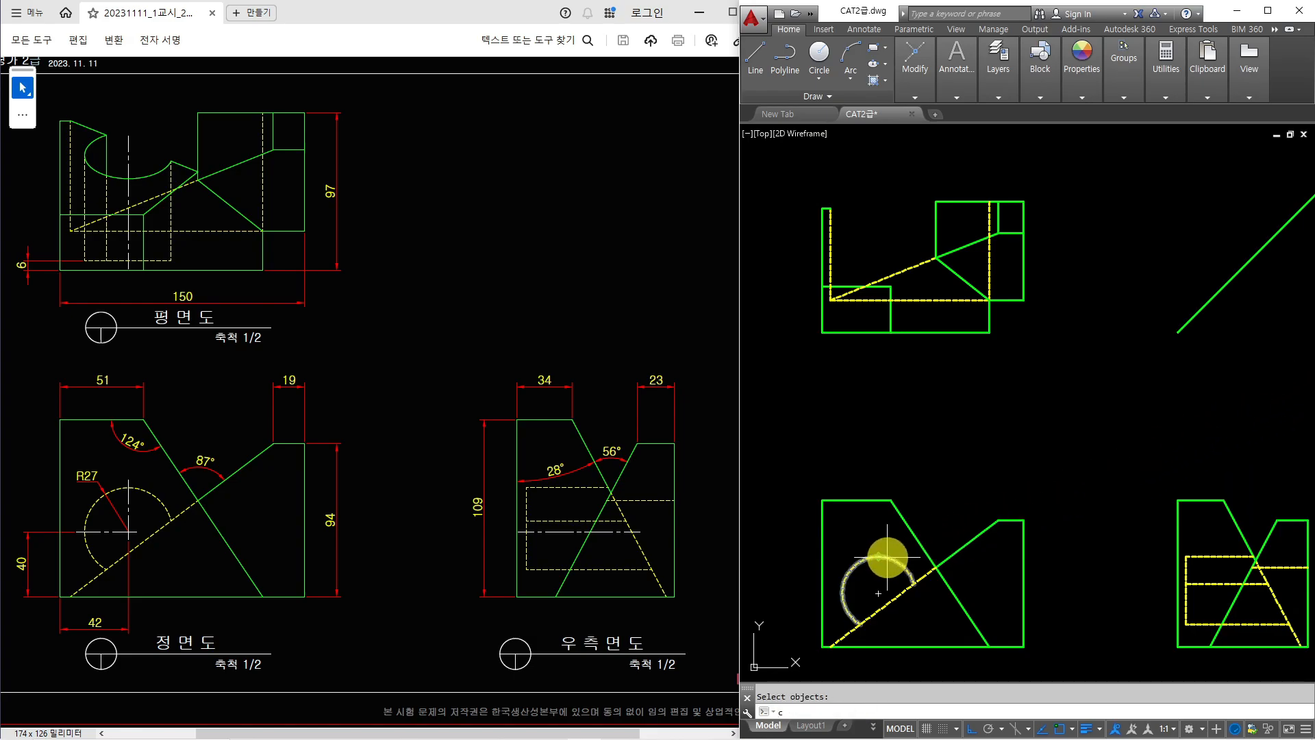
key(space)
click(878, 592)
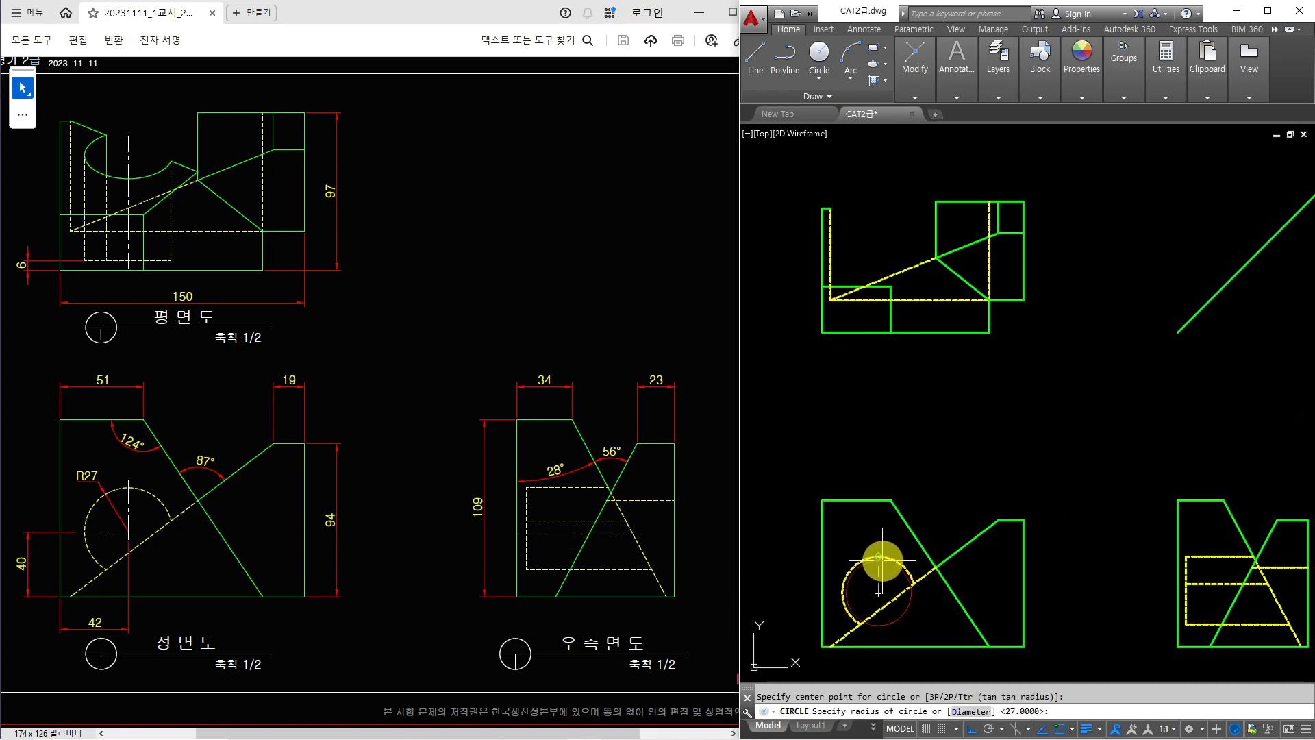
middle_drag(879, 574, 875, 483)
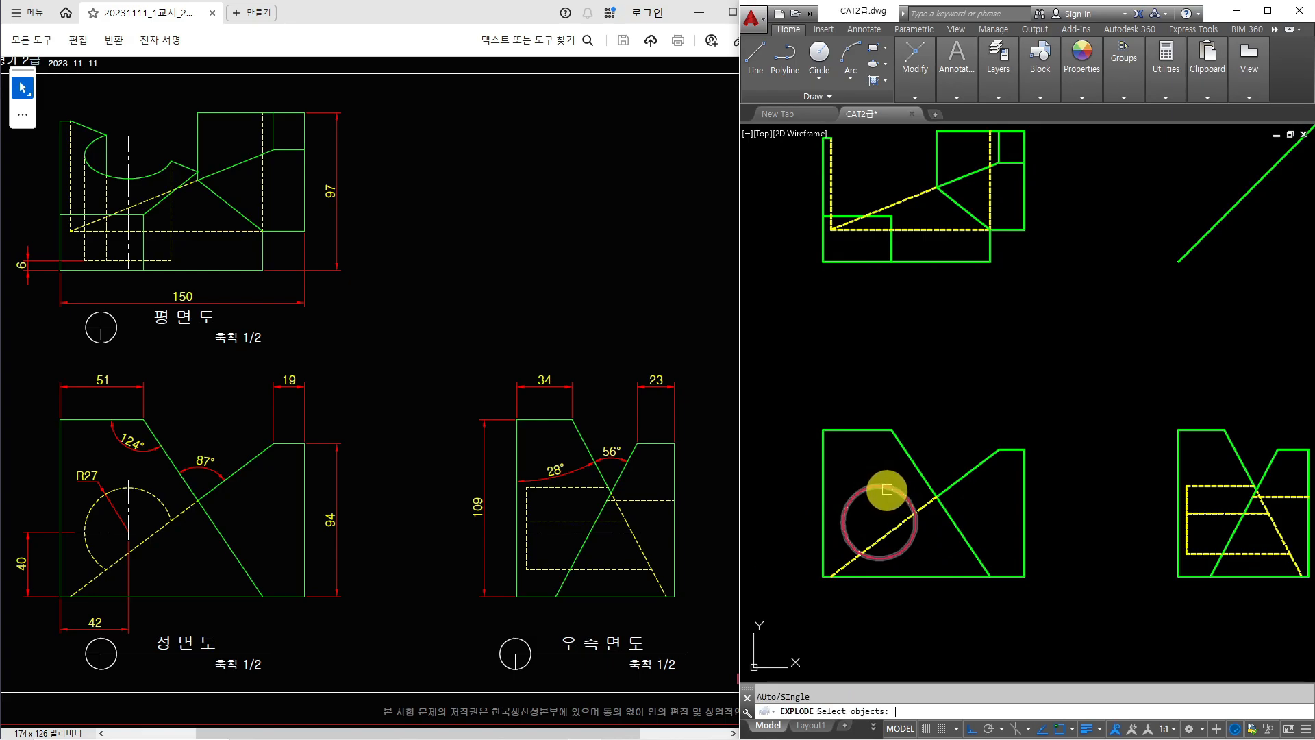
click(874, 524)
Step: Draw horizontal construction lines through the front-view circle's bottom quadrant, center and top quadrant
text(l)
key(Return)
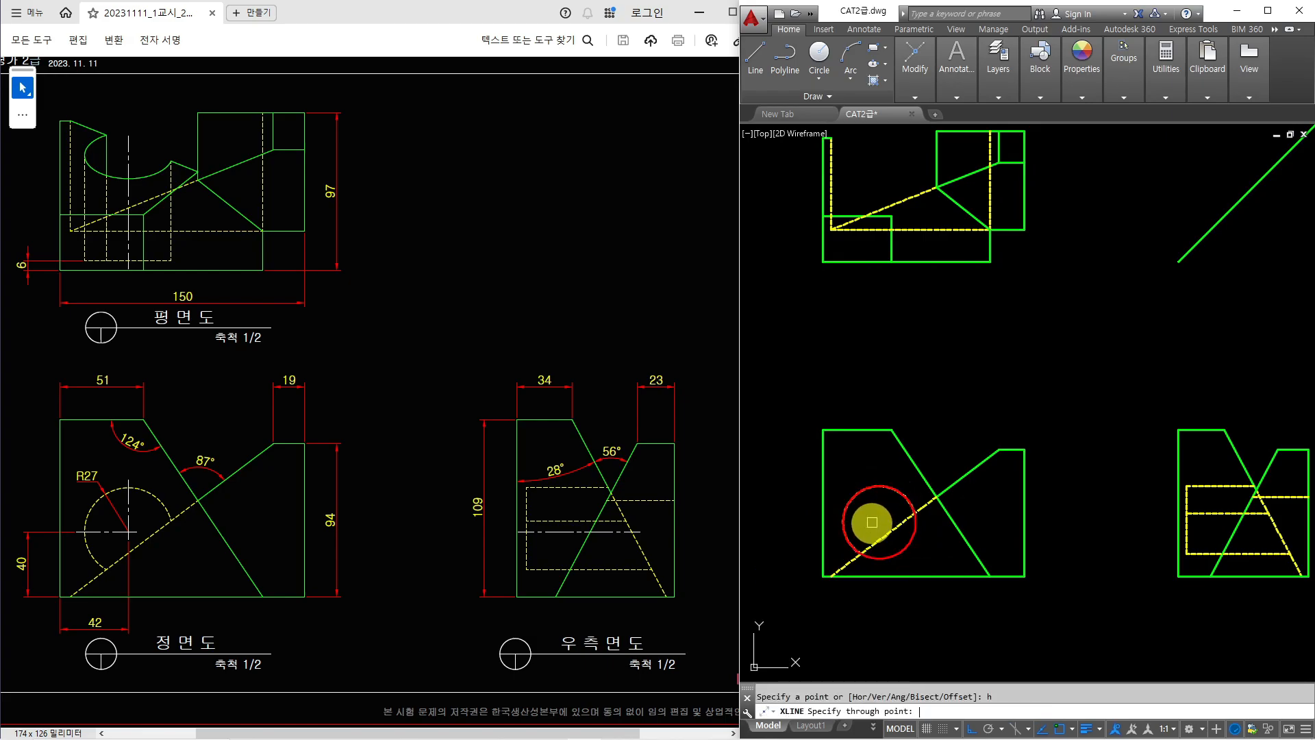
text(h)
key(Return)
scroll(879, 556, up, 2)
click(879, 561)
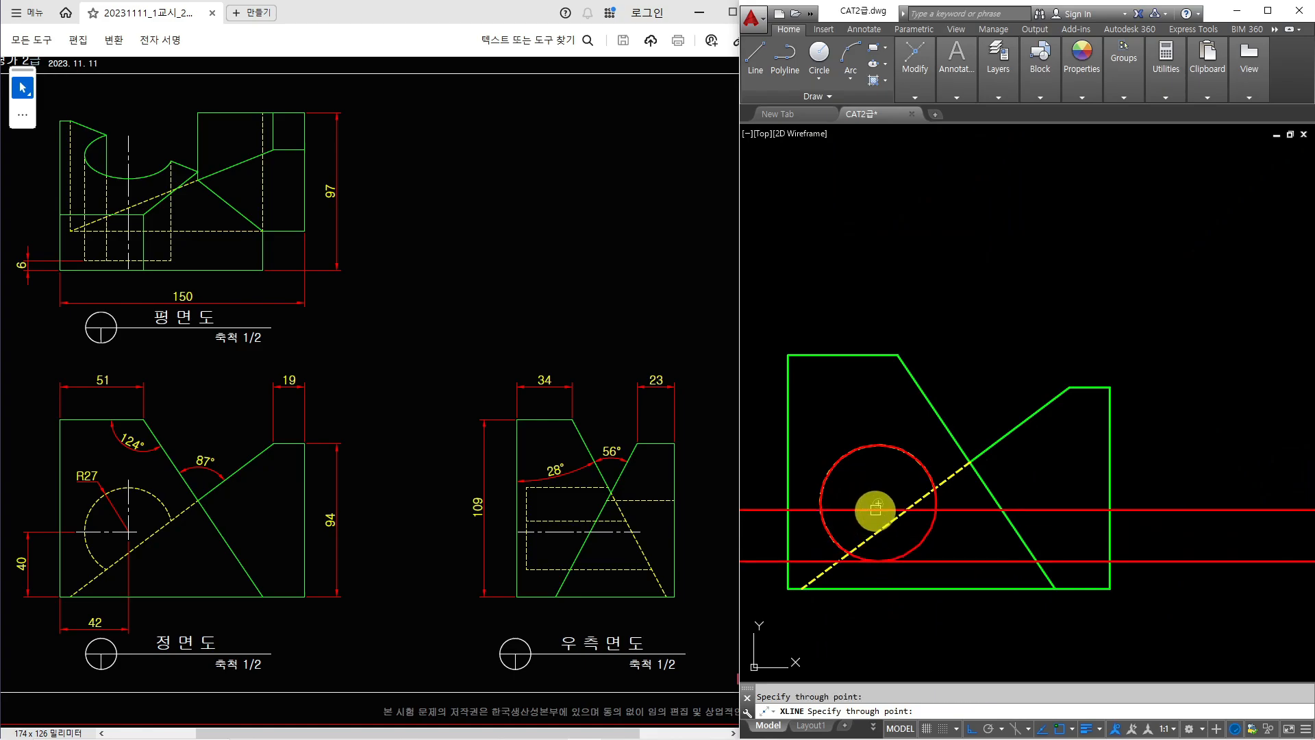
click(878, 503)
click(880, 446)
key(Return)
Step: Draw vertical construction lines through the front-view circle's left quadrant, center and right quadrant
key(Return)
text(v)
key(Return)
click(821, 488)
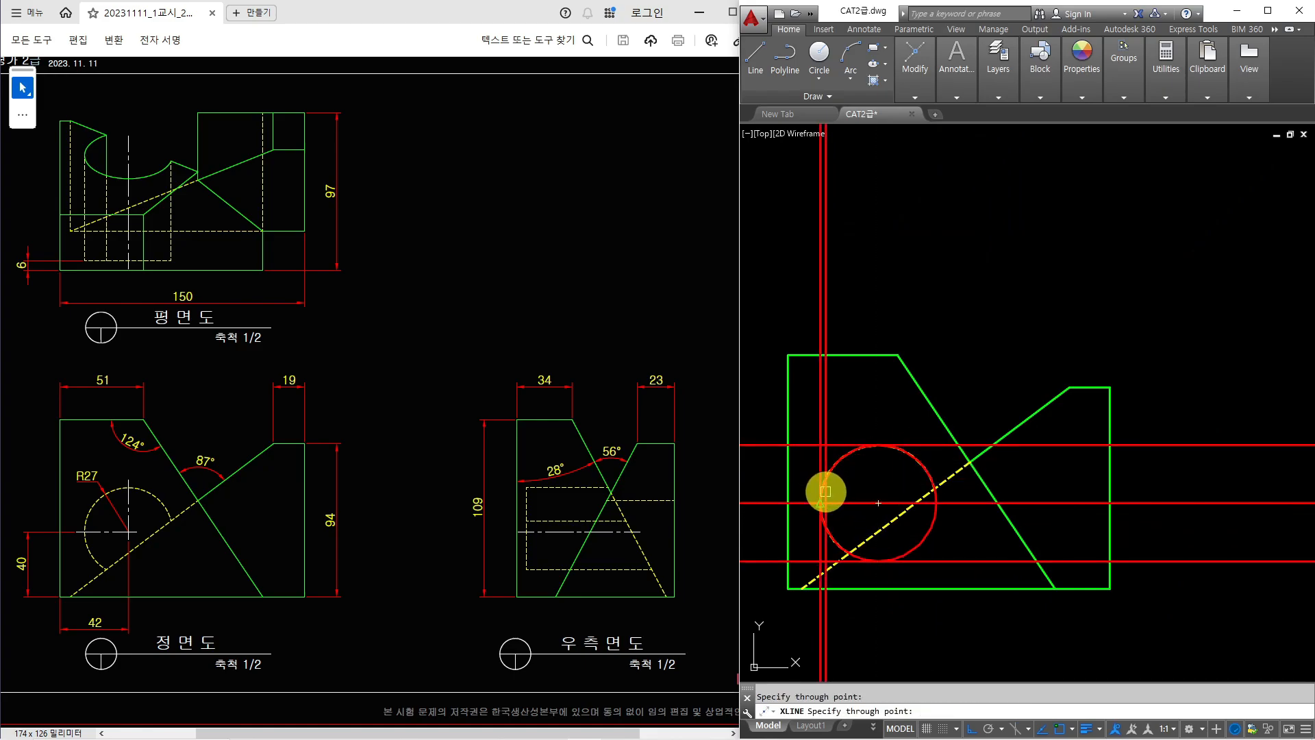
click(879, 487)
click(937, 508)
key(Escape)
Step: Draw vertical construction lines in the side view where the three horizontal construction lines meet the edge slanting down to the right
scroll(929, 517, down, 2)
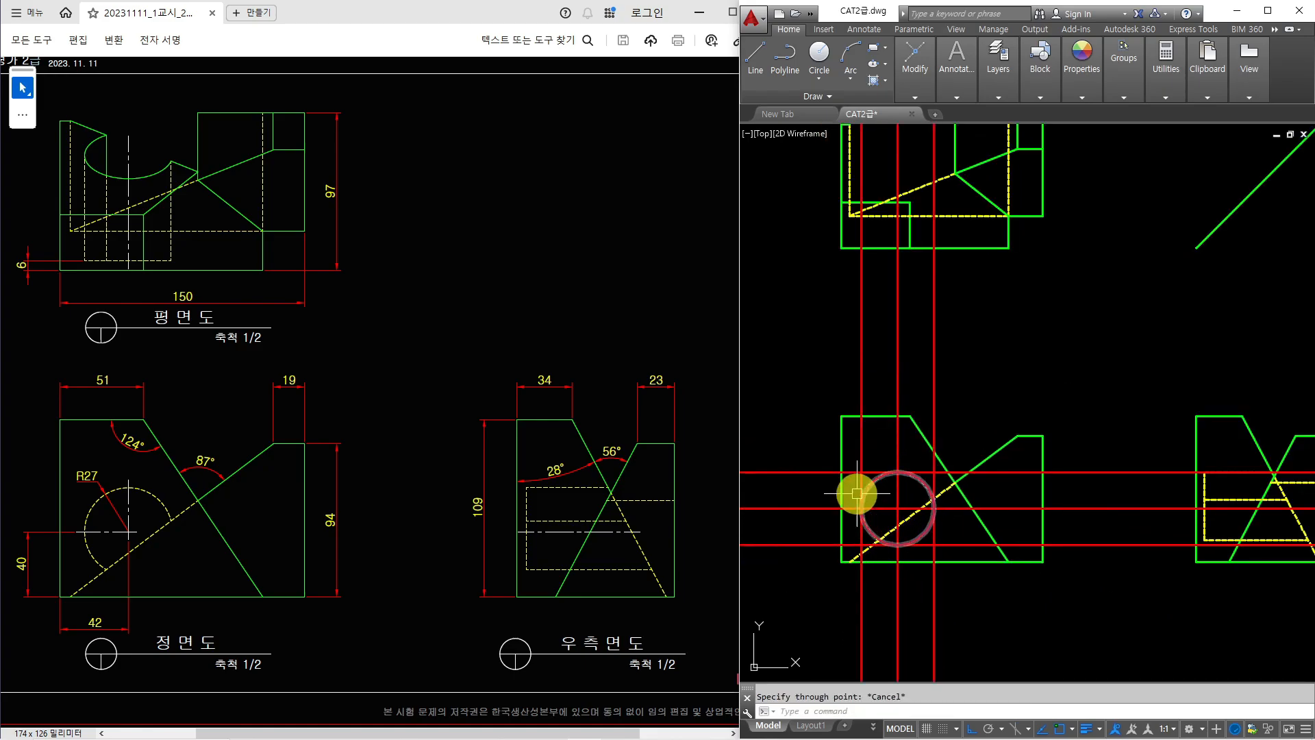
middle_drag(1264, 536, 989, 536)
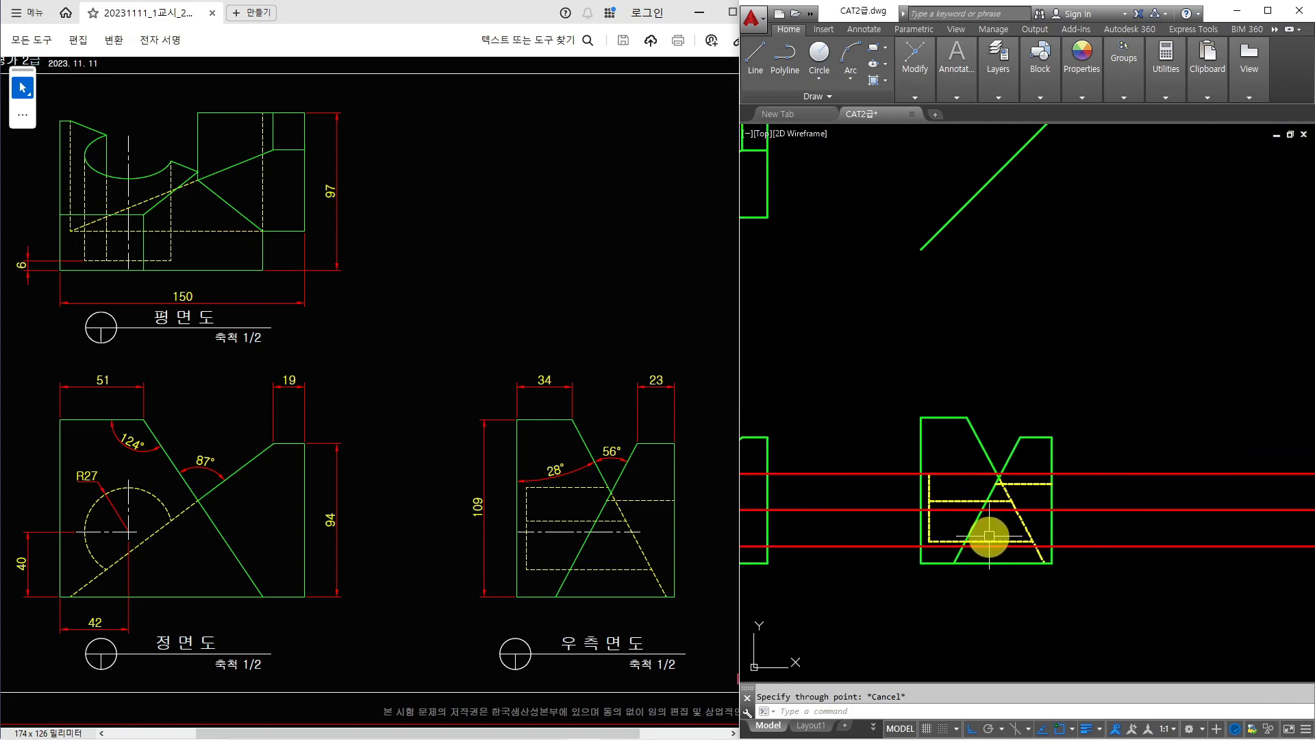
text(xl)
key(Return)
text(v)
key(Return)
scroll(1026, 519, up, 4)
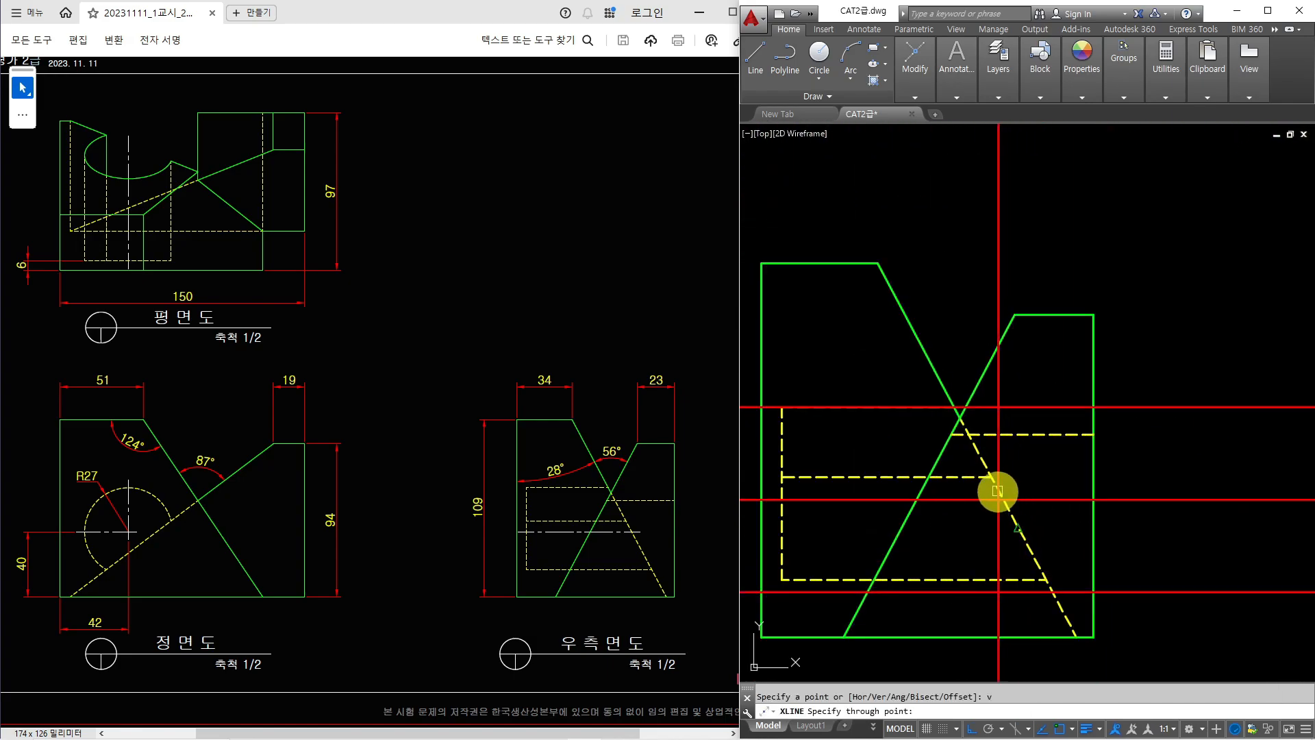
click(956, 413)
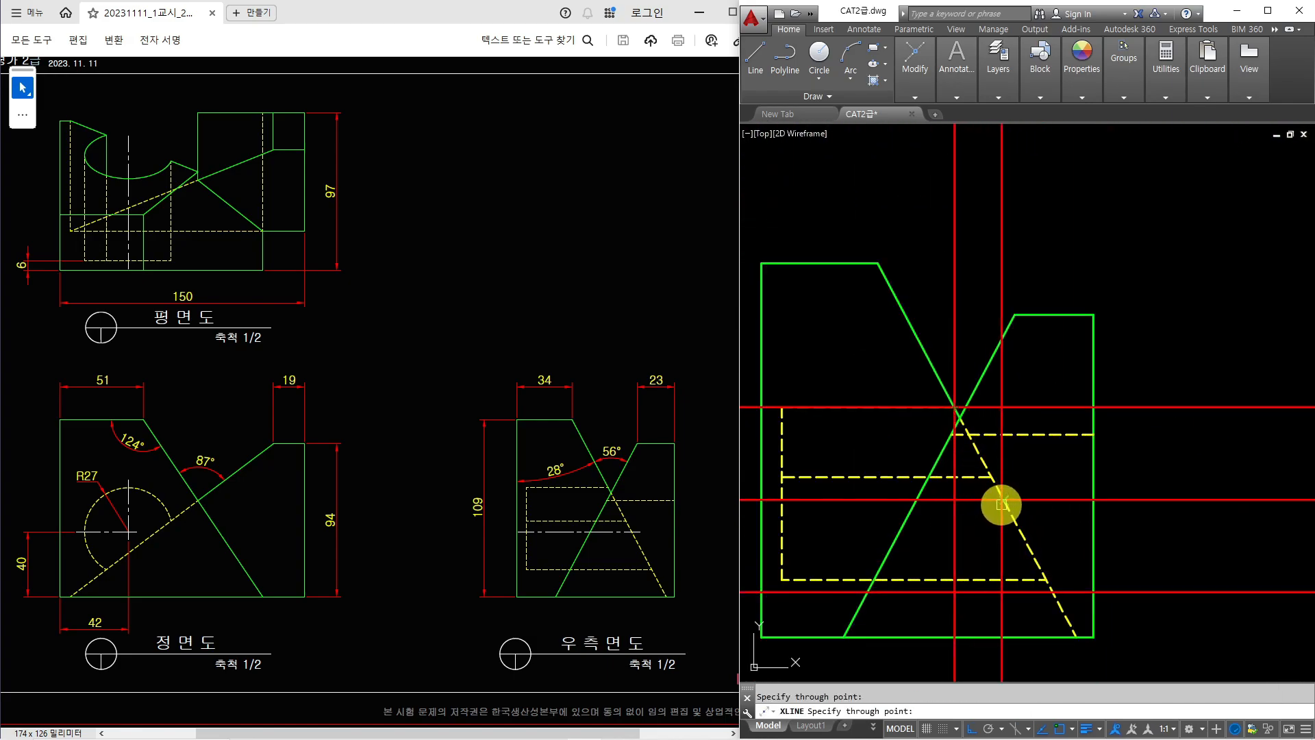
click(1004, 501)
click(1053, 590)
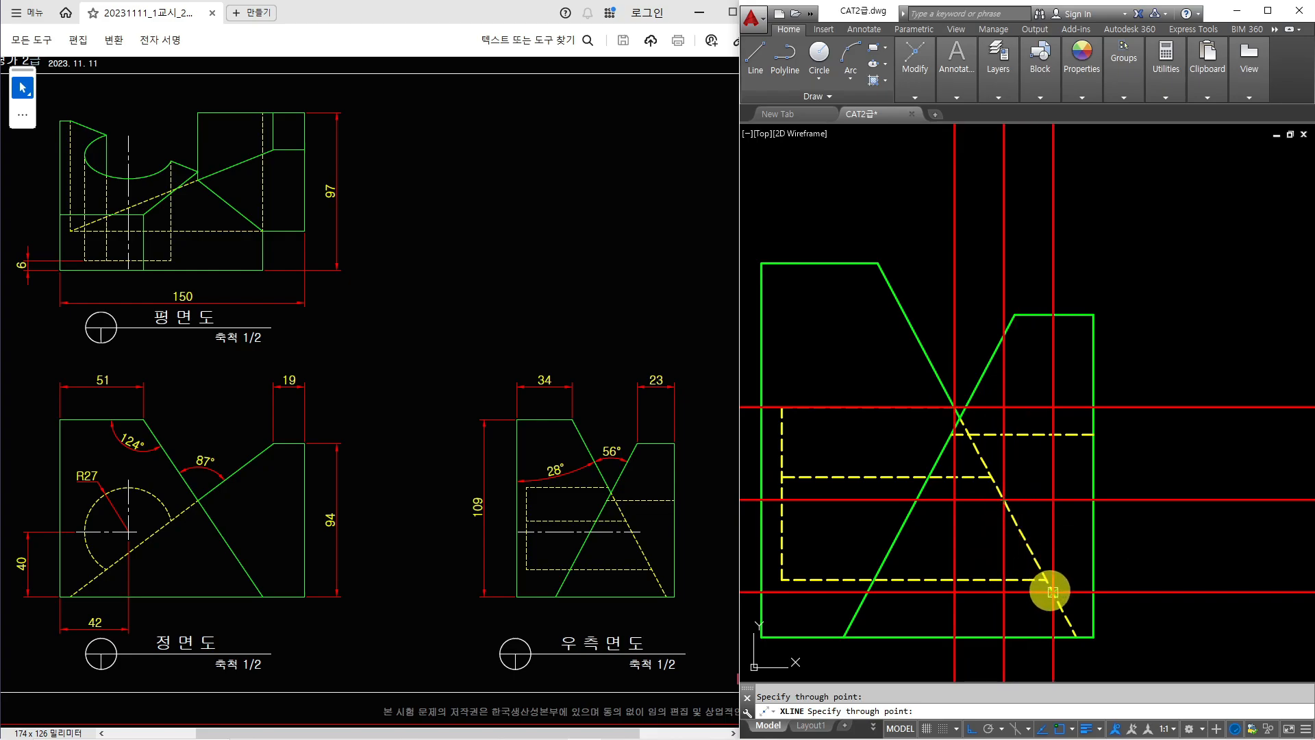
key(Escape)
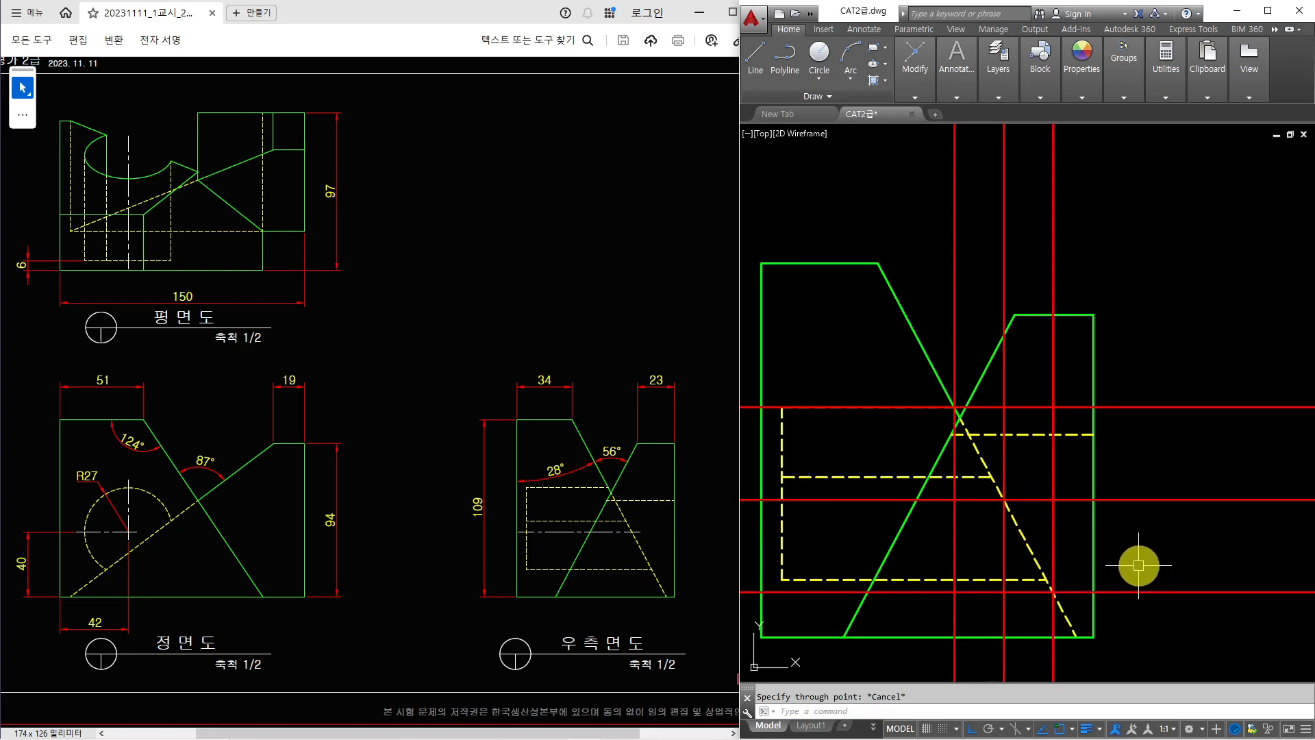
Step: Draw horizontal construction lines through the points where the side view's three vertical construction lines cross the 45° line
scroll(1139, 566, down, 4)
middle_drag(1066, 481, 1177, 596)
text(xl)
key(Return)
text(h)
key(Return)
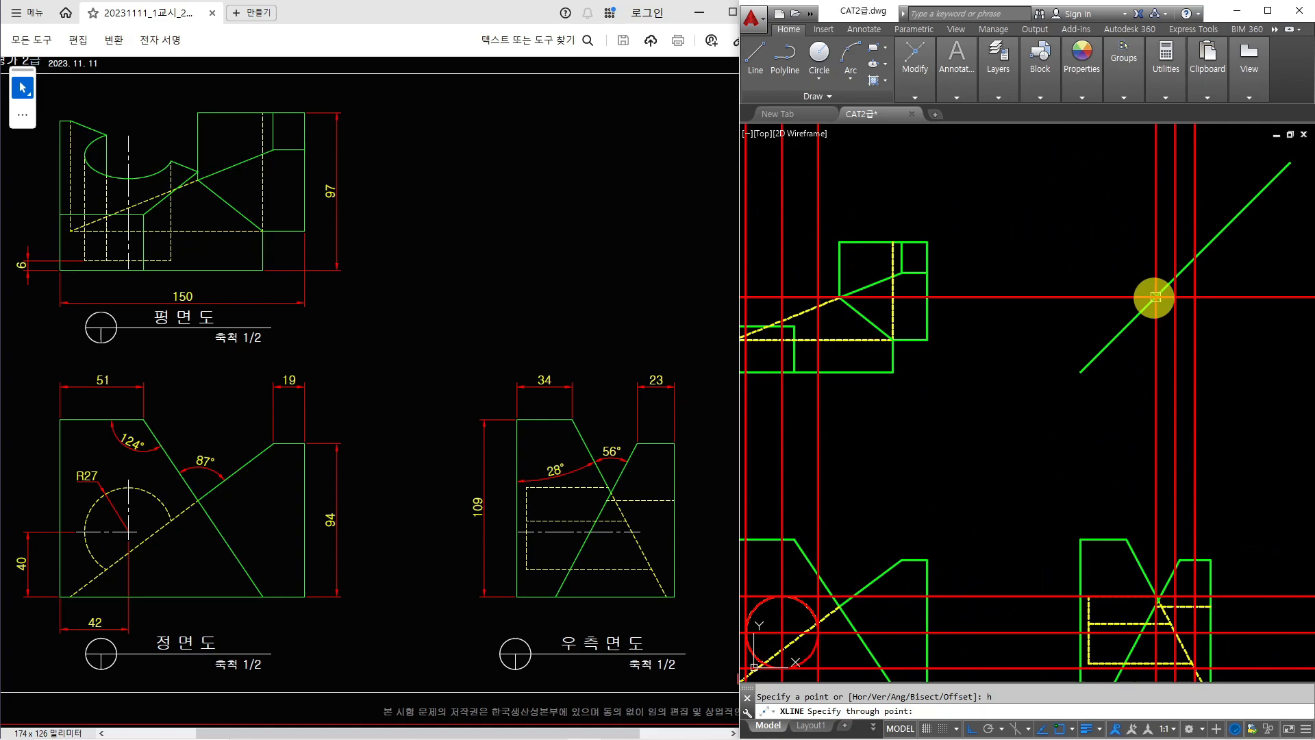
click(1155, 297)
click(1176, 276)
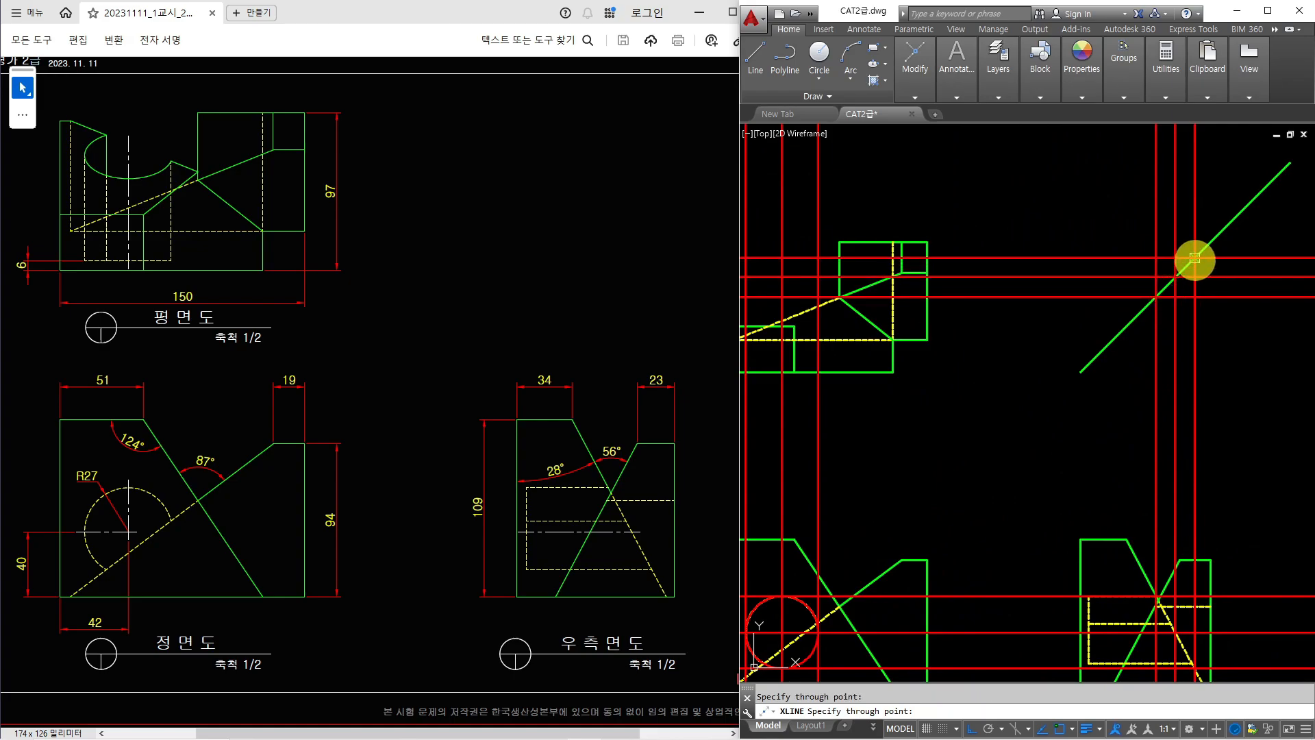
click(1195, 257)
key(Escape)
Step: Draw an ellipse in the top view fitted to the outer crossings of the vertical and horizontal construction lines
middle_drag(999, 319, 1000, 320)
text(el)
key(Return)
scroll(901, 281, up, 4)
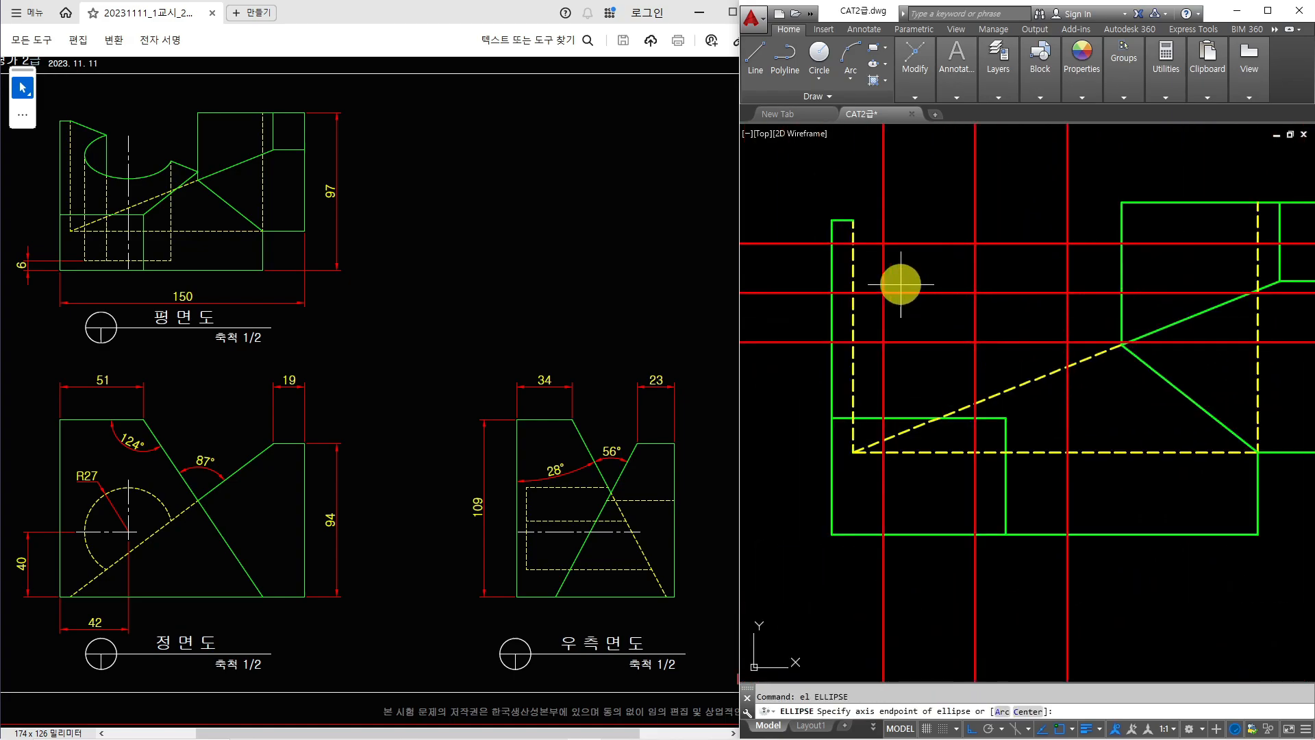
click(884, 292)
click(1066, 293)
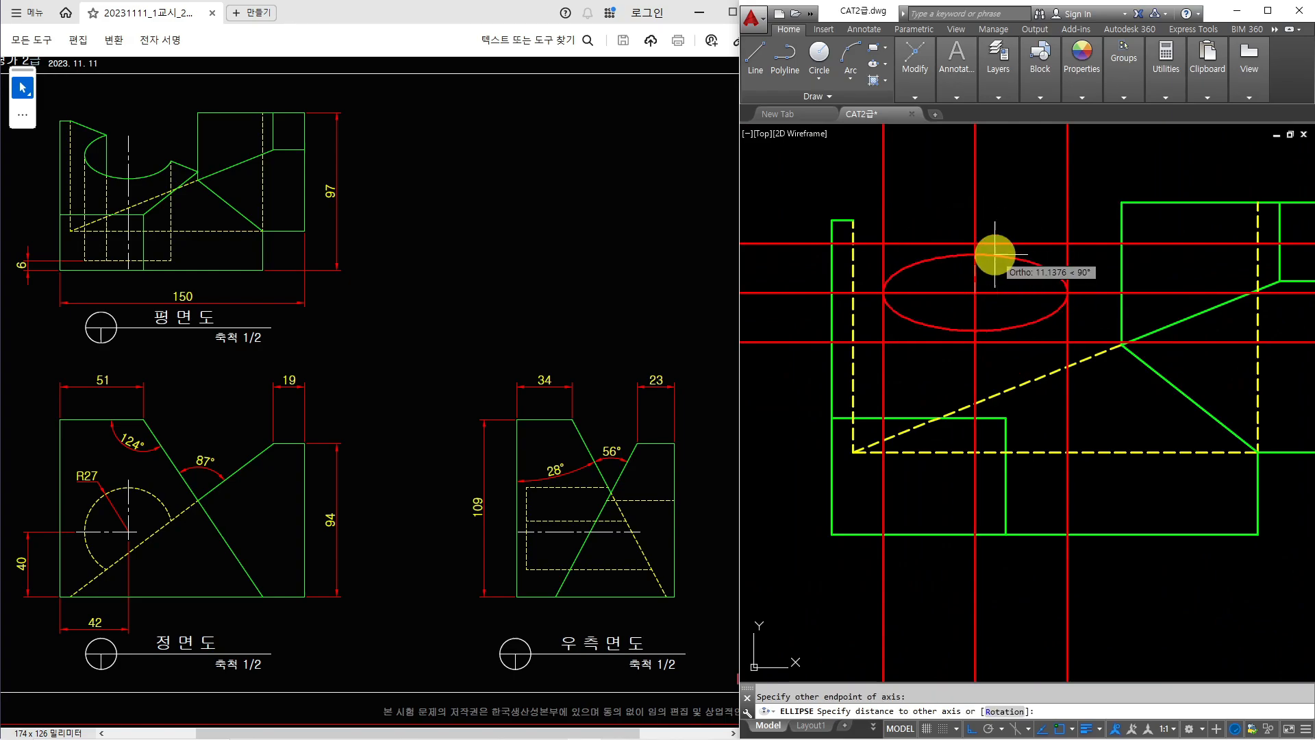
click(989, 247)
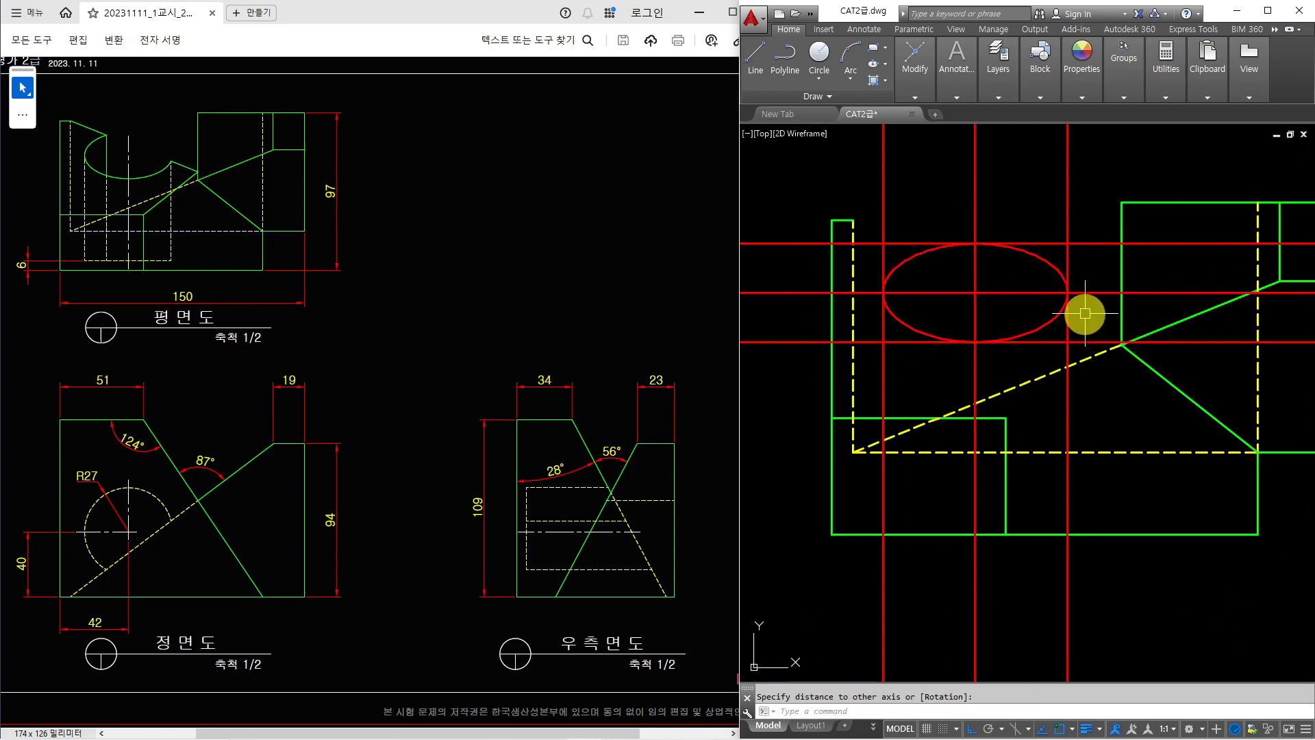
Step: Erase all the vertical and horizontal construction lines across the three views
scroll(903, 262, down, 6)
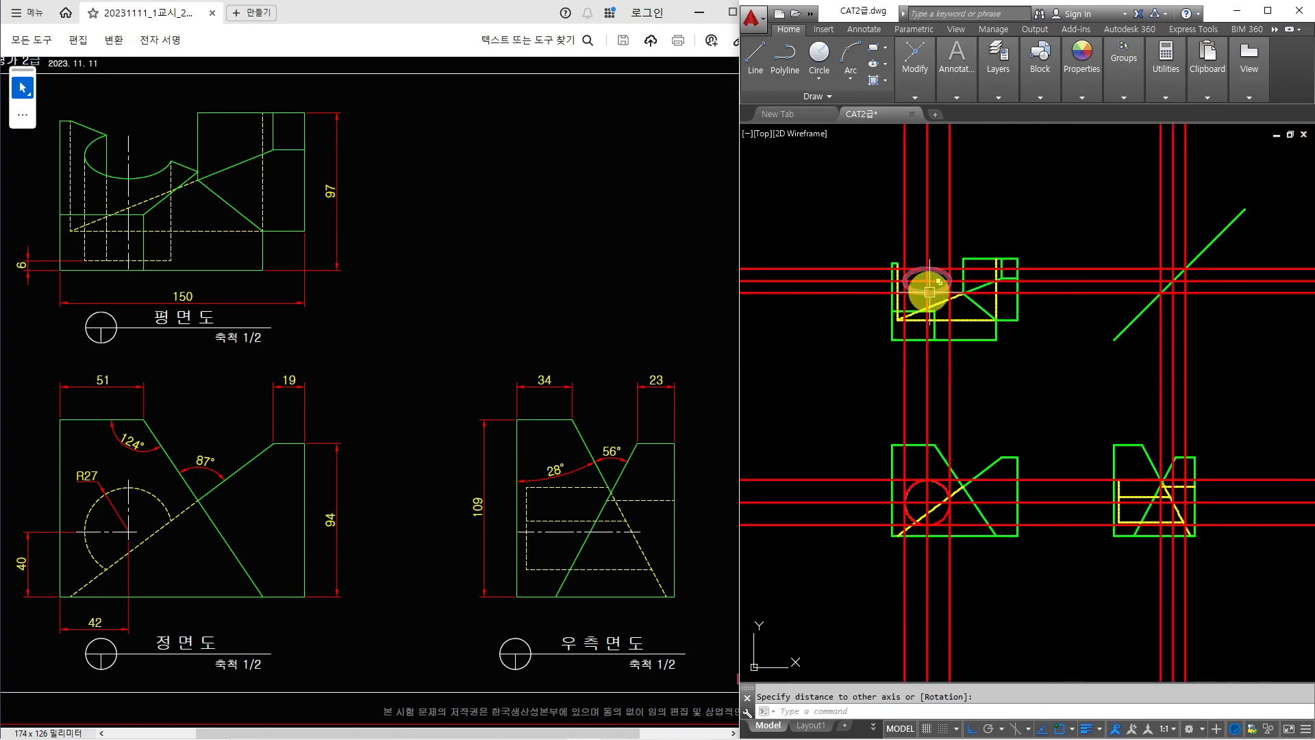
text(e)
key(Return)
click(1197, 184)
click(868, 226)
key(Return)
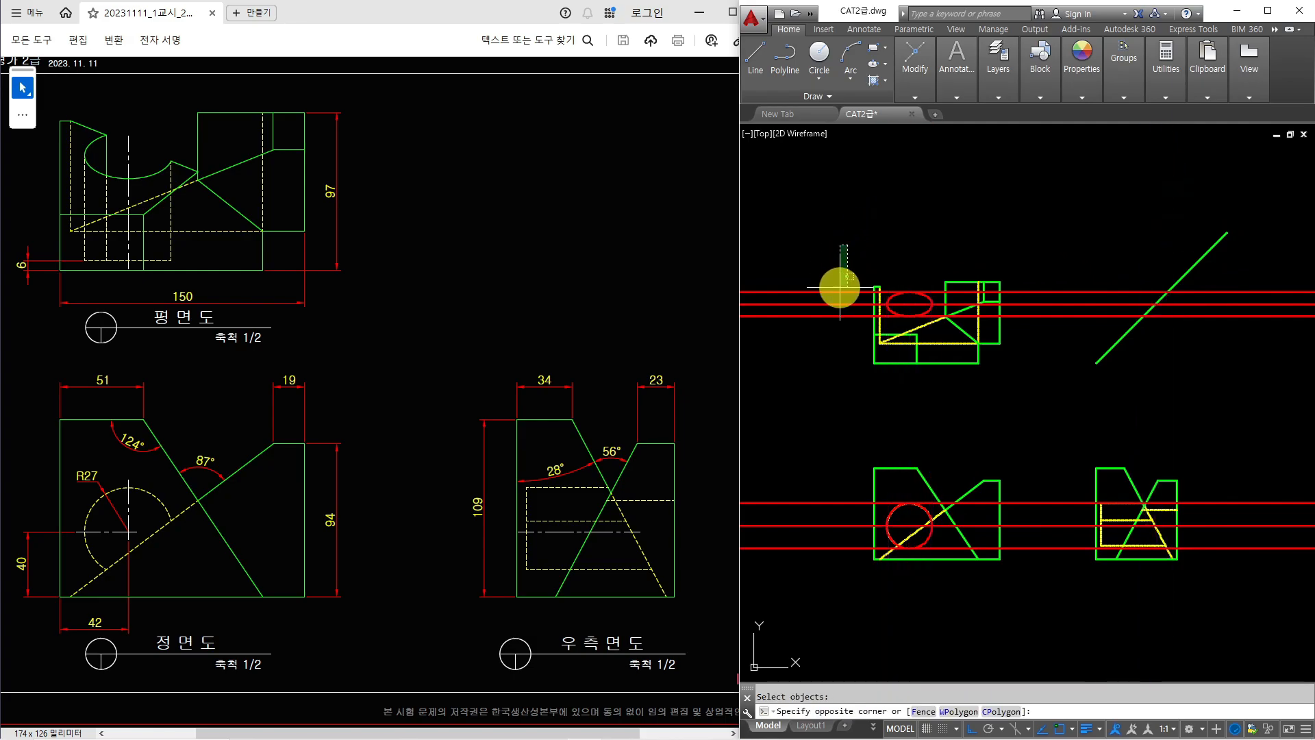
click(849, 245)
click(799, 553)
key(Delete)
Step: Erase the full construction circle in the front view
text(e)
key(Return)
click(915, 503)
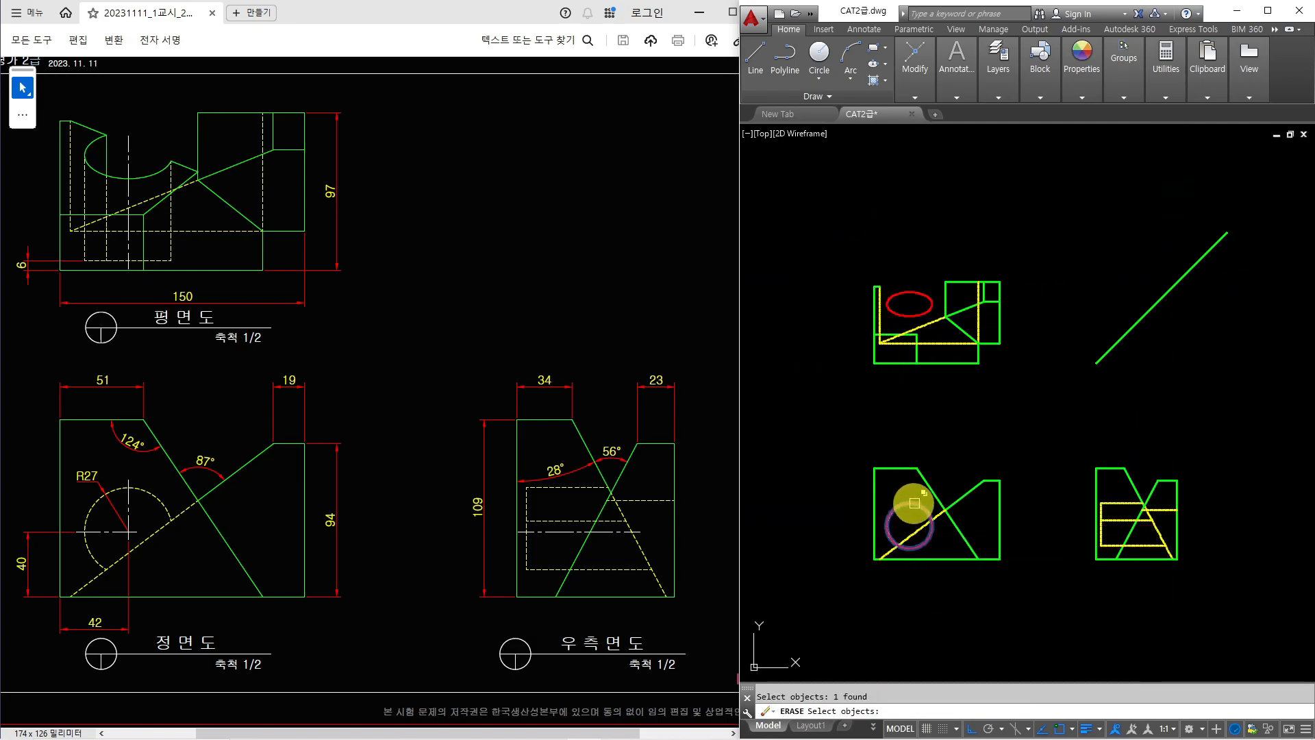
Step: Match the top view's ellipse to the solid green outline's properties
scroll(892, 307, up, 4)
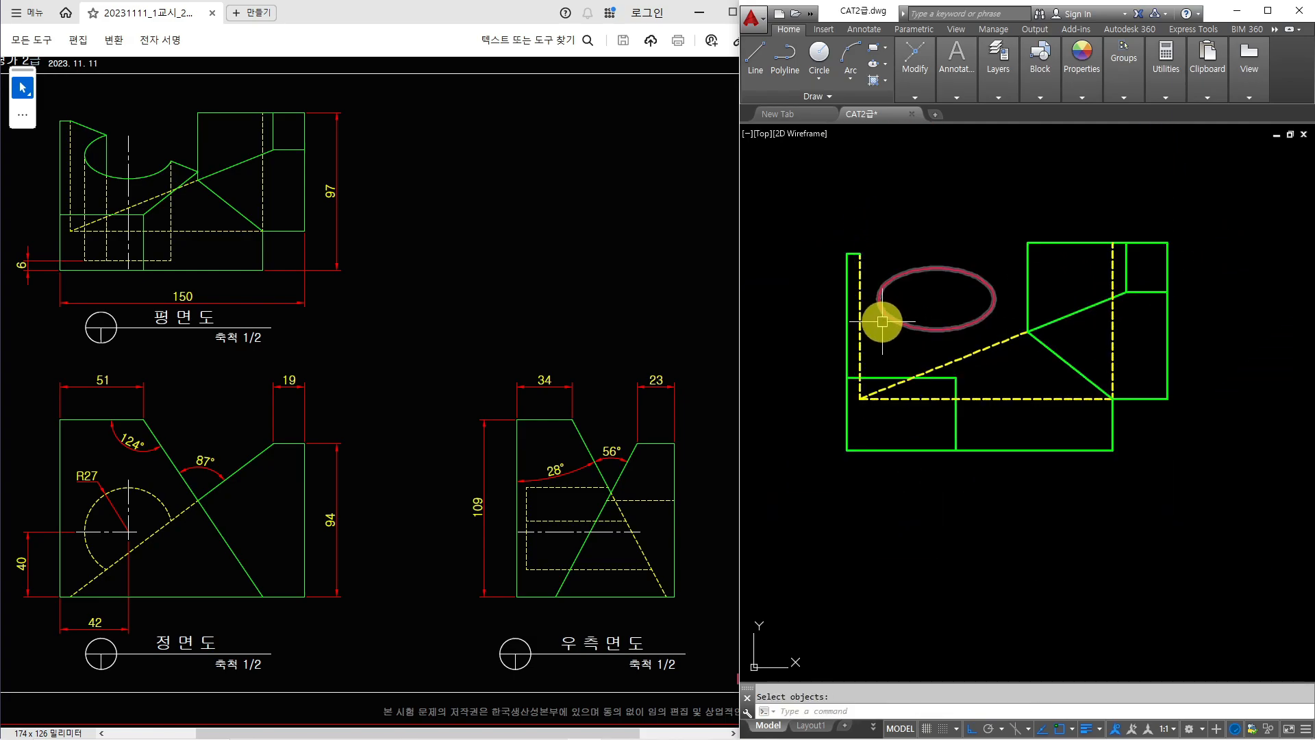
text(ma)
key(Return)
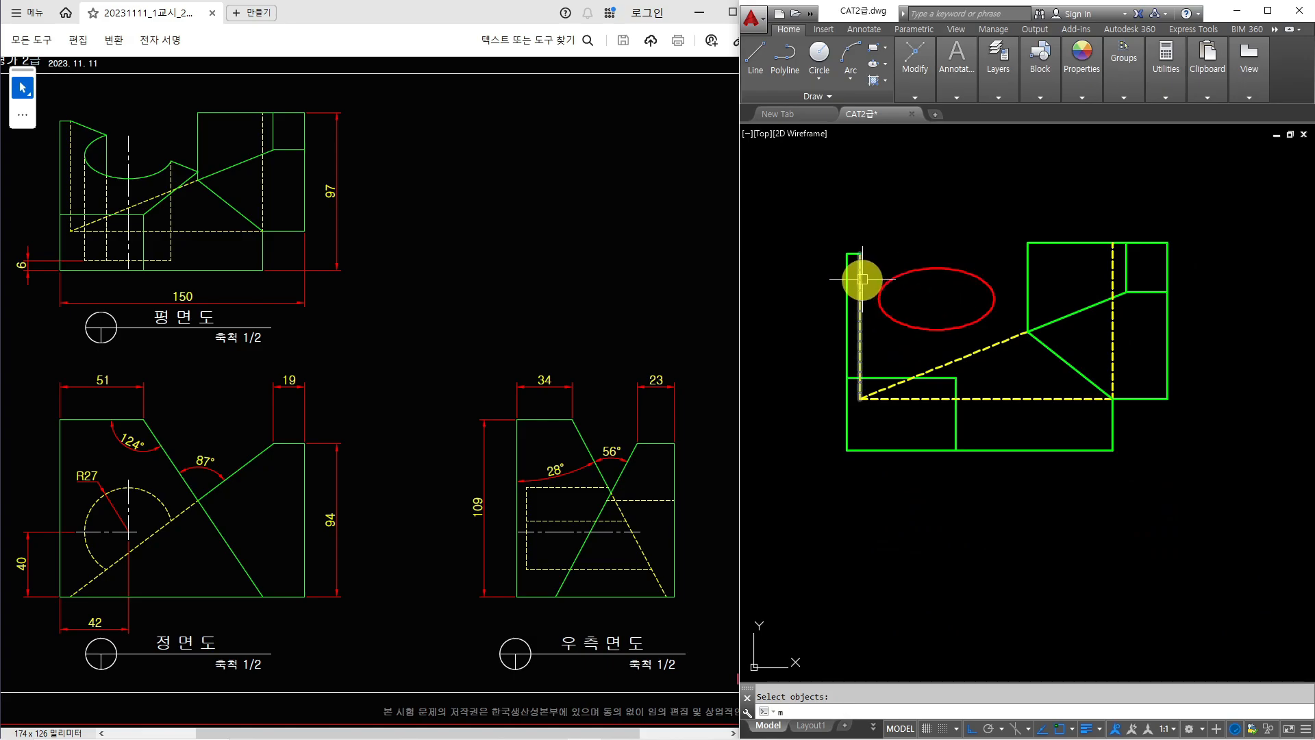
click(847, 265)
click(884, 294)
key(Escape)
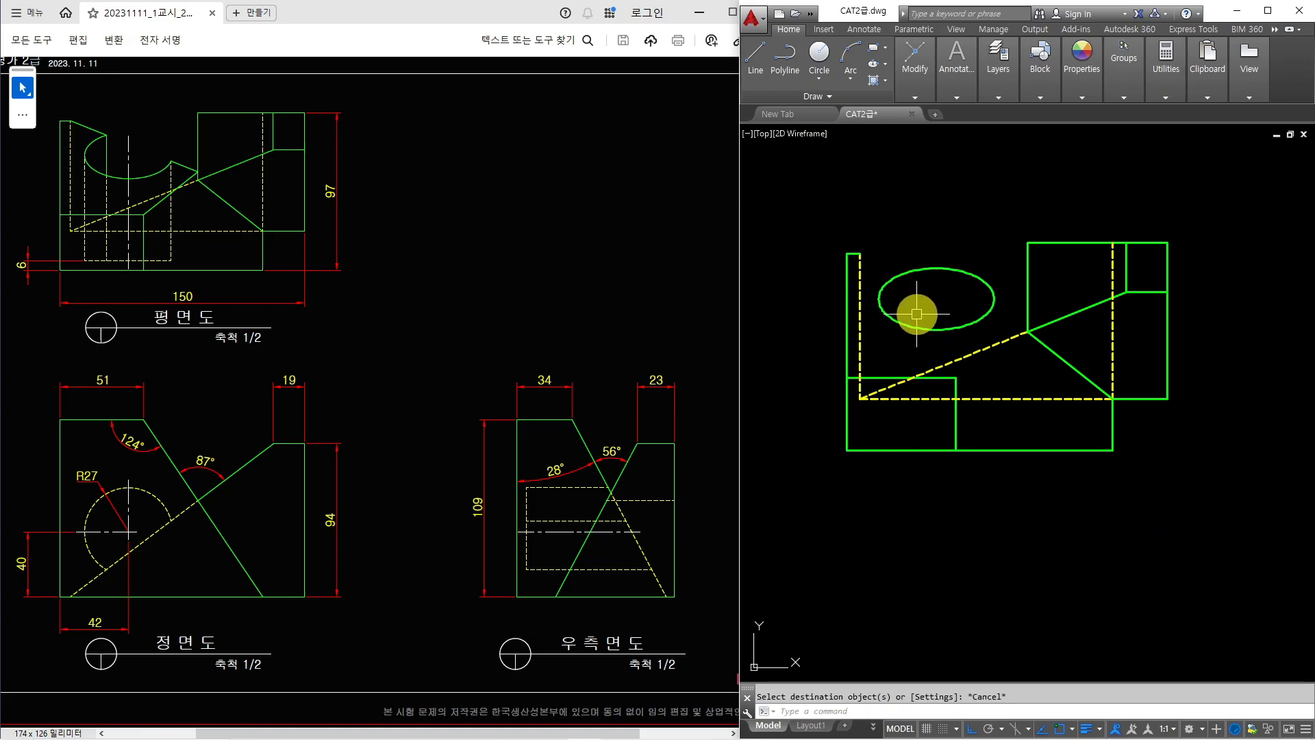
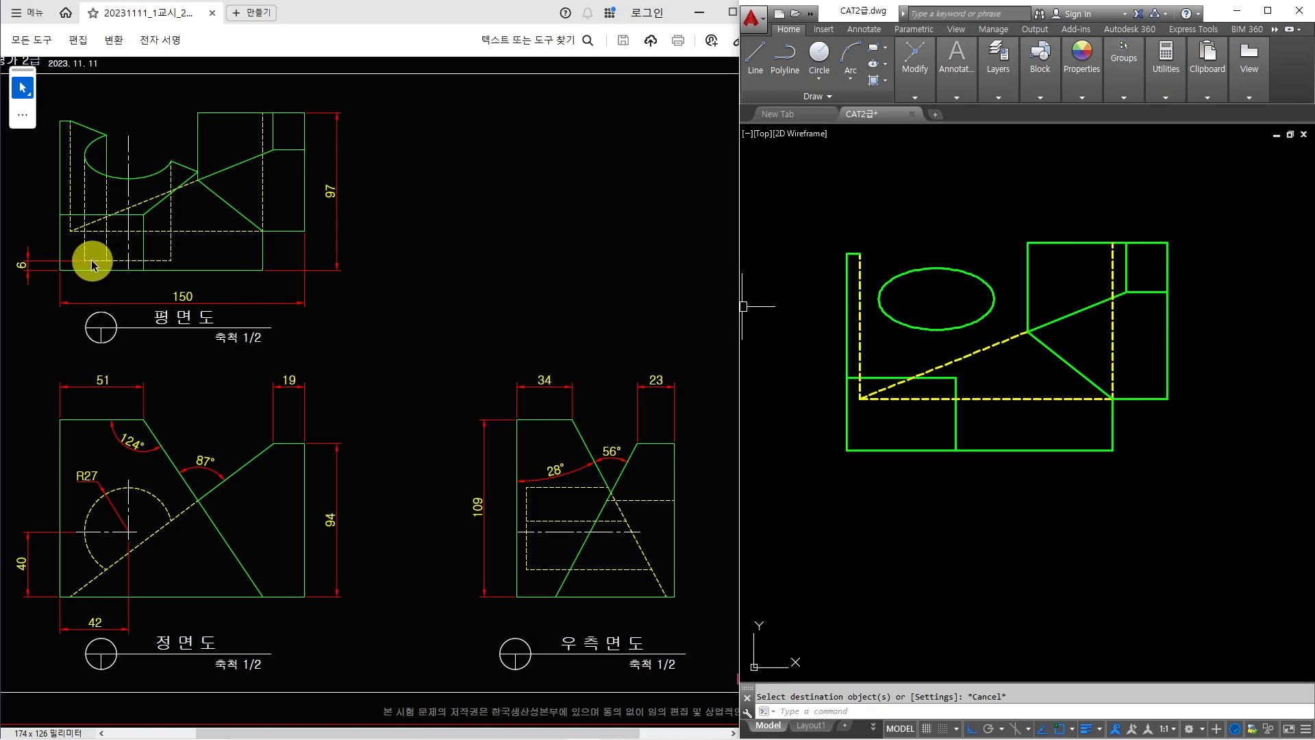
Step: Draw vertical construction lines through the front view's dashed arc at its leftmost point and at both arc endpoints
middle_drag(1014, 543, 1030, 237)
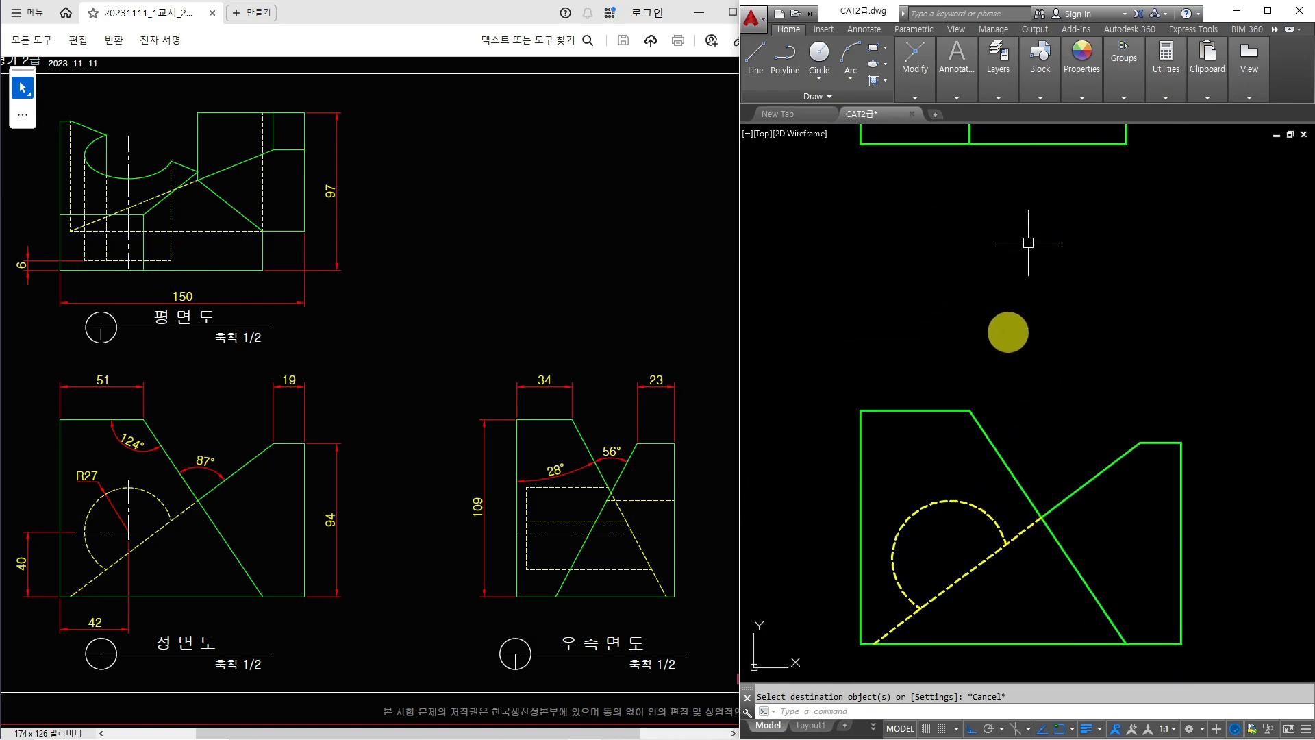
text(xl)
key(Return)
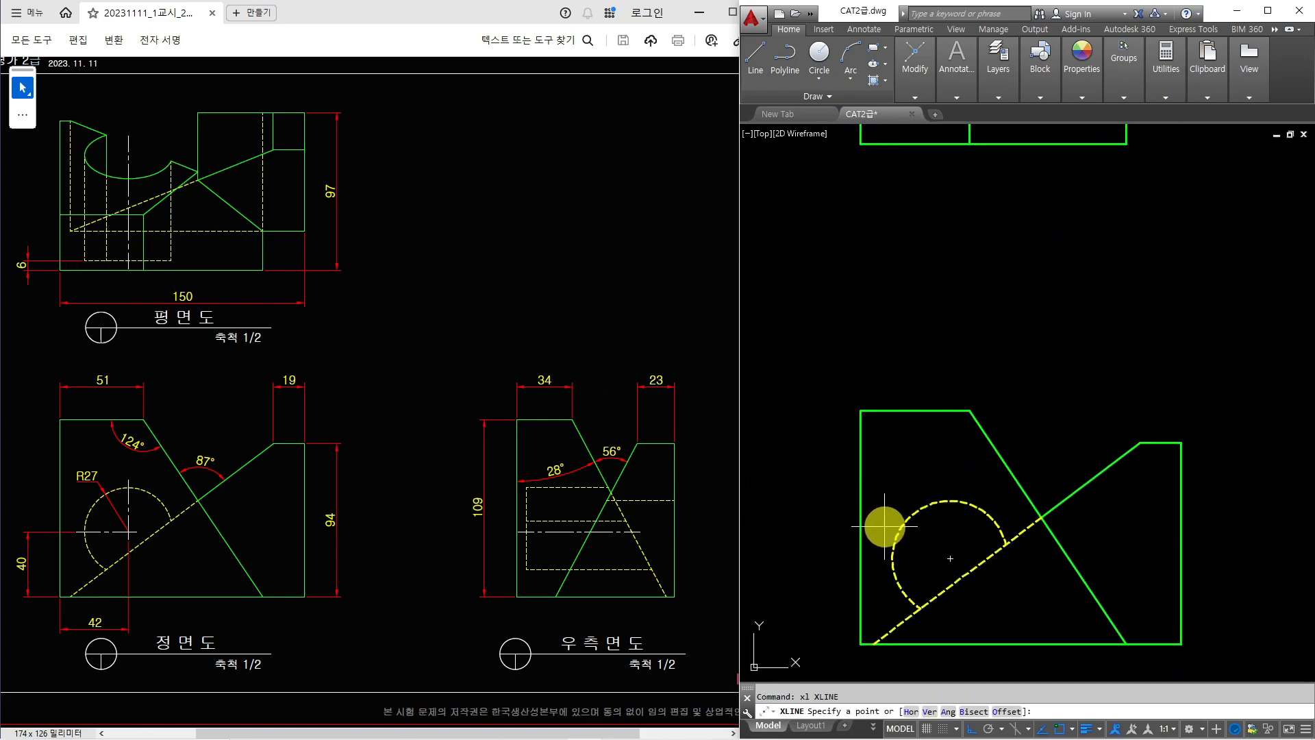
text(v)
key(Return)
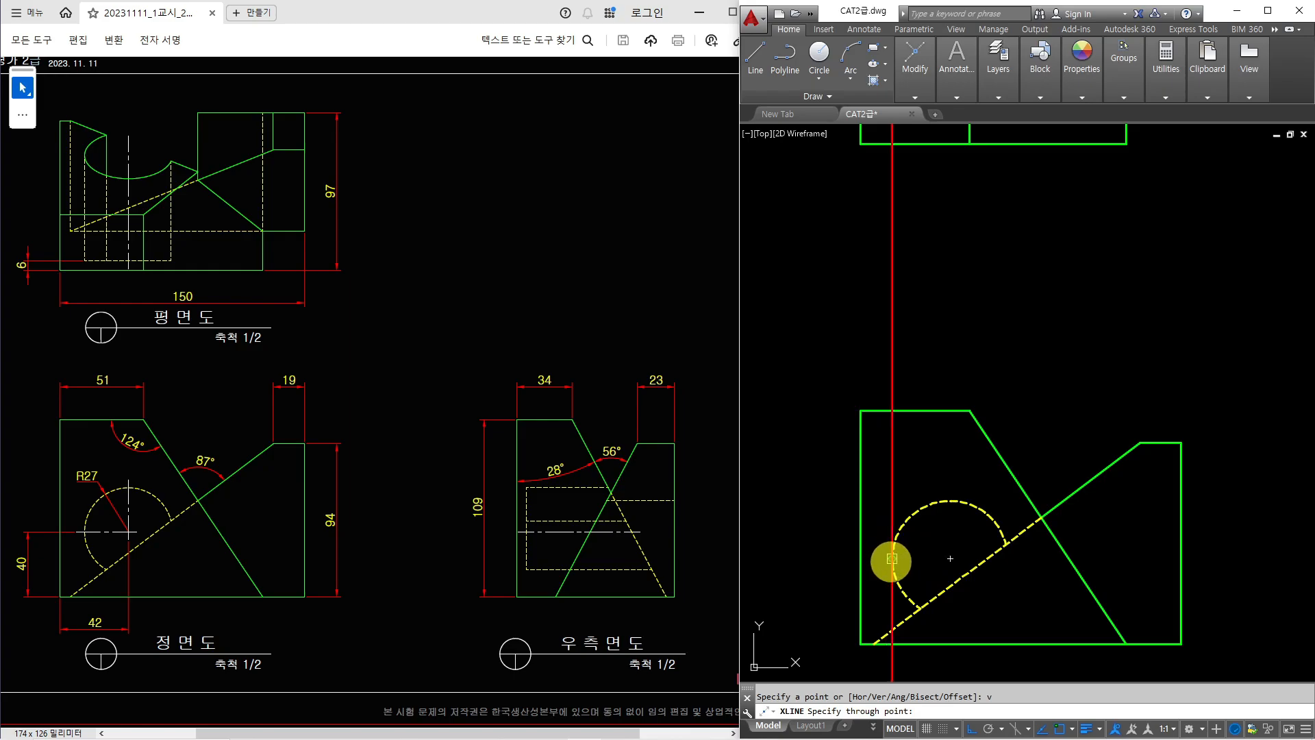
click(893, 555)
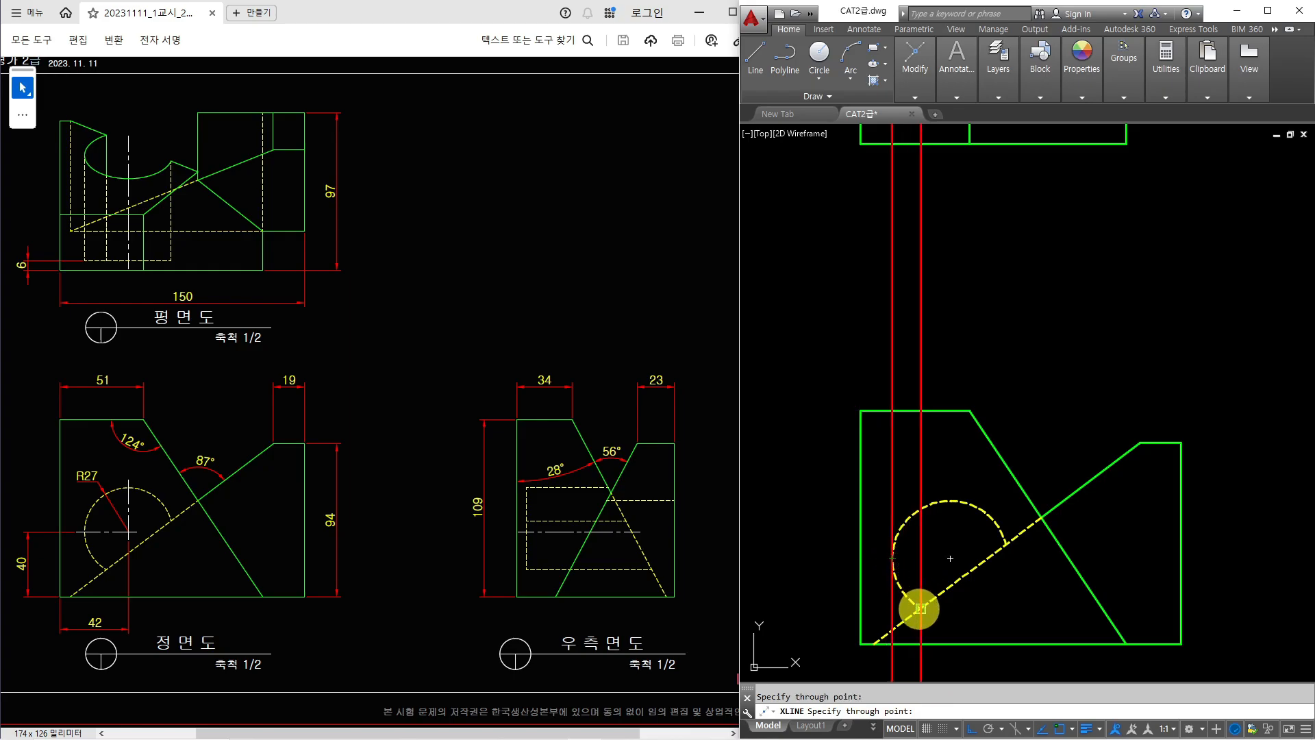
click(920, 608)
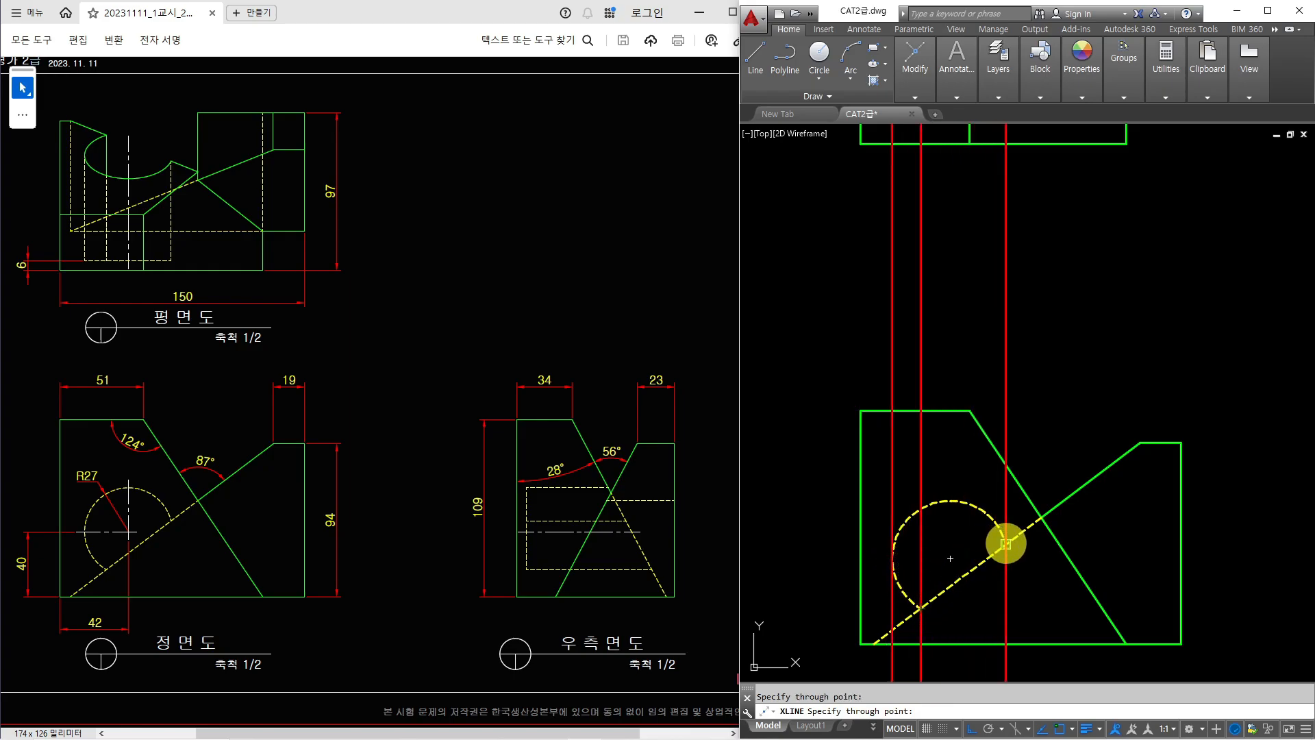
click(1006, 543)
key(Escape)
Step: Trim the ellipse's upper part between the two endpoint construction lines and cut off the construction lines above the remaining curve
middle_drag(1032, 342, 1055, 639)
scroll(984, 330, up, 2)
middle_drag(985, 329, 1003, 370)
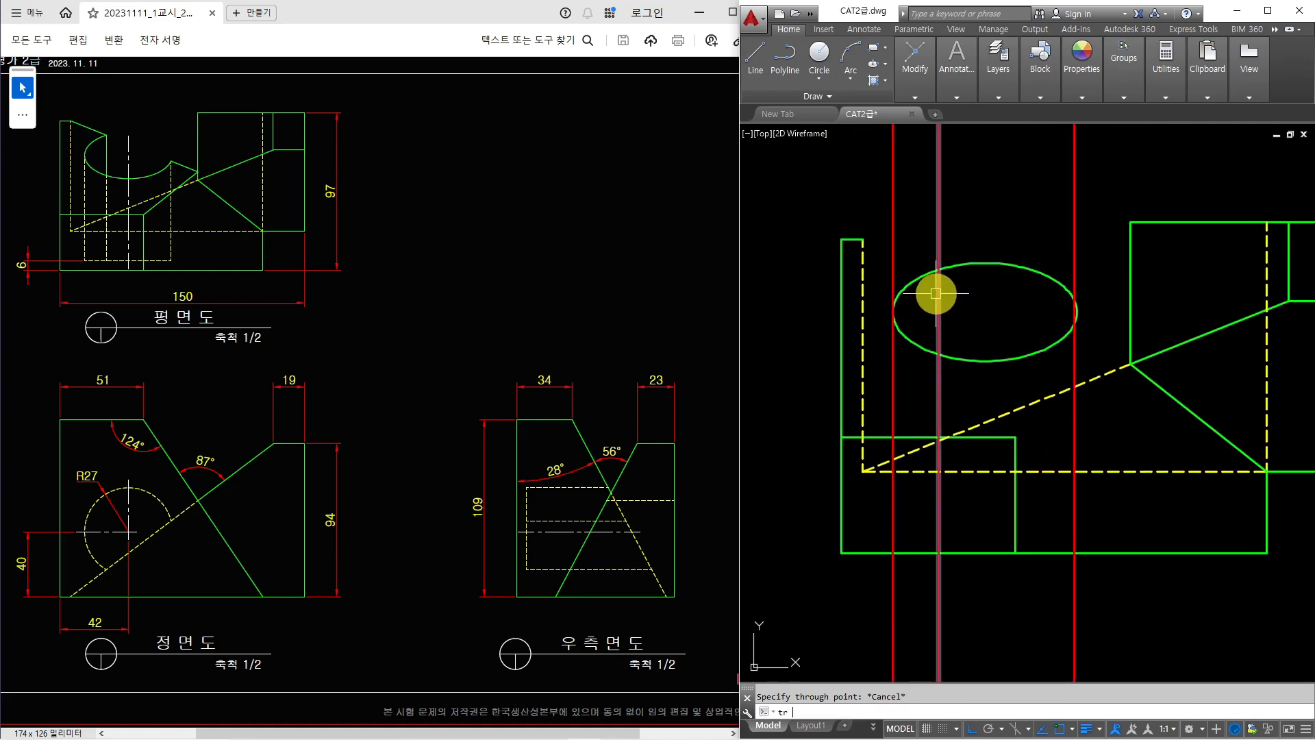
key(Return)
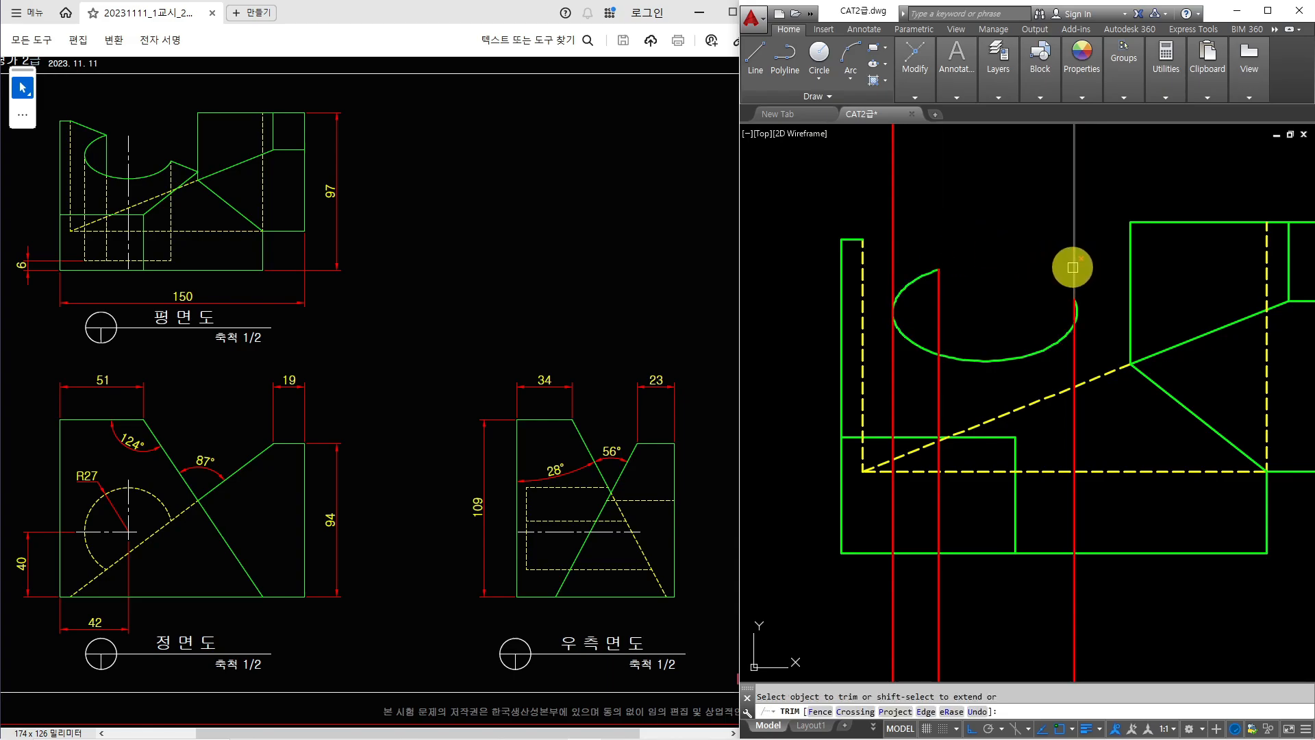
scroll(1093, 309, up, 2)
click(1095, 302)
click(1042, 313)
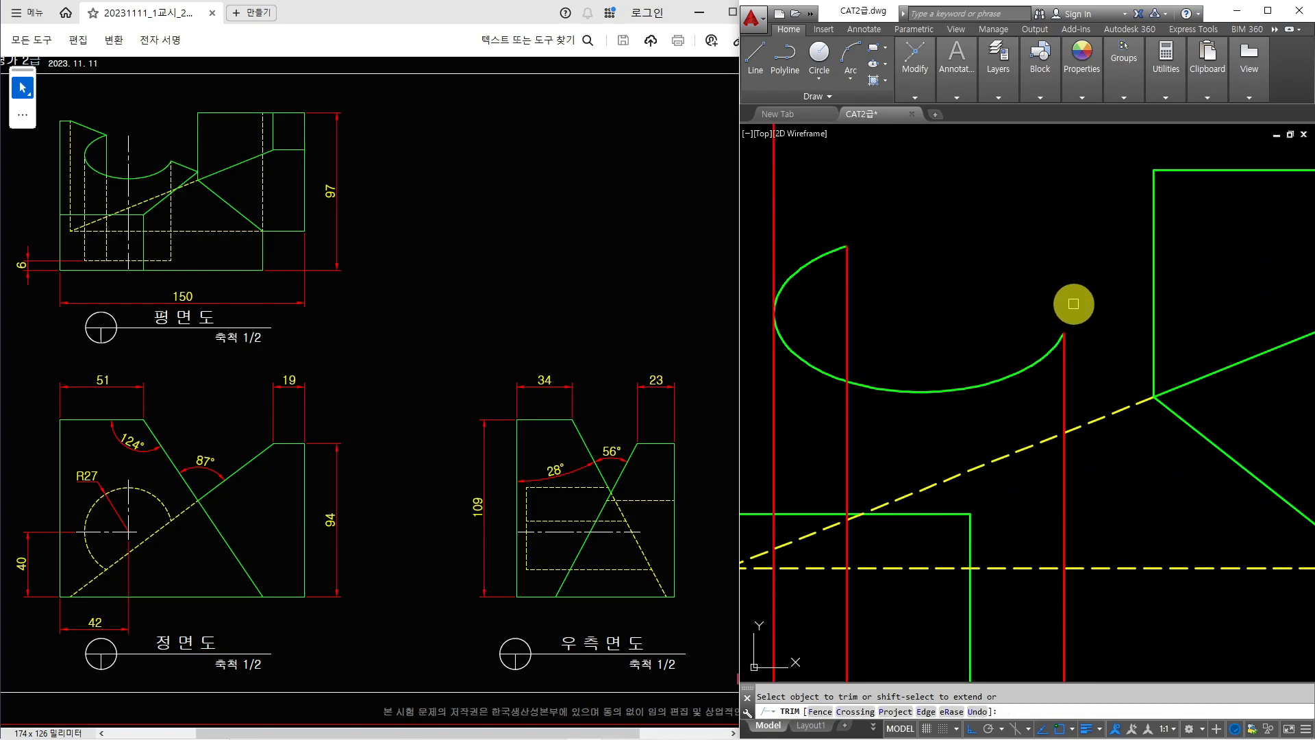
scroll(1048, 315, down, 2)
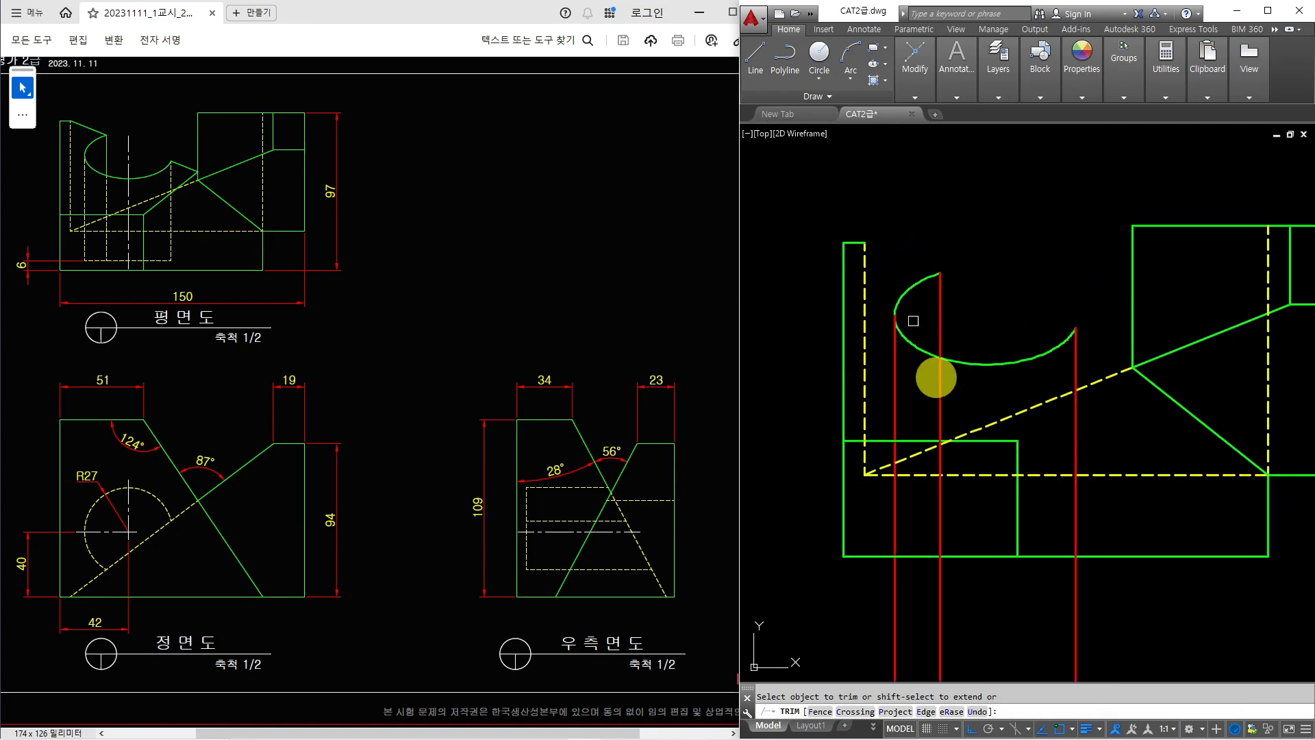
Step: Offset the top view's bottom edge 6 mm inward
key(Escape)
text(o)
key(Return)
text(6)
key(Return)
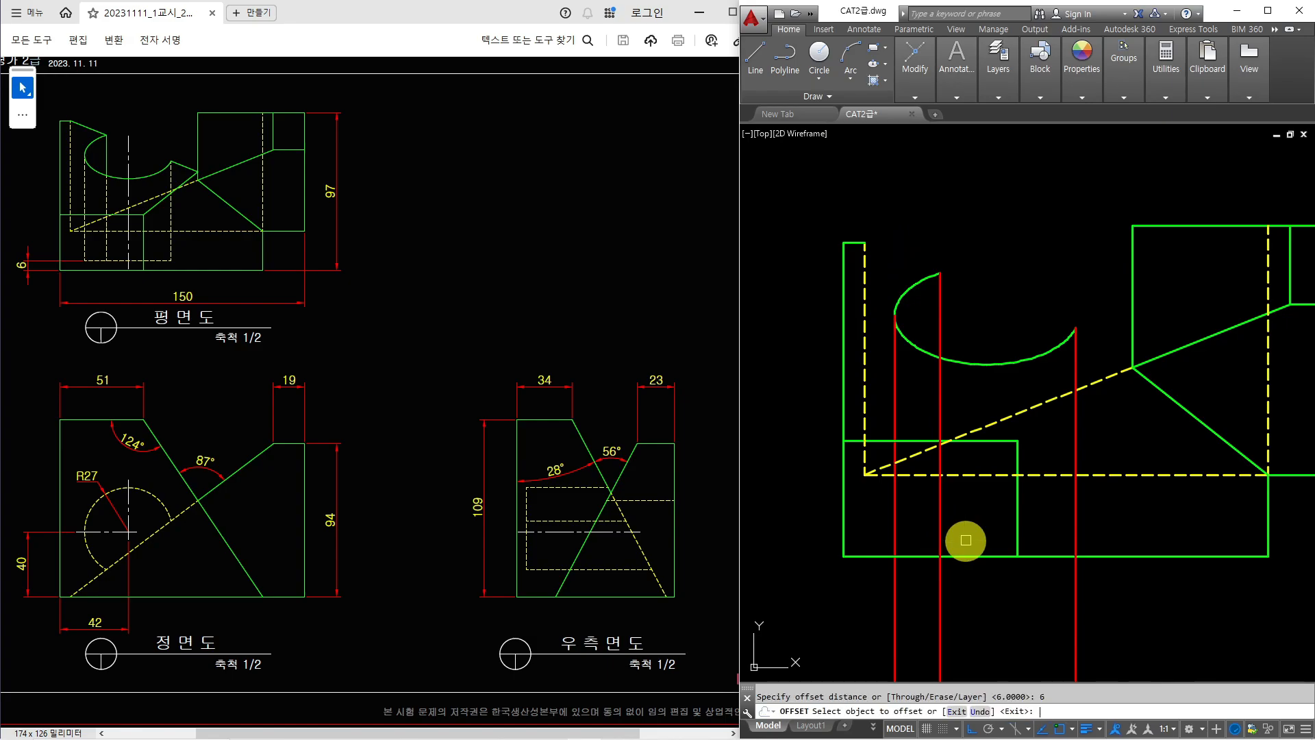
click(977, 555)
click(985, 541)
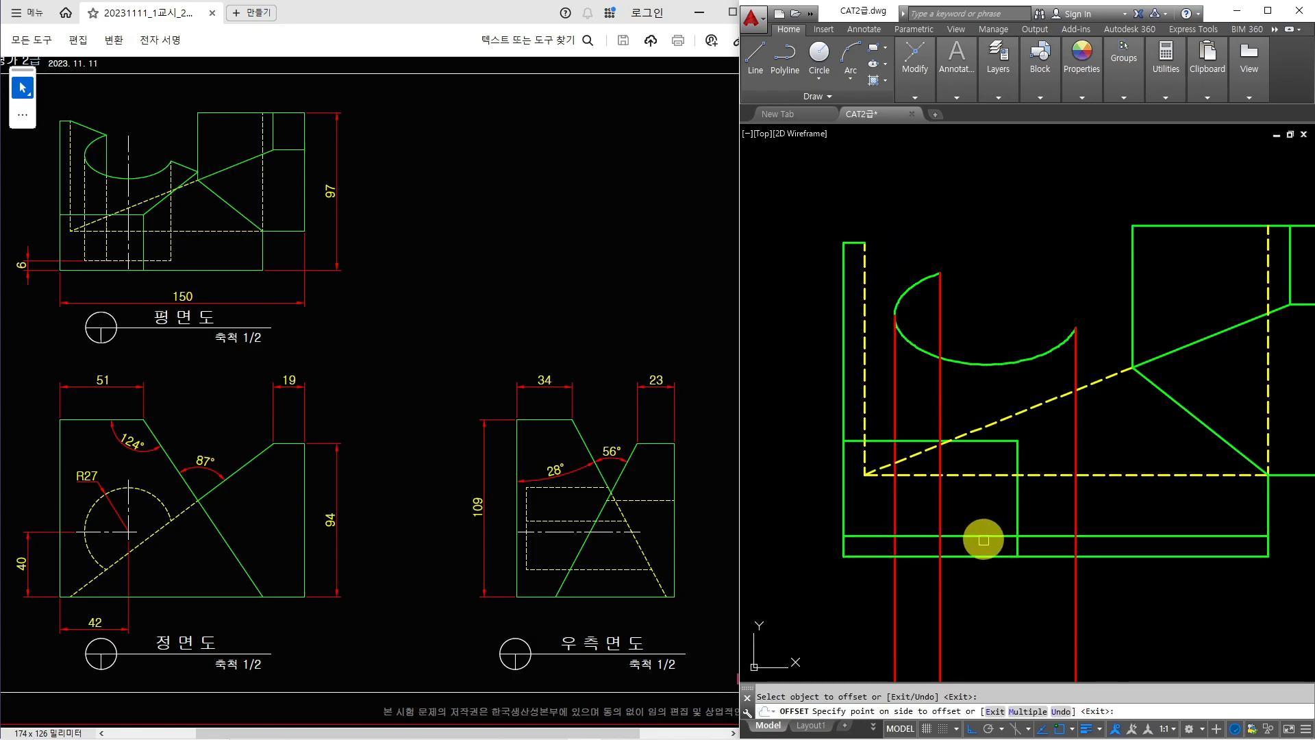
Step: Trim the three vertical construction lines below the offset line, and trim the offset line beyond the outer two verticals
key(Escape)
text(tr)
key(Return)
click(1185, 603)
click(884, 627)
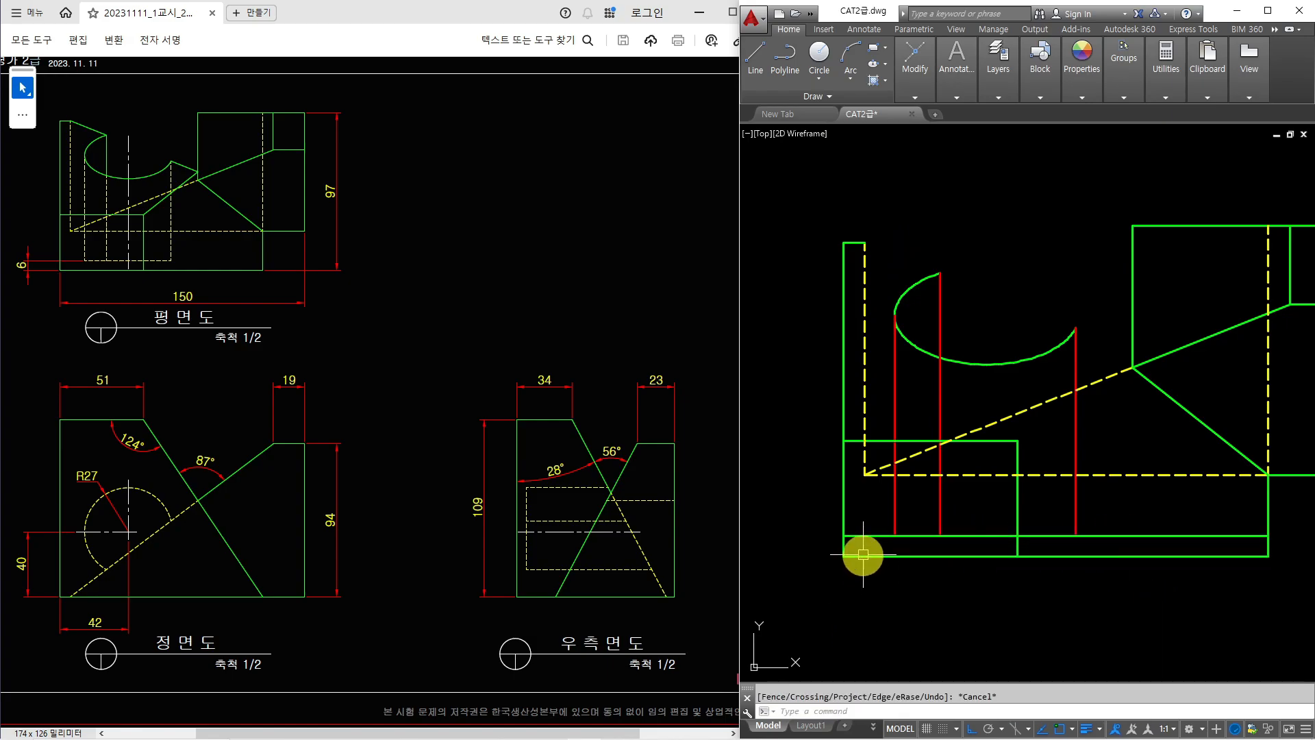
click(1124, 535)
key(Escape)
Step: Match the offset line and the three vertical lines below the ellipse to the yellow dashed hidden line's properties
text(ma)
key(Return)
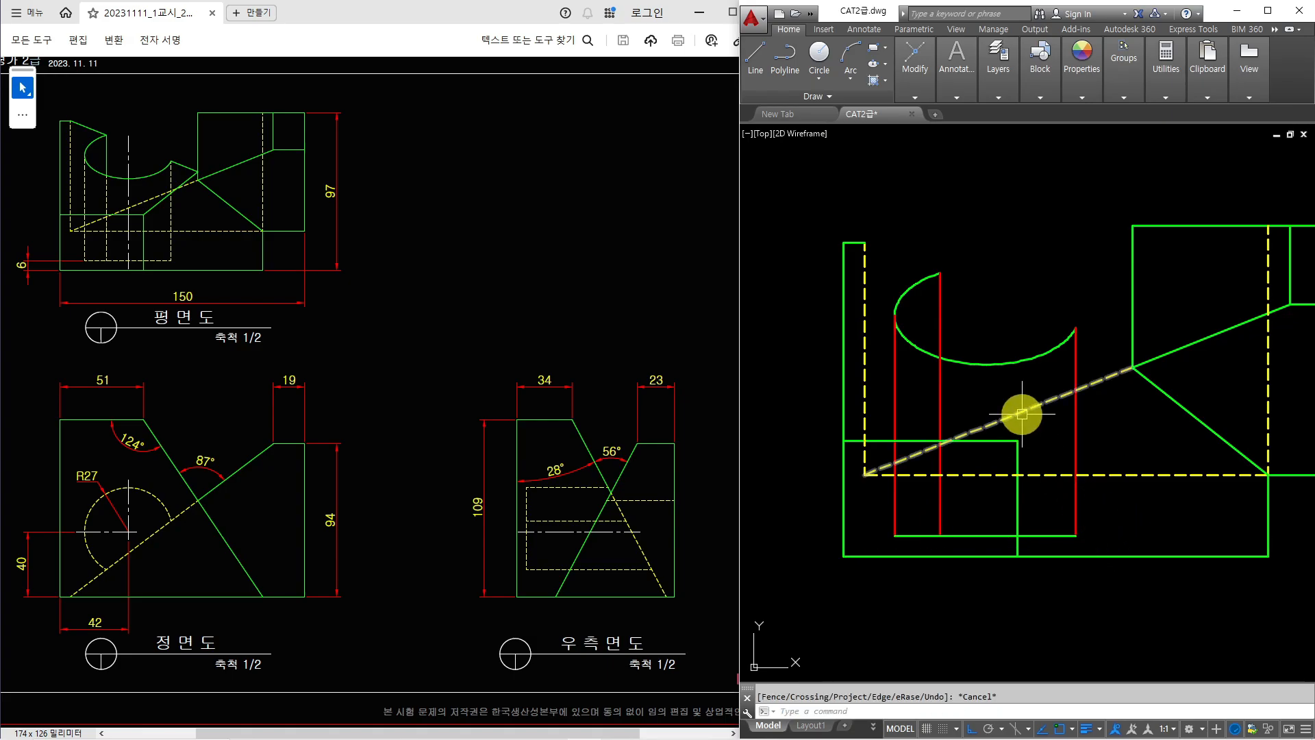
click(1020, 410)
click(970, 522)
click(891, 547)
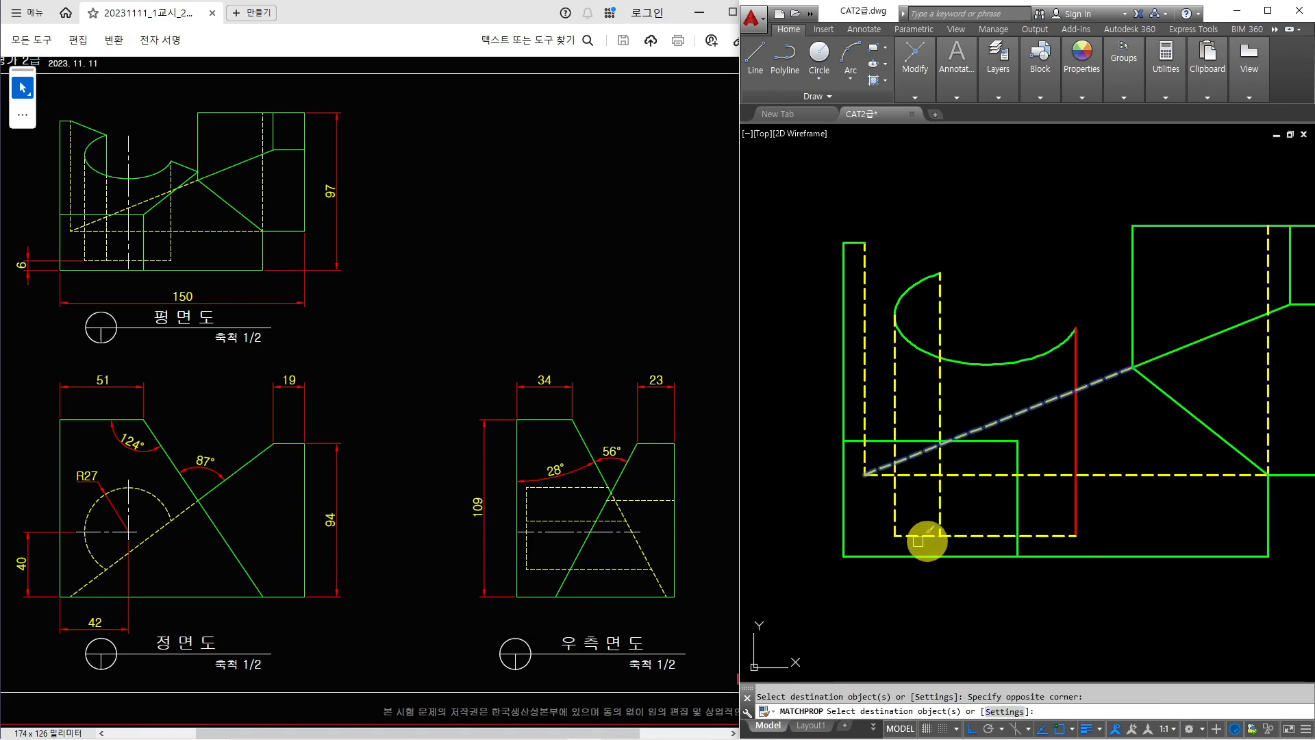
click(1115, 526)
key(Escape)
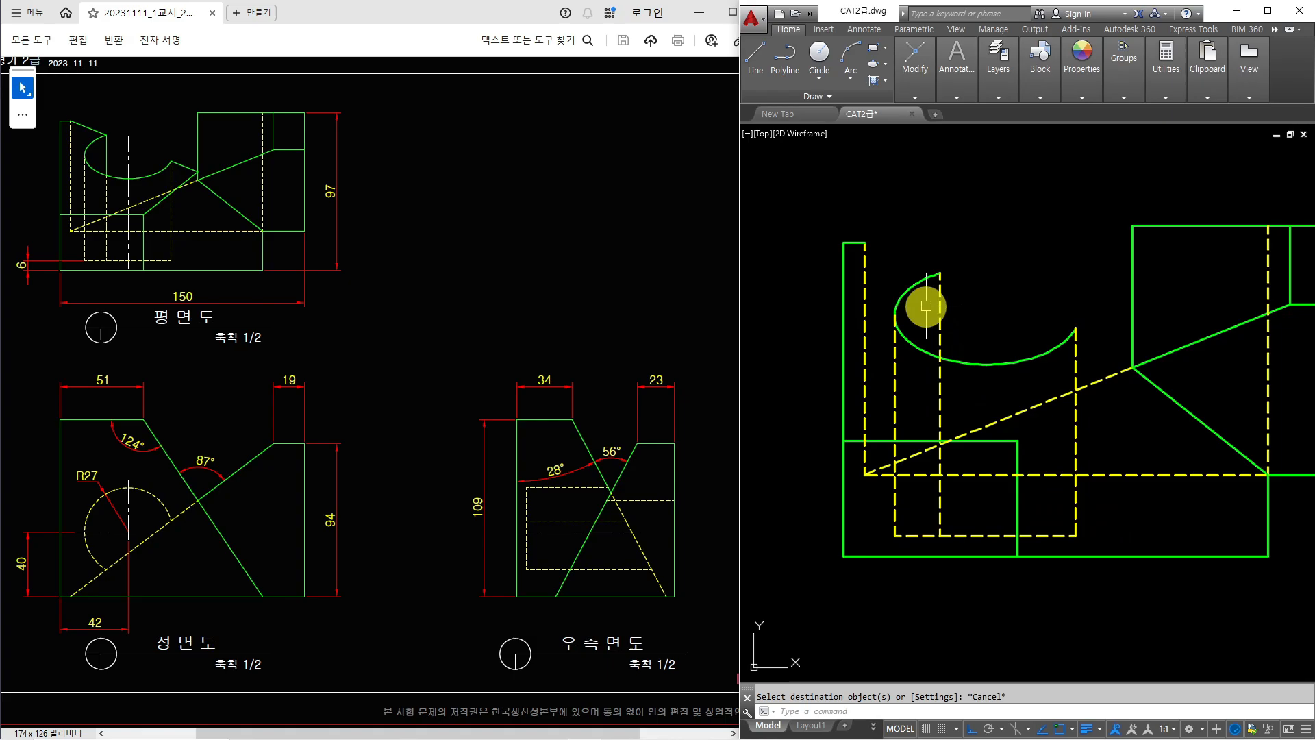
Step: Split the hidden vertical line under the ellipse's upper-left end where it crosses the lower curve
text(br)
key(Return)
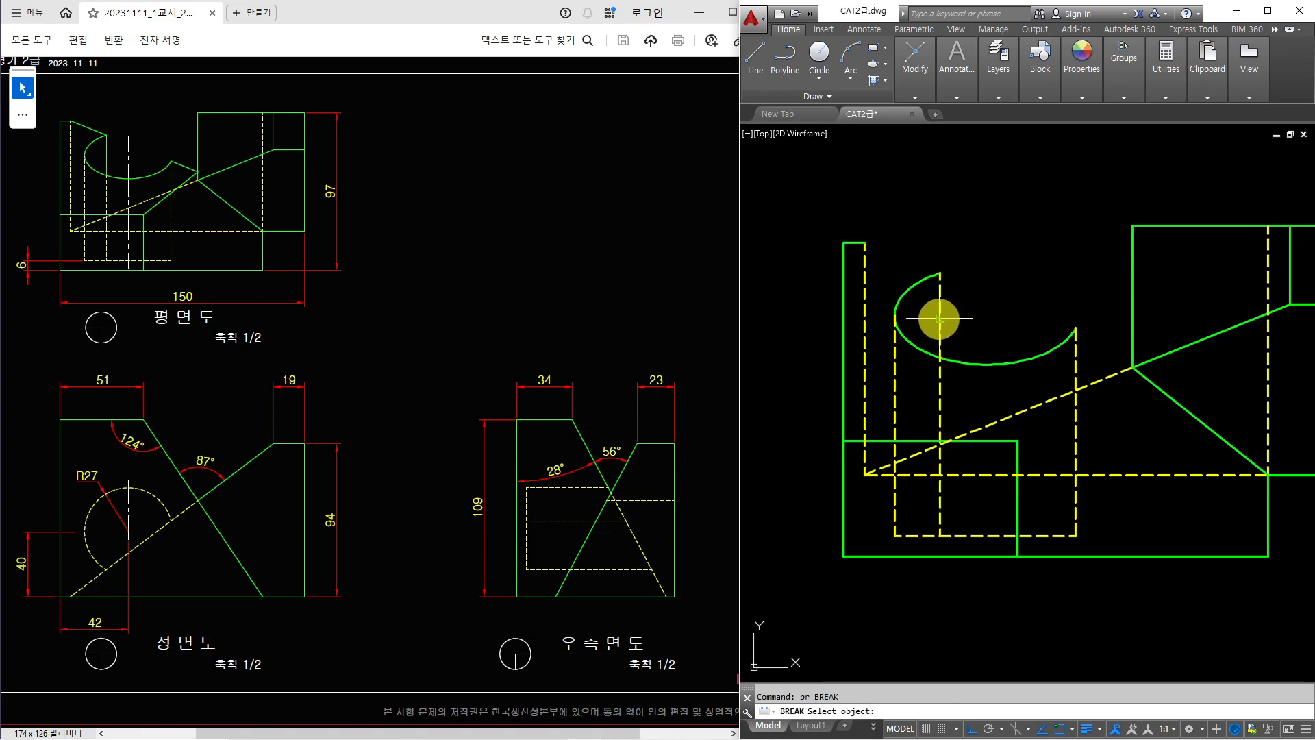
click(939, 318)
click(970, 343)
text(tr)
key(Return)
key(Return)
click(939, 347)
shift+click(939, 314)
key(Escape)
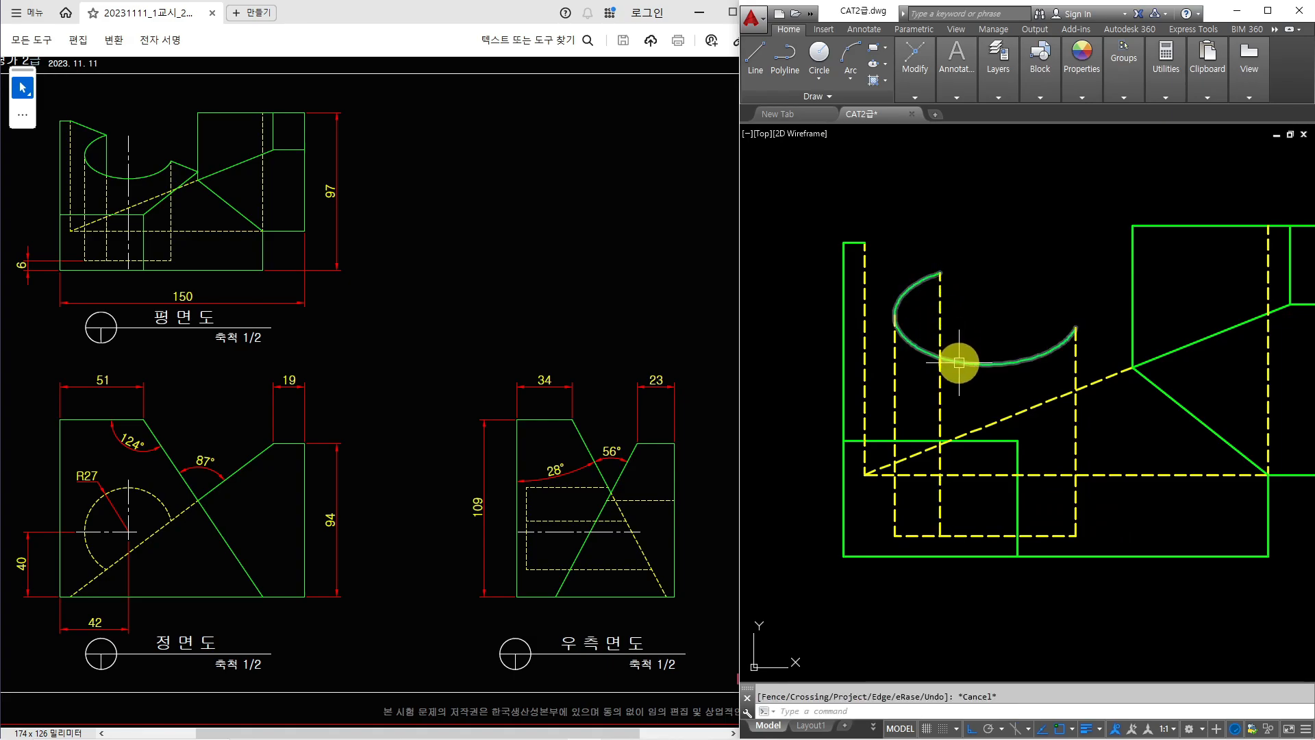
Step: Match the vertical segment inside the elliptical cut to the solid green outline
text(ma)
key(Return)
click(961, 361)
key(Escape)
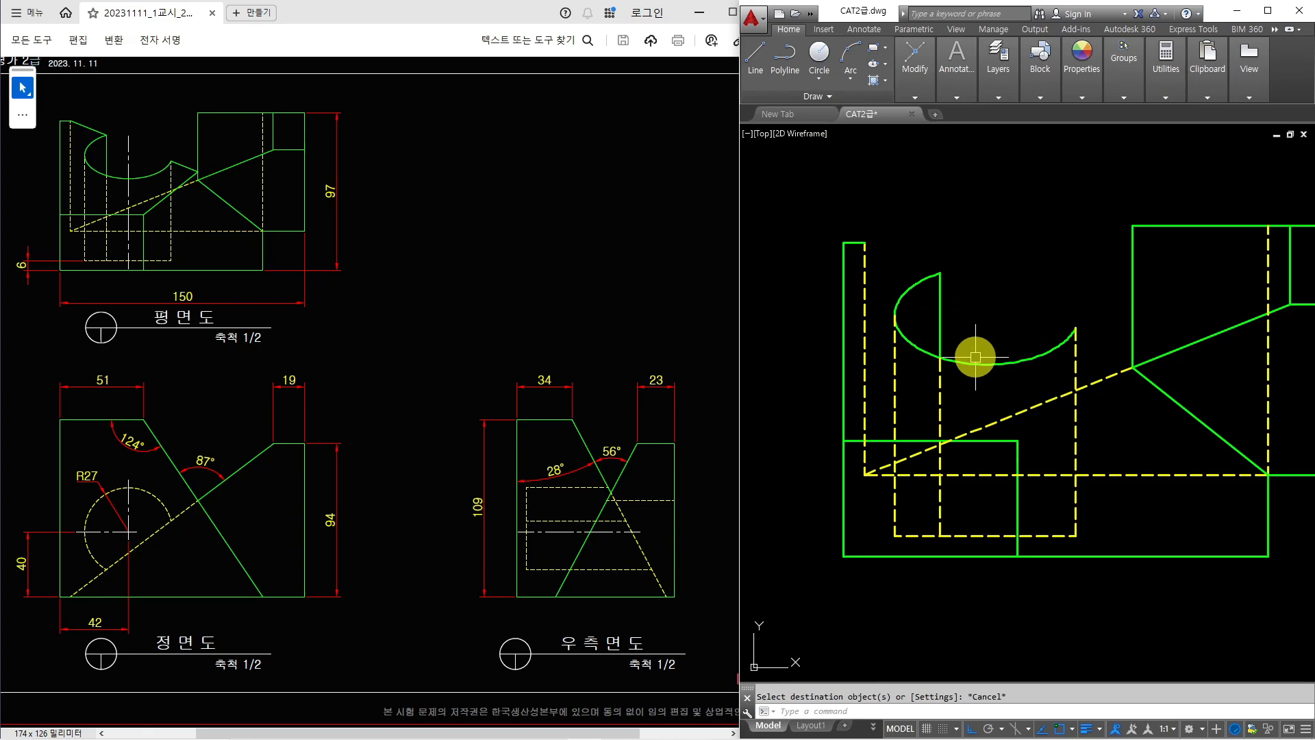
Step: Draw a sloped line from the narrow left strip's upper corner to the ellipse's upper end and extend it to the right block's vertical edge
text(l)
key(Return)
click(865, 242)
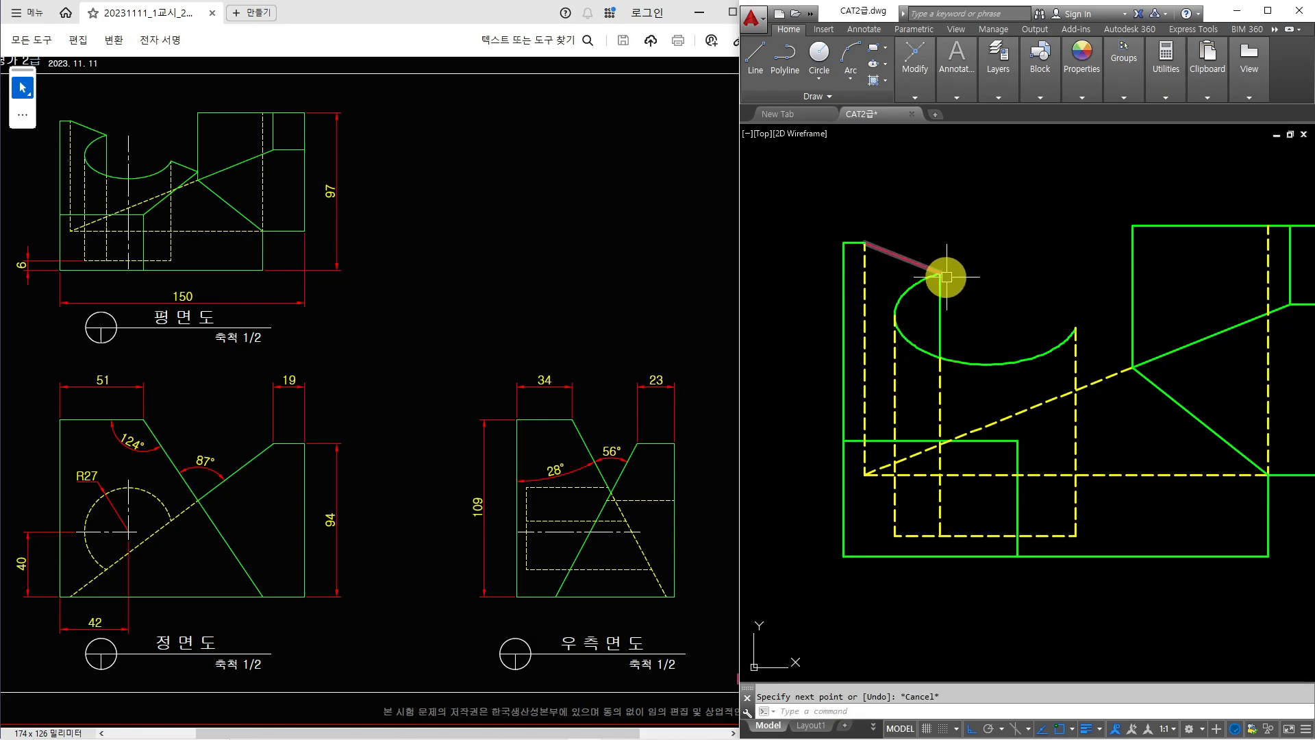
text(tr)
key(Return)
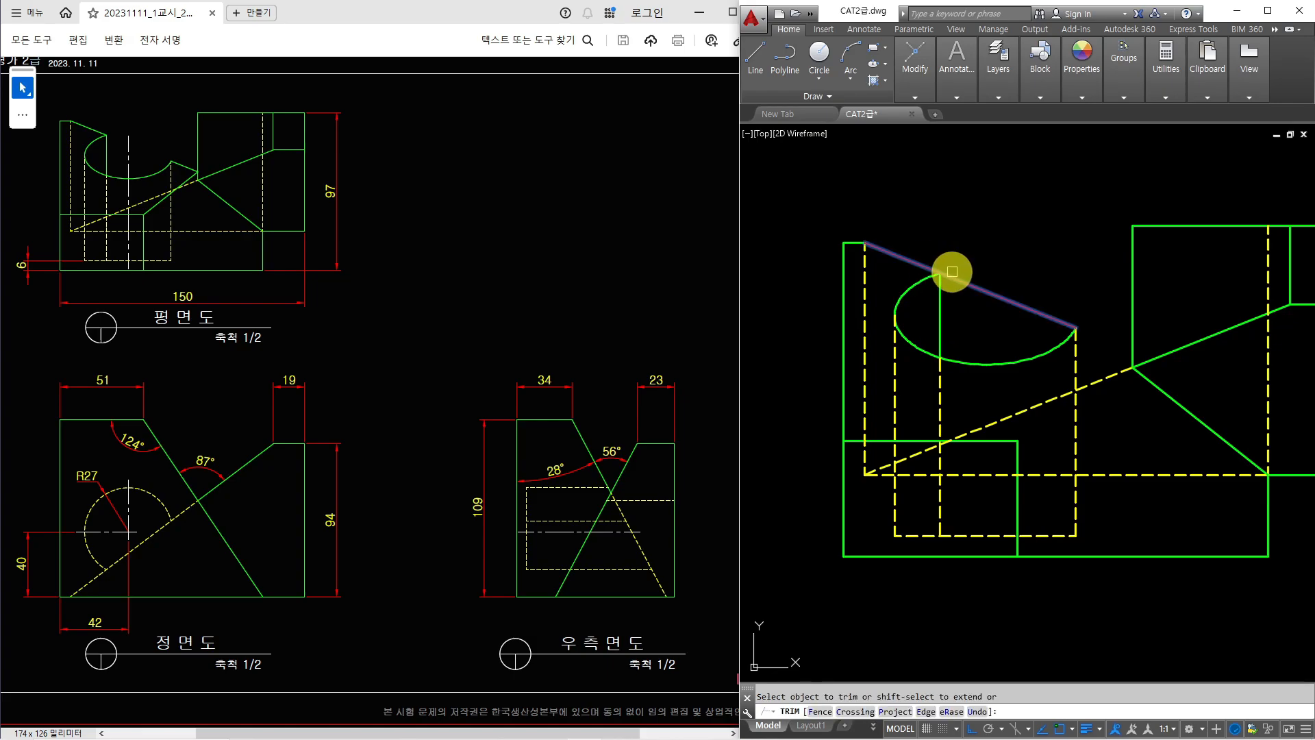
key(ctrl+z)
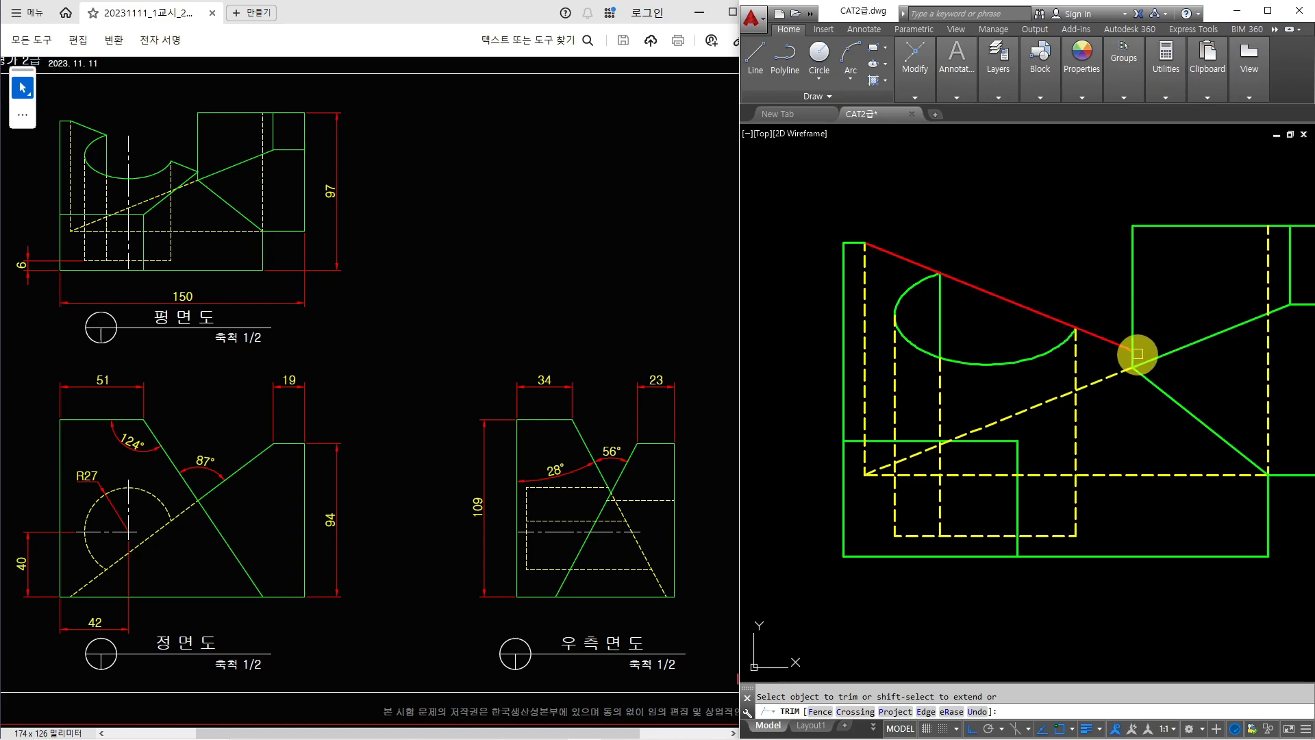
key(Escape)
Step: Draw a line from the sloped line's end on the right block's edge to the upper-right corner of the lower-left rectangle
text(l)
key(Return)
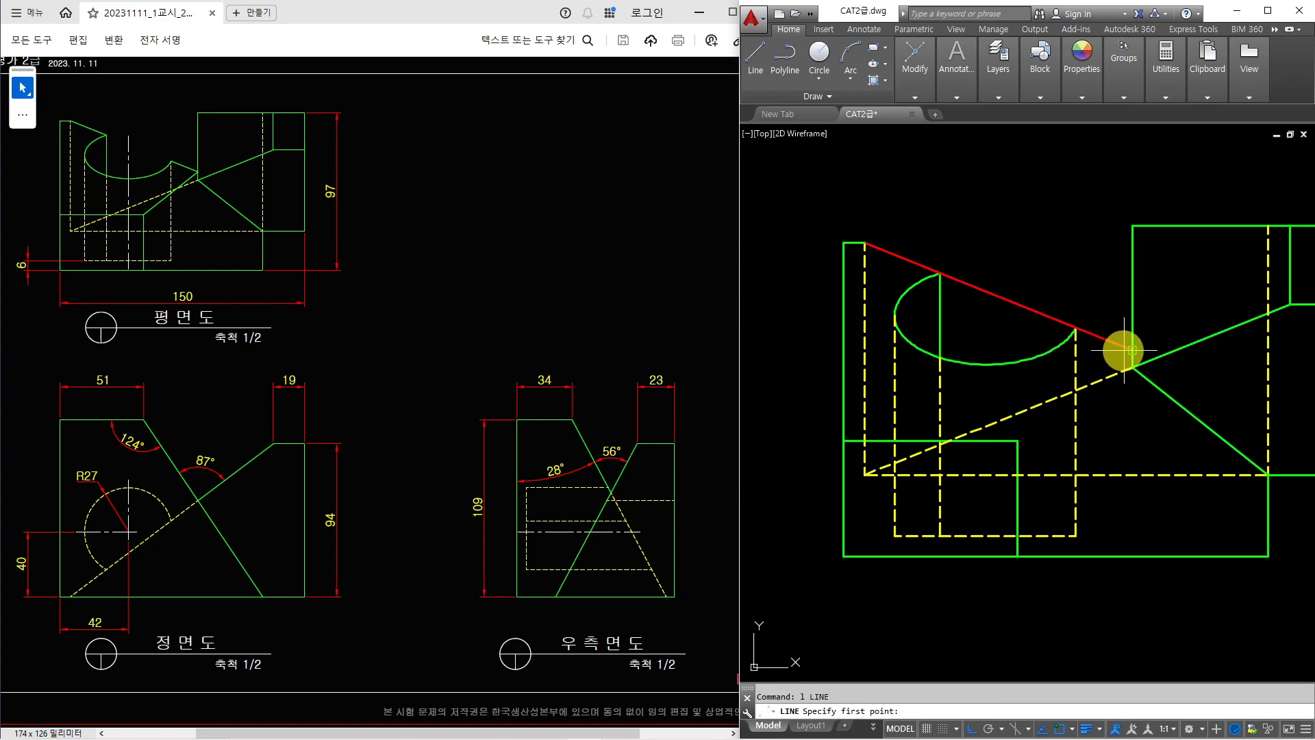
click(1131, 350)
click(1018, 441)
key(Escape)
Step: Trim the part of the sloped line spanning the elliptical cut's opening
text(tr)
key(Return)
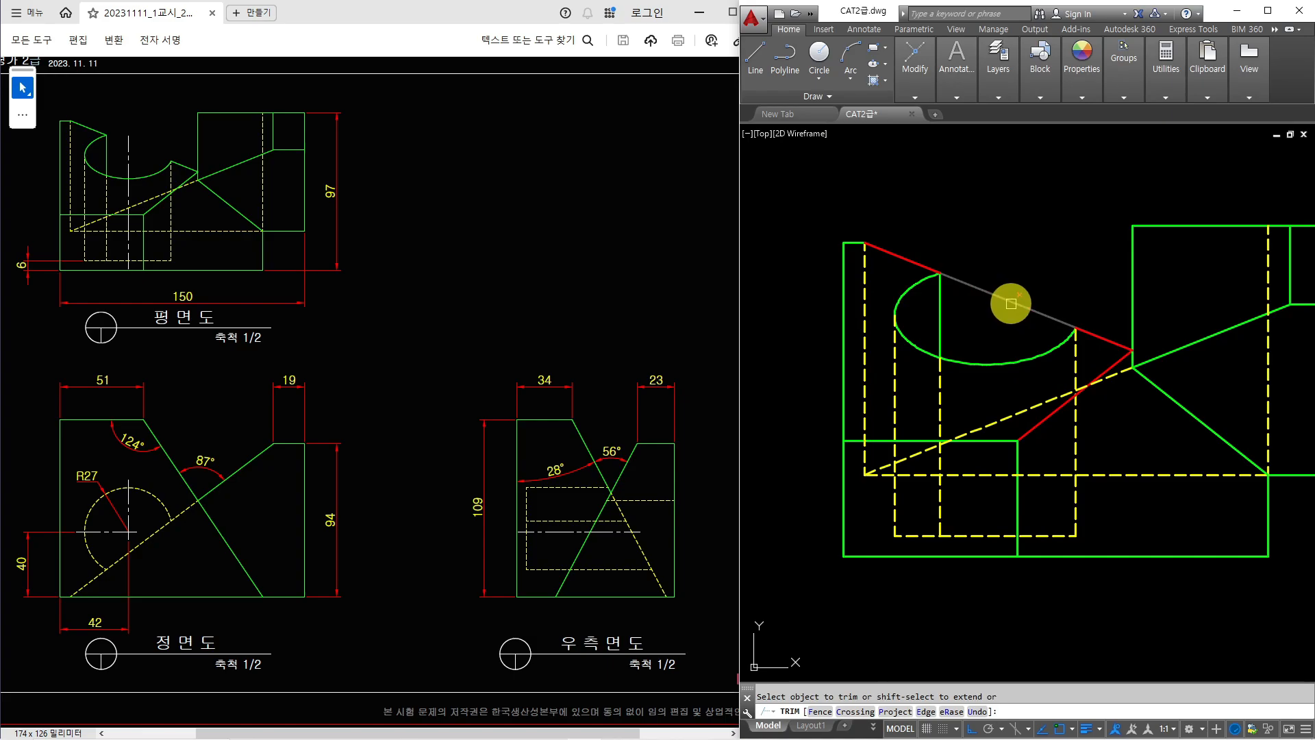
key(Escape)
Step: Match both remaining sloped segments and the new diagonal line to the solid green outline
text(ma)
key(Return)
click(1043, 353)
click(1107, 341)
click(1114, 357)
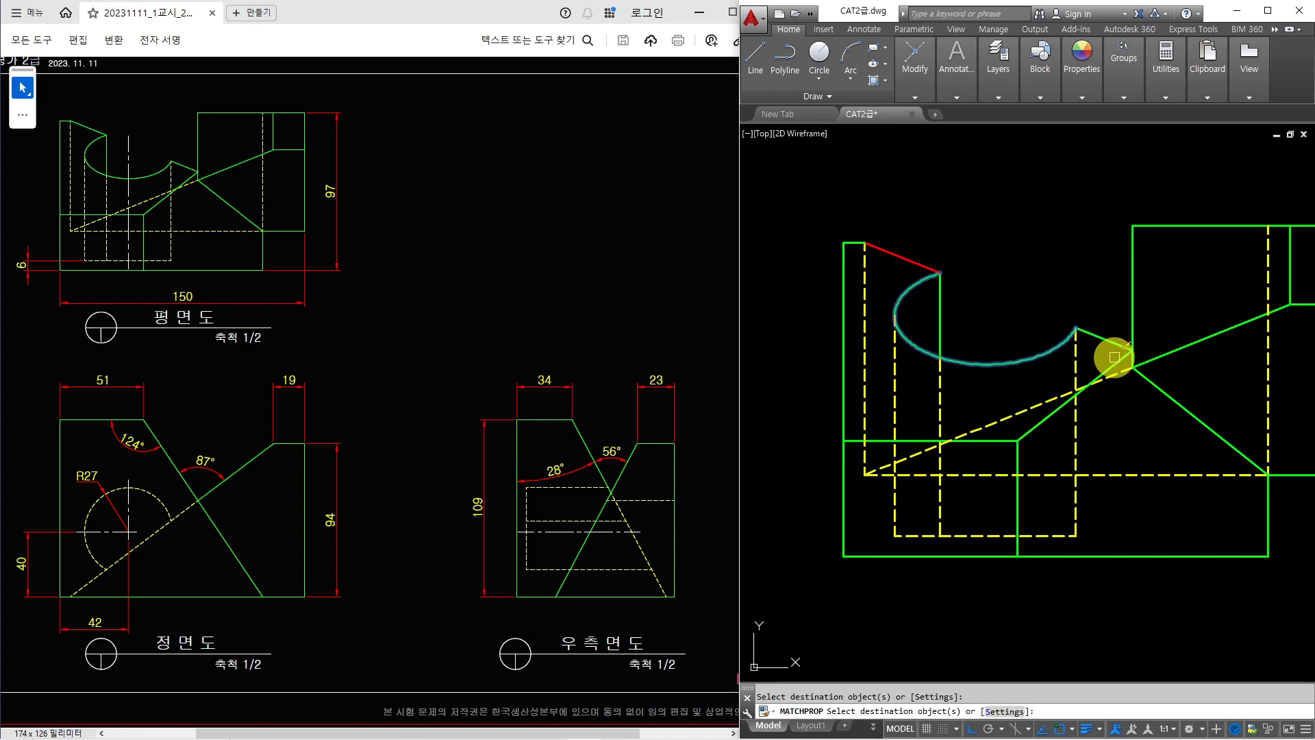
click(902, 260)
key(Escape)
Step: Project the top view's sloped-line and diagonal junction horizontally to the 45° line and down through the side view's crossing area
middle_drag(1122, 385, 1043, 376)
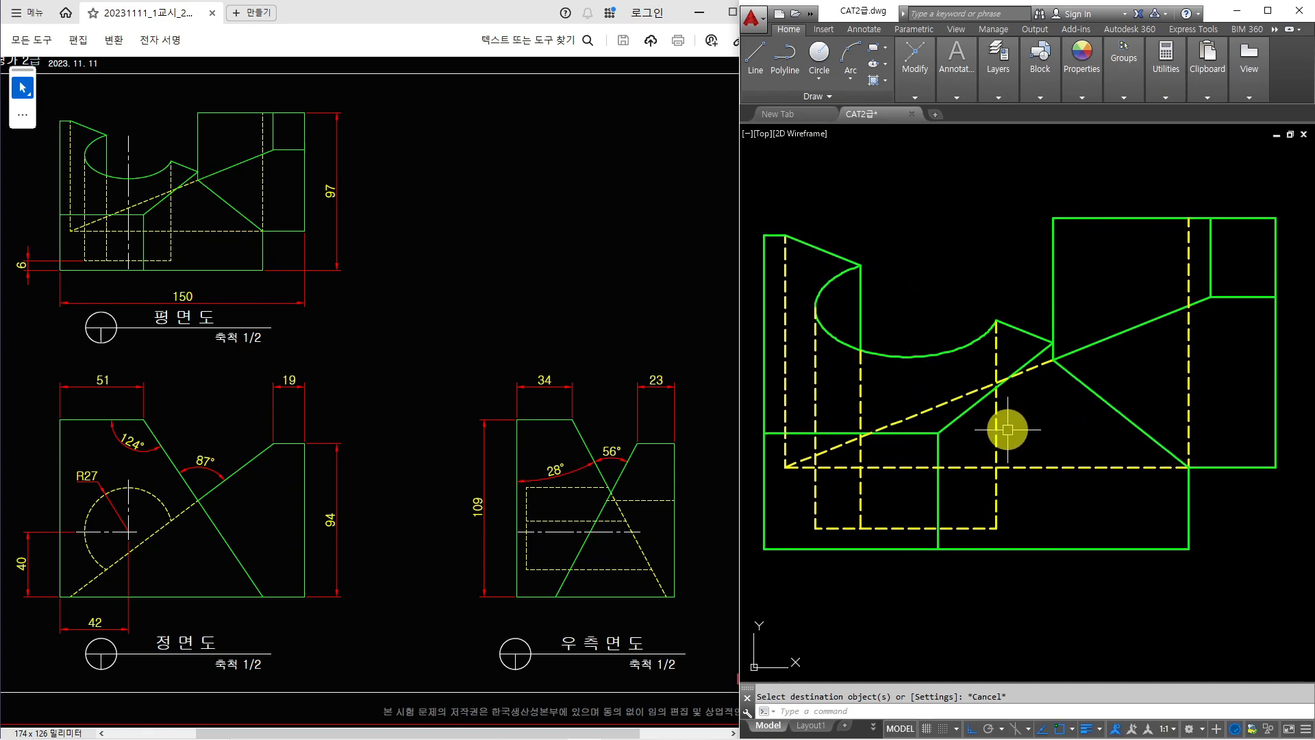
text(l)
key(Return)
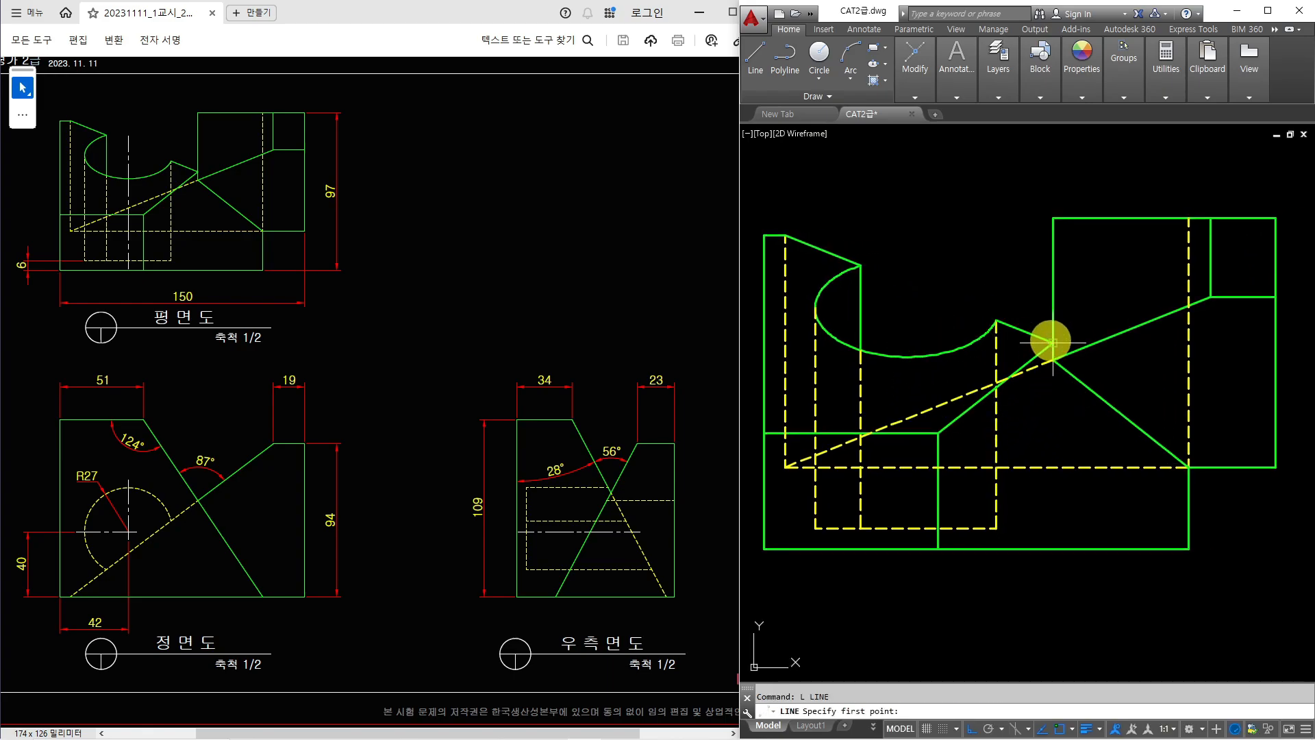
scroll(1086, 360, down, 4)
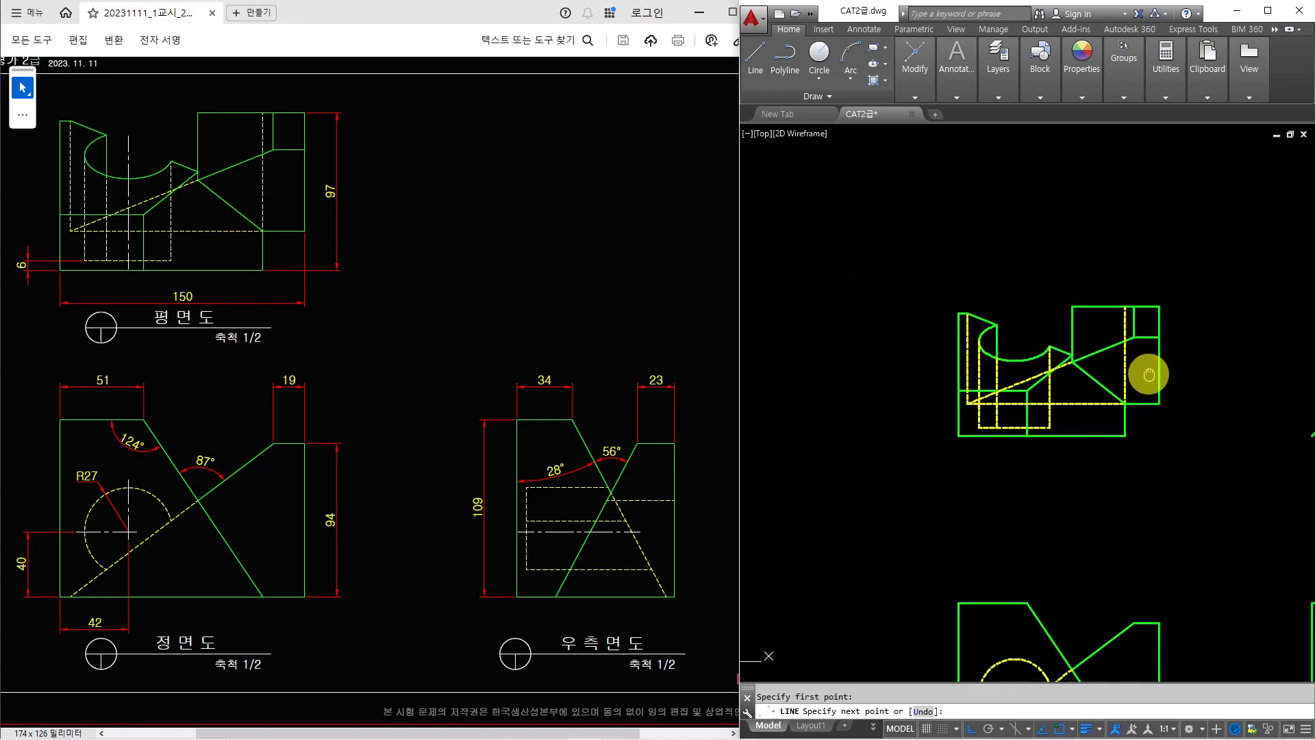
middle_drag(1151, 373, 908, 358)
click(1241, 356)
key(Return)
click(1154, 341)
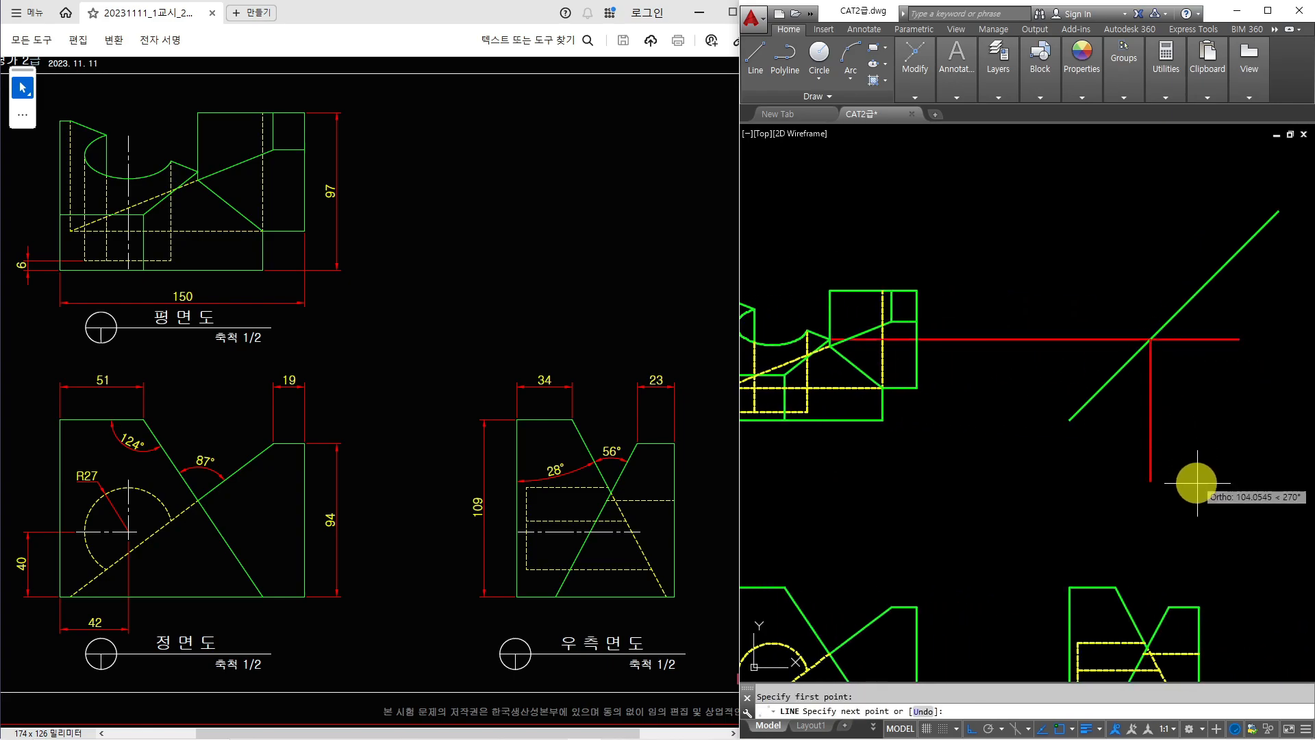
scroll(1192, 472, up, 5)
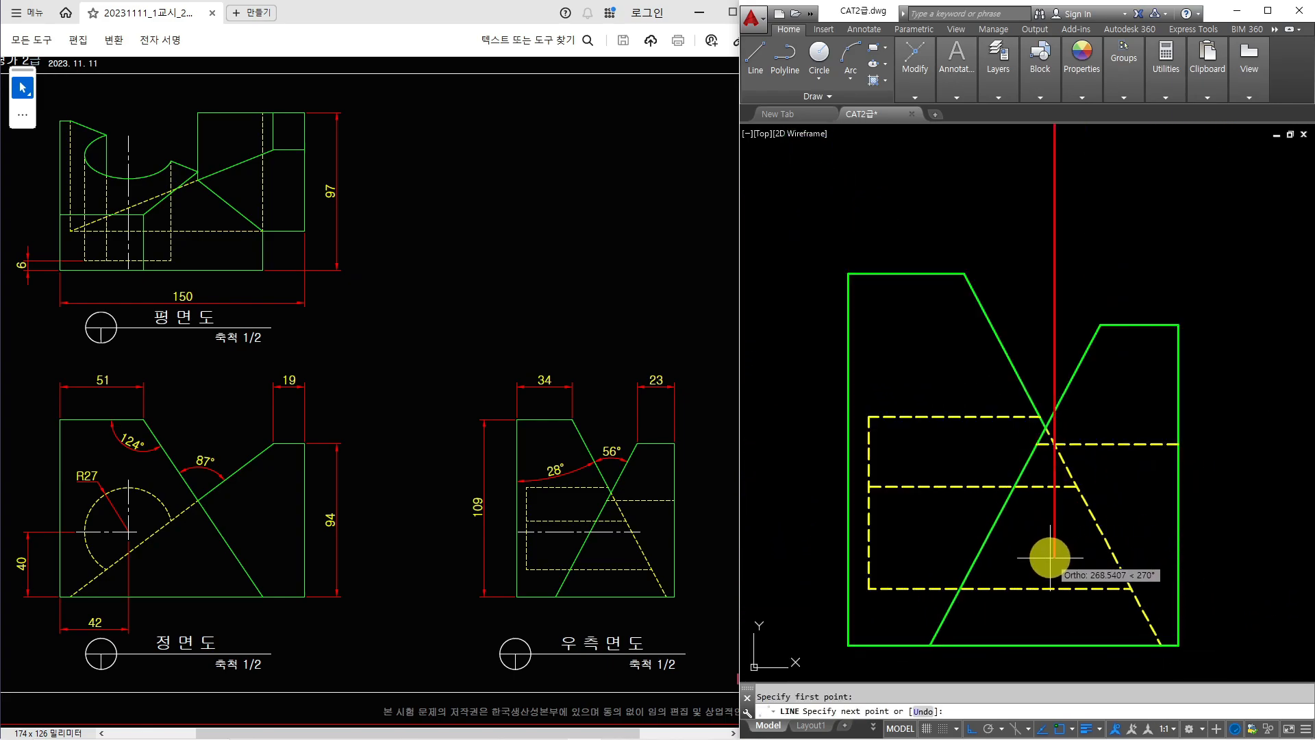
key(Escape)
scroll(1062, 461, up, 3)
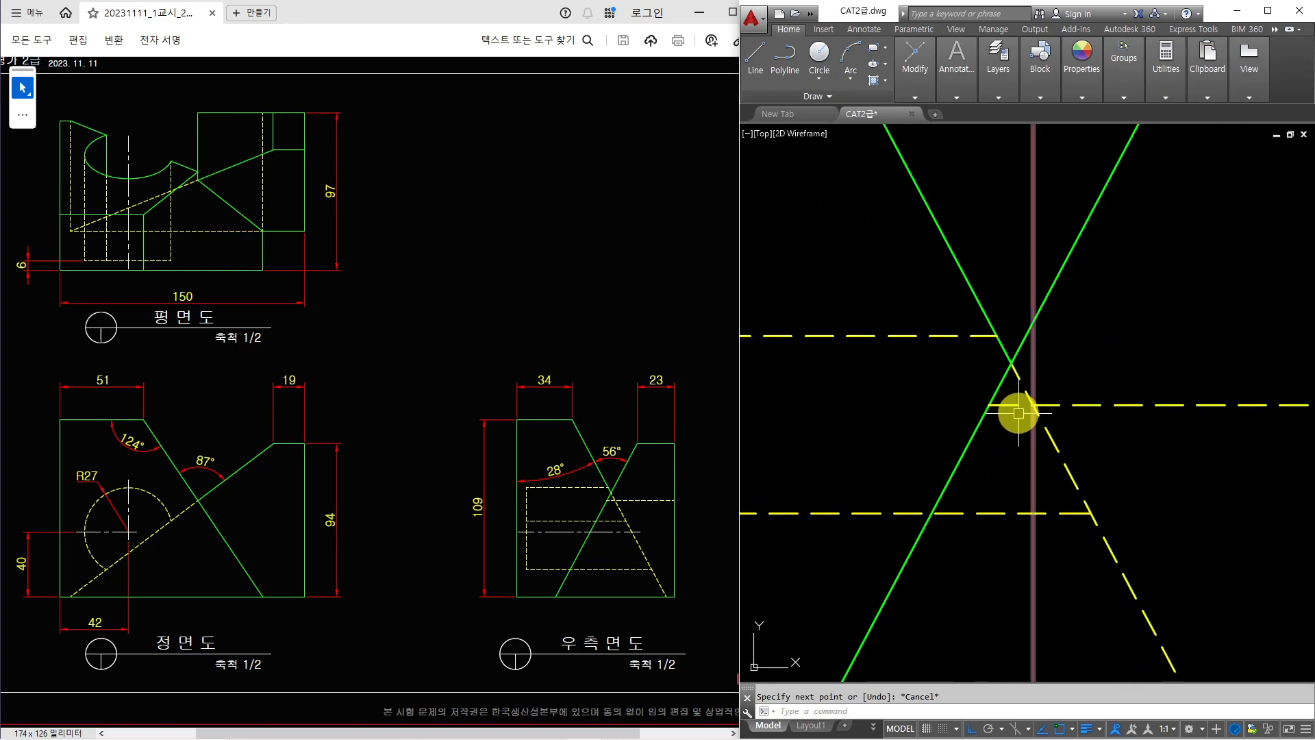
scroll(1033, 410, up, 3)
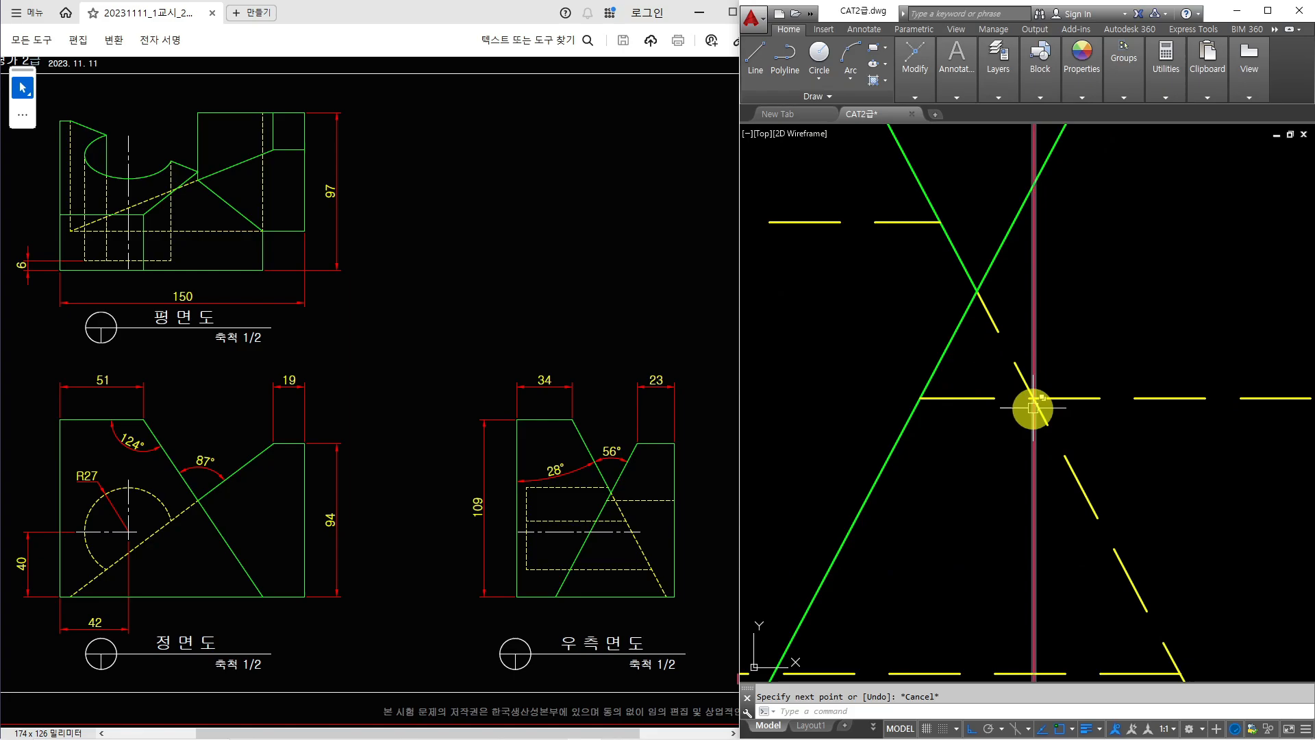
Step: Erase the vertical and horizontal projection lines running between the top and side views
click(1032, 425)
text(e)
key(space)
scroll(1031, 433, down, 7)
middle_drag(993, 396, 1199, 537)
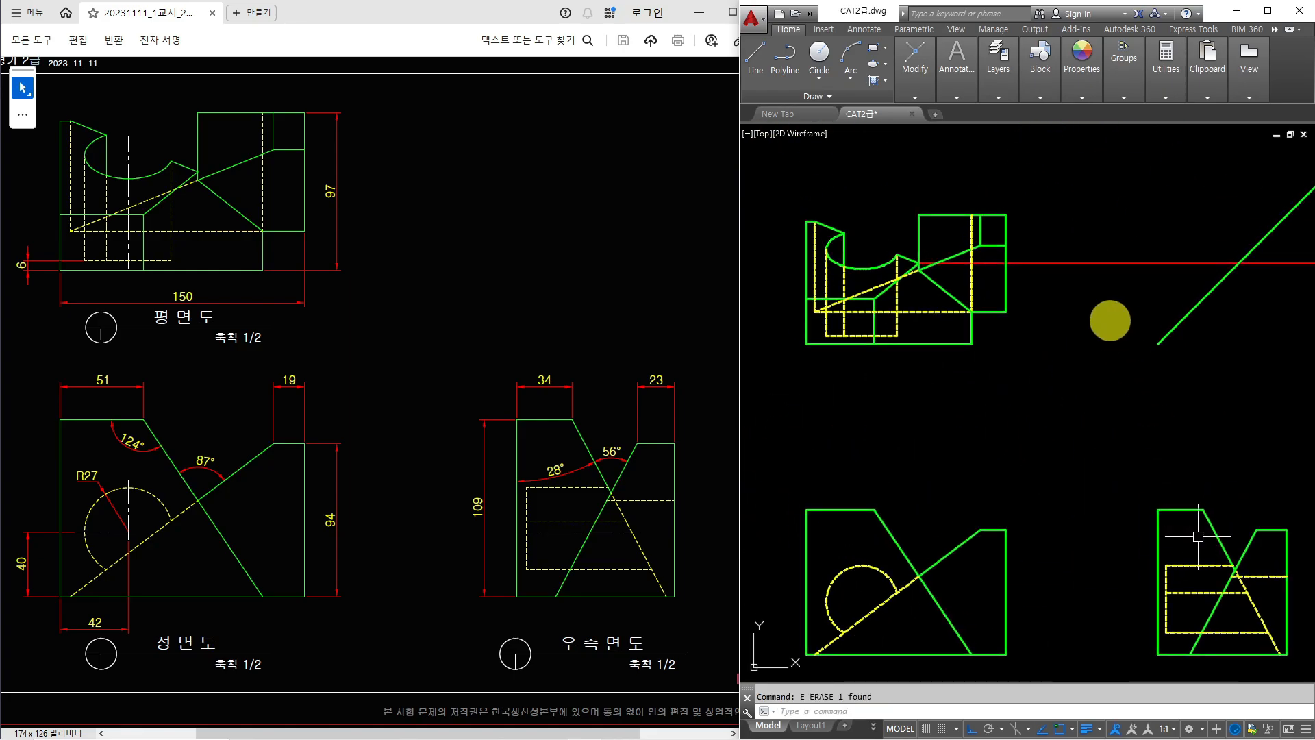
text(e)
key(space)
click(1059, 263)
key(space)
middle_drag(1034, 276, 1014, 259)
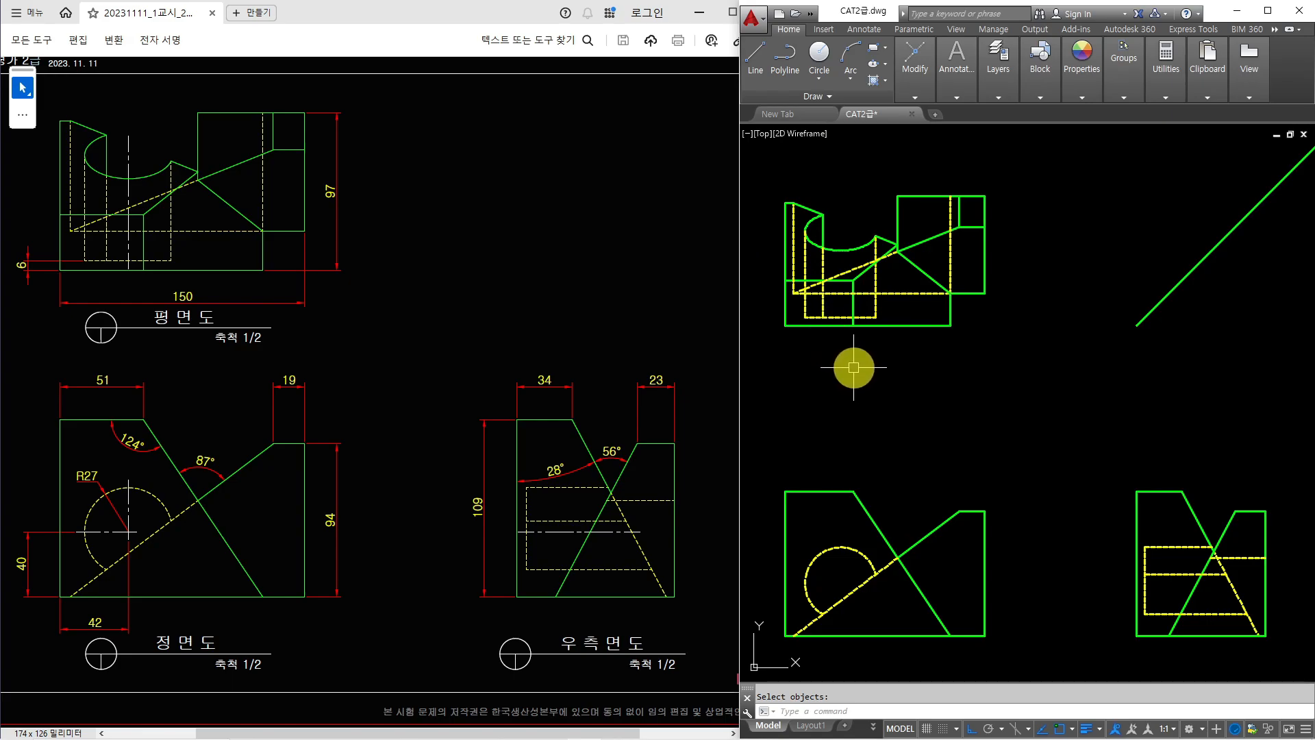
Step: Make the 중심선 layer current and draw centre lines in the front view from the dashed arc's centre to its left and top quadrants
click(999, 98)
click(1104, 117)
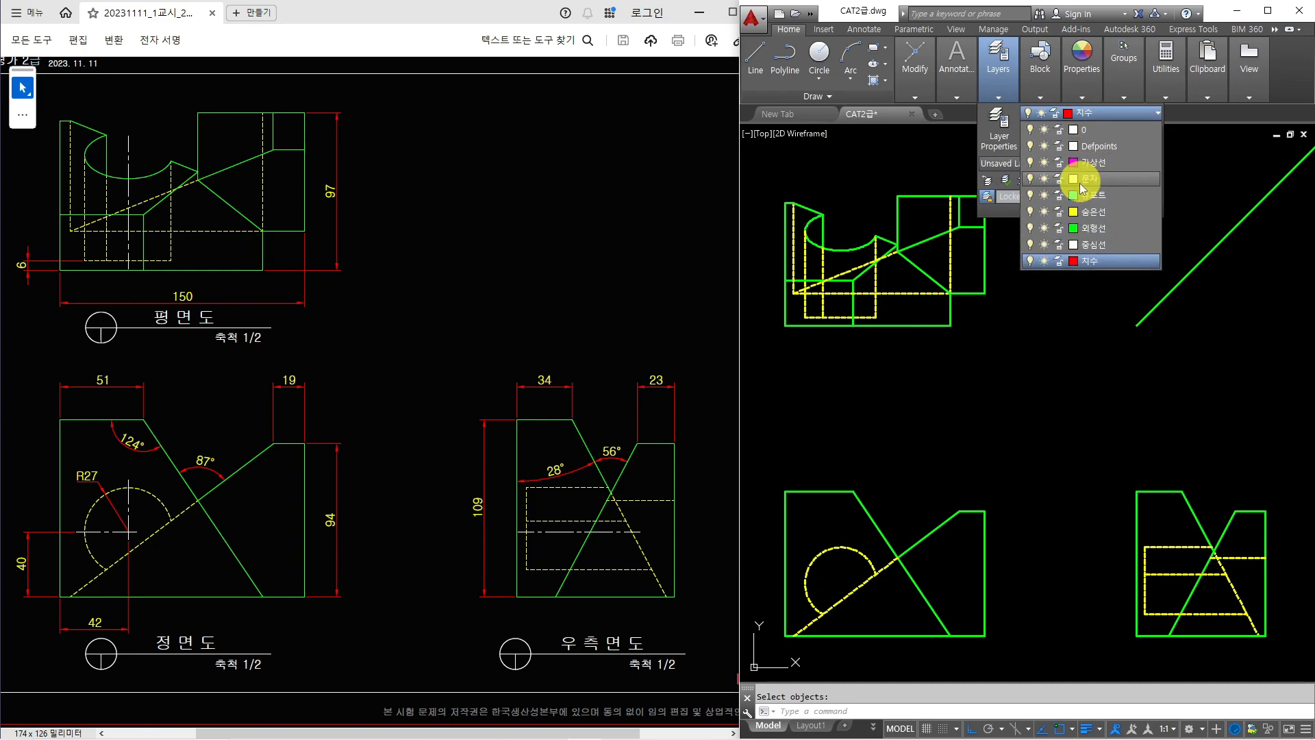
click(1080, 248)
middle_drag(1003, 370, 1001, 302)
scroll(890, 420, up, 5)
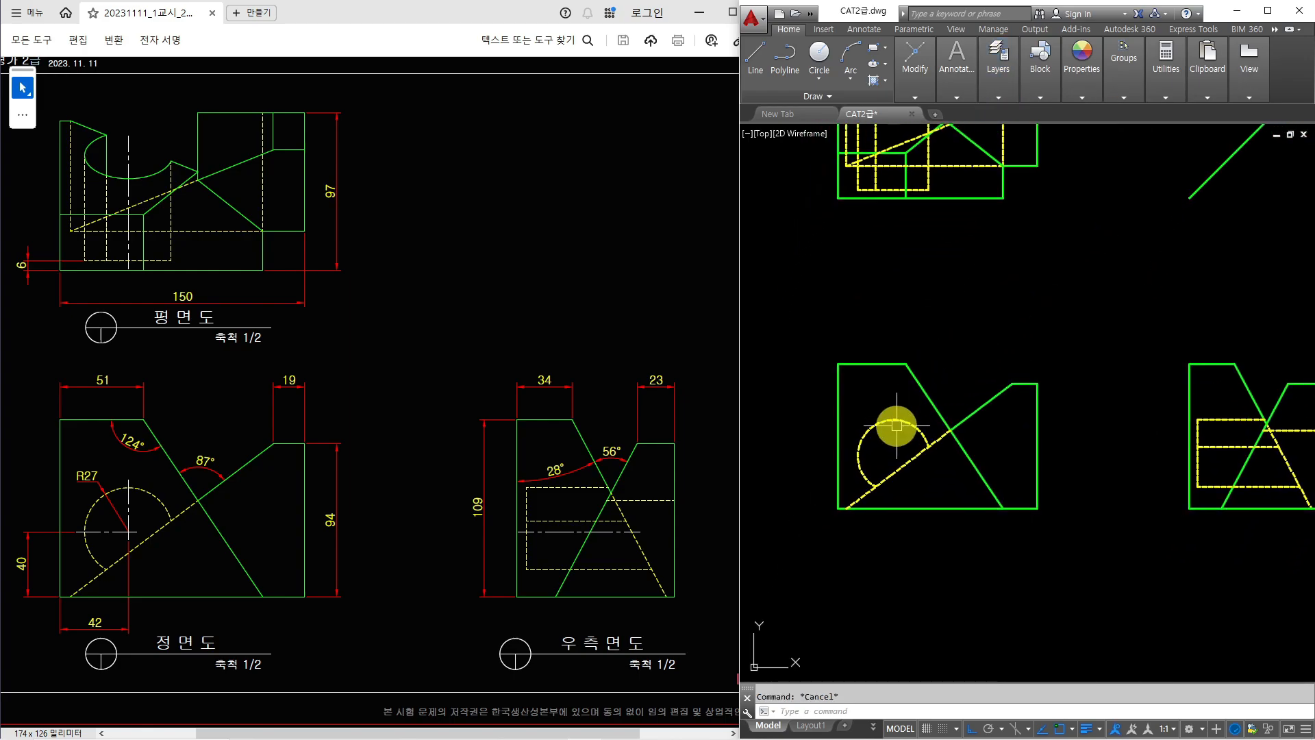
text(l)
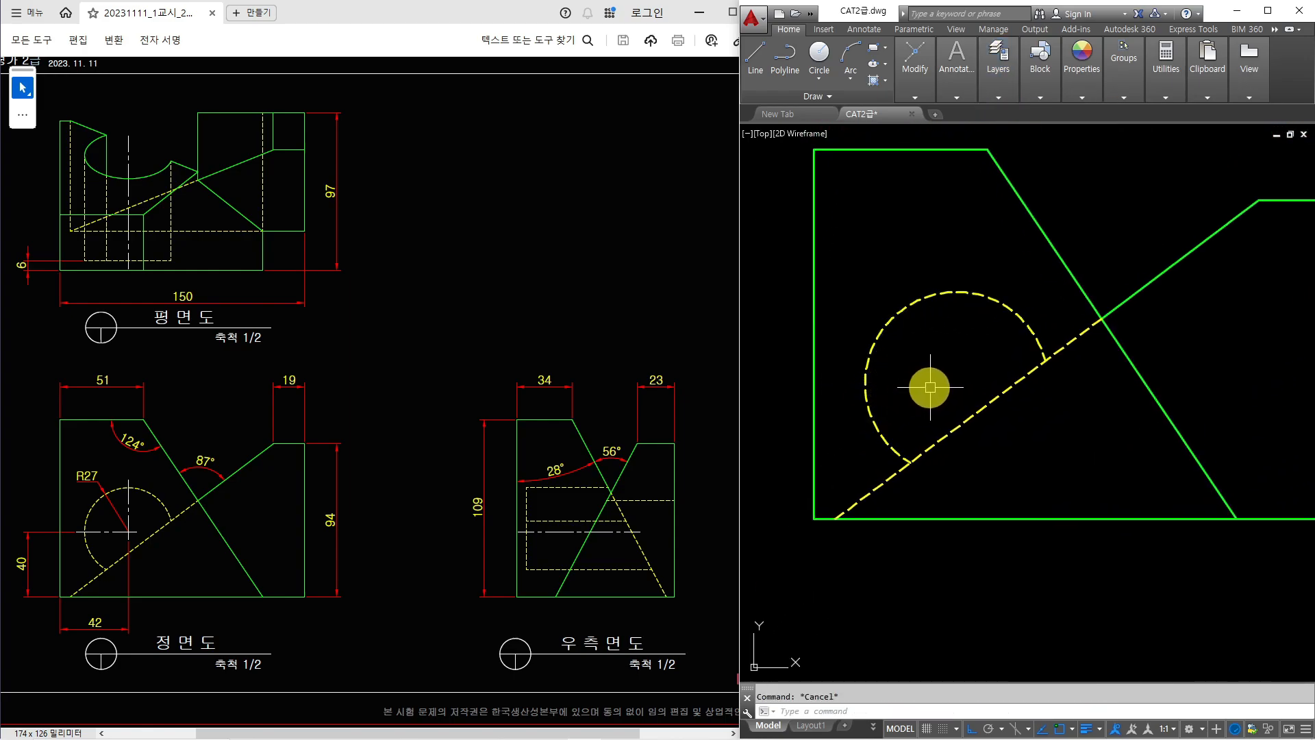
key(Return)
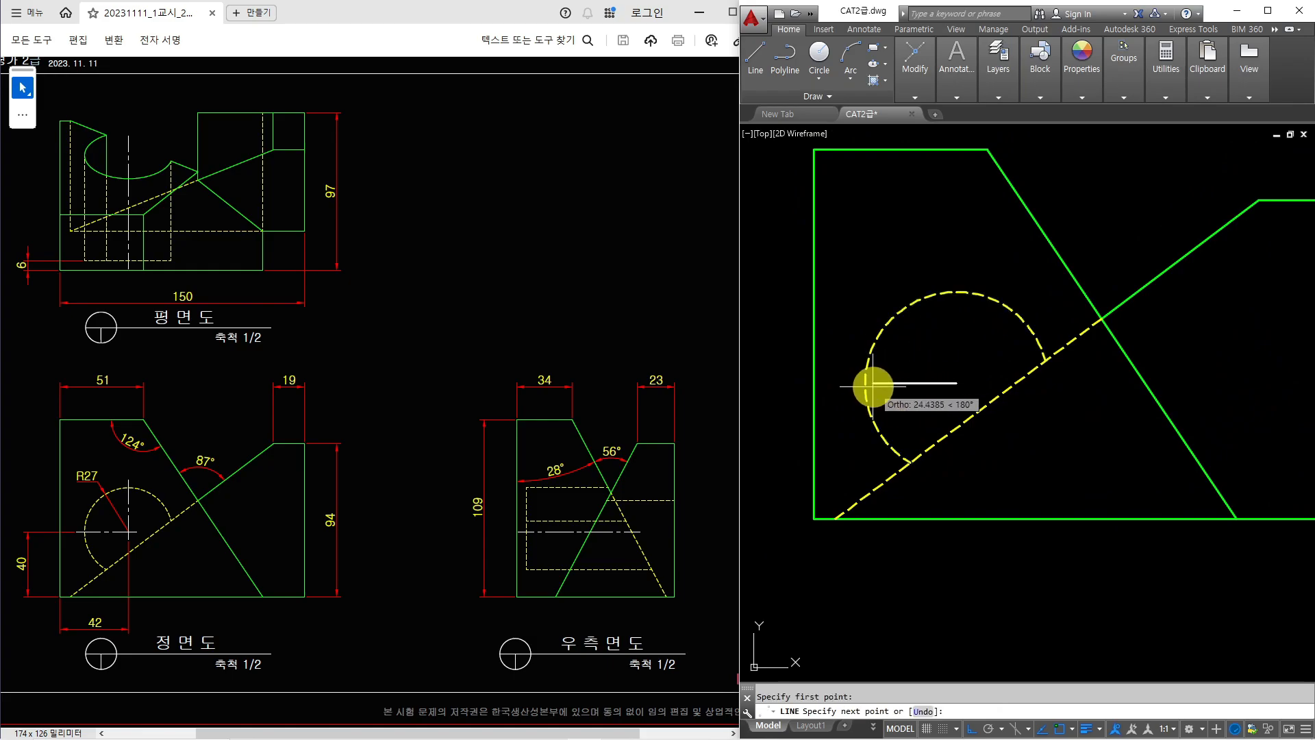
click(866, 382)
click(960, 289)
key(Escape)
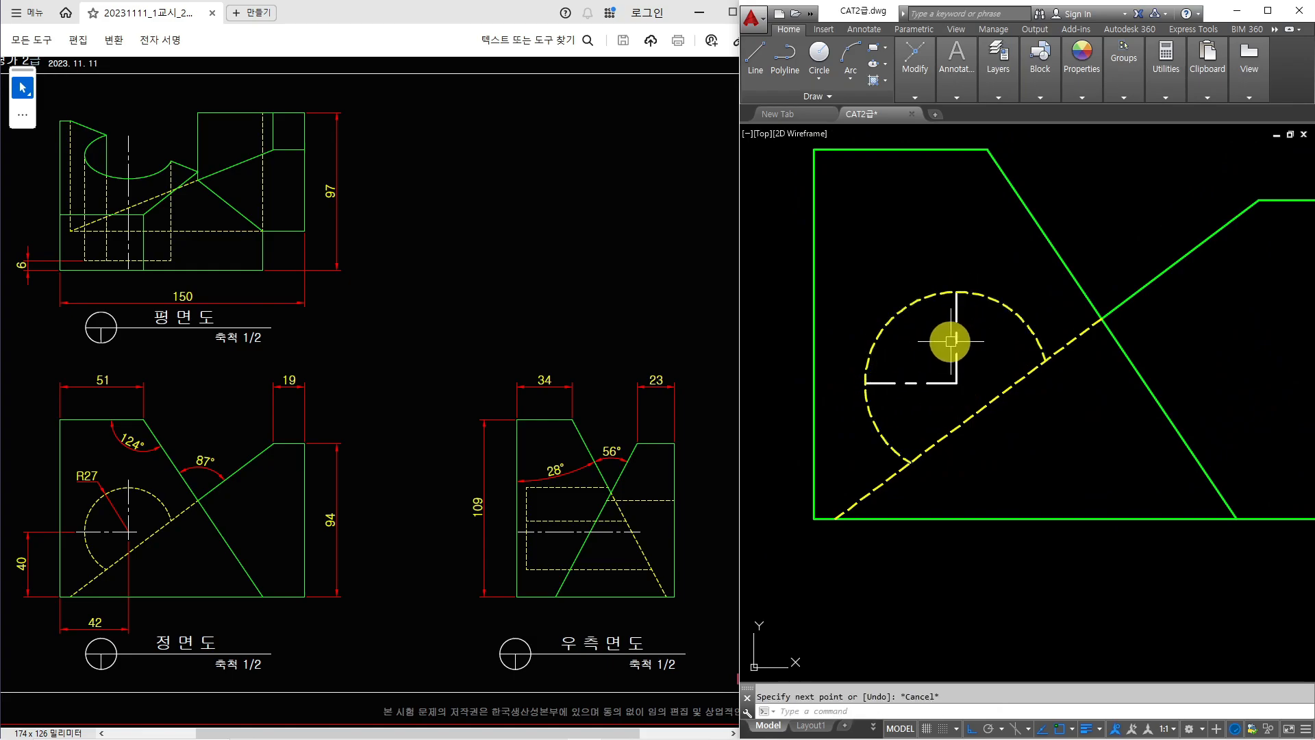
Step: Lengthen both front-view centre lines by a delta of 3 at each end
text(LEN)
key(Return)
text(de)
key(Return)
text(3)
key(Return)
click(881, 382)
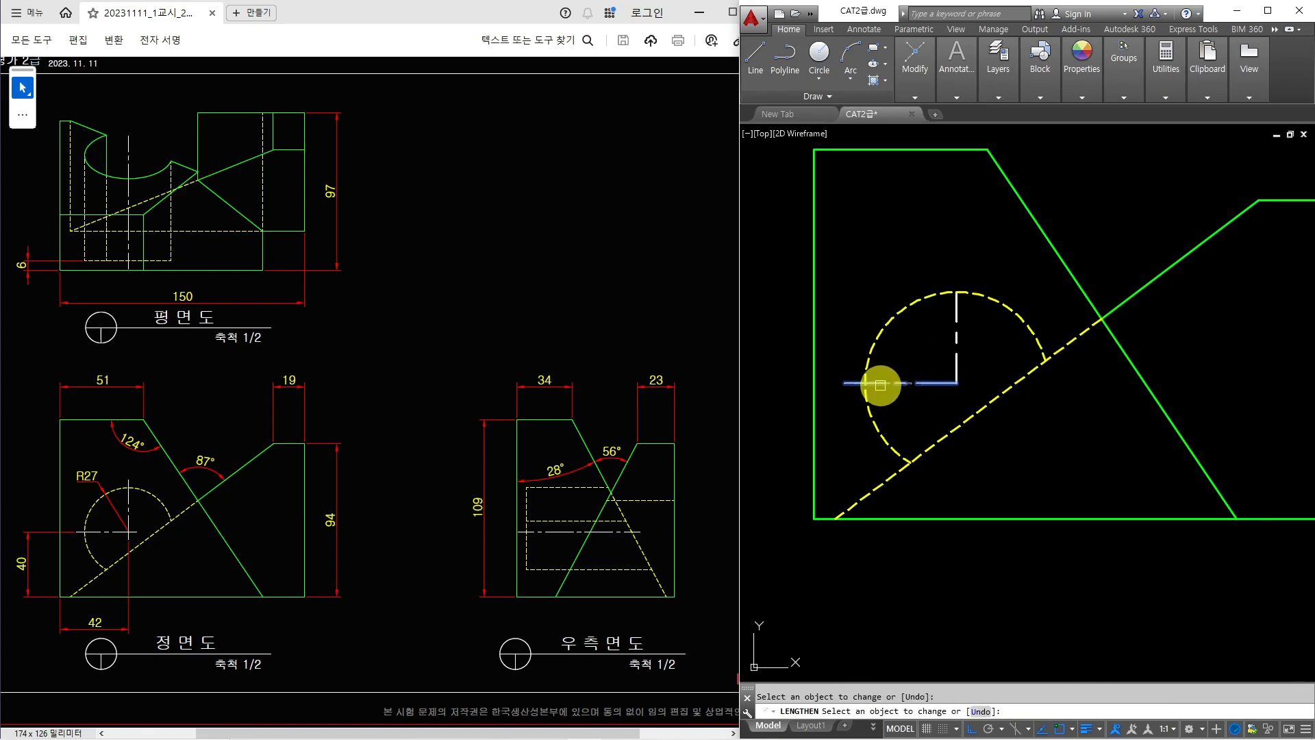
click(939, 383)
click(954, 374)
click(958, 314)
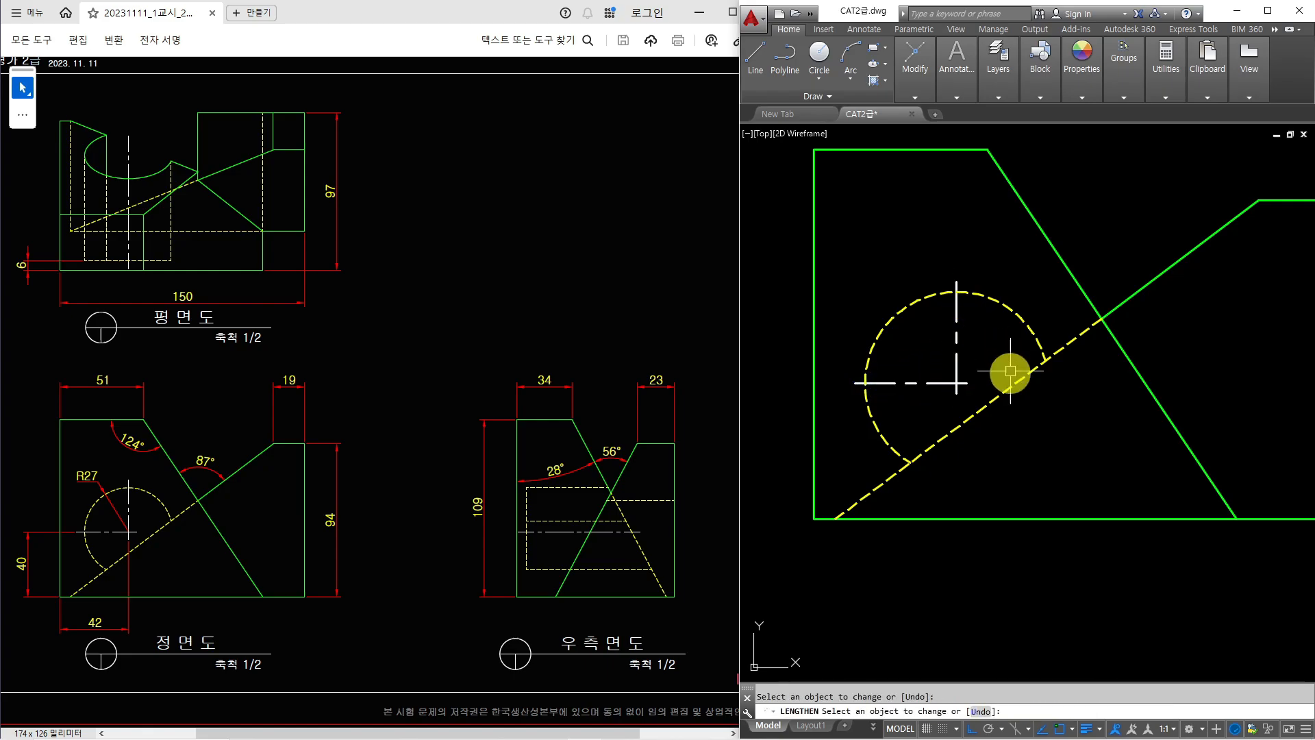
key(Escape)
Step: Draw a vertical centre line from the top of the front view's centre line up through the top view
key(Return)
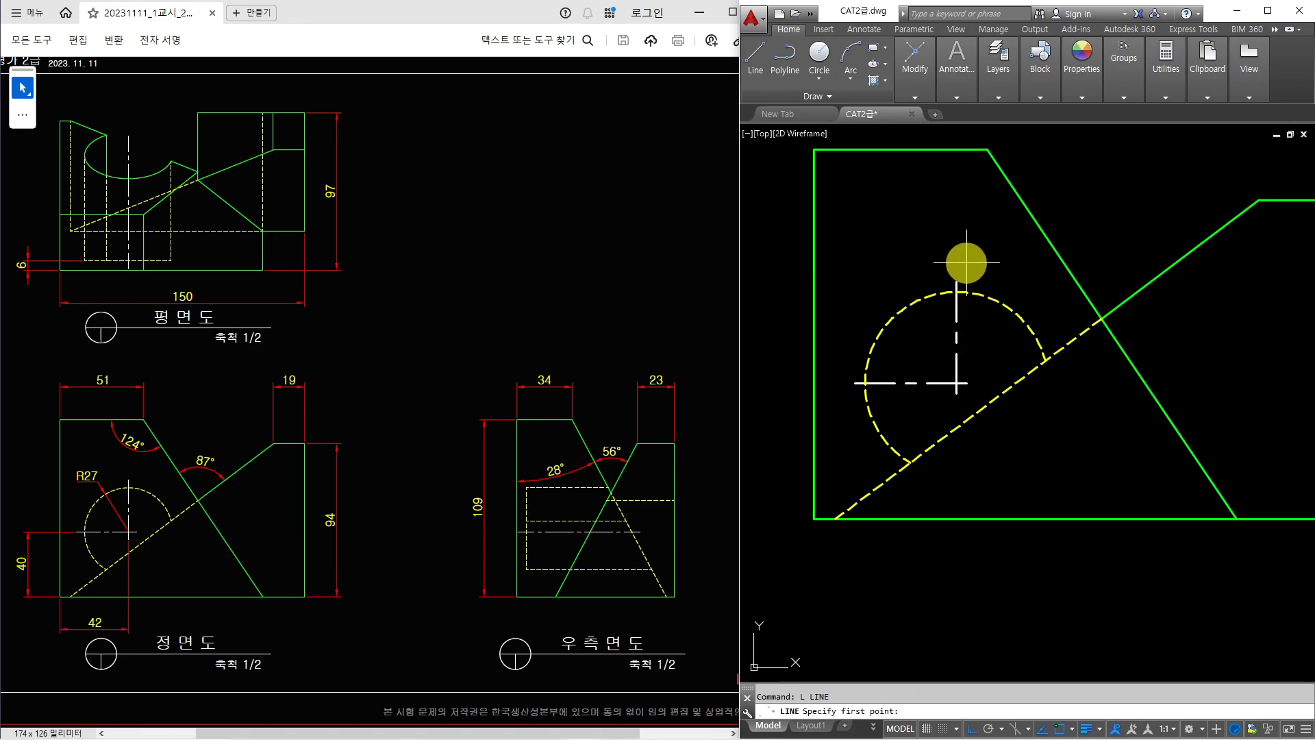
click(957, 278)
scroll(960, 236, down, 2)
middle_drag(960, 206, 962, 520)
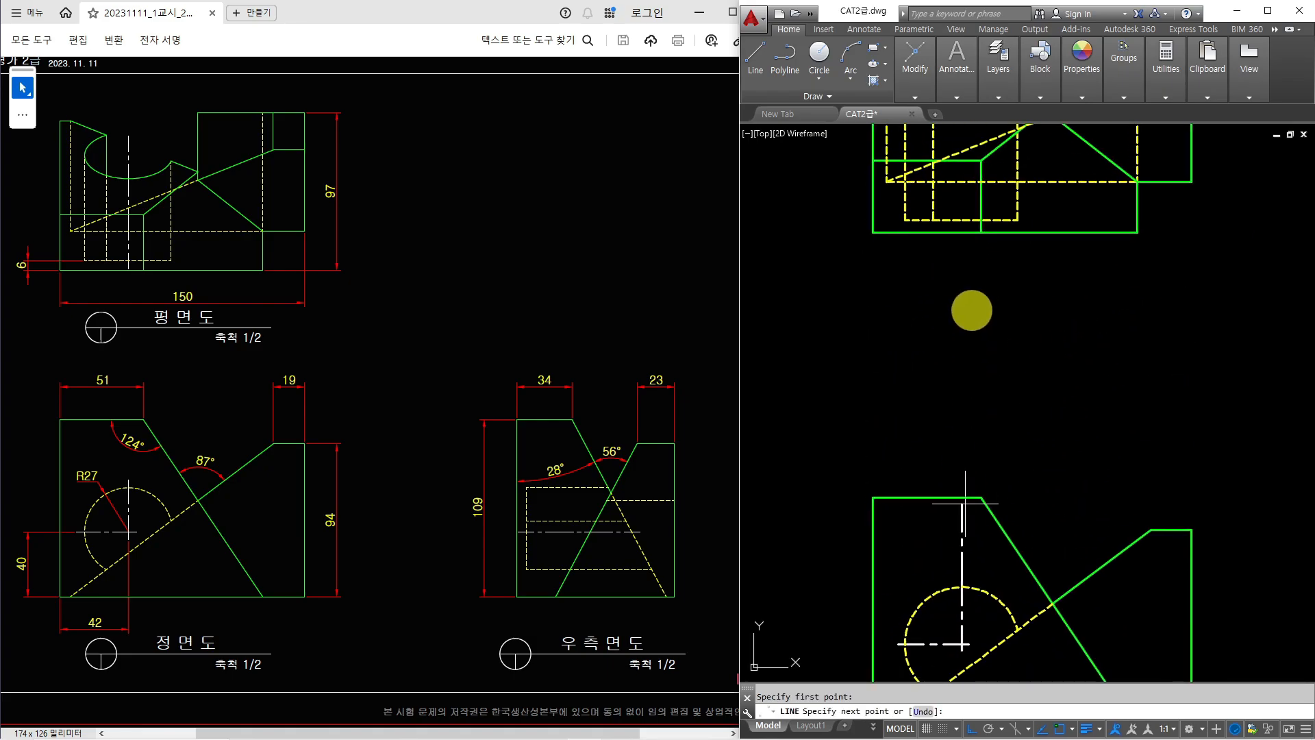
middle_drag(970, 262, 973, 448)
click(991, 189)
key(Escape)
Step: Trim the top view's centre line below the hidden pocket's lower edge and stretch its lower end down by 3
scroll(959, 342, up, 2)
text(tr)
key(Return)
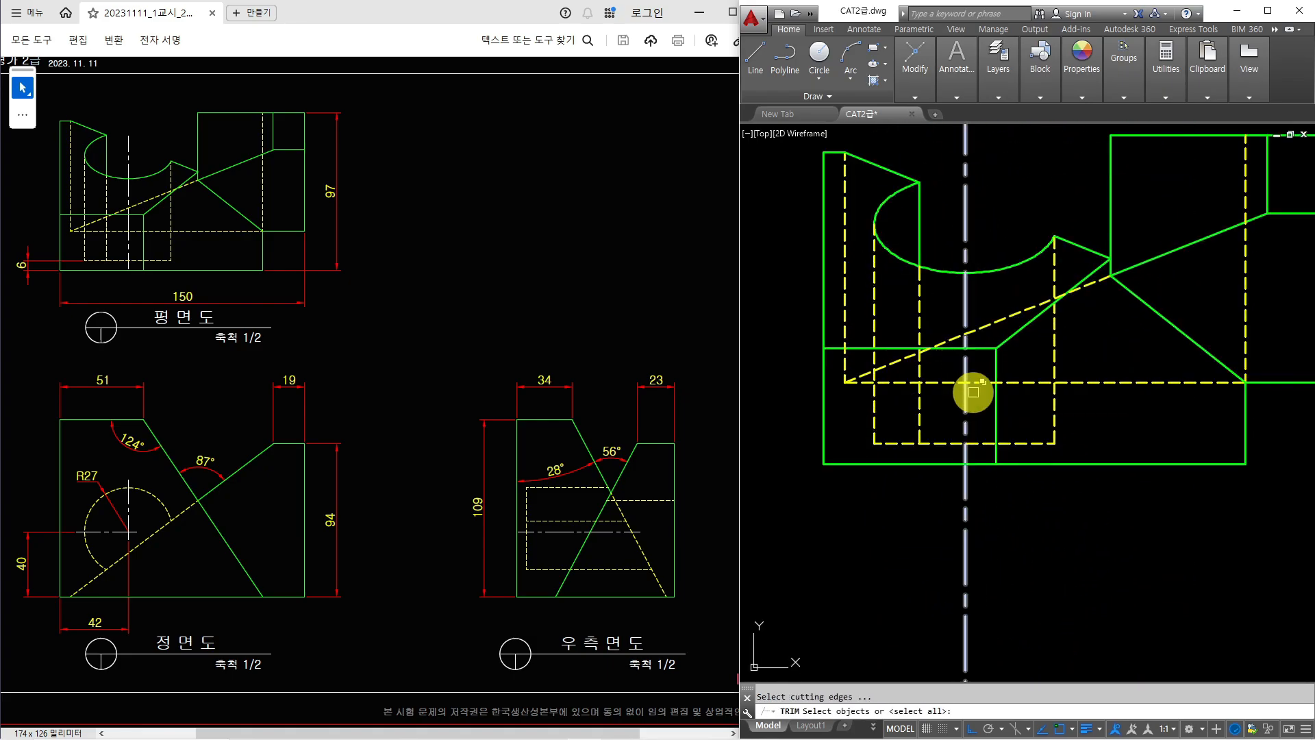
key(Return)
click(965, 458)
key(Escape)
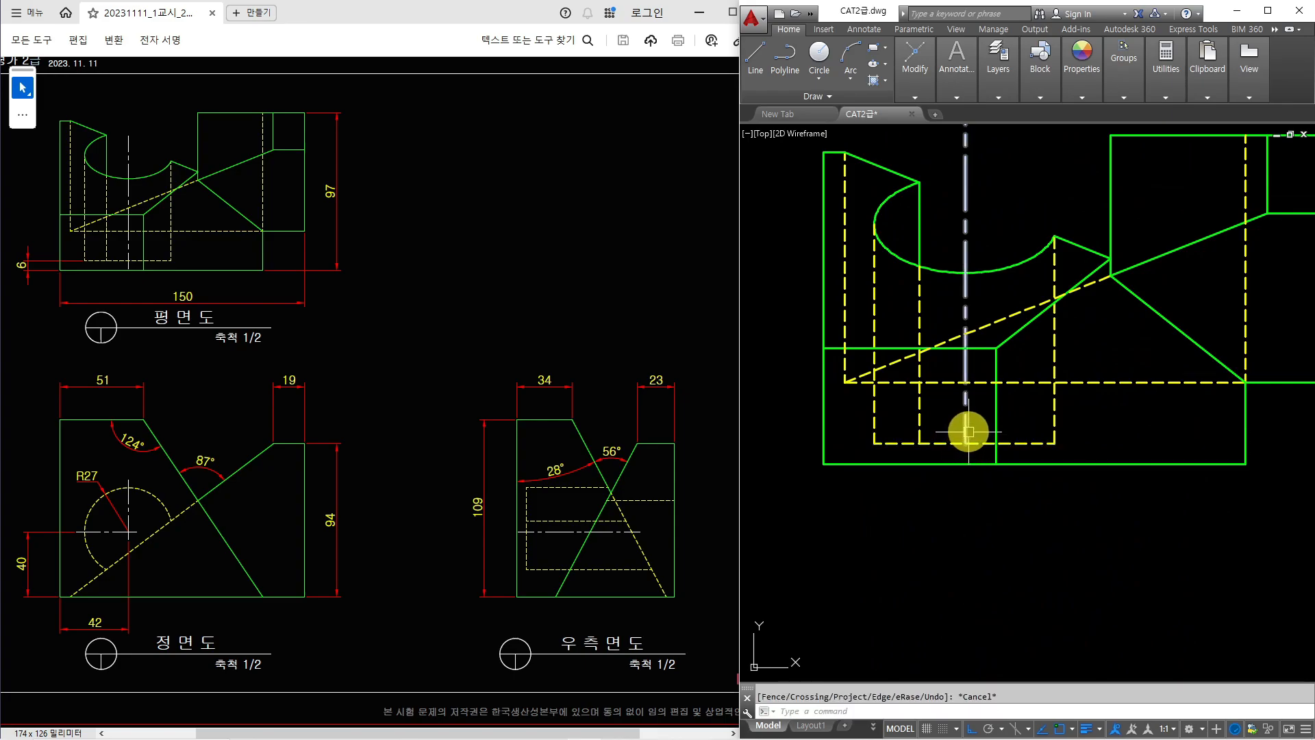
click(967, 437)
click(966, 444)
text(3)
key(Return)
key(Escape)
Step: Trim the centre line's upper part at the extension of the upper-left sloped edge and stretch its upper end up by 3
middle_drag(979, 356, 978, 431)
text(tr)
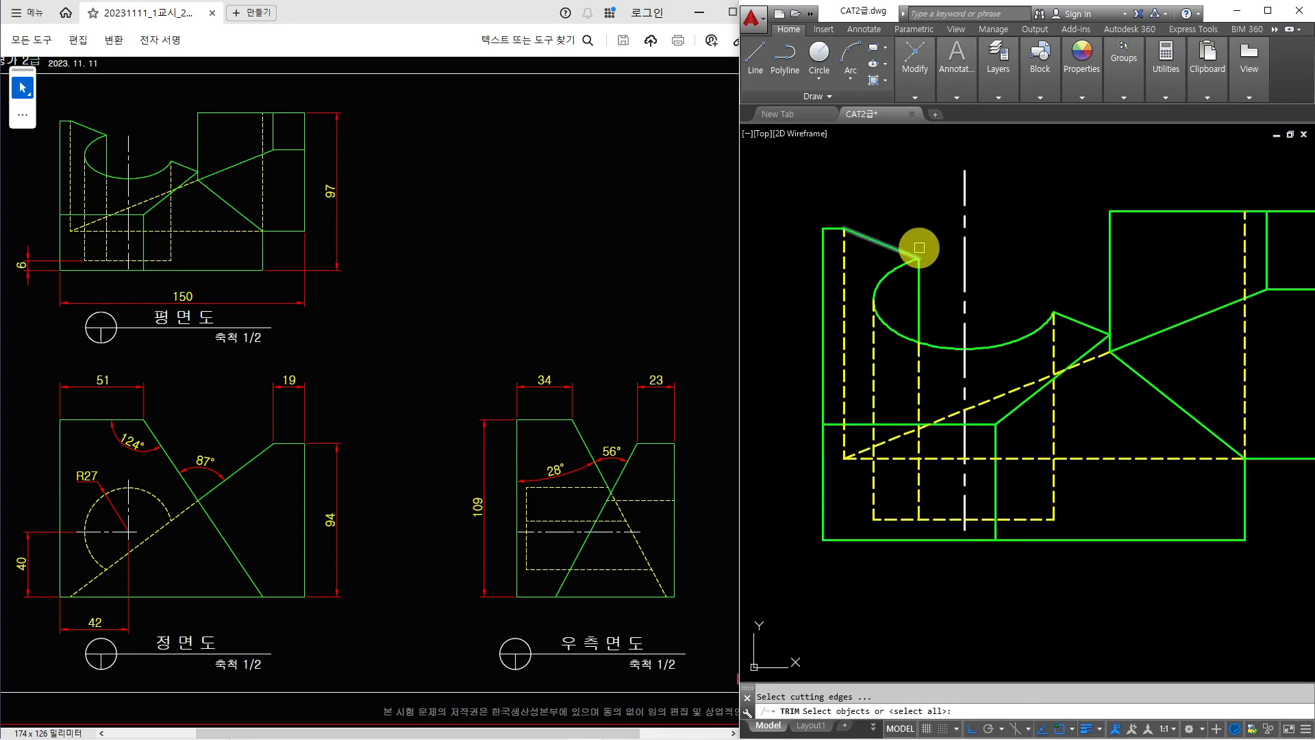
key(Return)
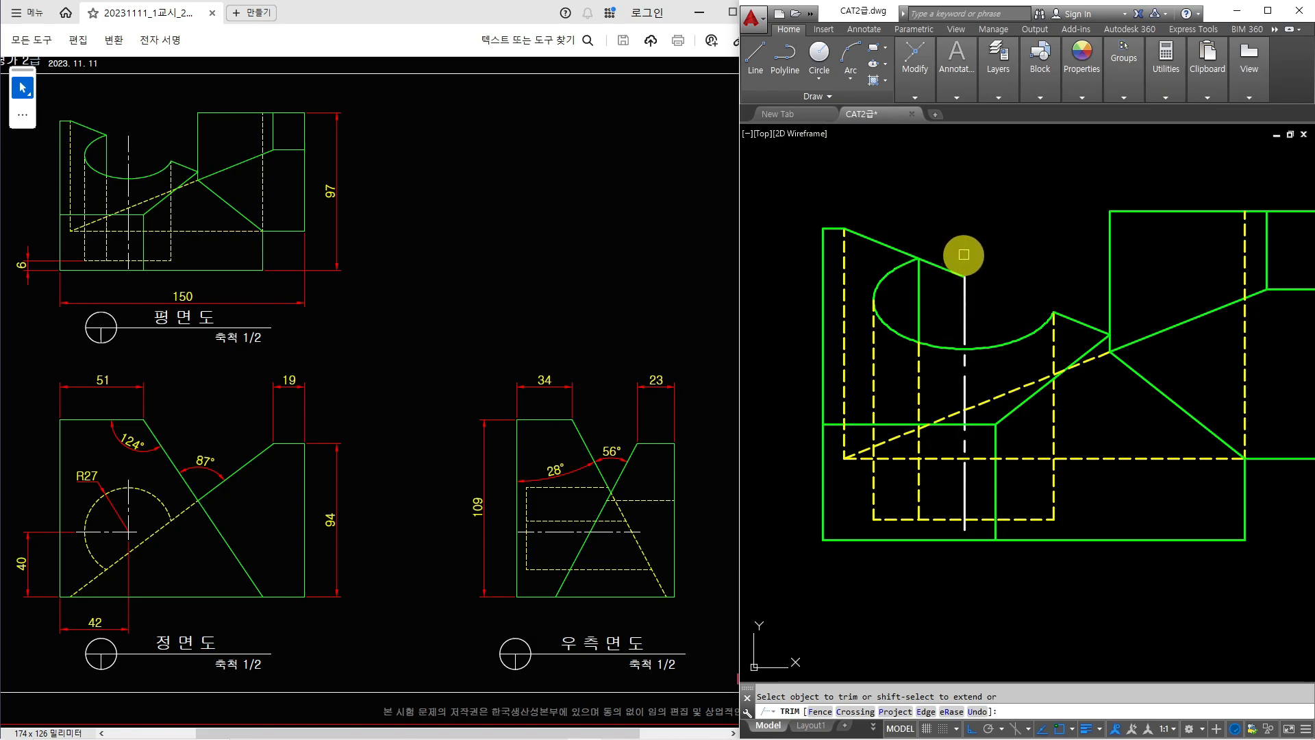
click(949, 270)
key(Escape)
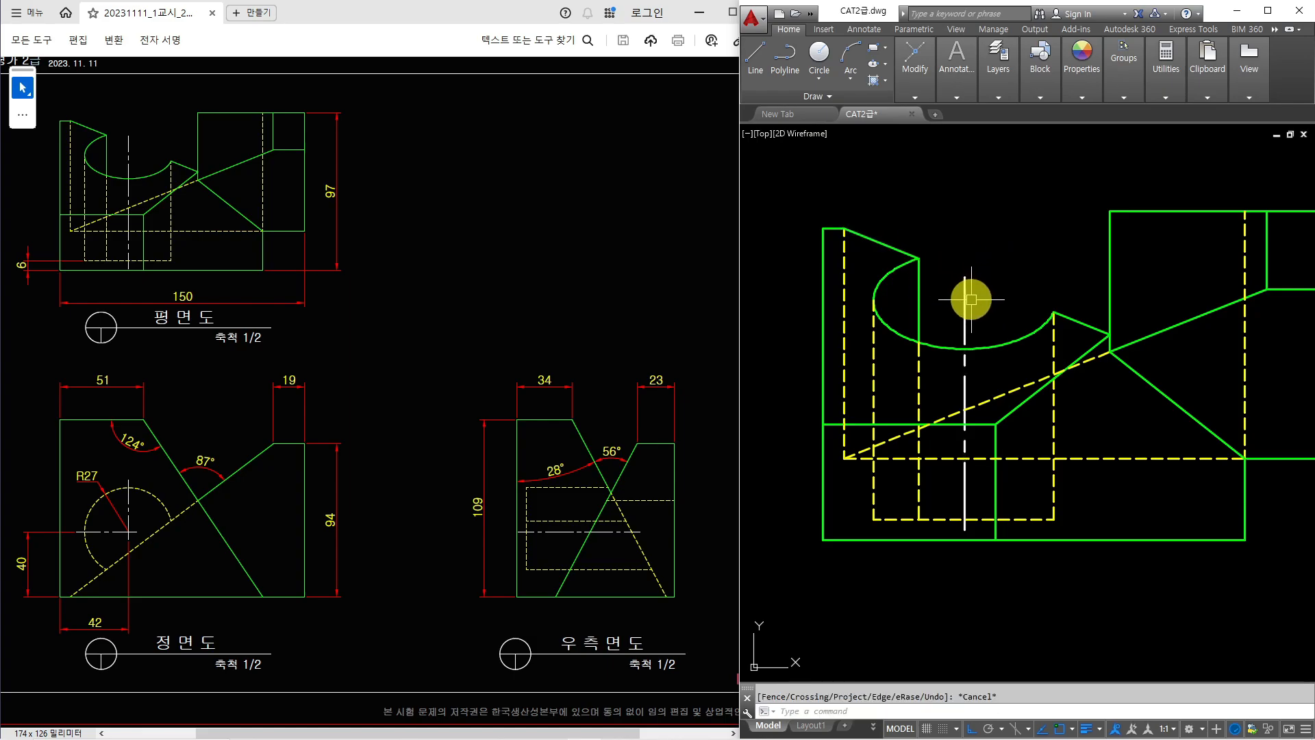
click(967, 300)
click(964, 277)
text(3)
key(Return)
key(Escape)
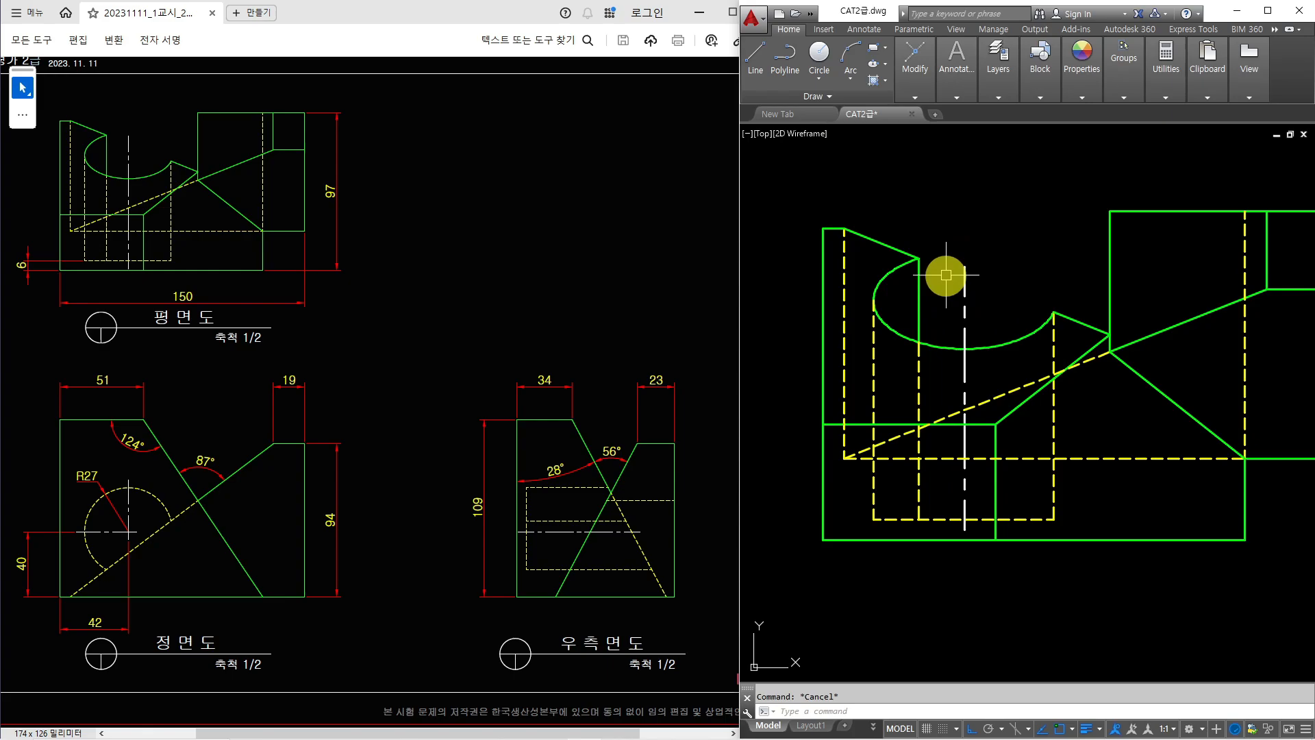
Step: Draw a horizontal centre line from the front view's arc centre across through the side view
scroll(947, 277, down, 2)
middle_drag(1055, 427, 955, 231)
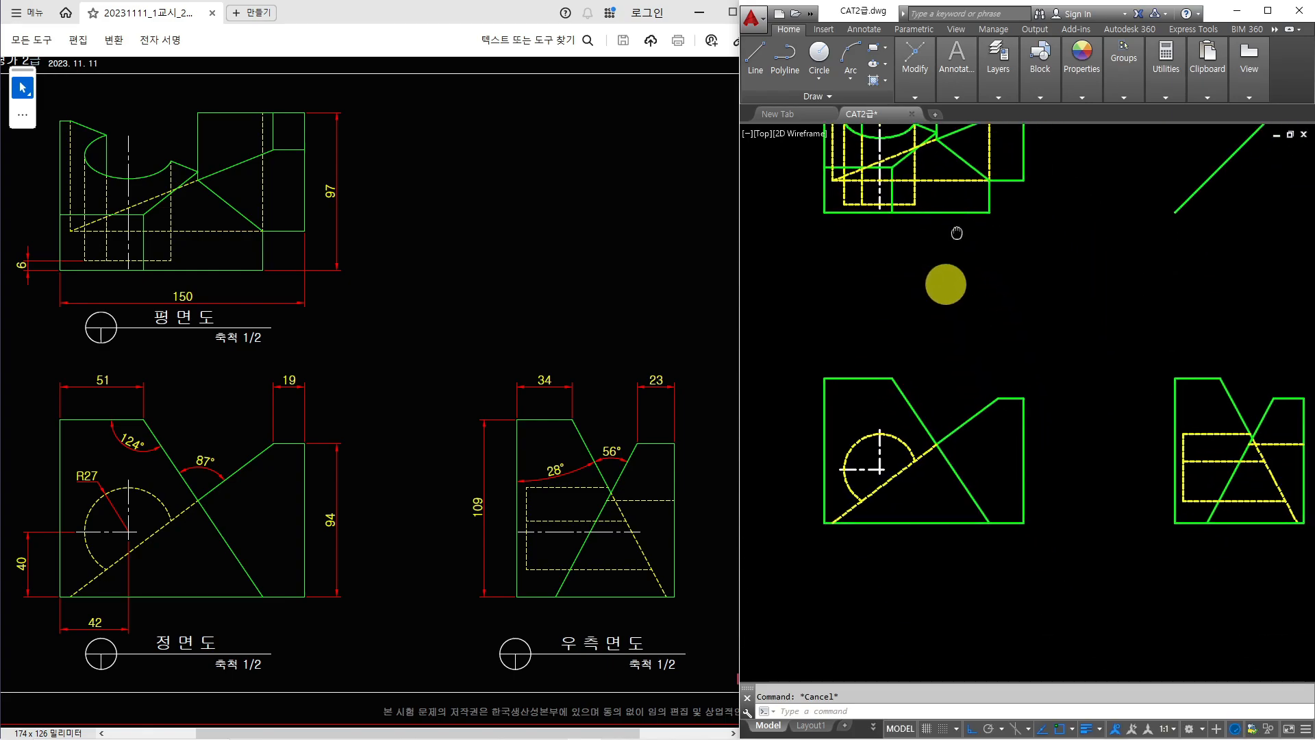
scroll(894, 452, up, 1)
text(l)
key(Return)
click(878, 478)
middle_drag(1207, 521, 916, 494)
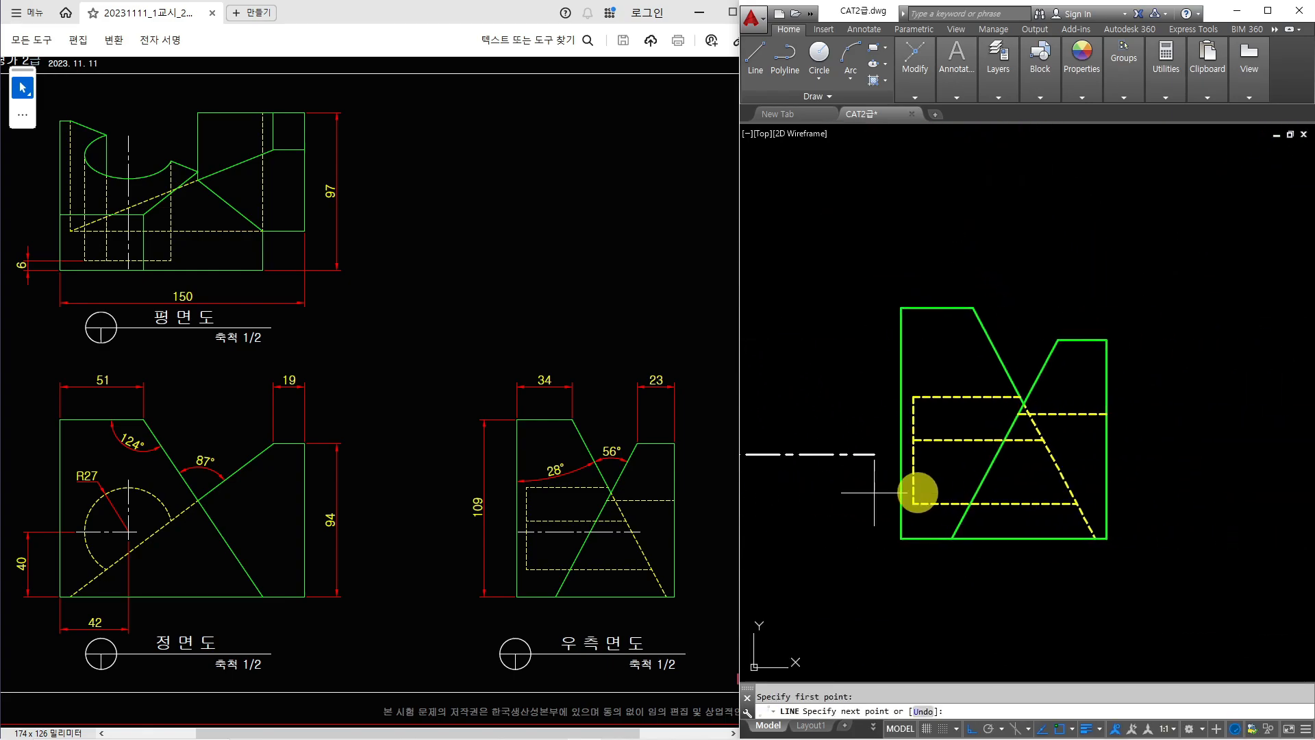
scroll(1023, 478, up, 2)
click(1136, 443)
key(Escape)
Step: Trim the side view's centre line outside the hidden pocket's left edge and the dashed sloped line
text(tr)
key(Return)
click(1082, 464)
click(851, 461)
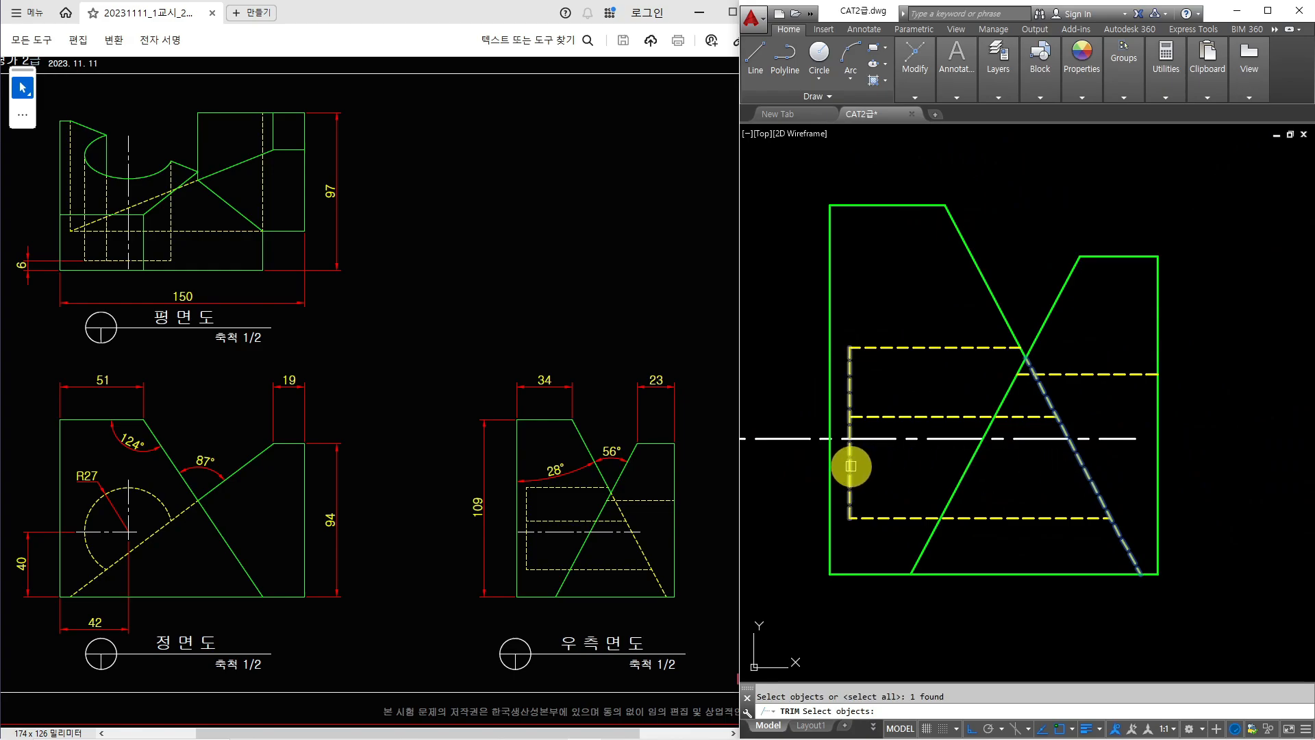
key(Return)
click(821, 439)
click(1079, 439)
key(Escape)
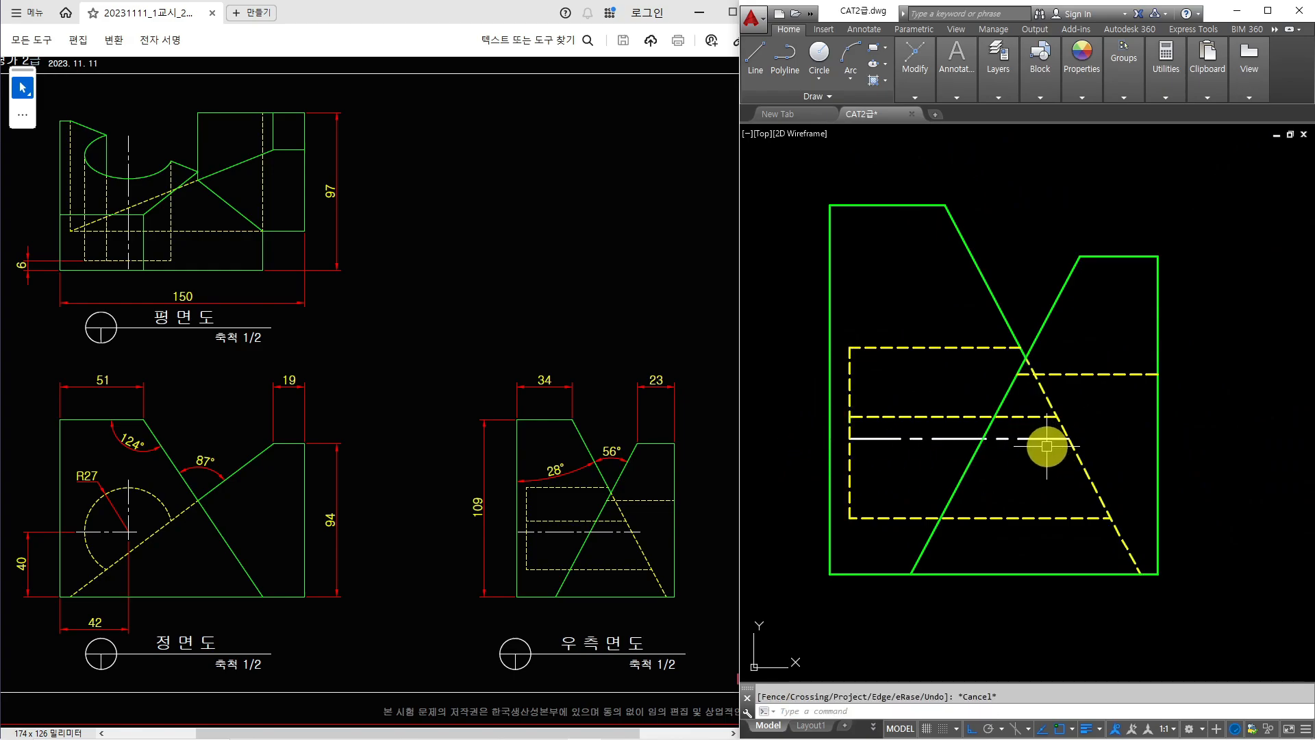
Step: Stretch both ends of the side view's centre line outward by 3
click(1052, 438)
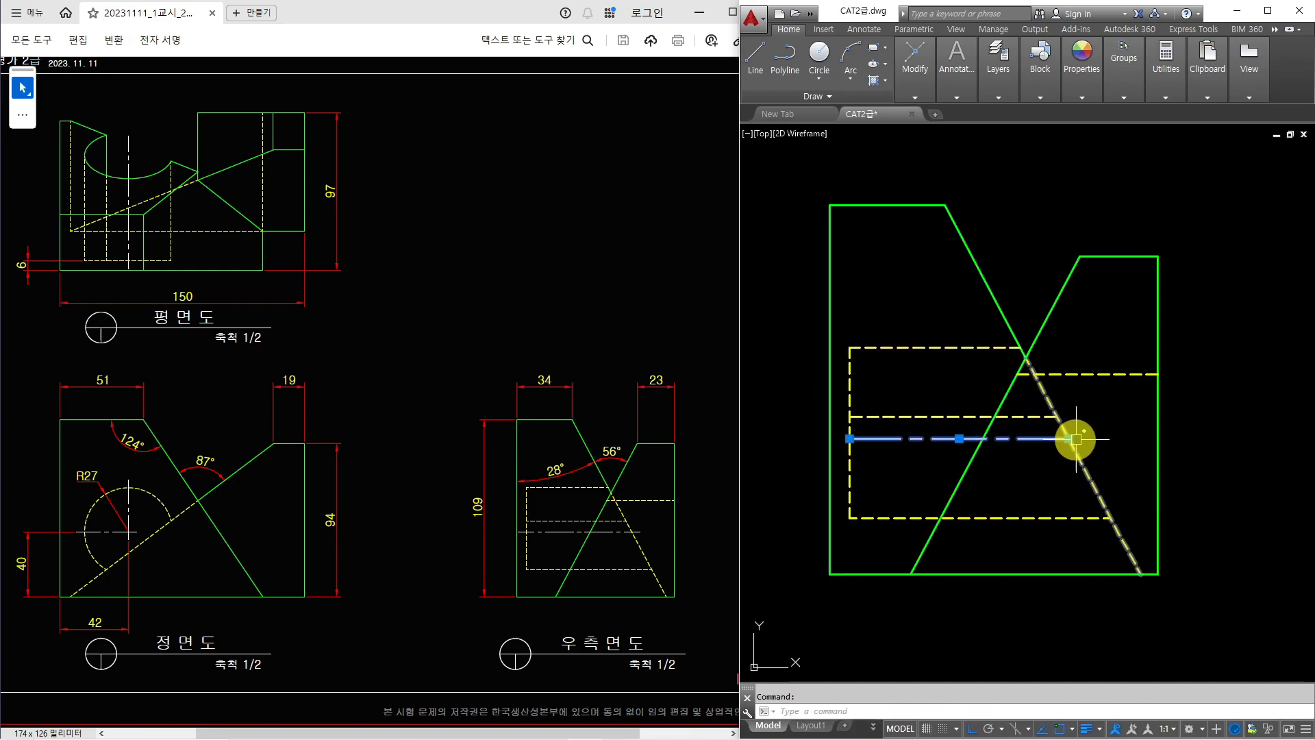
click(1067, 439)
text(3)
key(Return)
click(850, 438)
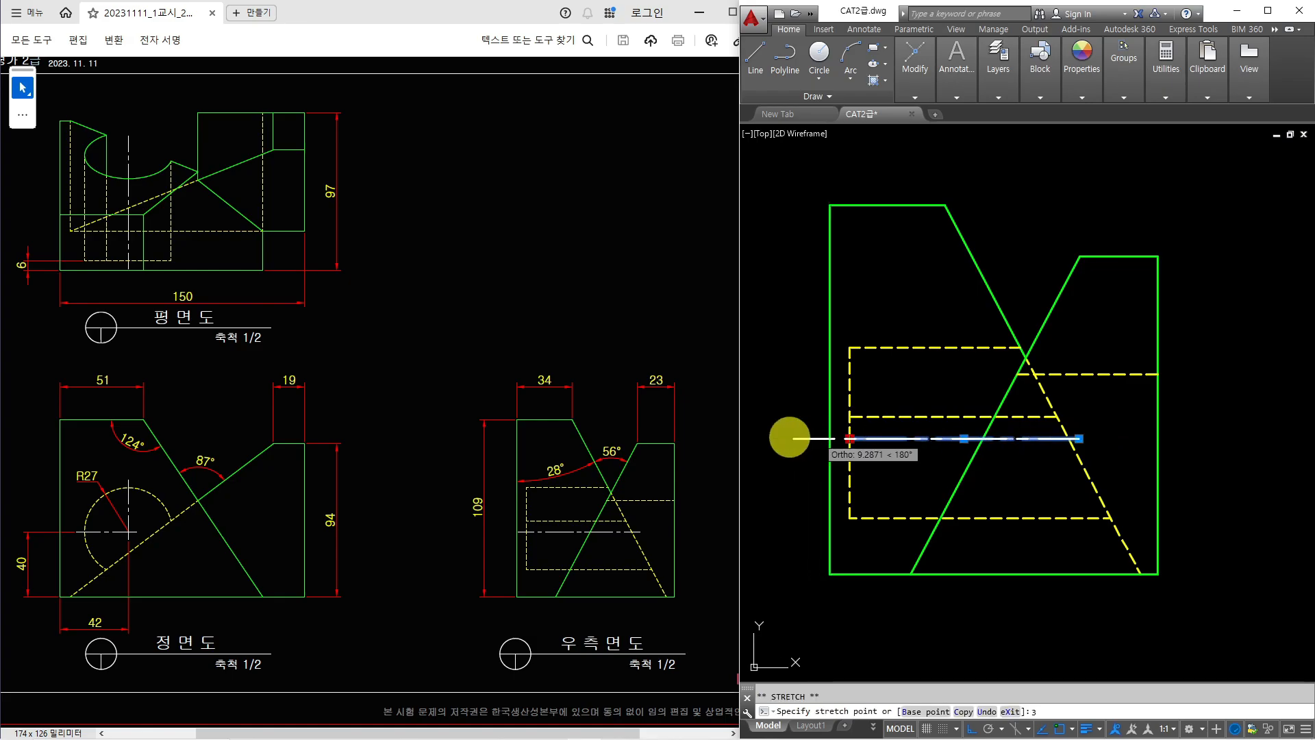
text(3)
key(Return)
key(Escape)
Step: Make the 치수 layer current and add a linear dimension for the top view's overall height on its right side
scroll(795, 439, down, 4)
middle_drag(807, 439, 1151, 579)
click(999, 88)
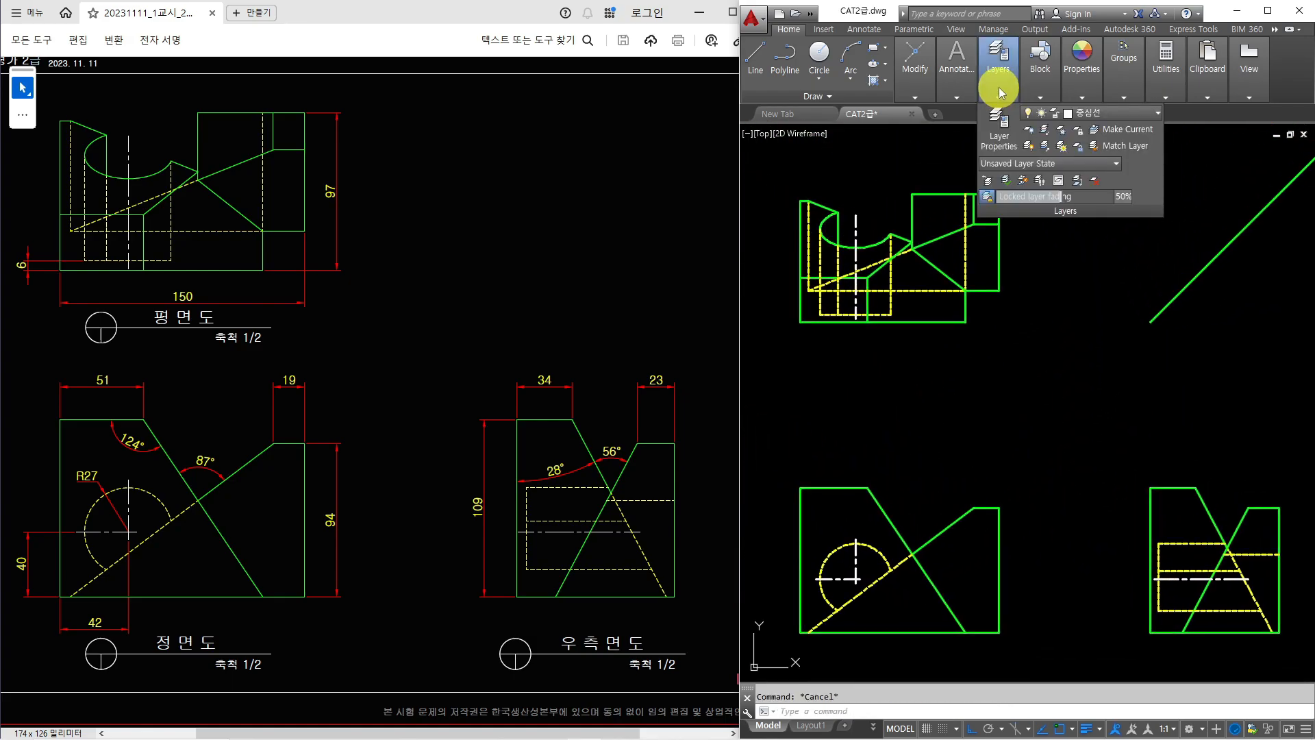
click(1105, 113)
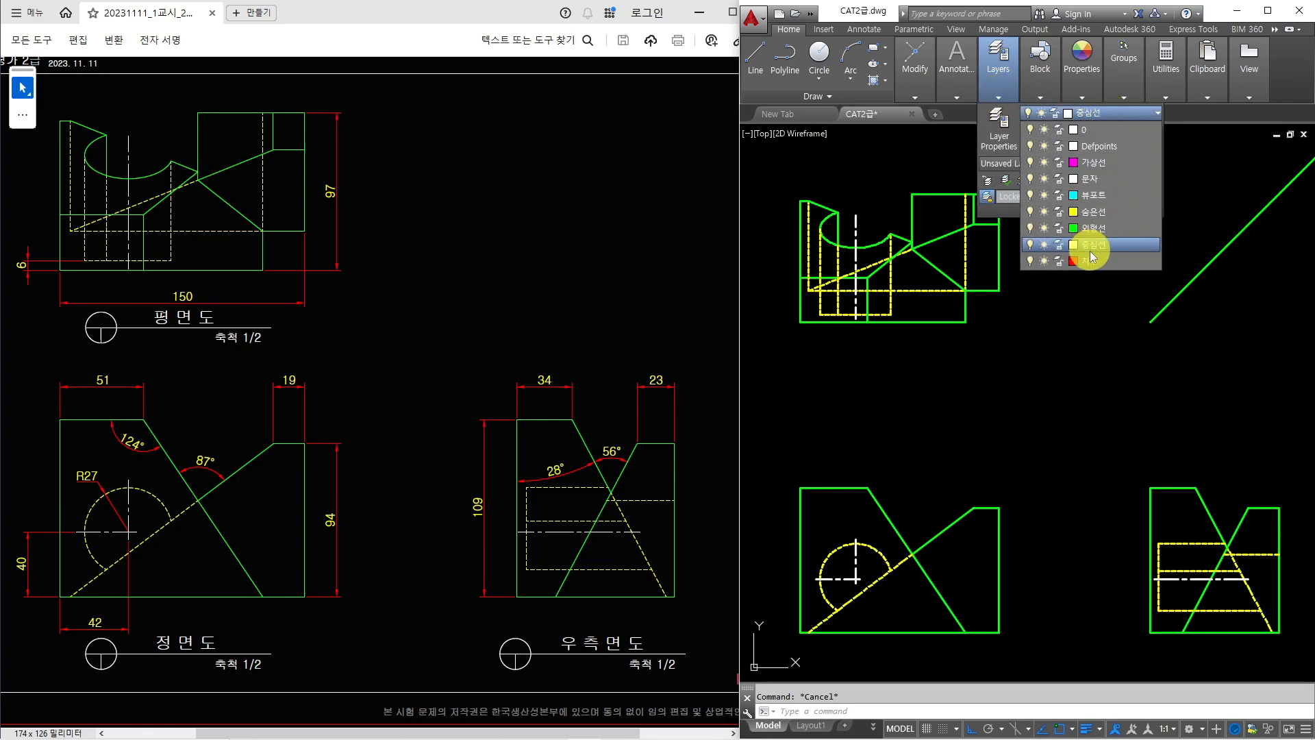
click(1091, 251)
text(dl)
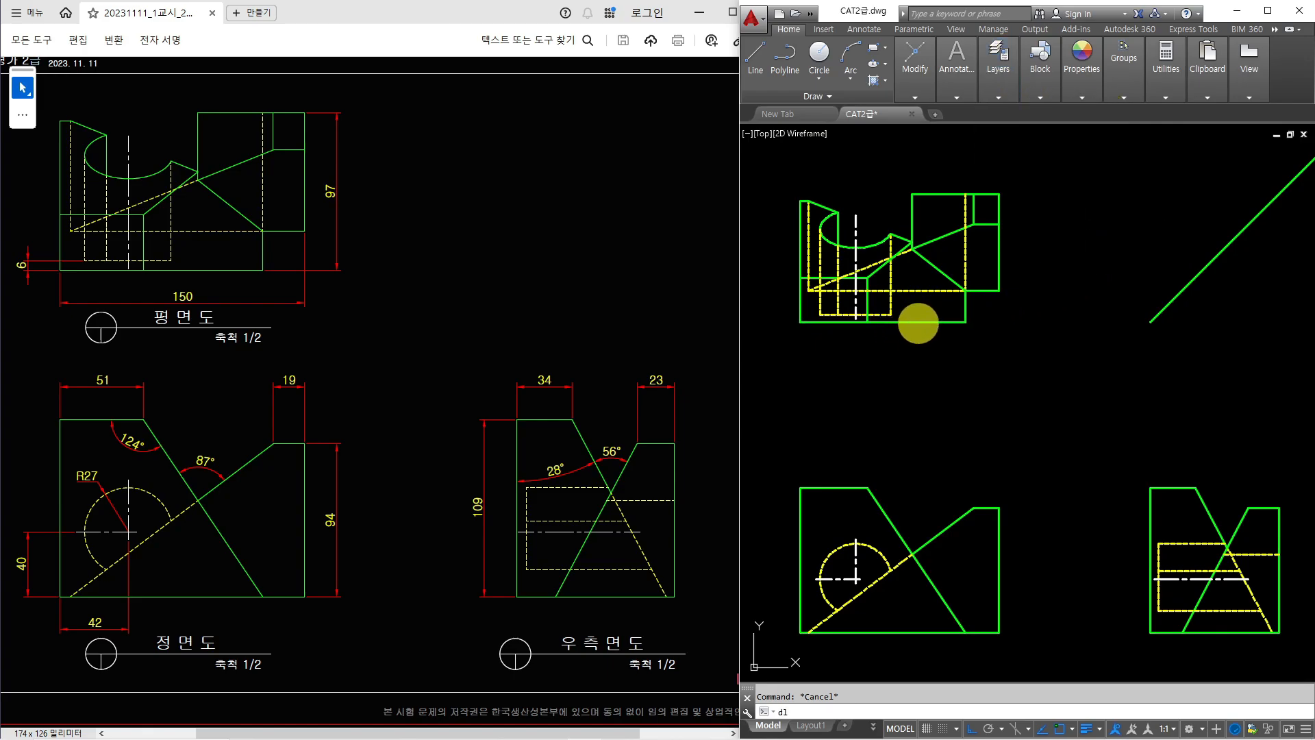
text(i)
key(Return)
scroll(1066, 359, up, 3)
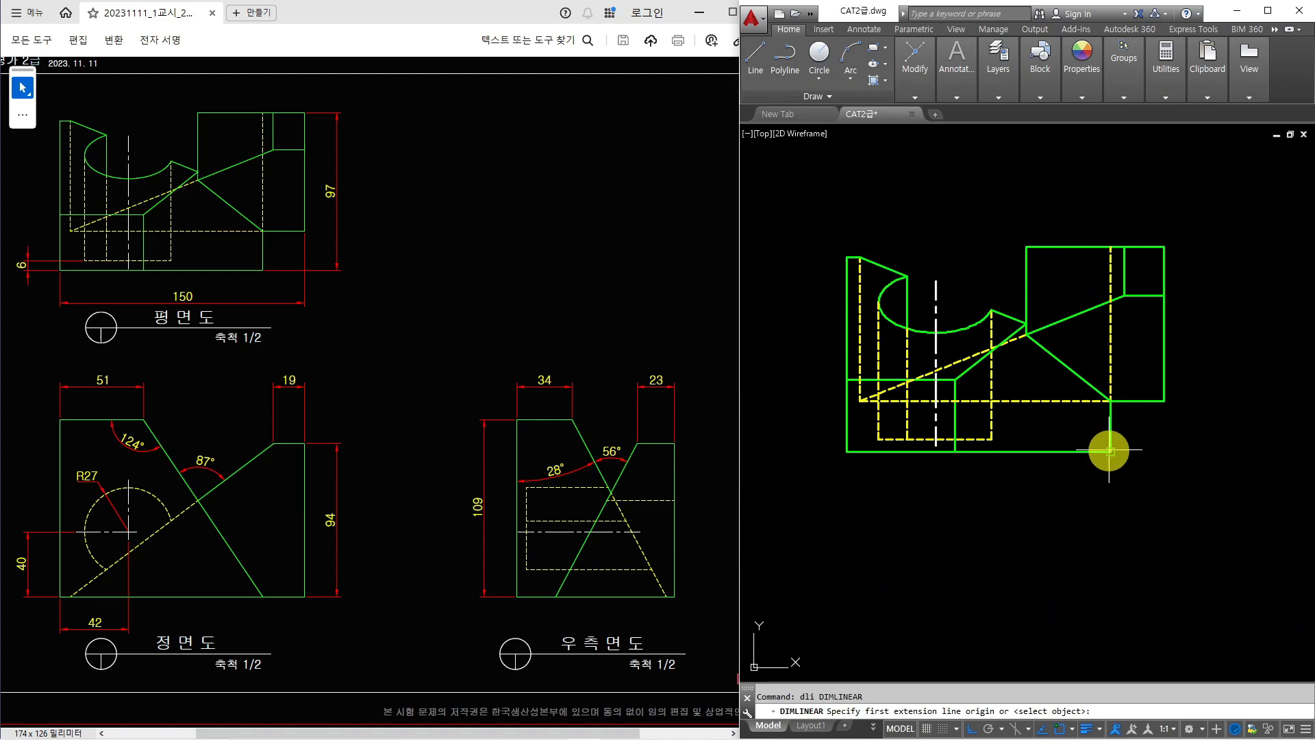
click(1110, 451)
click(1164, 246)
click(1206, 287)
Step: Dimension the top view's overall width below it and the gap between the bottom edge and the hidden pocket on the left
key(Return)
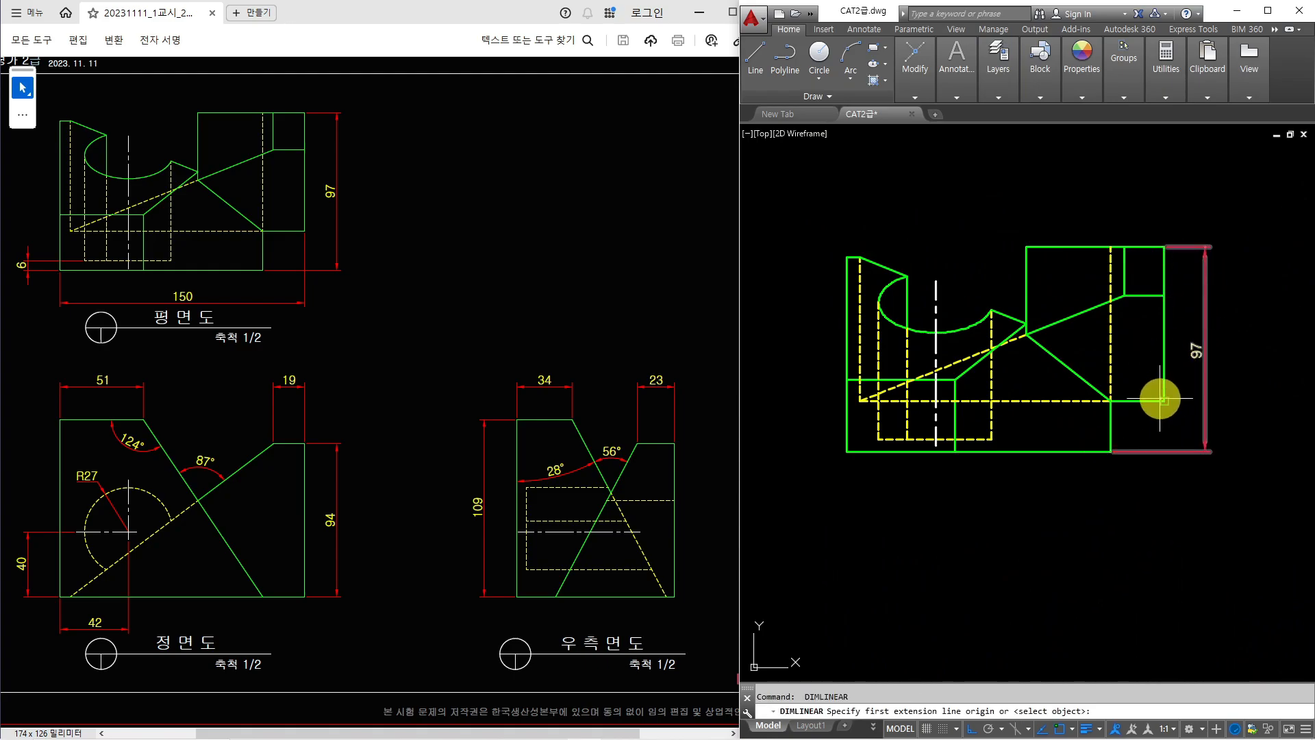
click(1162, 400)
click(848, 450)
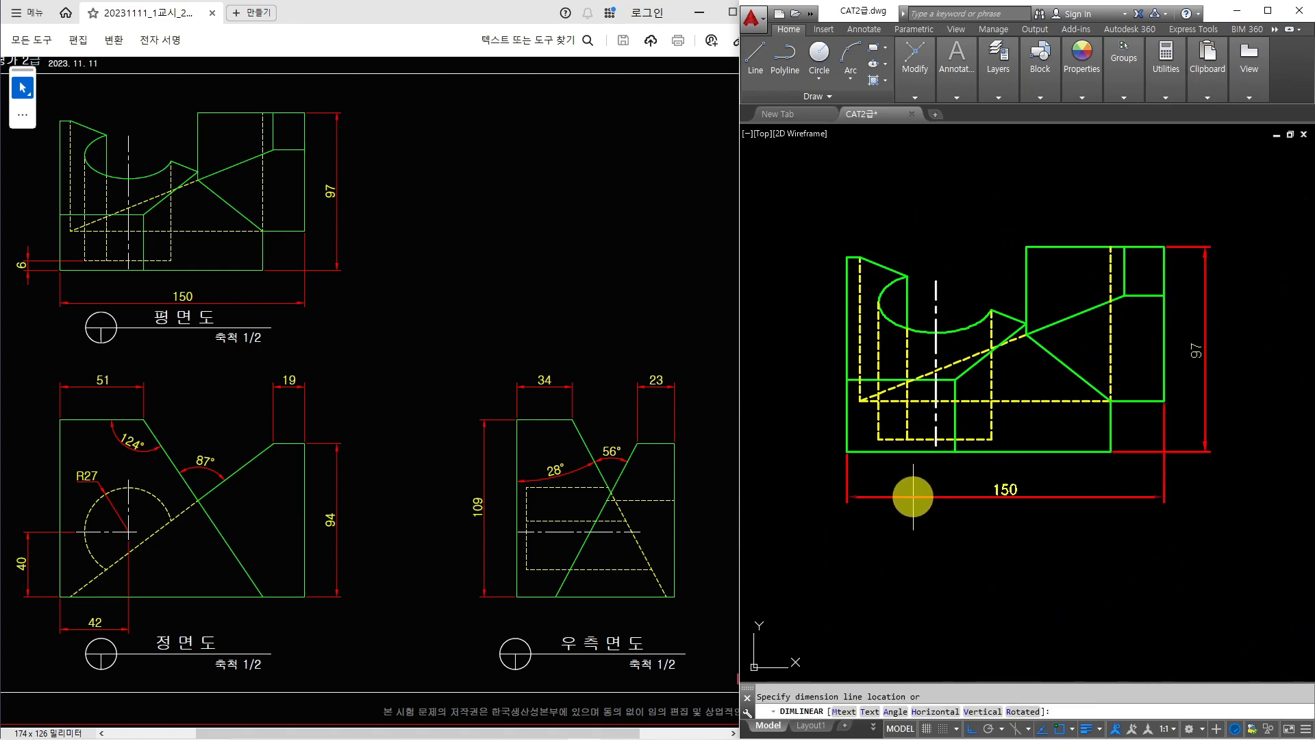
click(913, 496)
key(Return)
click(848, 451)
click(878, 438)
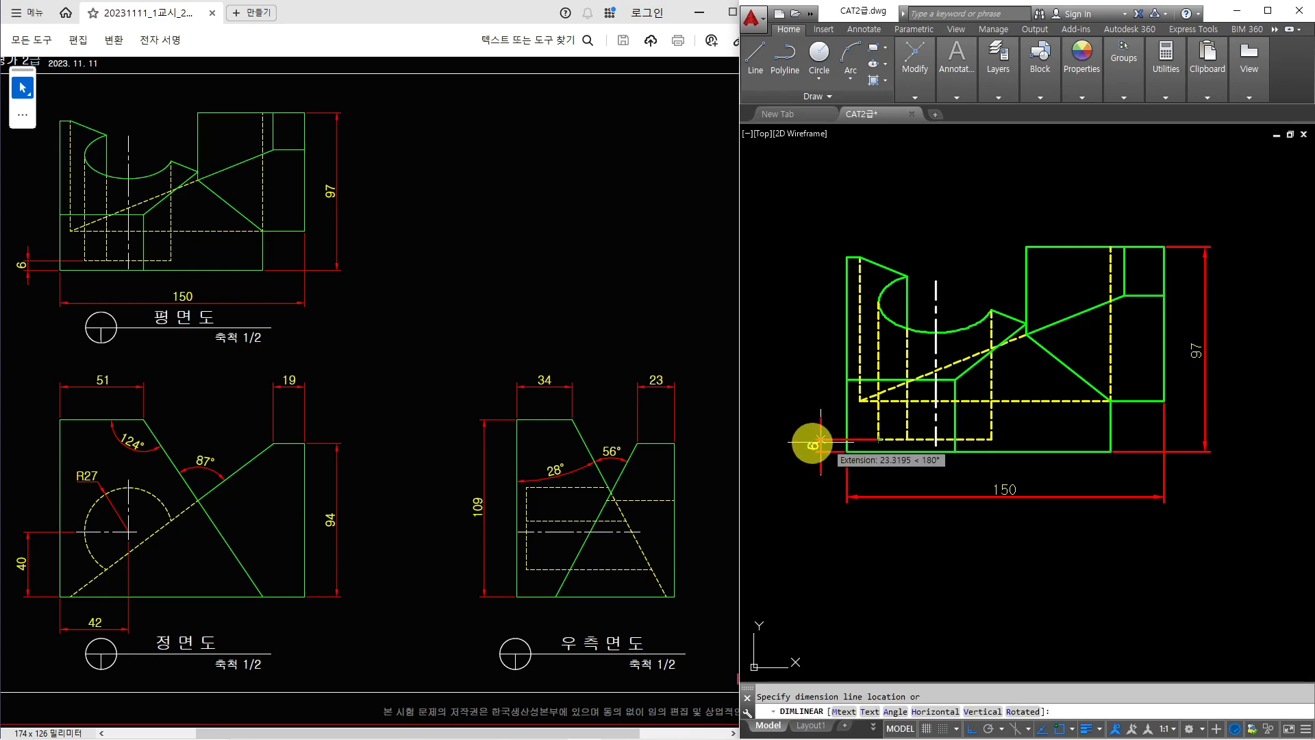
scroll(820, 442, up, 2)
click(808, 451)
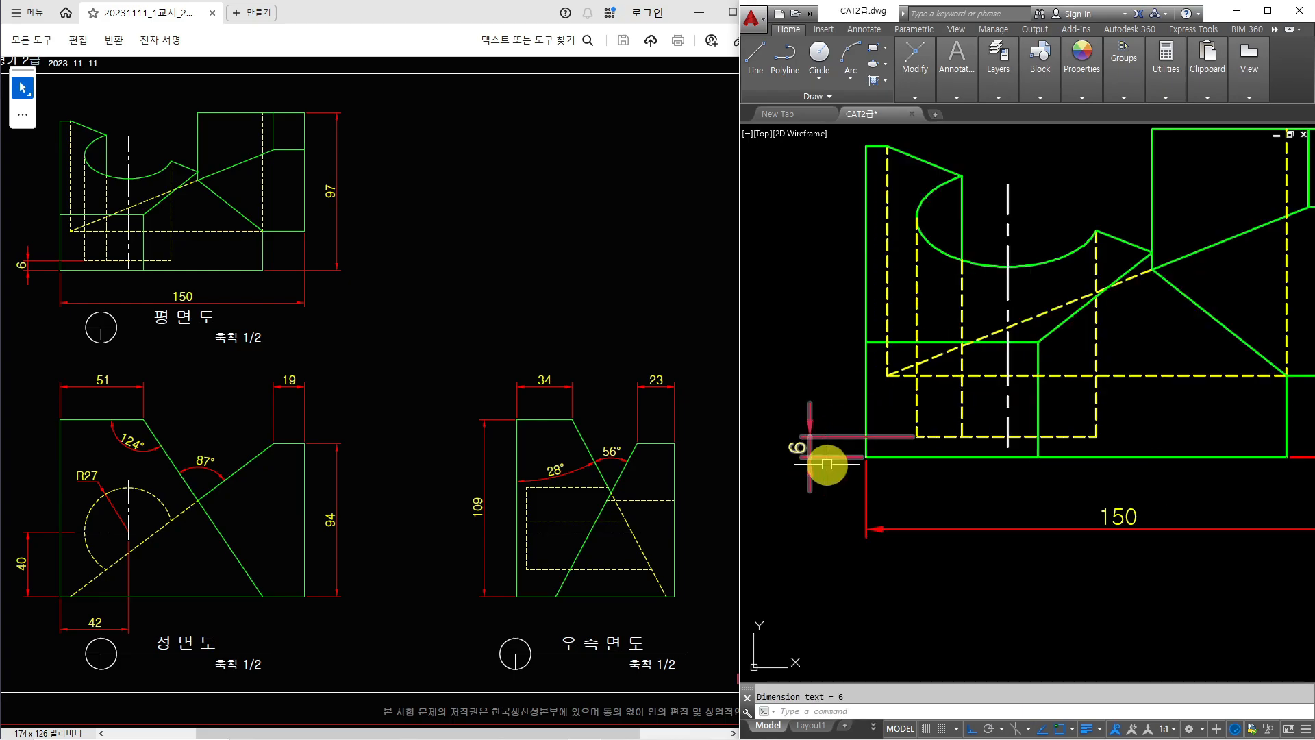
Step: Dimension the front view's upper-left and upper-right horizontal edges, aligning both dimension lines above the view
scroll(875, 469, down, 4)
middle_drag(904, 480, 869, 203)
scroll(872, 405, up, 2)
middle_drag(863, 417, 906, 371)
key(Return)
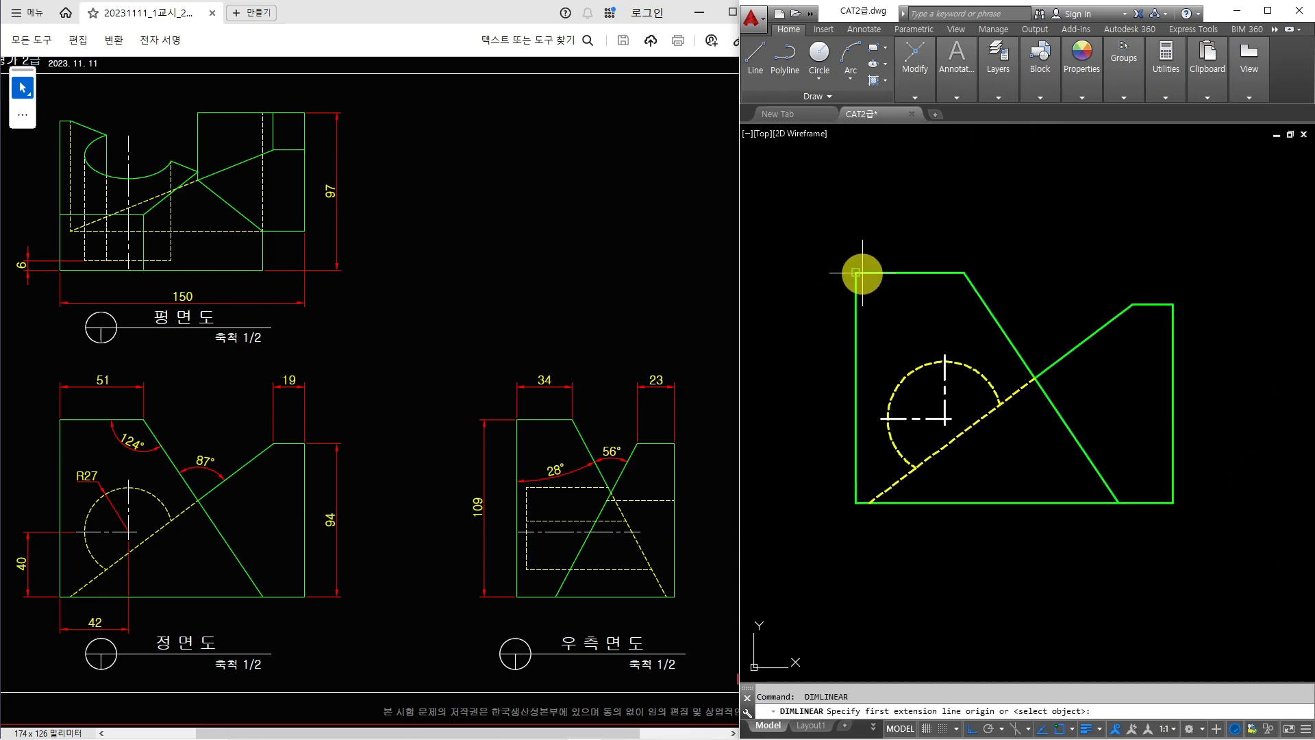
click(857, 273)
click(965, 272)
click(940, 241)
key(Return)
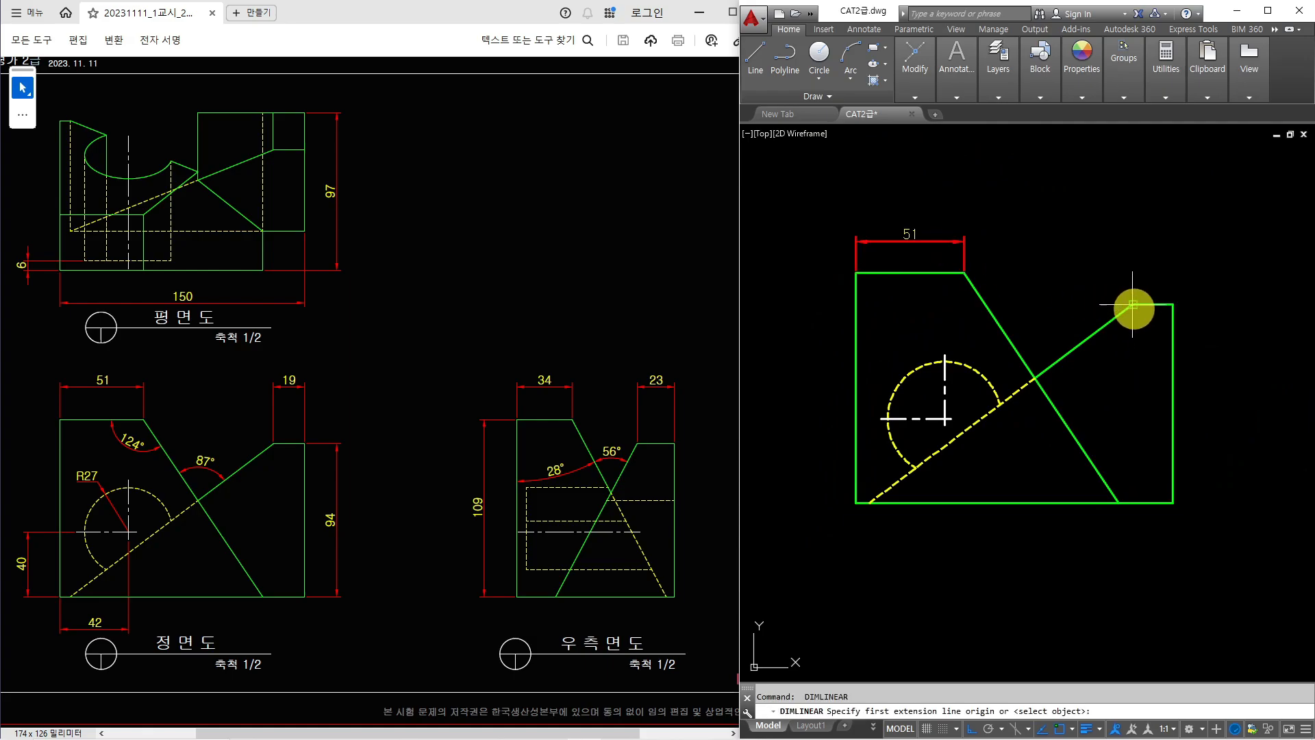
click(1132, 304)
click(1172, 305)
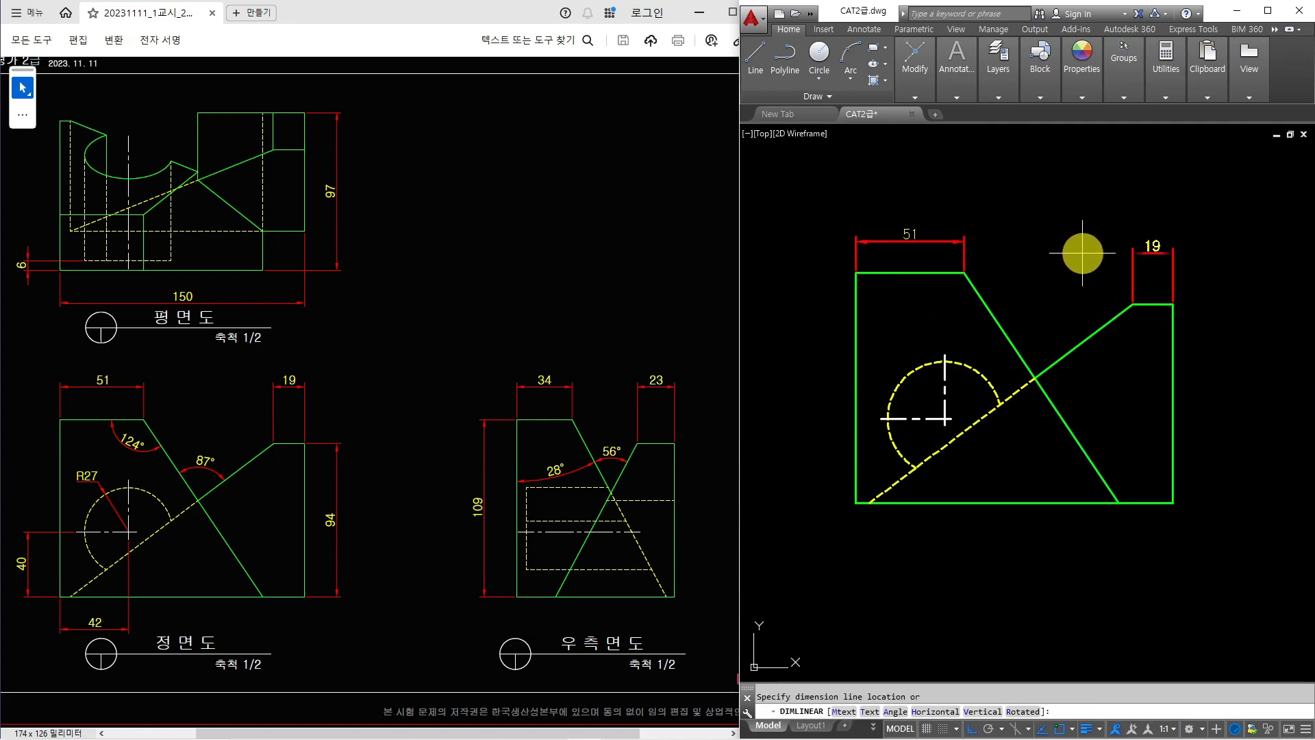
click(964, 241)
key(Return)
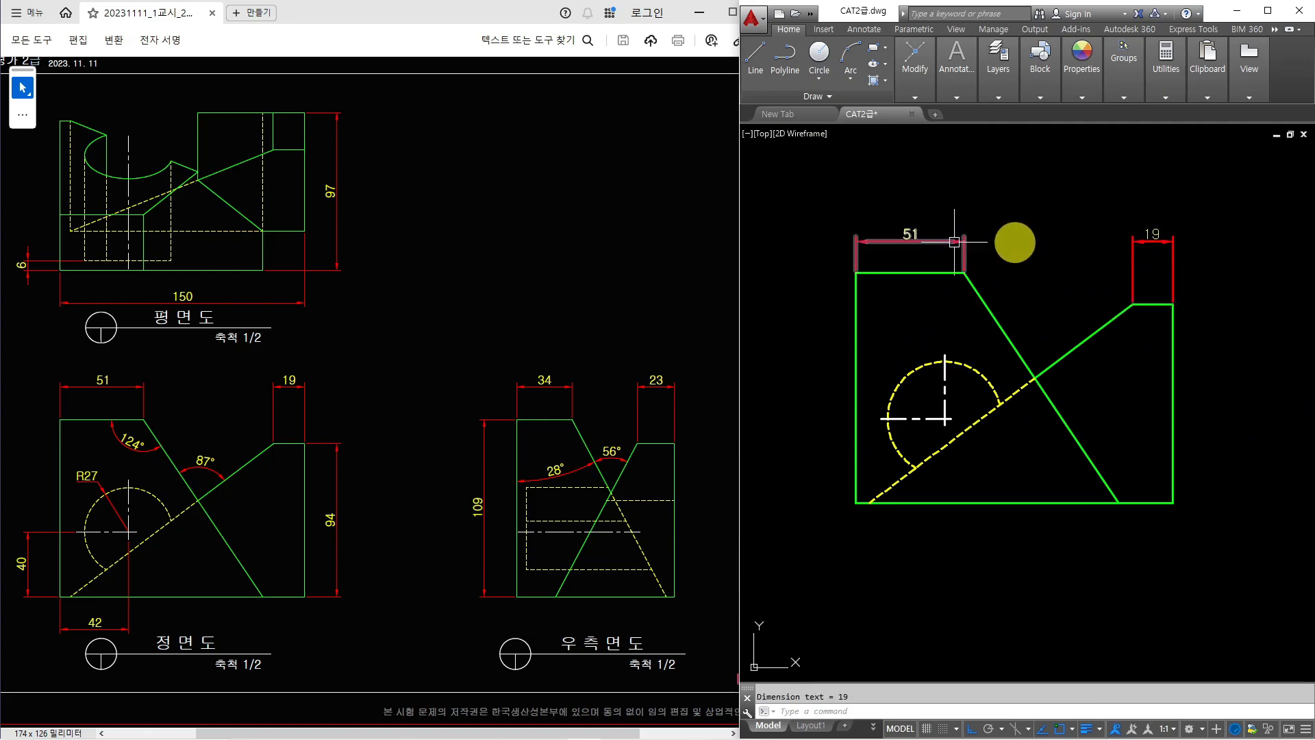
Step: Add a linear dimension for the height of the front view's right edge, placed outside the outline
click(1173, 305)
click(1173, 503)
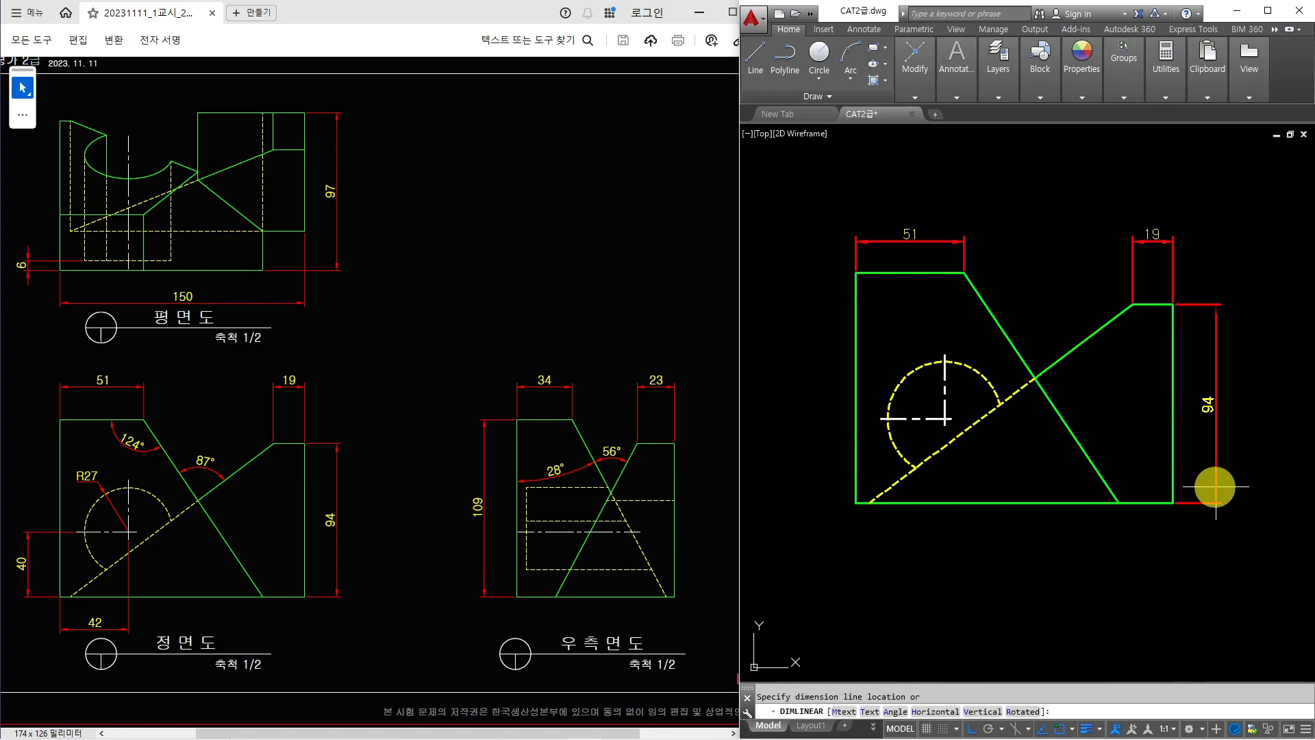
click(1226, 486)
Step: Add angular dimensions between the front view's two crossing slanted edges and between the upper-left horizontal edge and its adjoining slope
text(dan)
key(Return)
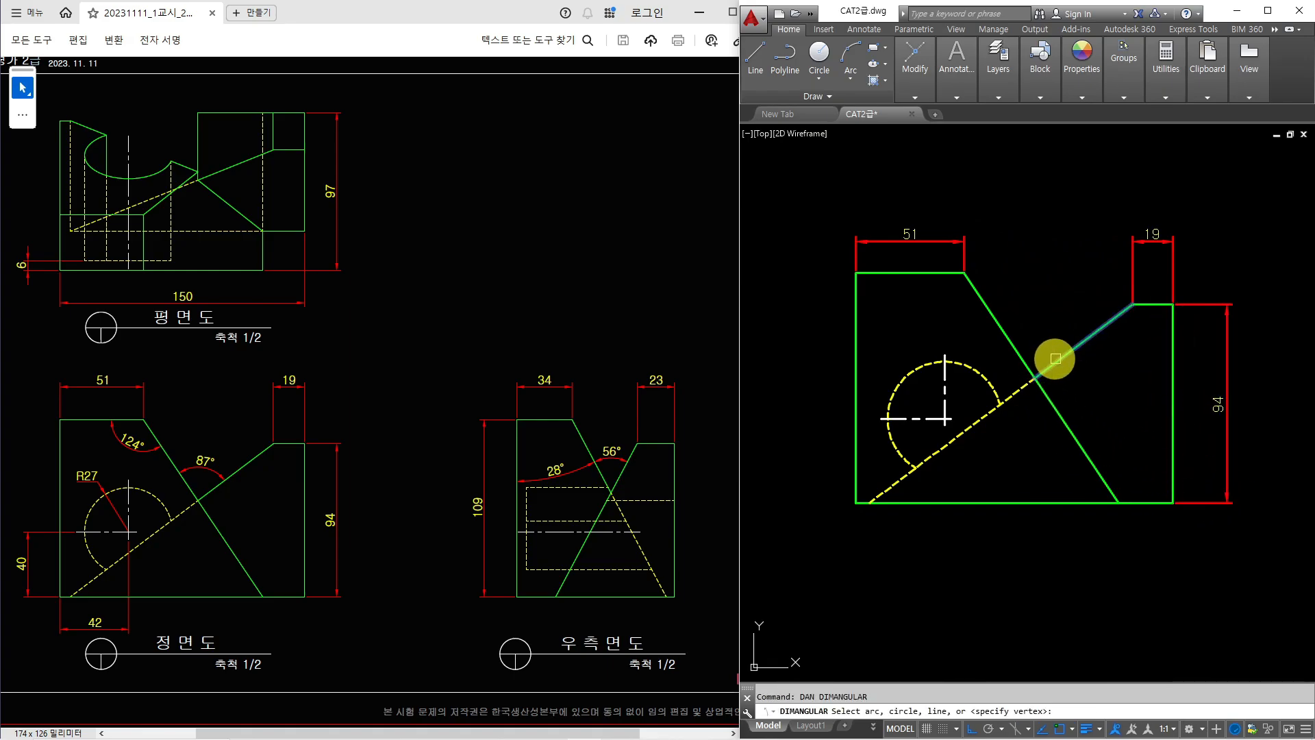
click(1054, 361)
click(1018, 351)
click(1043, 332)
key(Return)
click(981, 293)
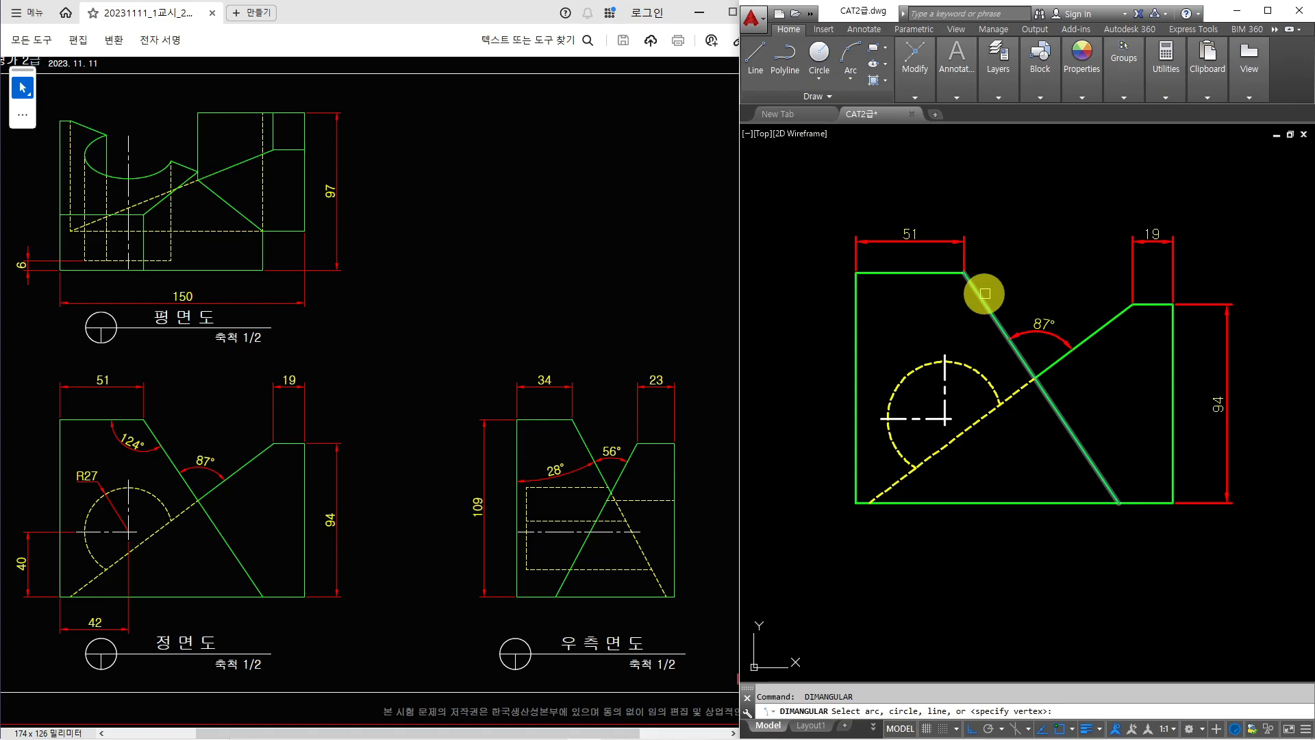
click(946, 273)
click(924, 328)
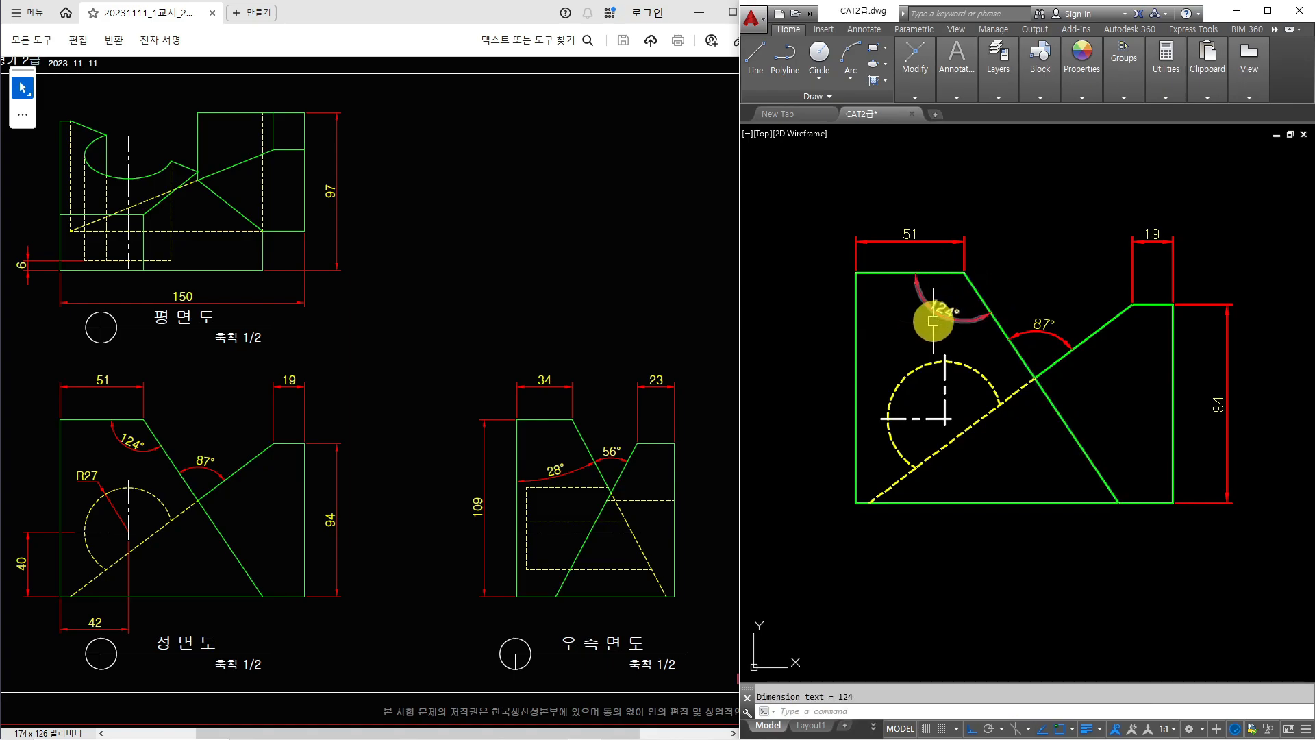
Step: Add a radius dimension to the front view's hidden arc, with its text outside the arc at the upper left
text(dra)
key(Return)
click(903, 377)
click(901, 351)
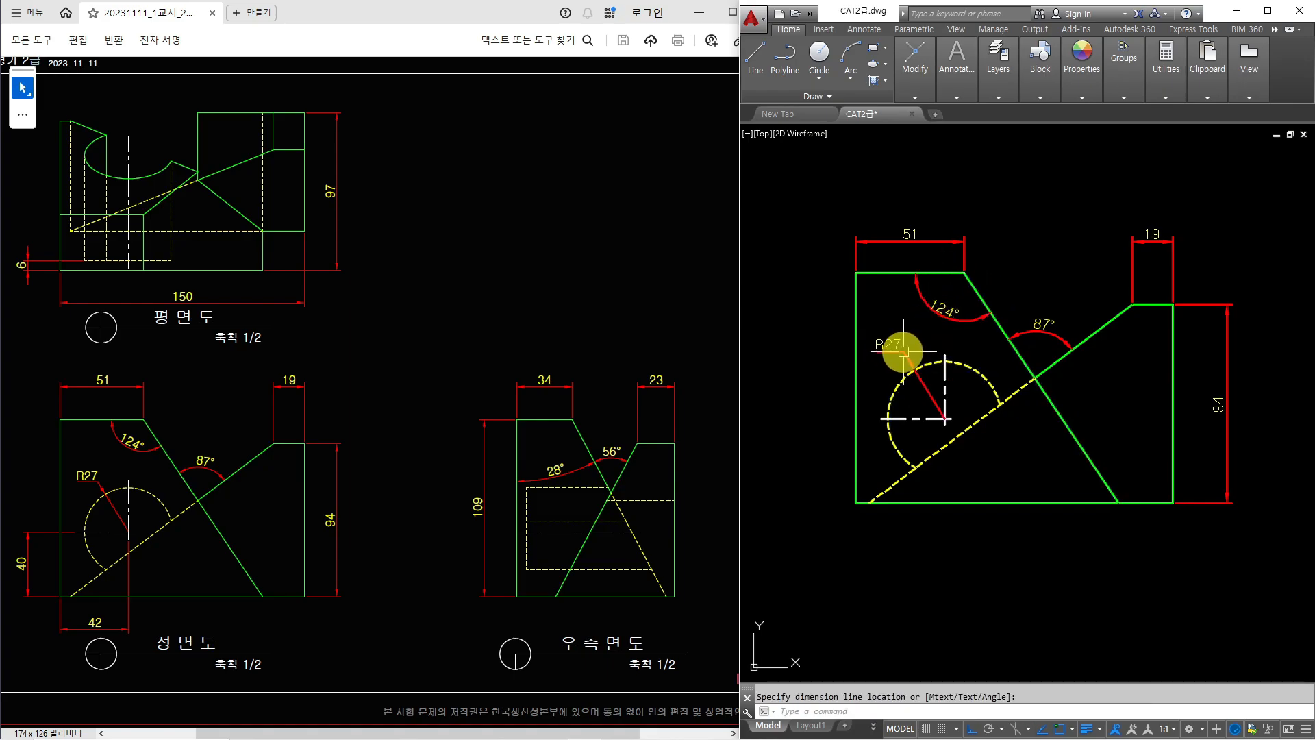
Step: Dimension the hidden arc centre's height and horizontal offset from the front view's lower-left corner, placing them left of and below the view
text(d)
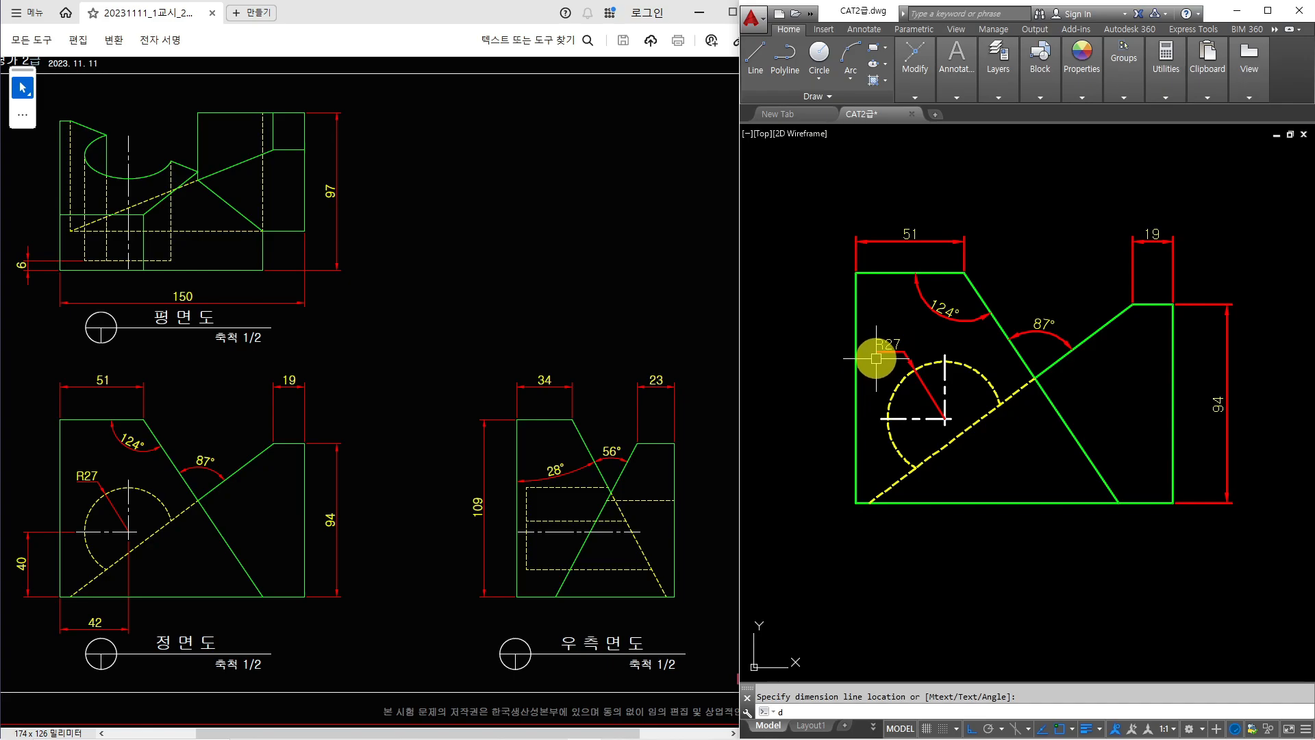
text(li)
key(Return)
scroll(877, 418, up, 3)
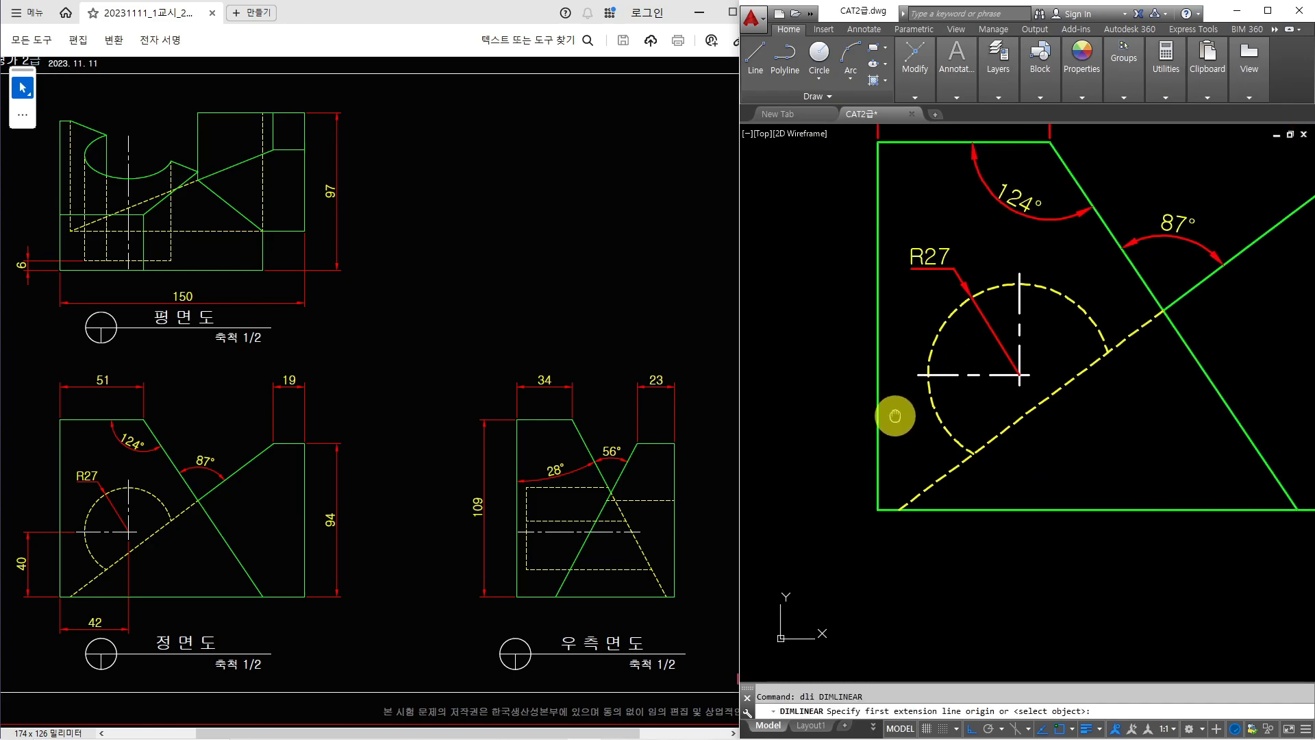
click(918, 375)
click(877, 509)
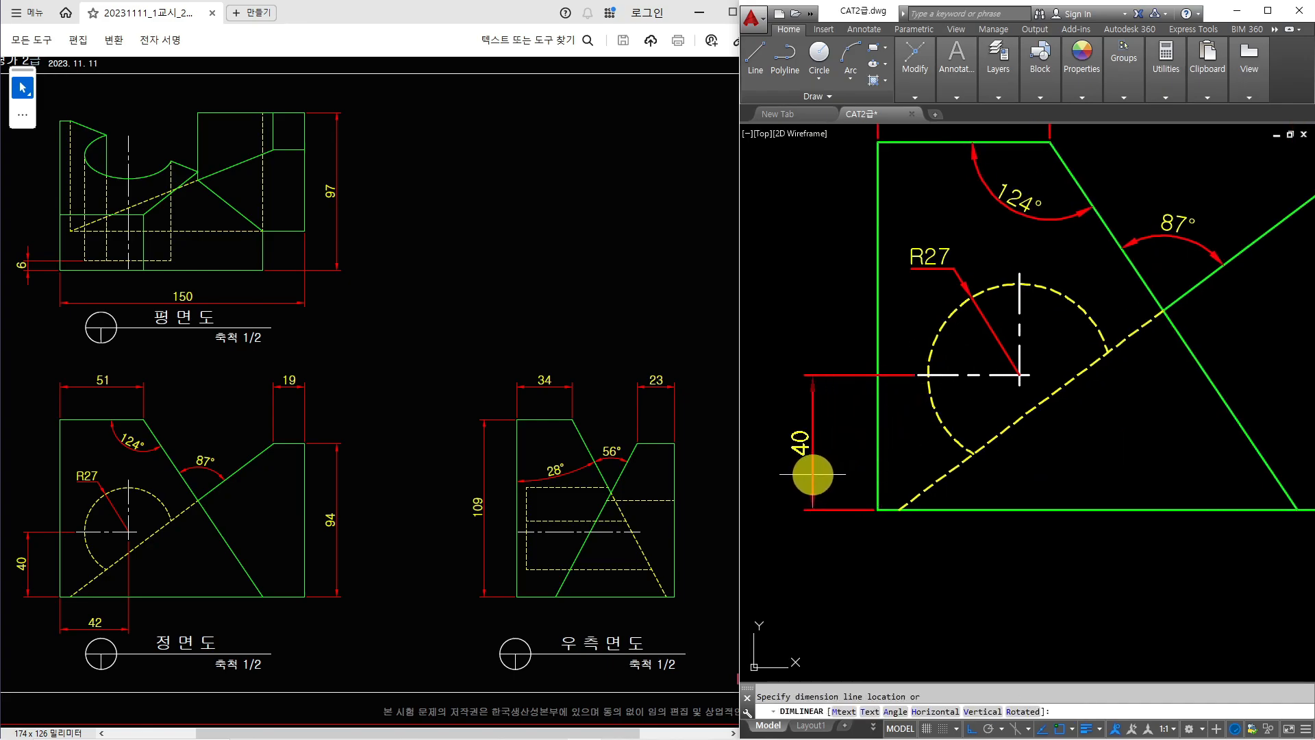
click(813, 474)
key(Return)
click(878, 509)
click(1018, 389)
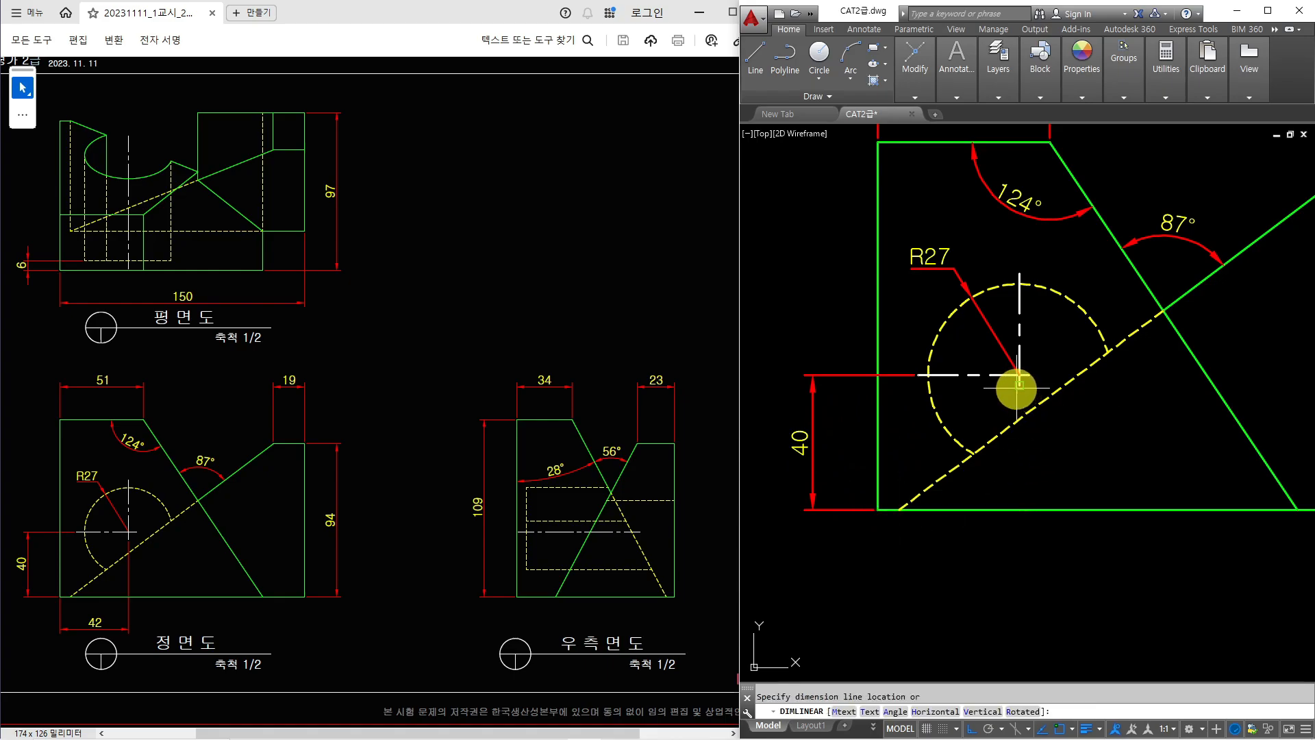
click(968, 562)
Step: Add a linear dimension for the side view's overall height on its left side
scroll(968, 564, down, 3)
middle_drag(969, 563, 799, 524)
middle_drag(1178, 495, 925, 493)
key(Return)
click(902, 533)
click(900, 303)
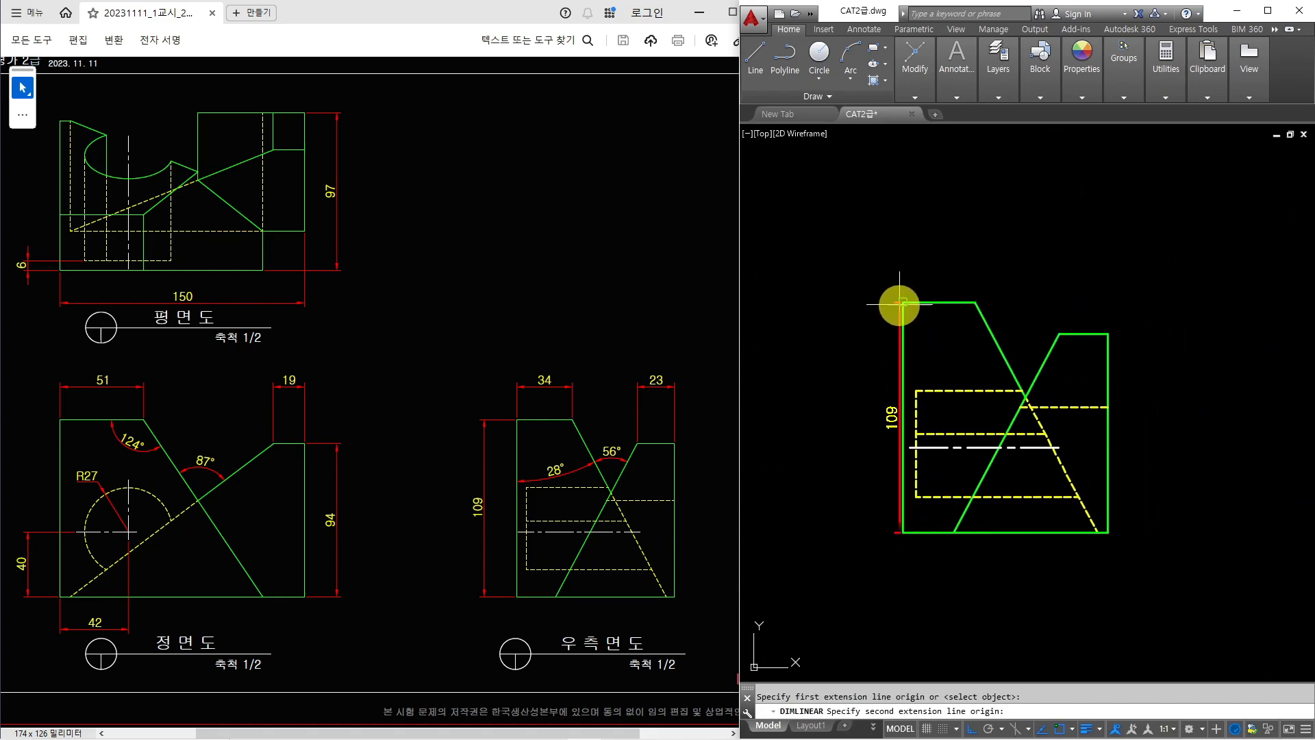
click(861, 404)
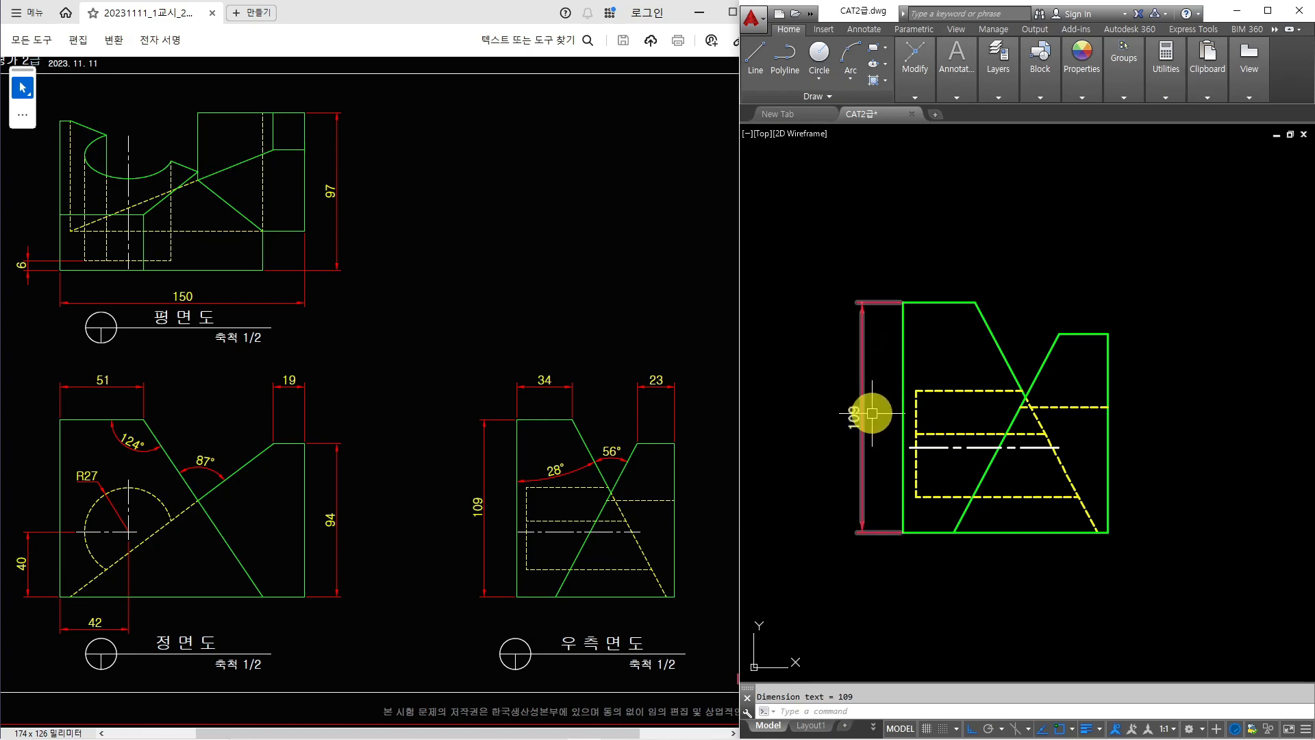
Step: Dimension the side view's upper-left and upper-right horizontal edges, aligning both dimension lines above the view
key(Return)
click(903, 302)
click(974, 302)
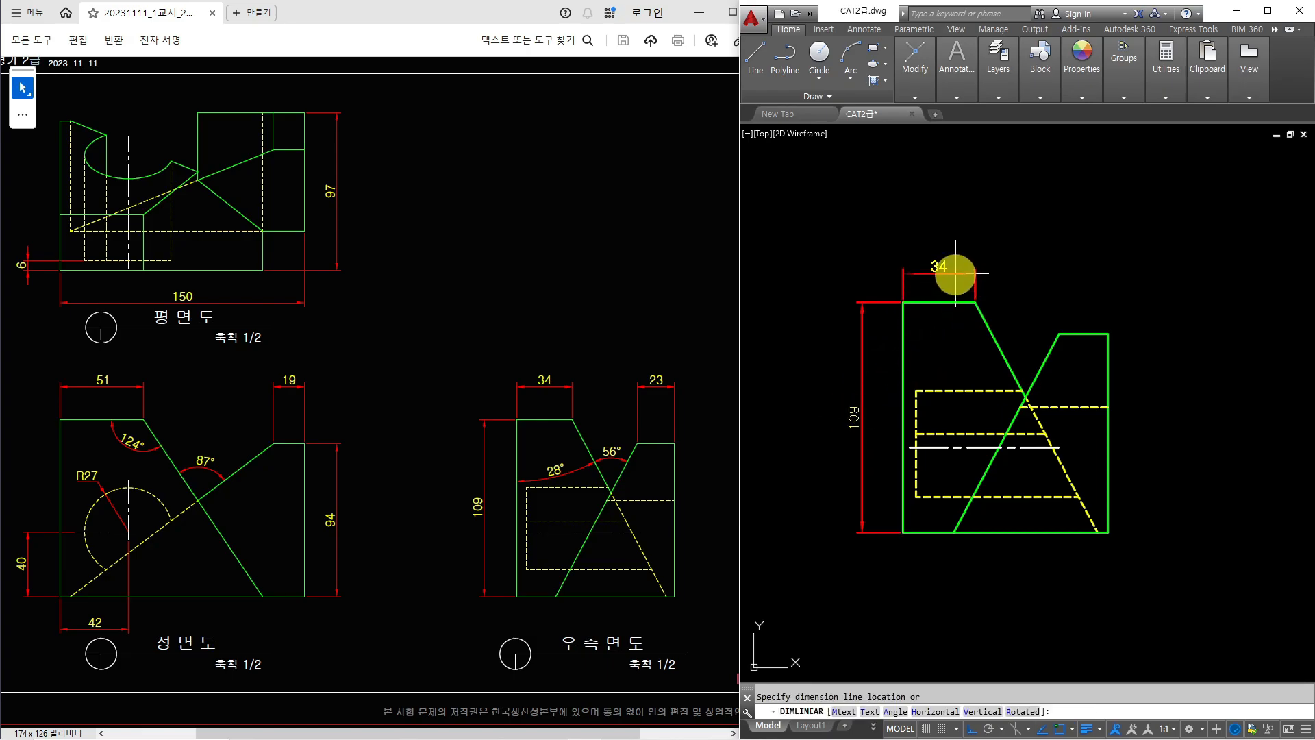
click(955, 274)
key(Return)
click(1060, 334)
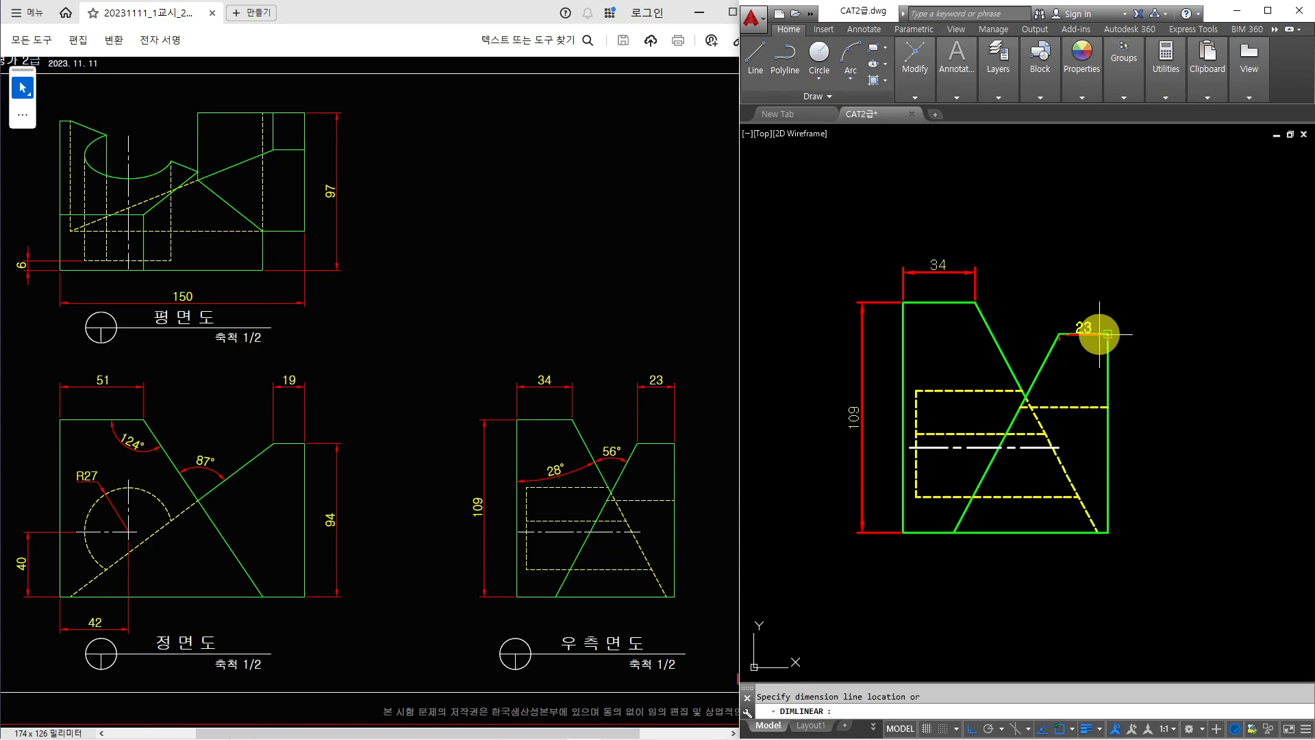
click(1108, 334)
click(977, 273)
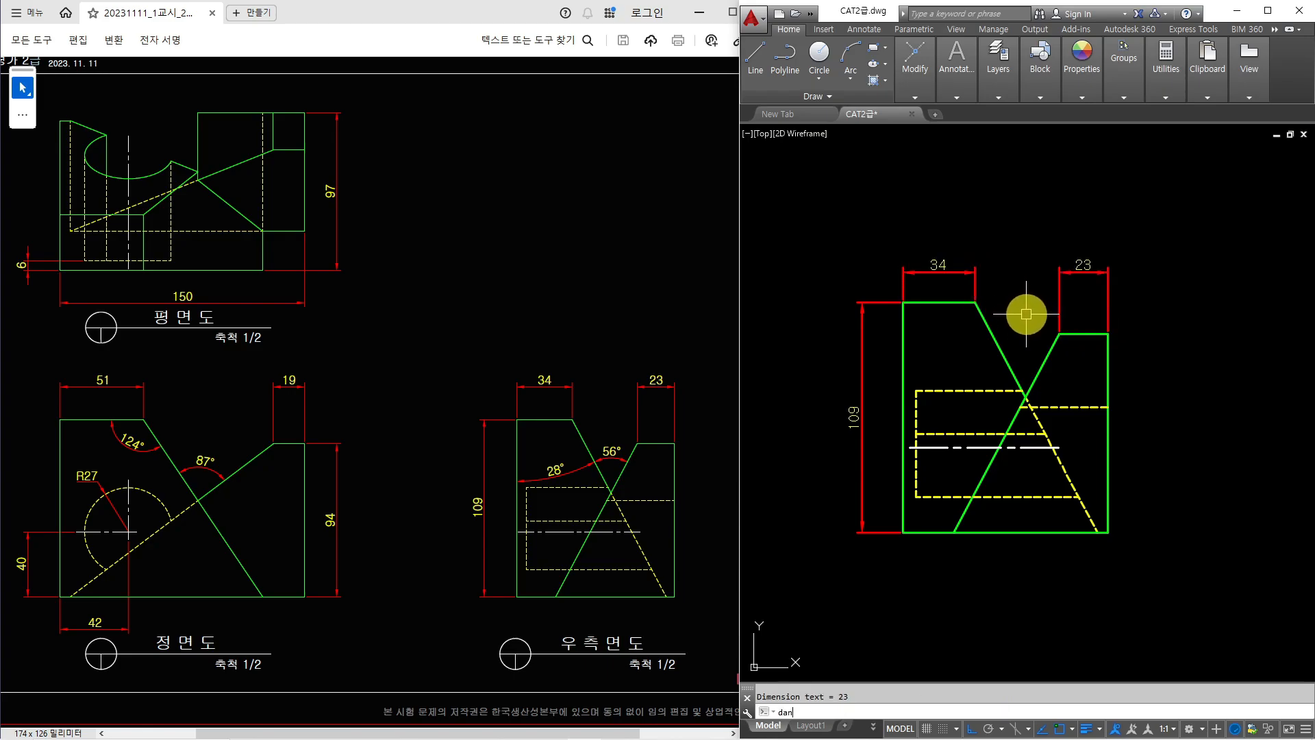
Step: Add angular dimensions between the side view's two crossing slopes and between its left vertical edge and the adjacent slope
text(dan)
key(Return)
click(999, 347)
click(1042, 365)
click(1022, 343)
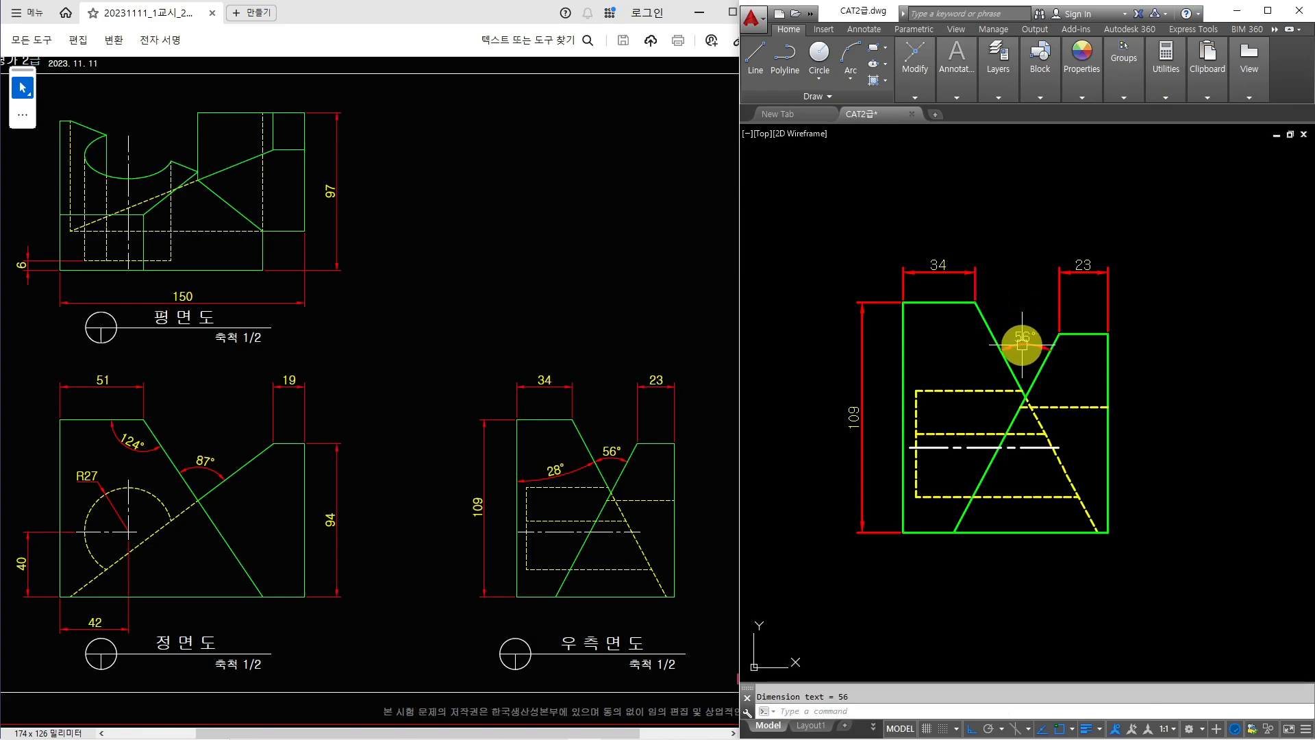
key(Return)
click(989, 335)
click(902, 367)
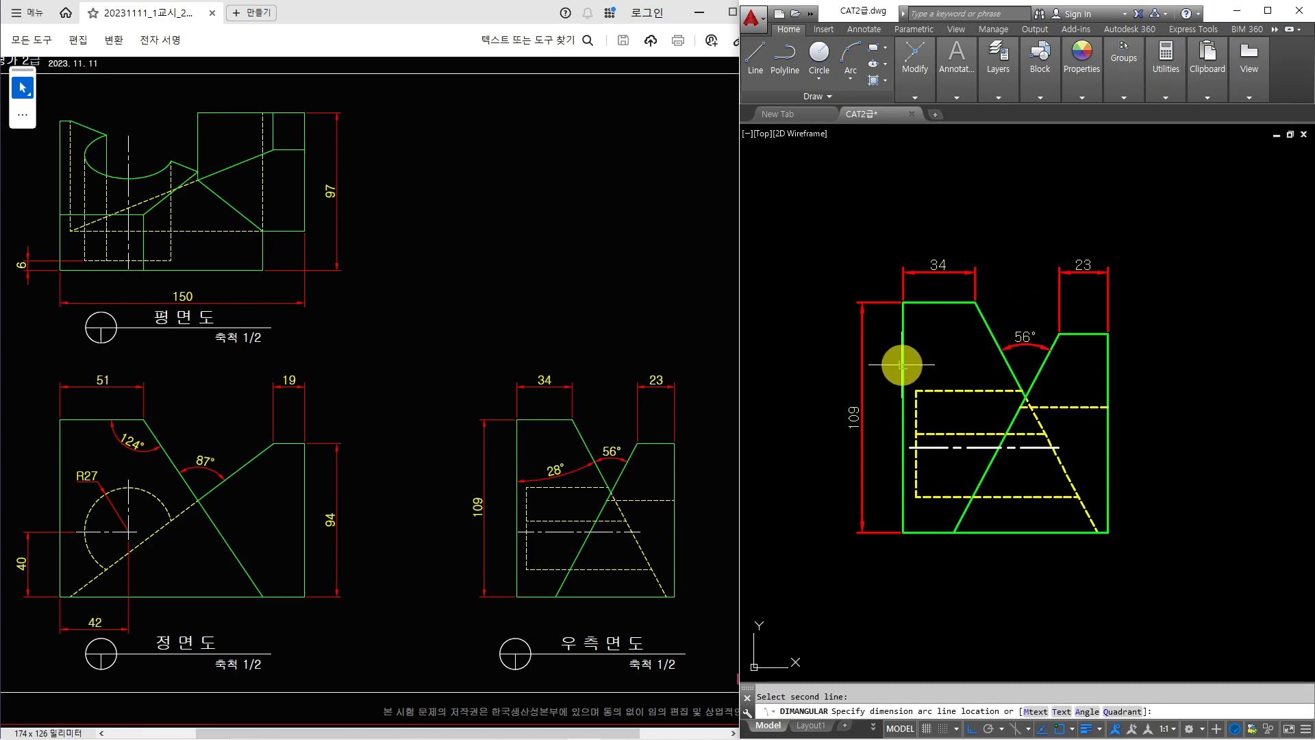
click(952, 376)
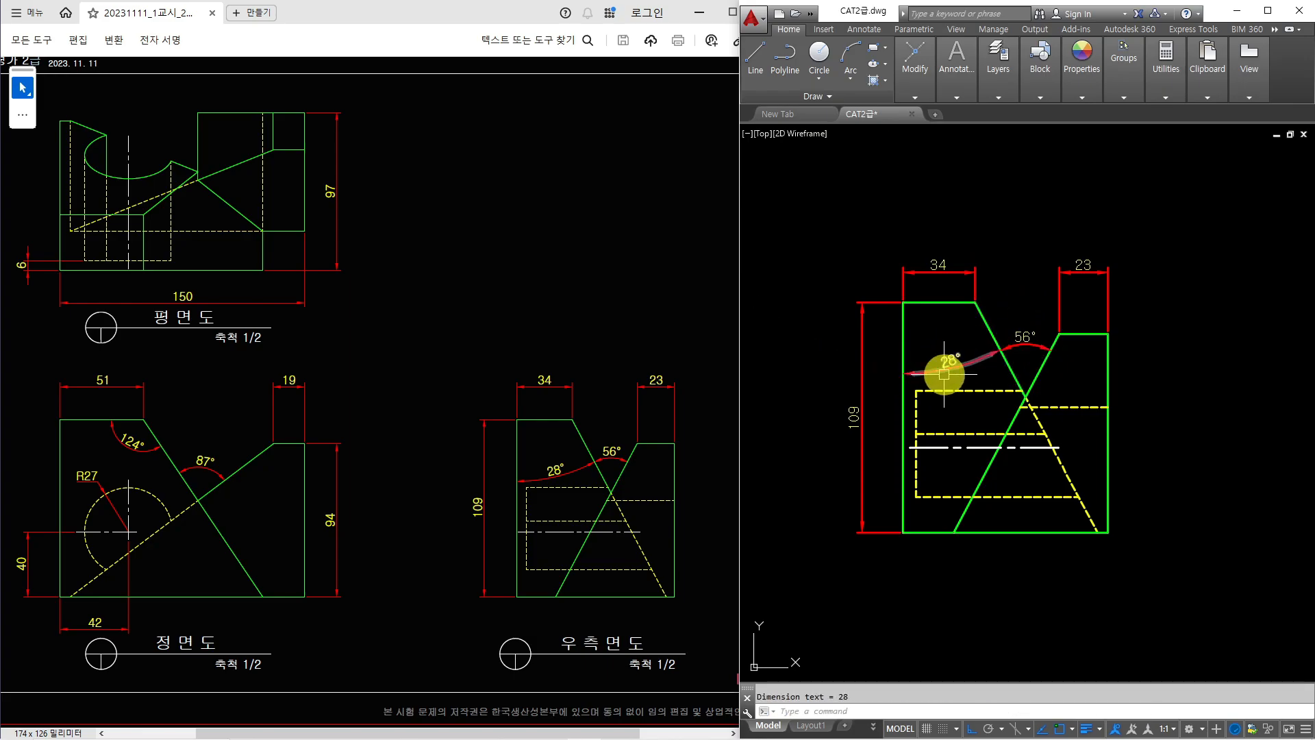
Step: Erase the diagonal projection line above the side view
middle_drag(887, 329, 1083, 370)
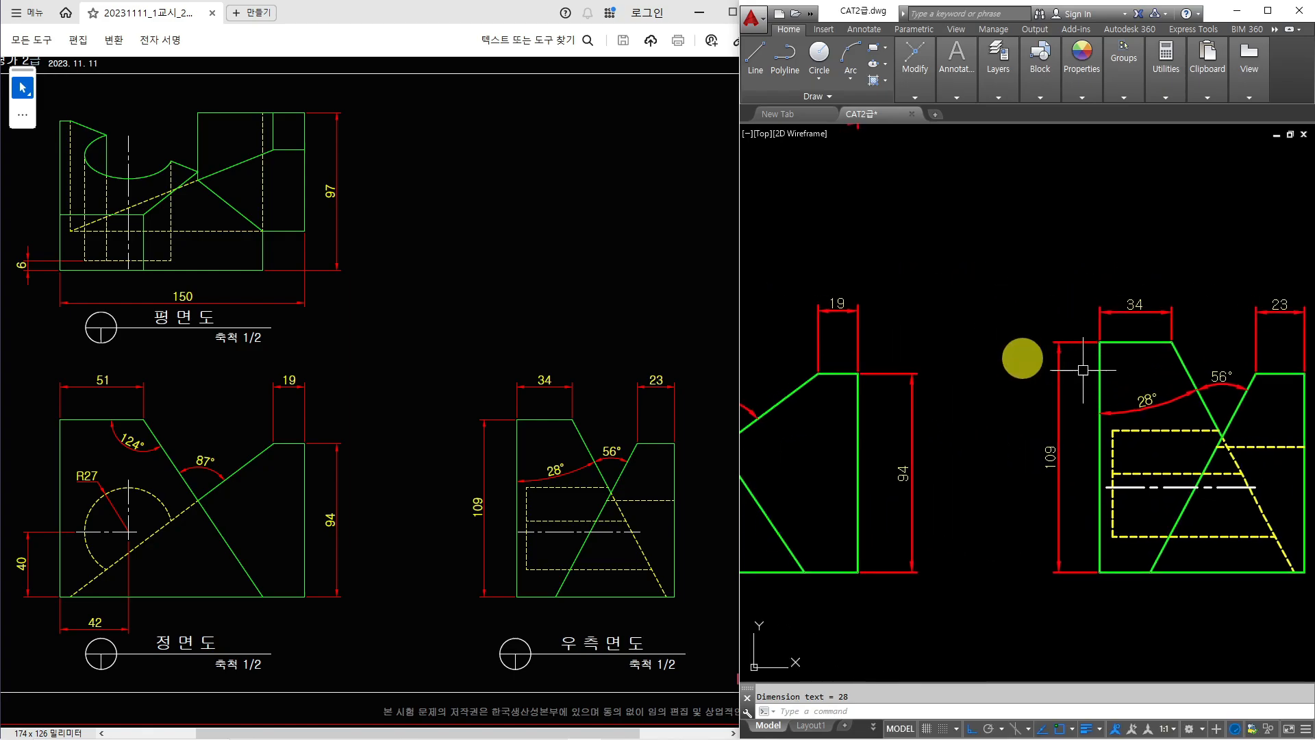
scroll(1083, 370, down, 4)
click(1152, 280)
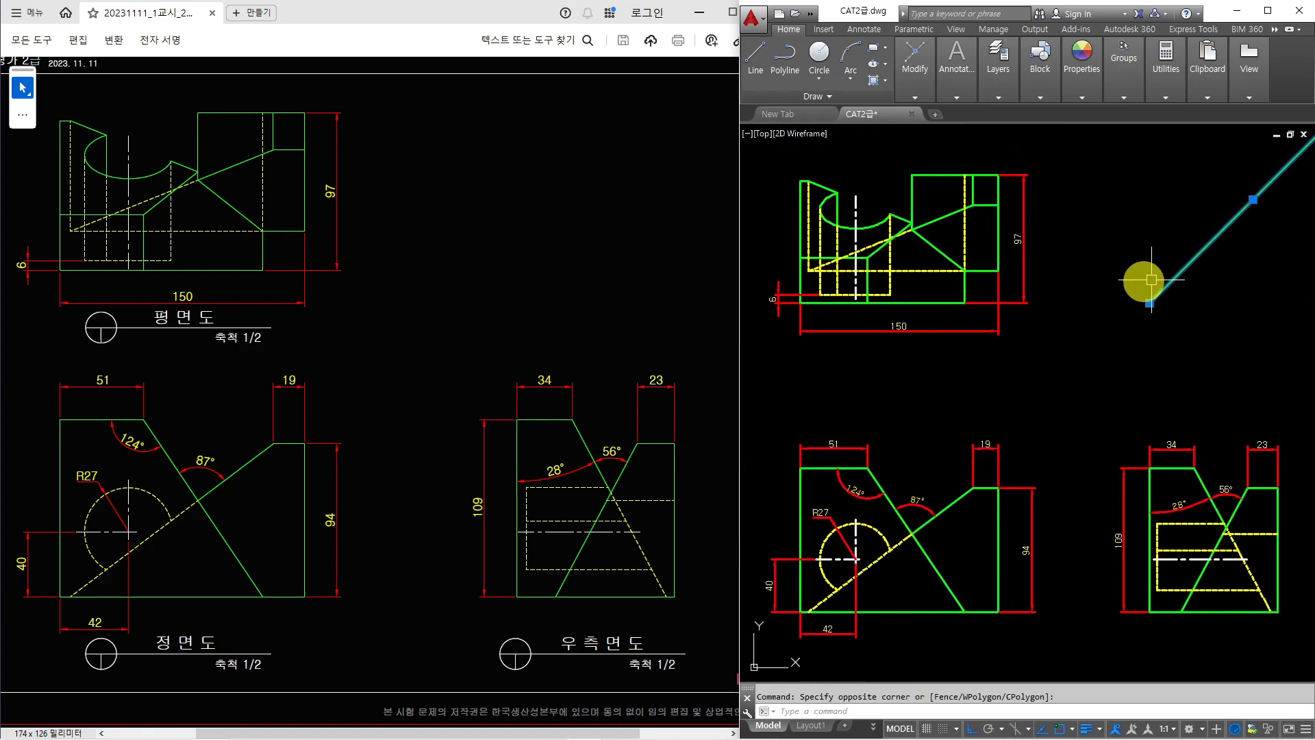
text(e)
key(Return)
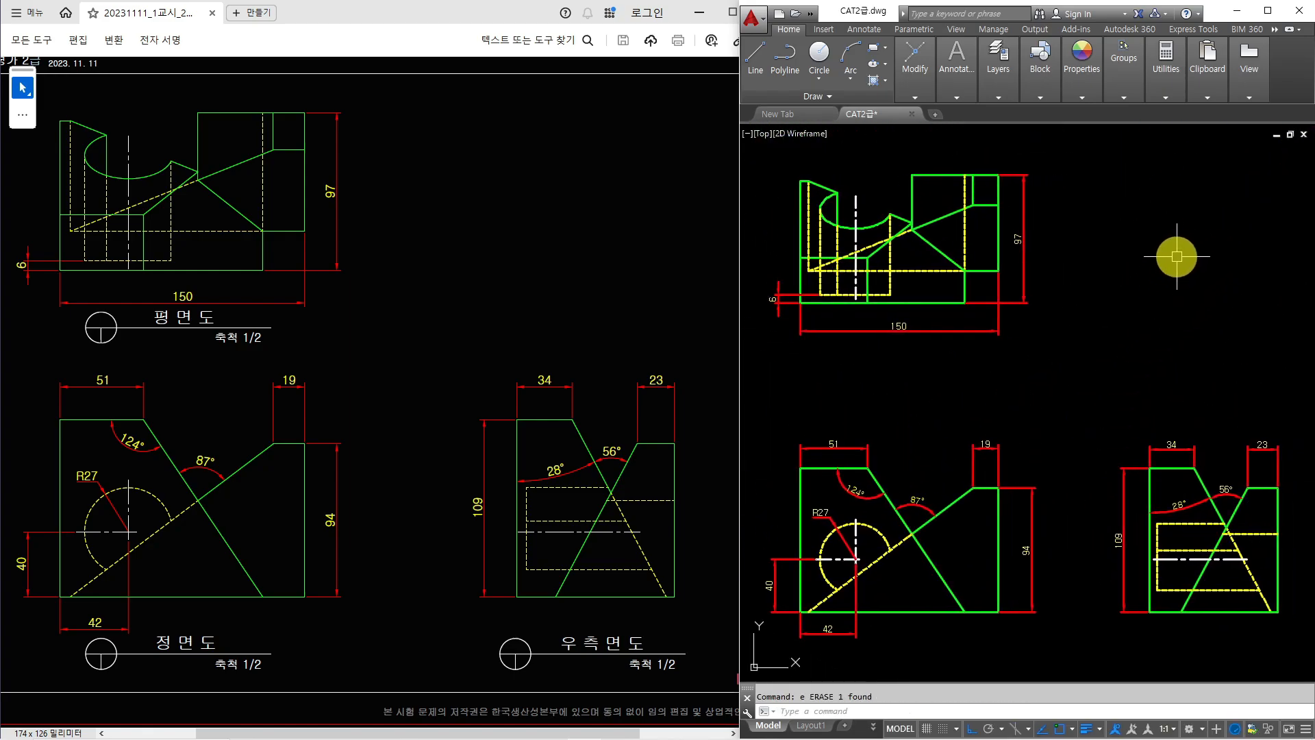
middle_drag(1143, 330, 1143, 326)
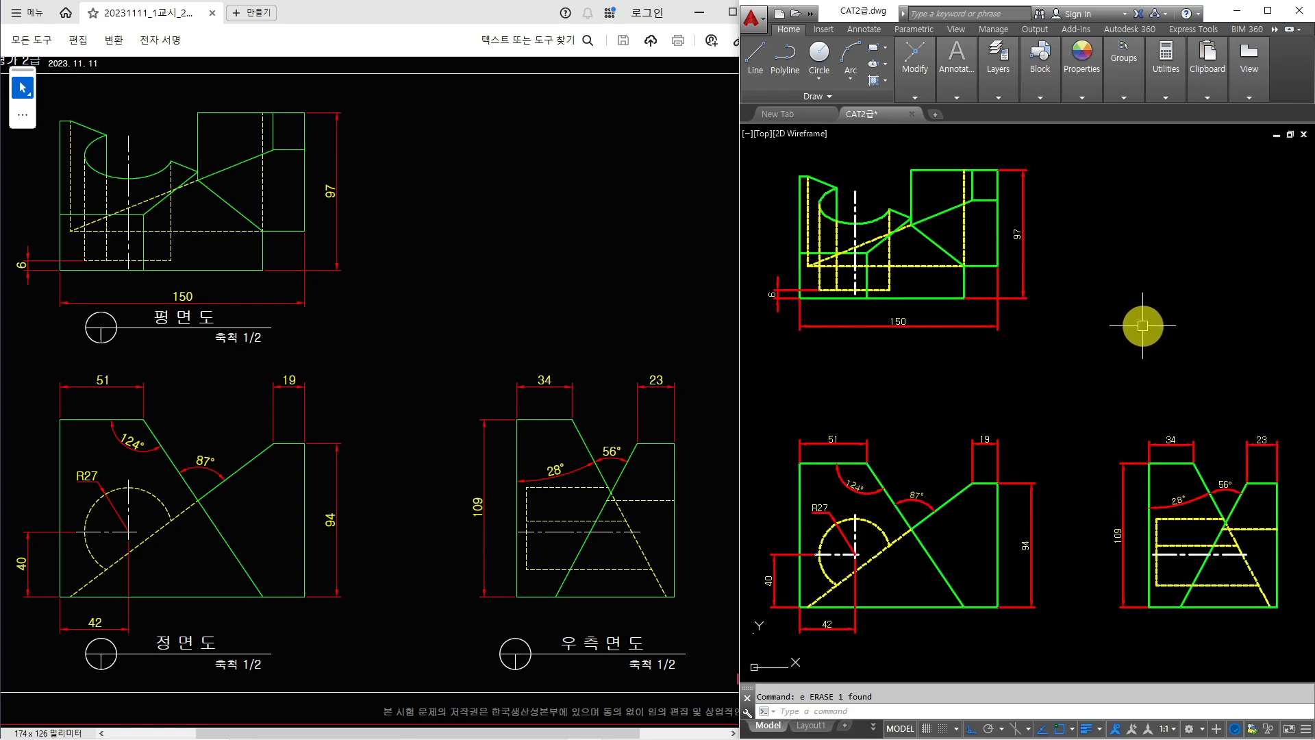